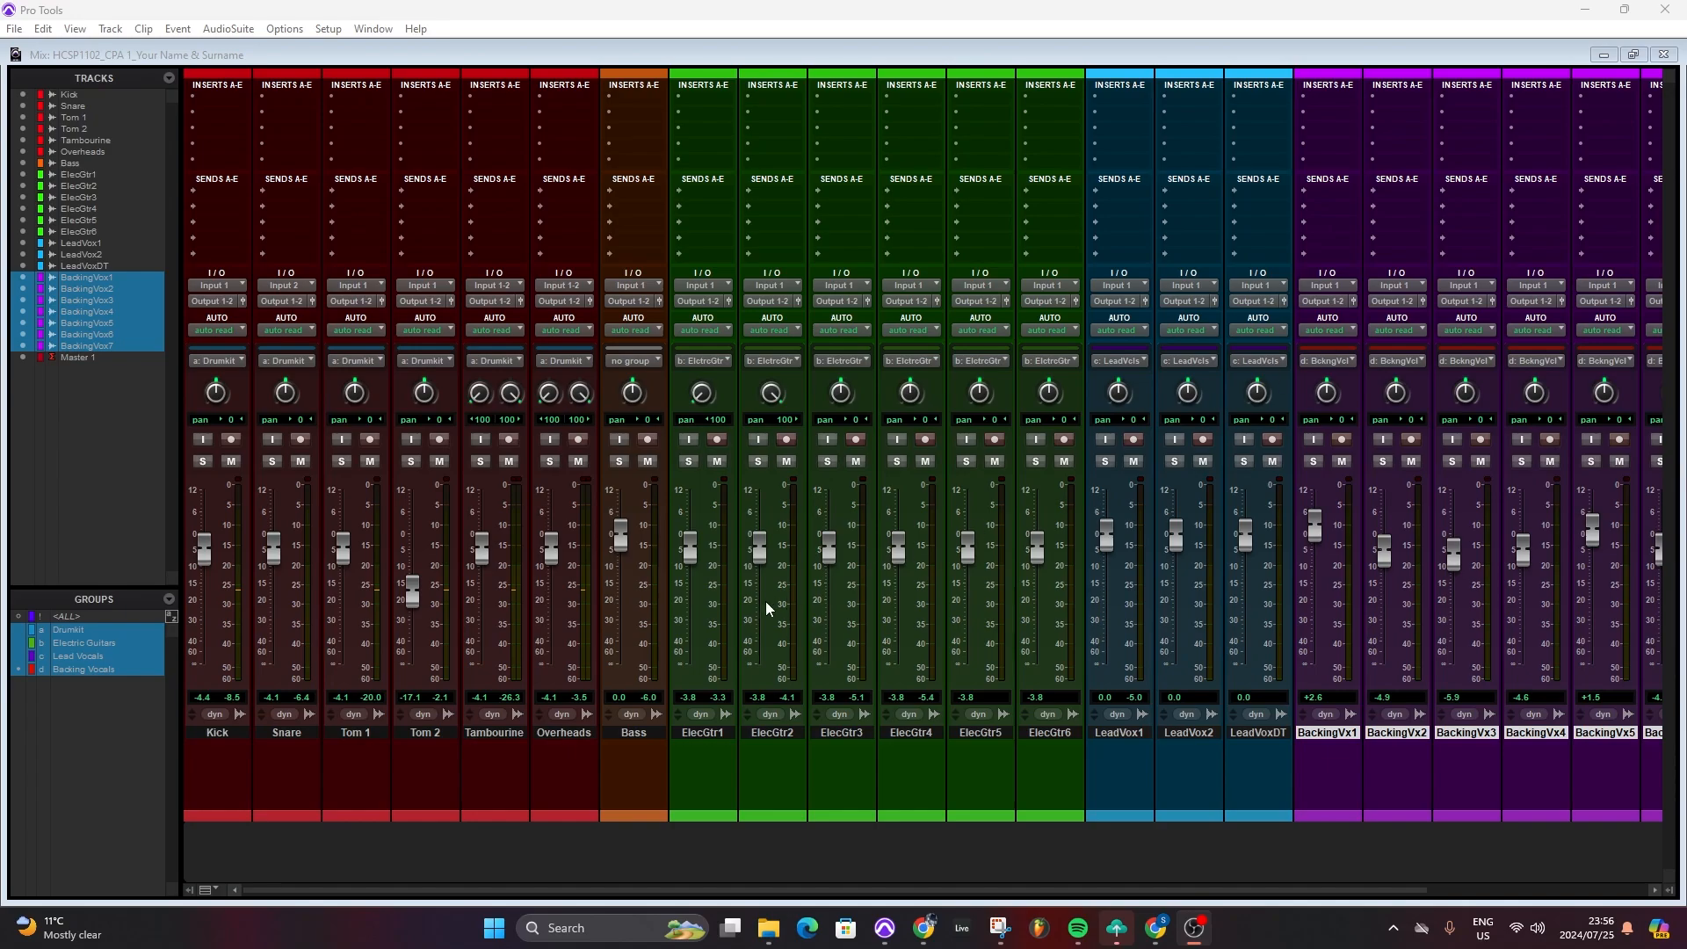
Select the drum tracks from Kick through Overheads in the mixer.
click(760, 52)
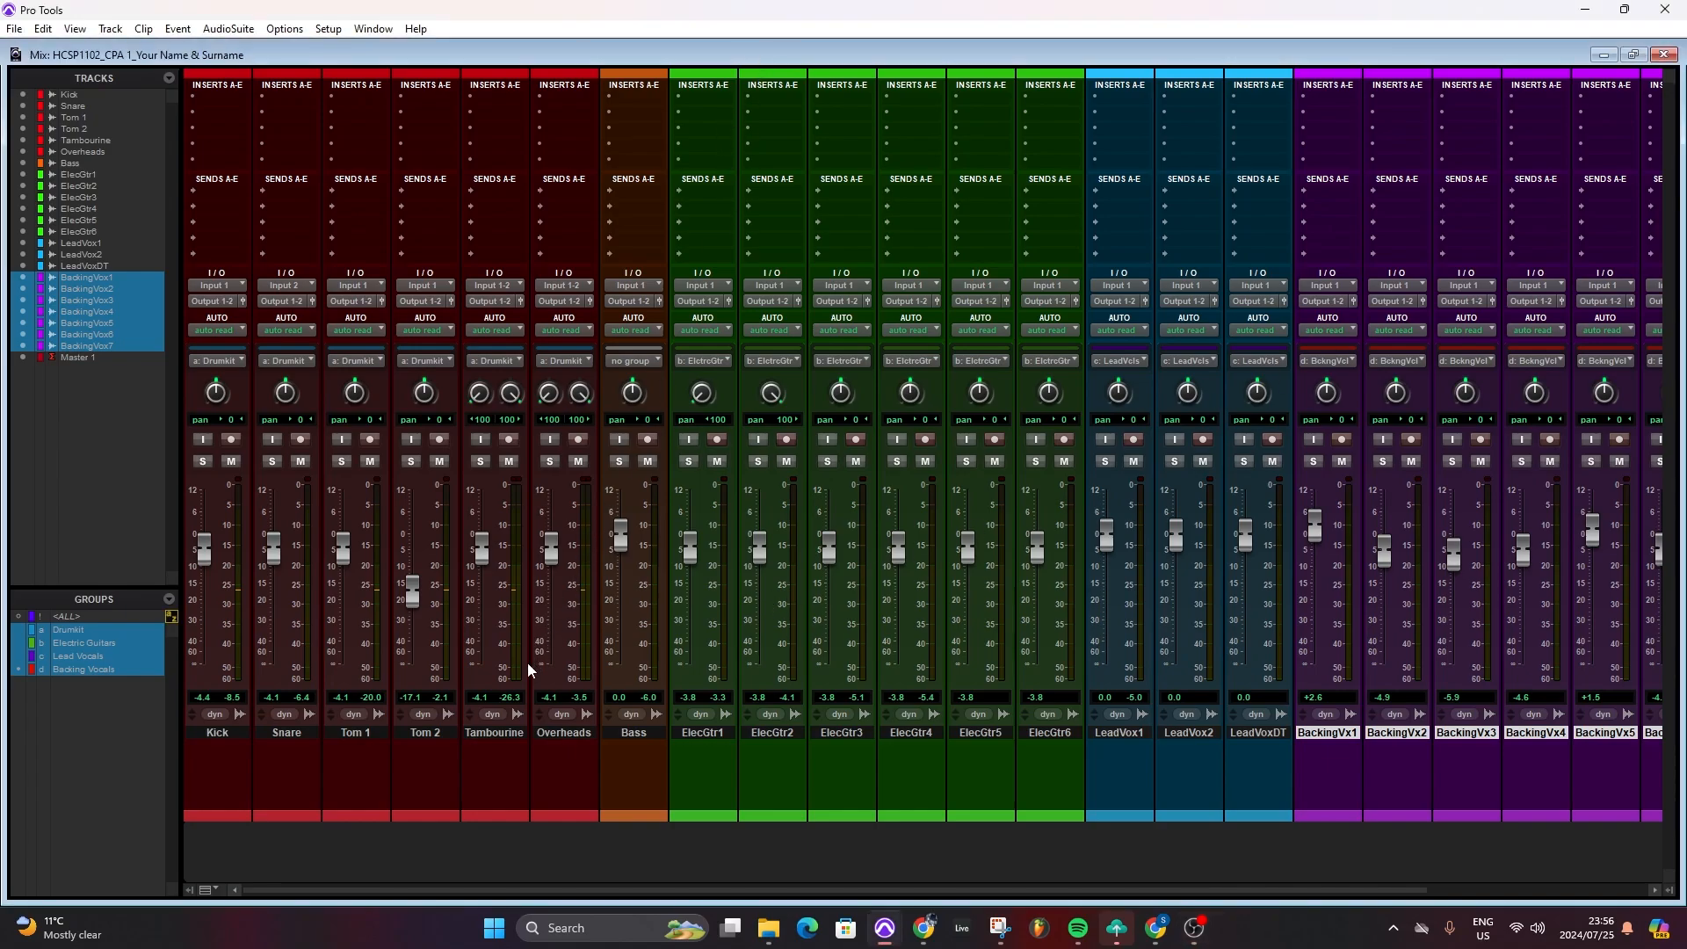
click(211, 732)
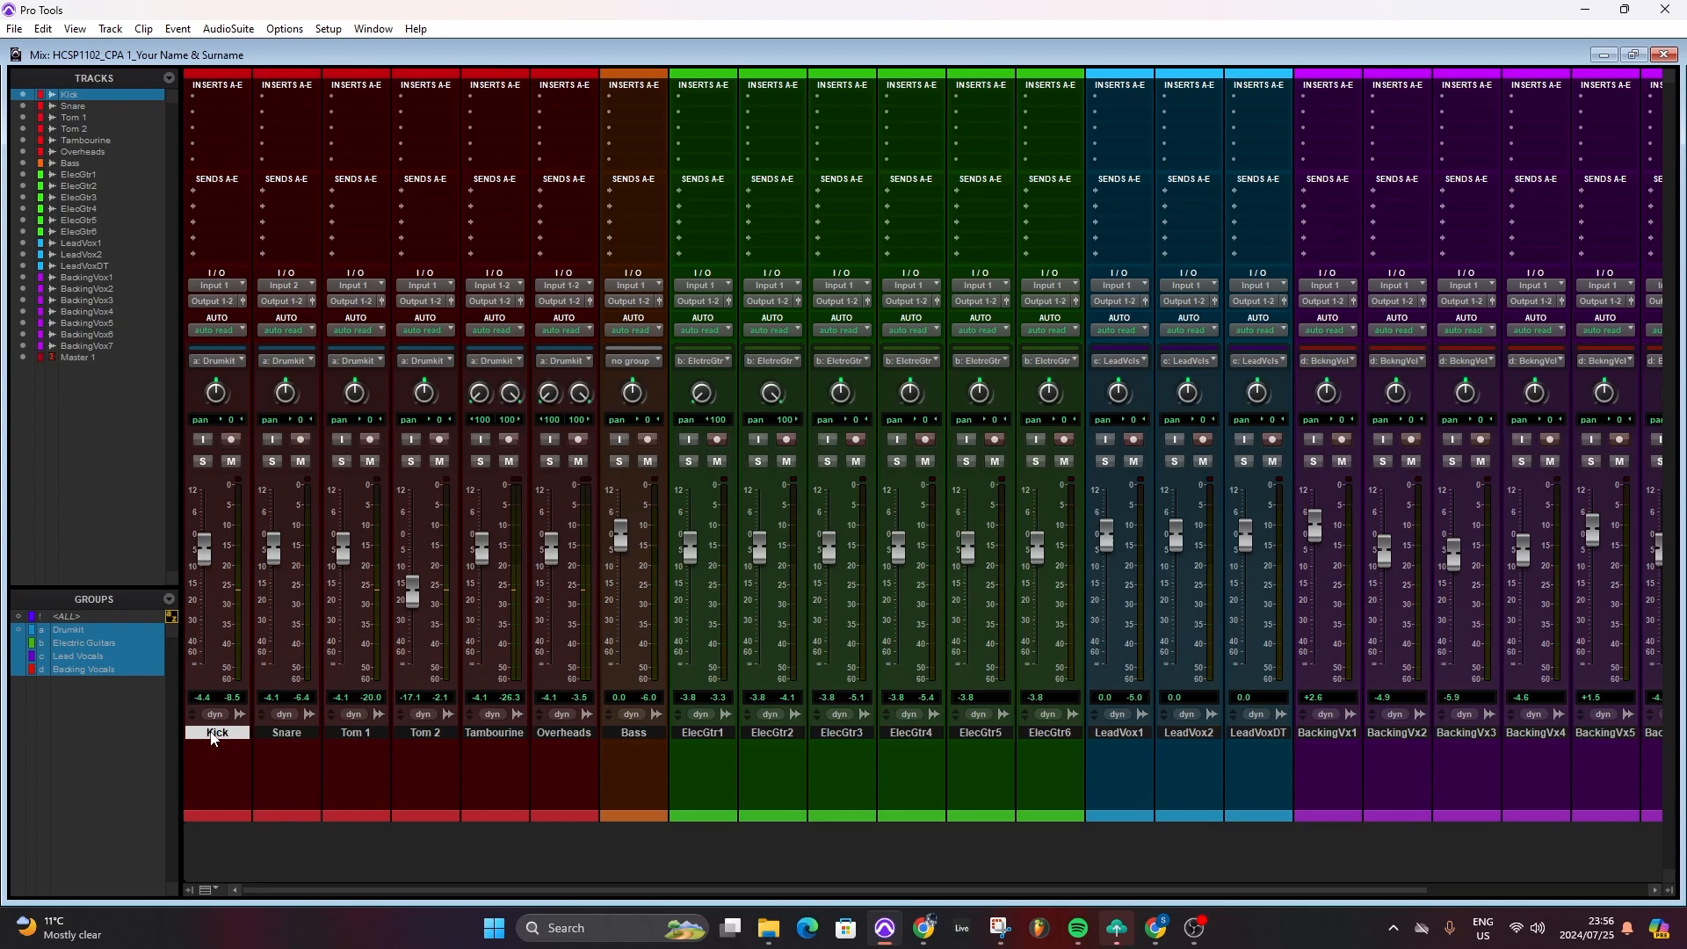
shift+click(561, 733)
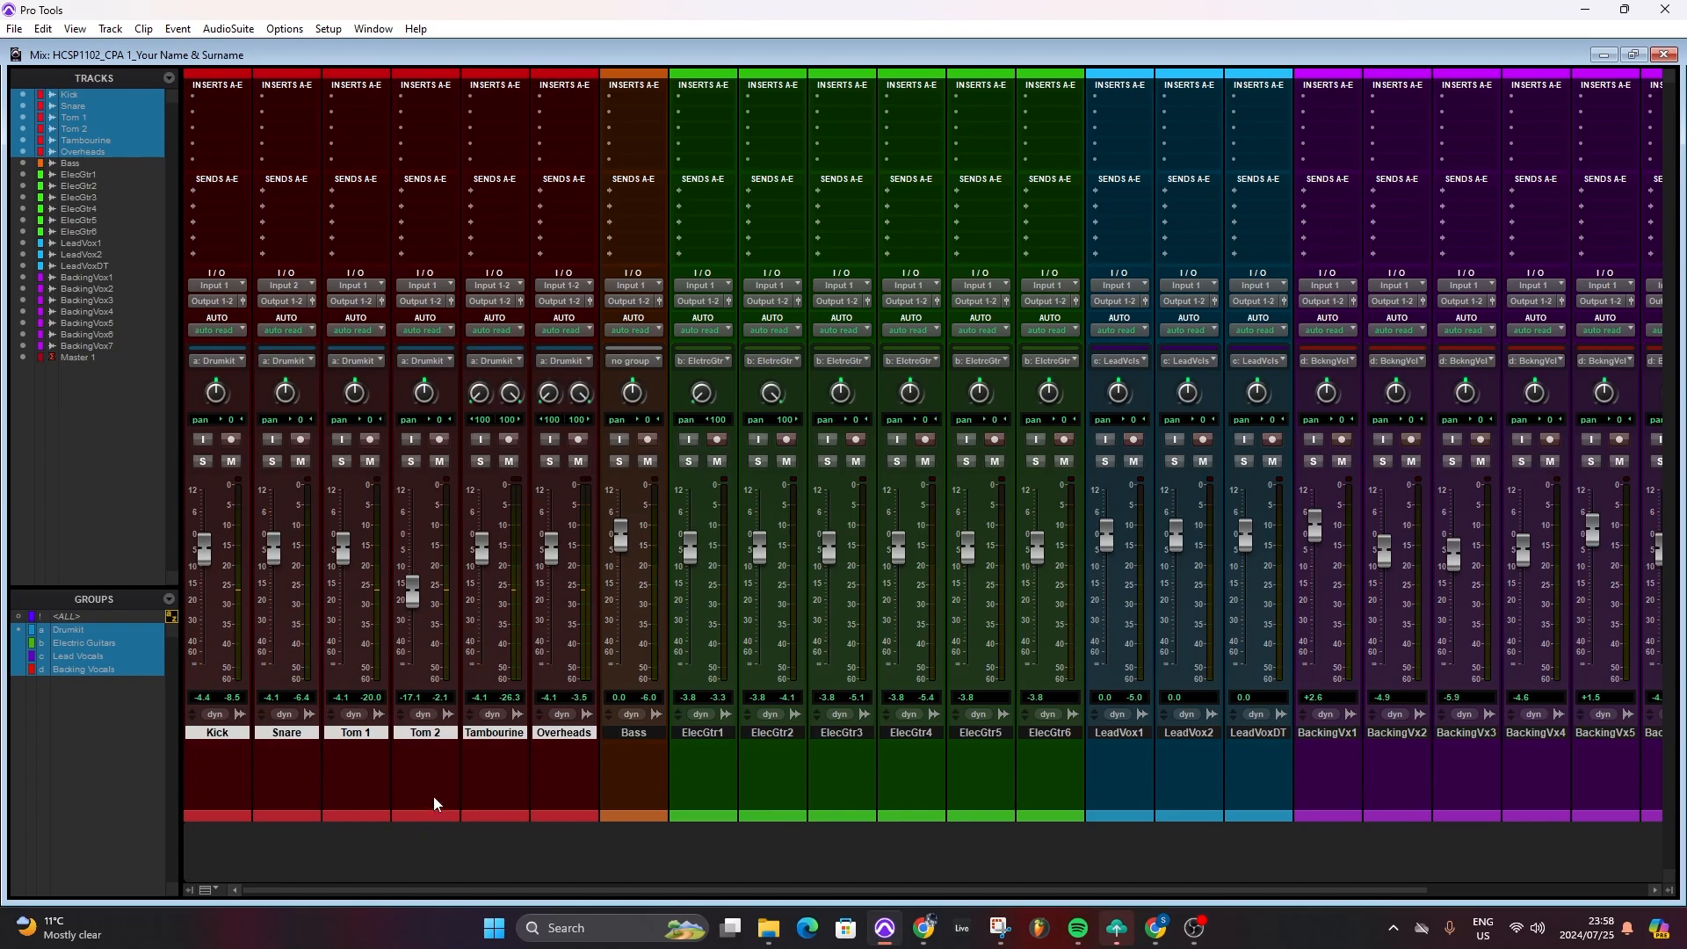
click(624, 736)
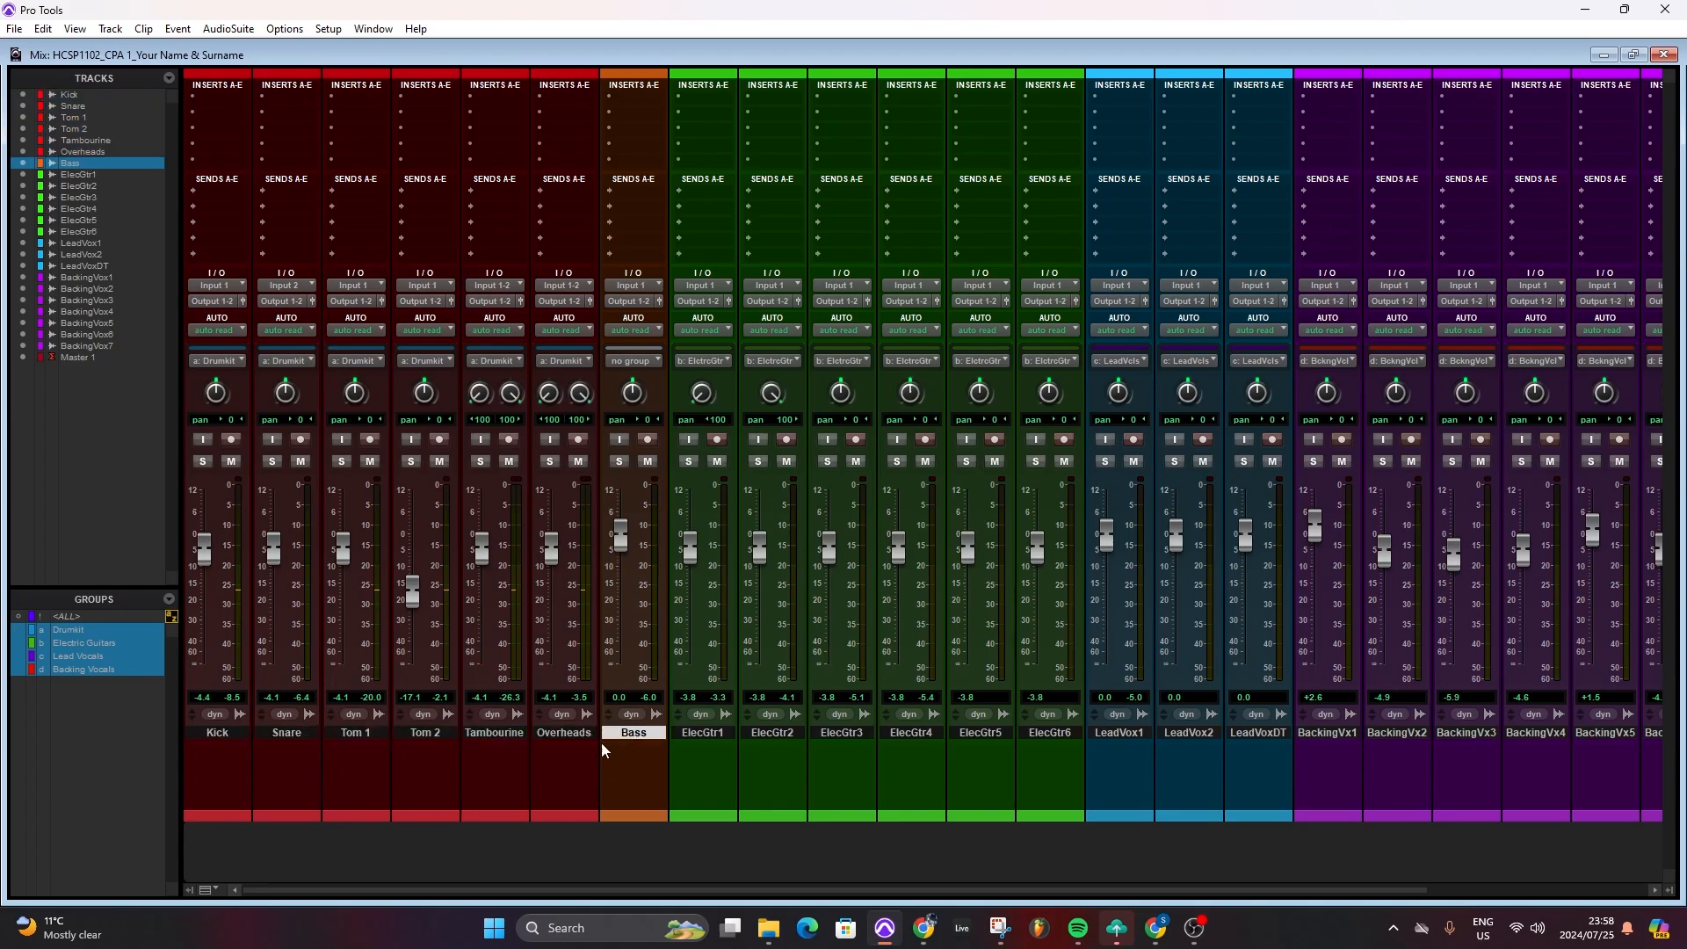
click(224, 735)
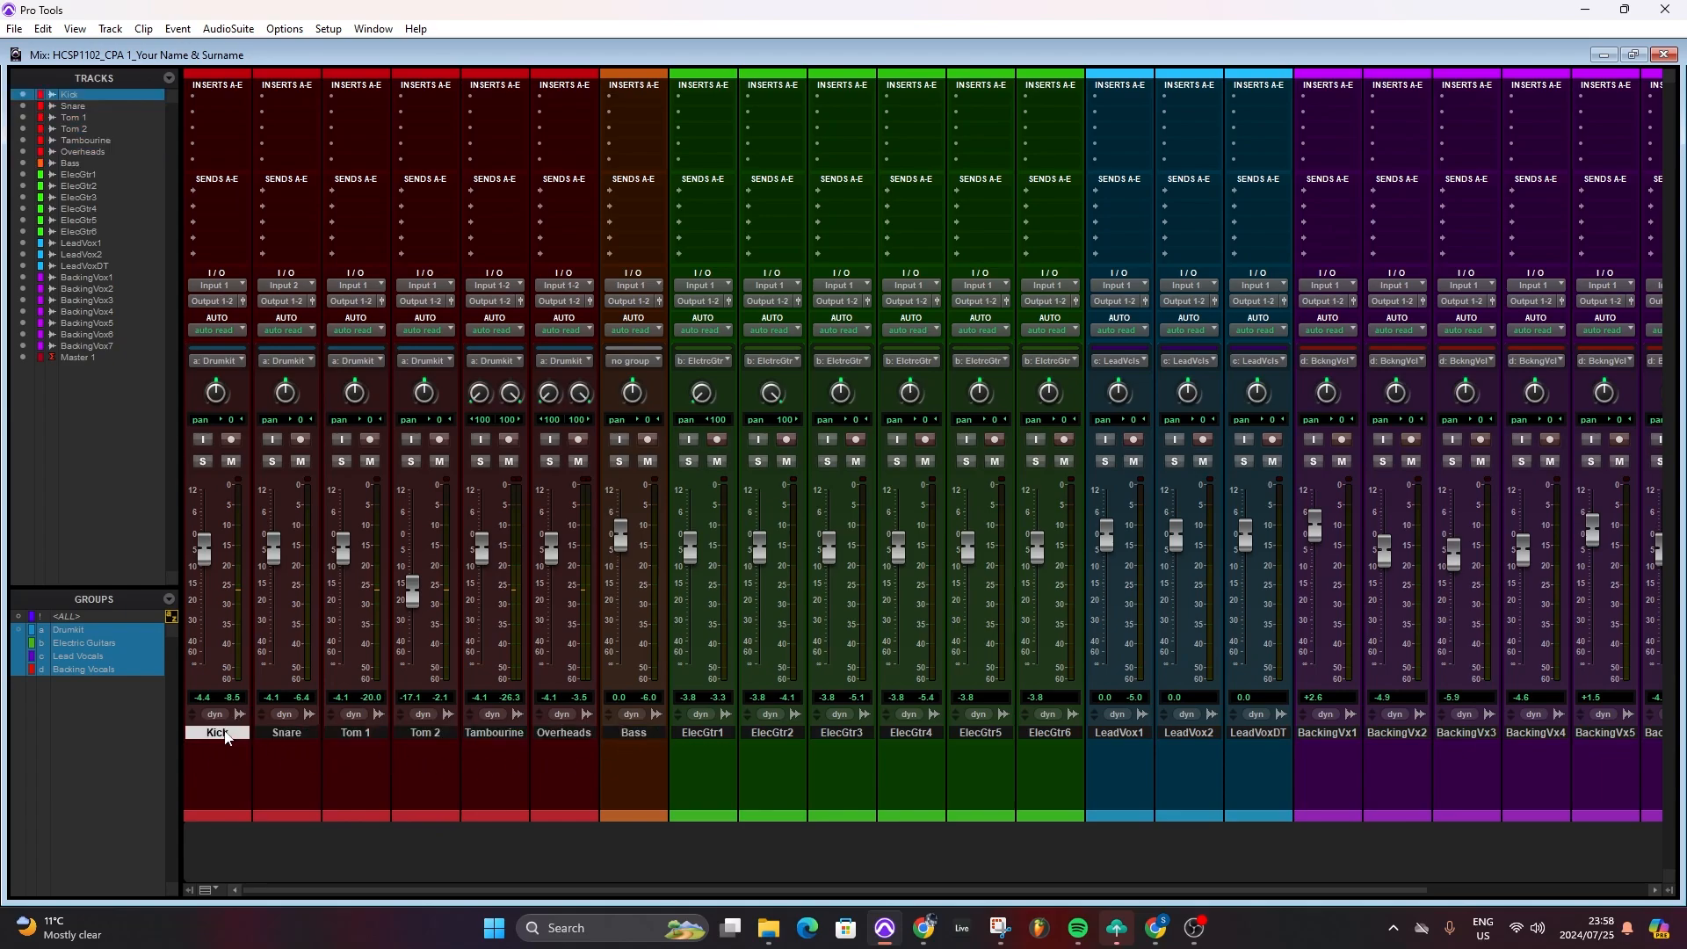
shift+click(565, 733)
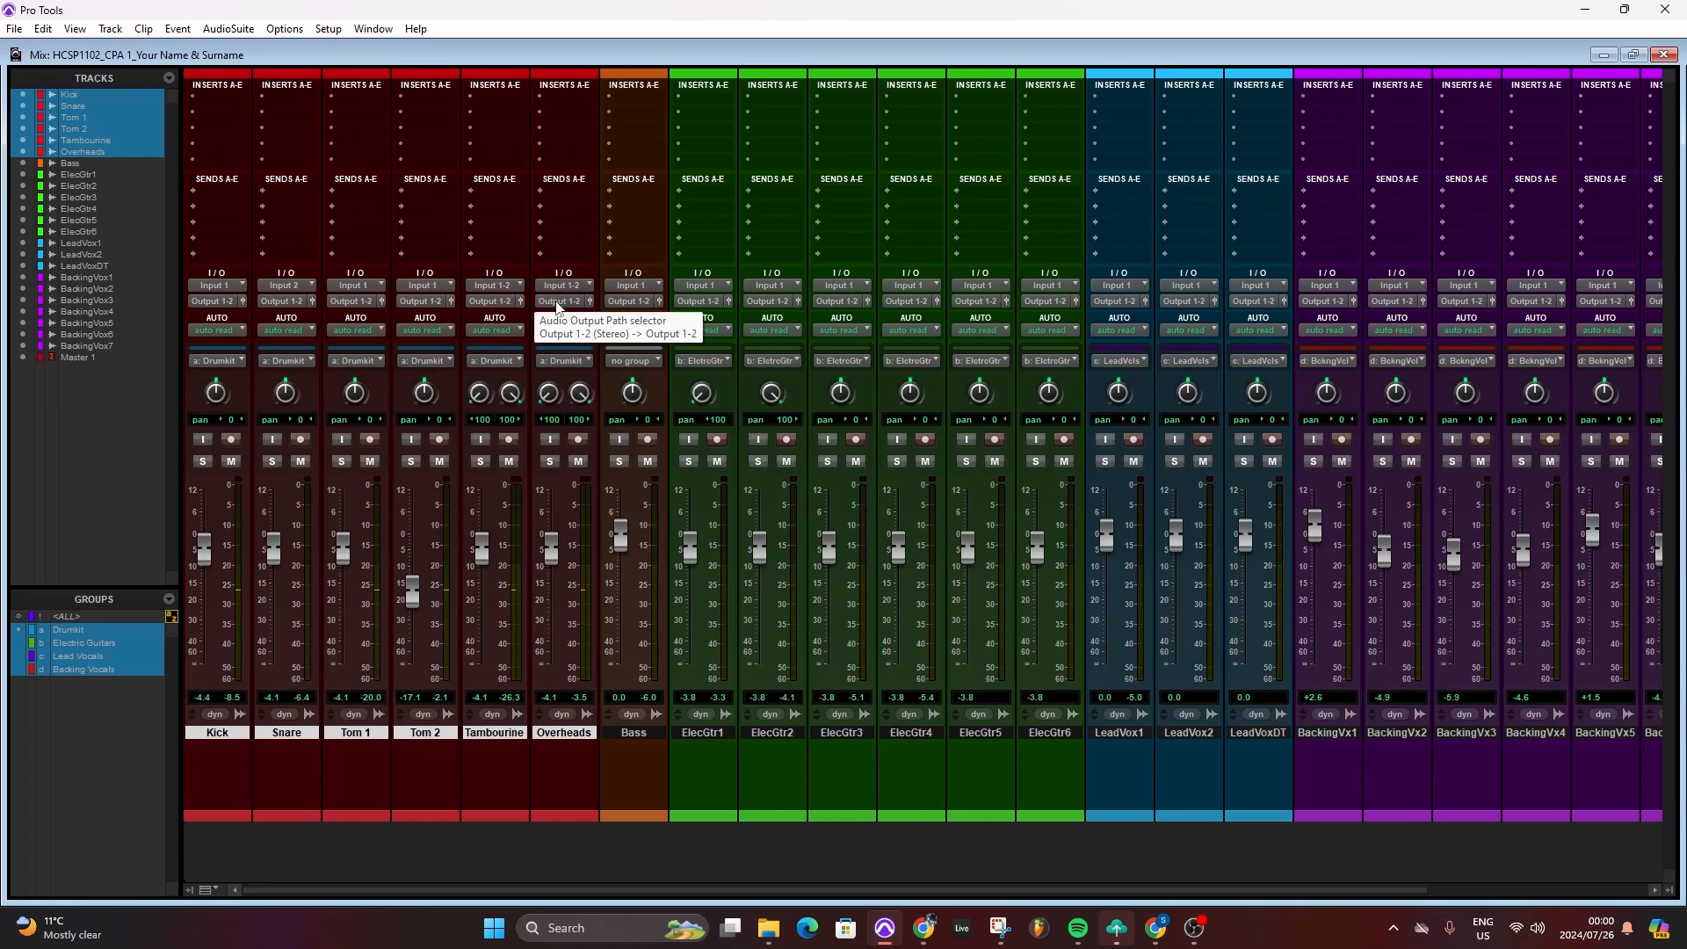
Route the selected drum tracks' output to a new stereo Aux Input track named Drumkit Sub.
click(556, 301)
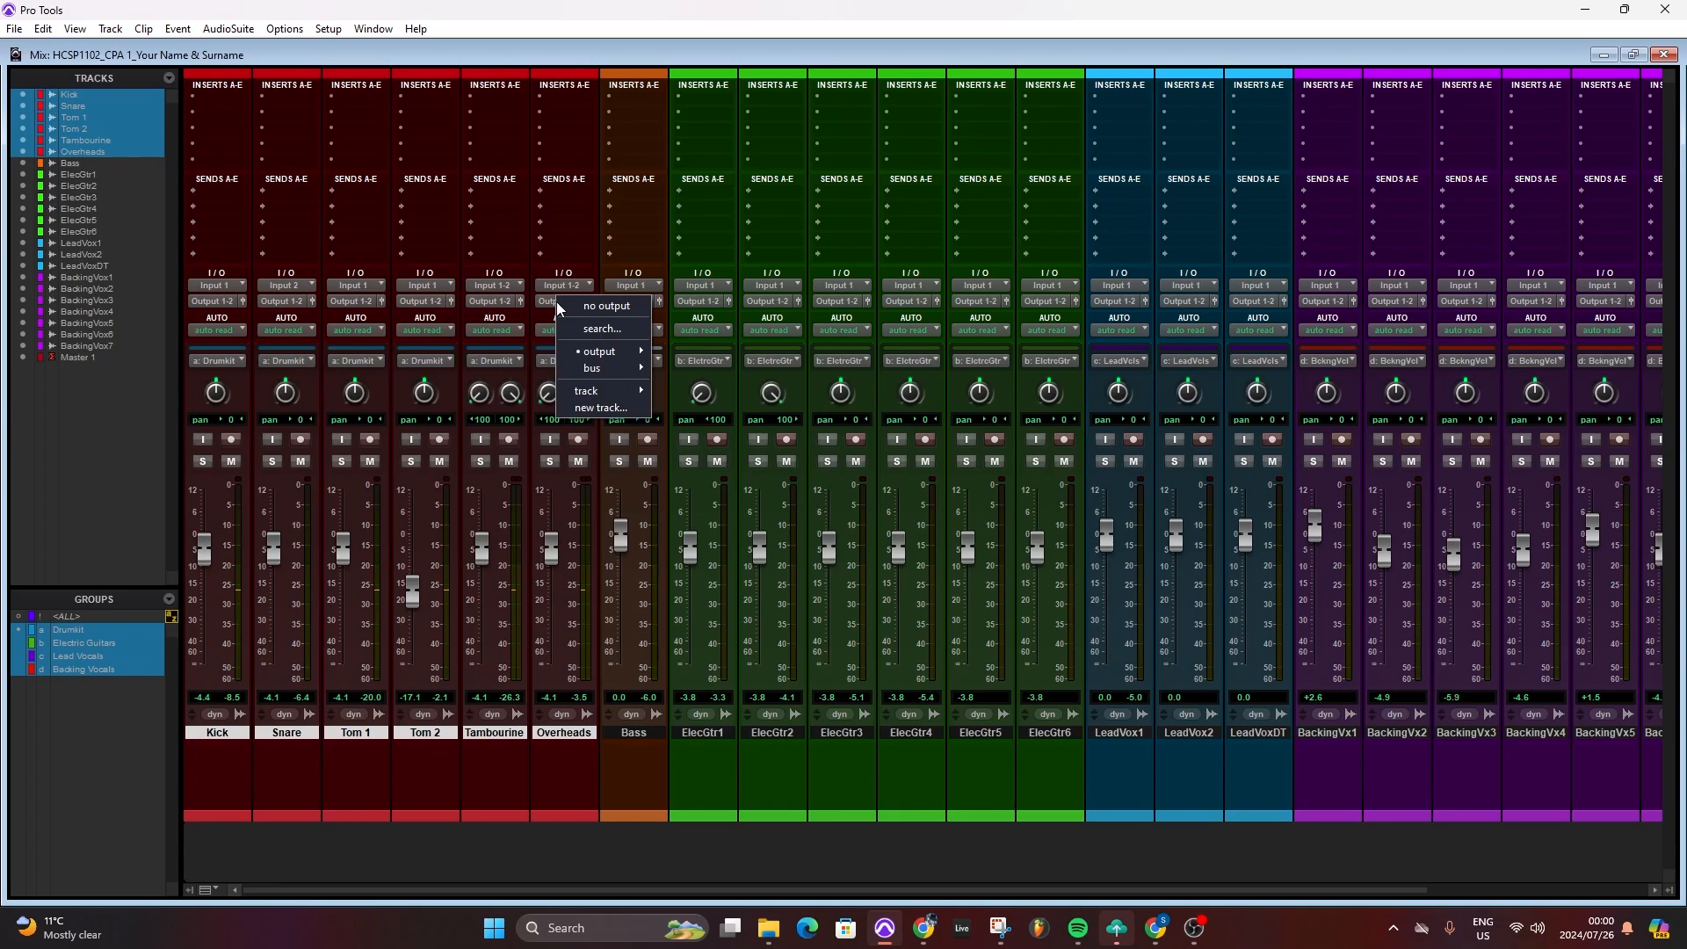
click(591, 408)
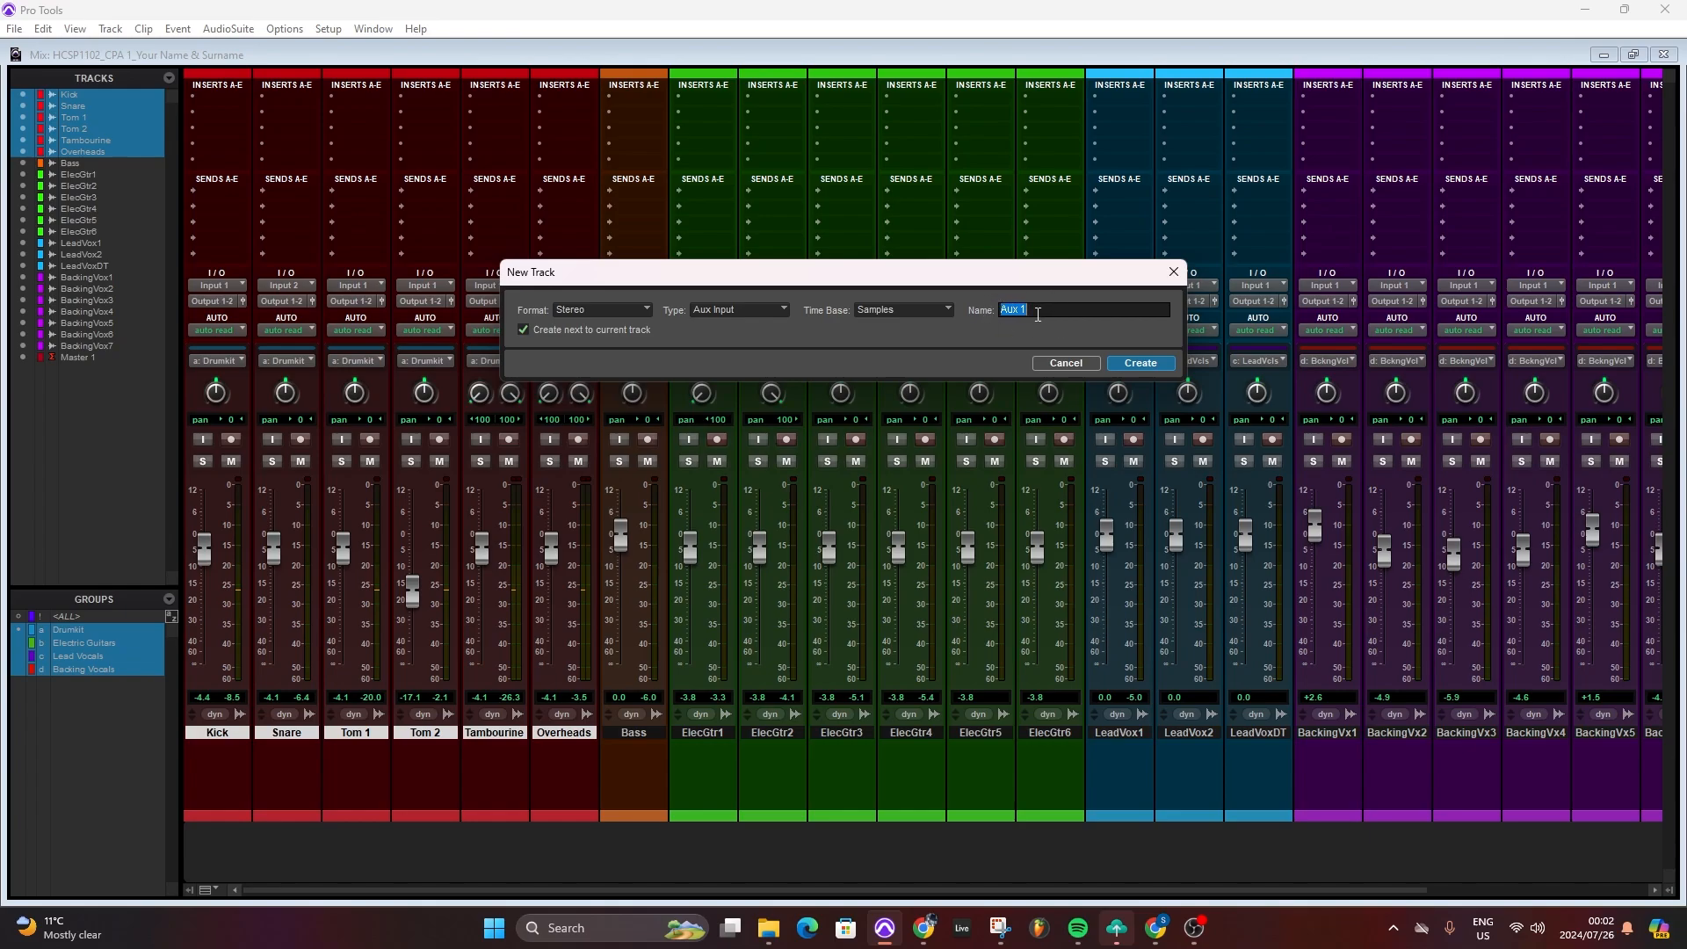
key(BackSpace)
text(Drumkit Sub)
click(1140, 363)
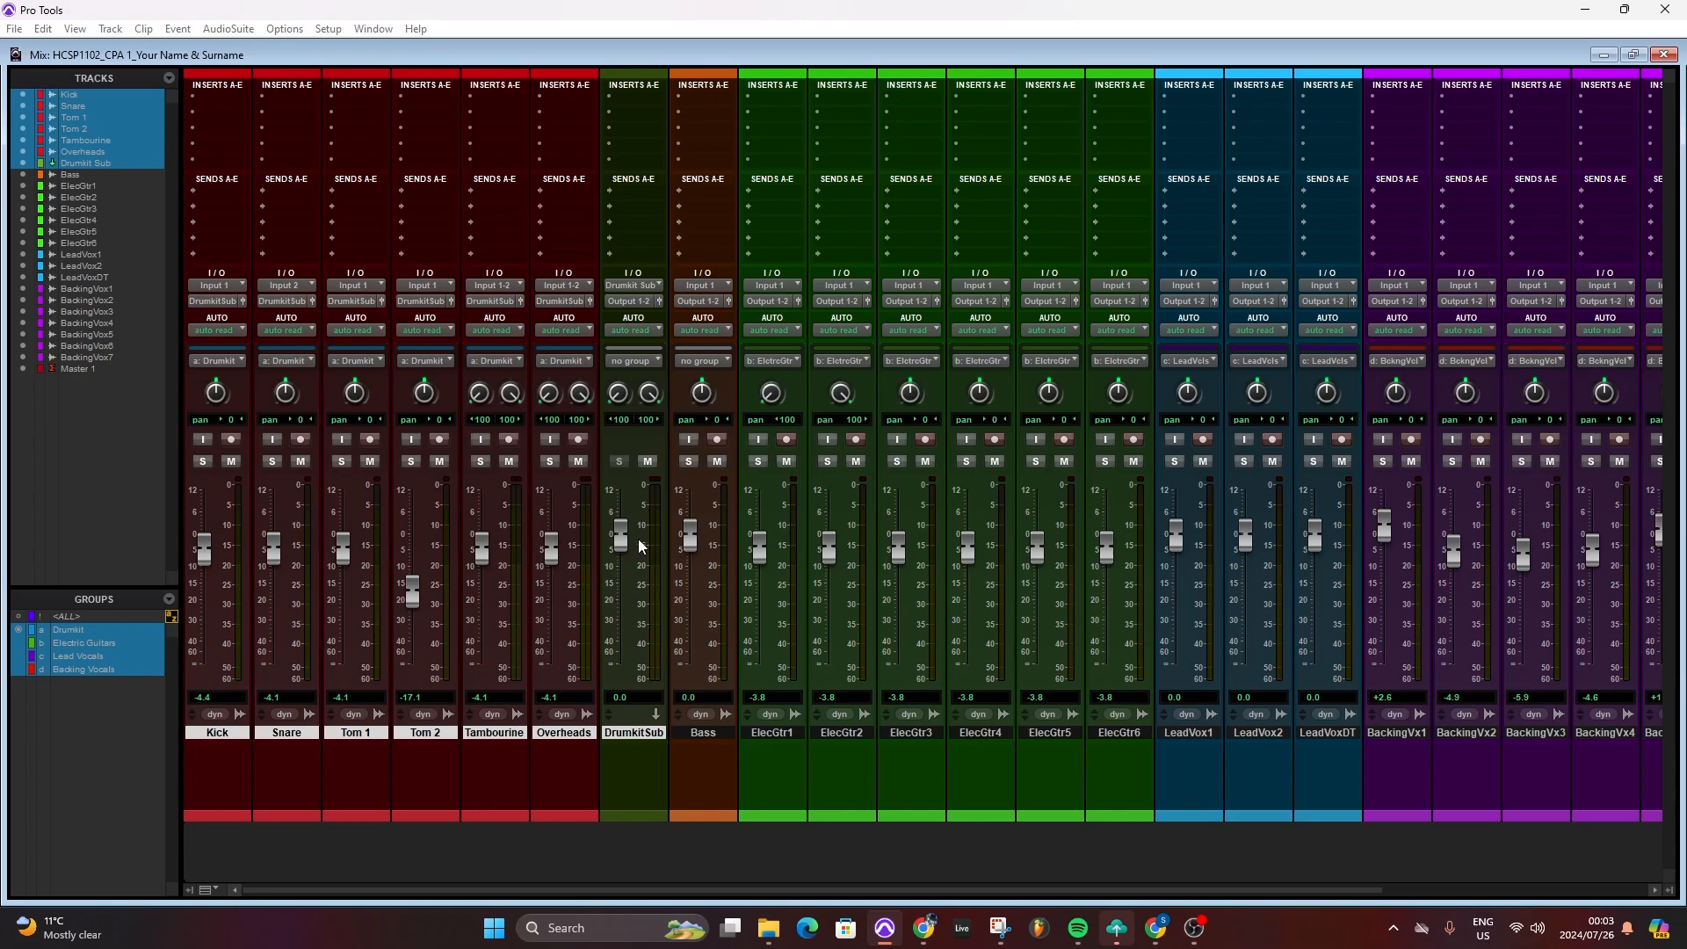
Solo the grouped drum tracks and check the Drumkit Sub by muting and unmuting it during playback.
click(409, 461)
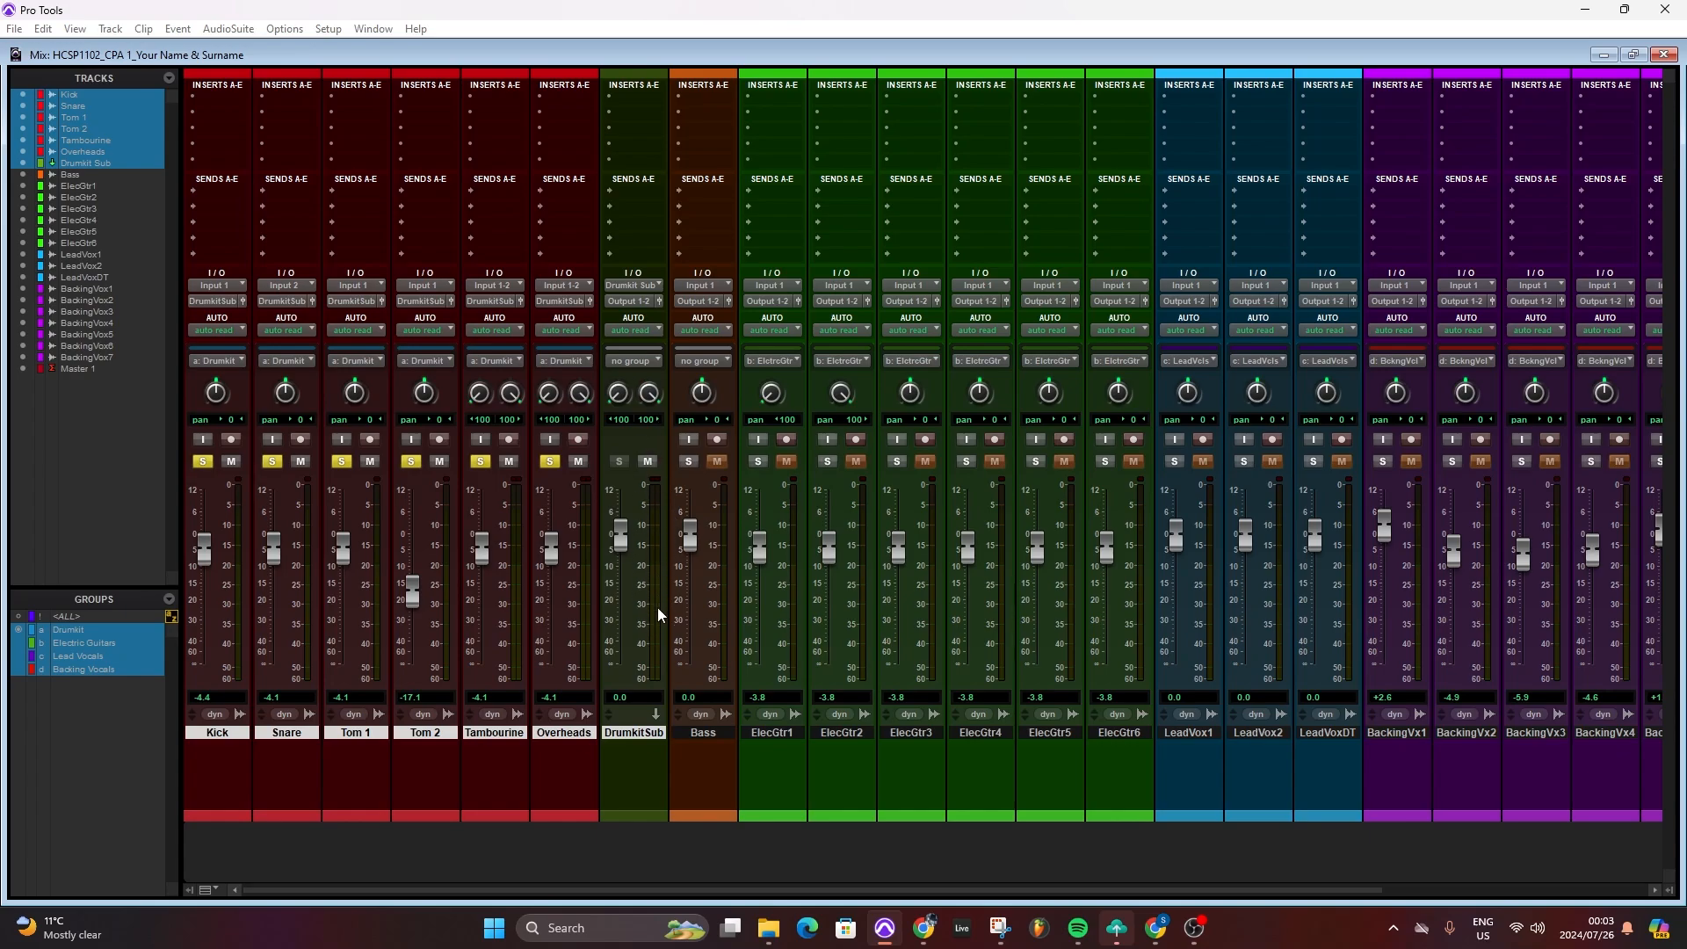
key(space)
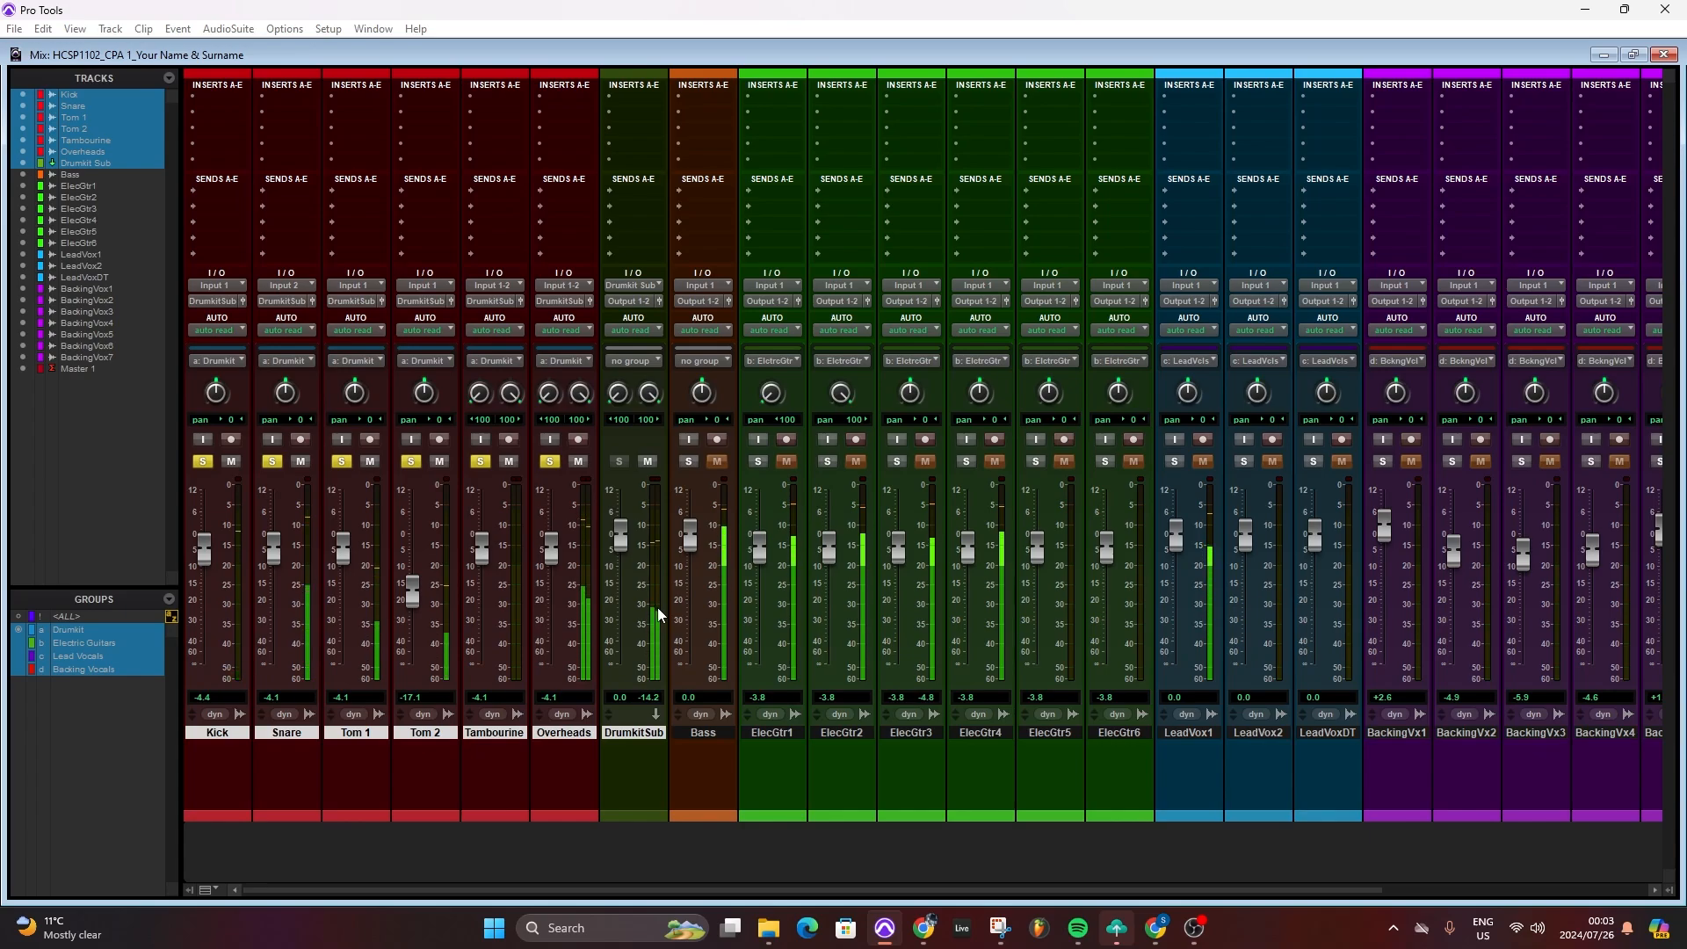
click(648, 461)
click(649, 461)
key(space)
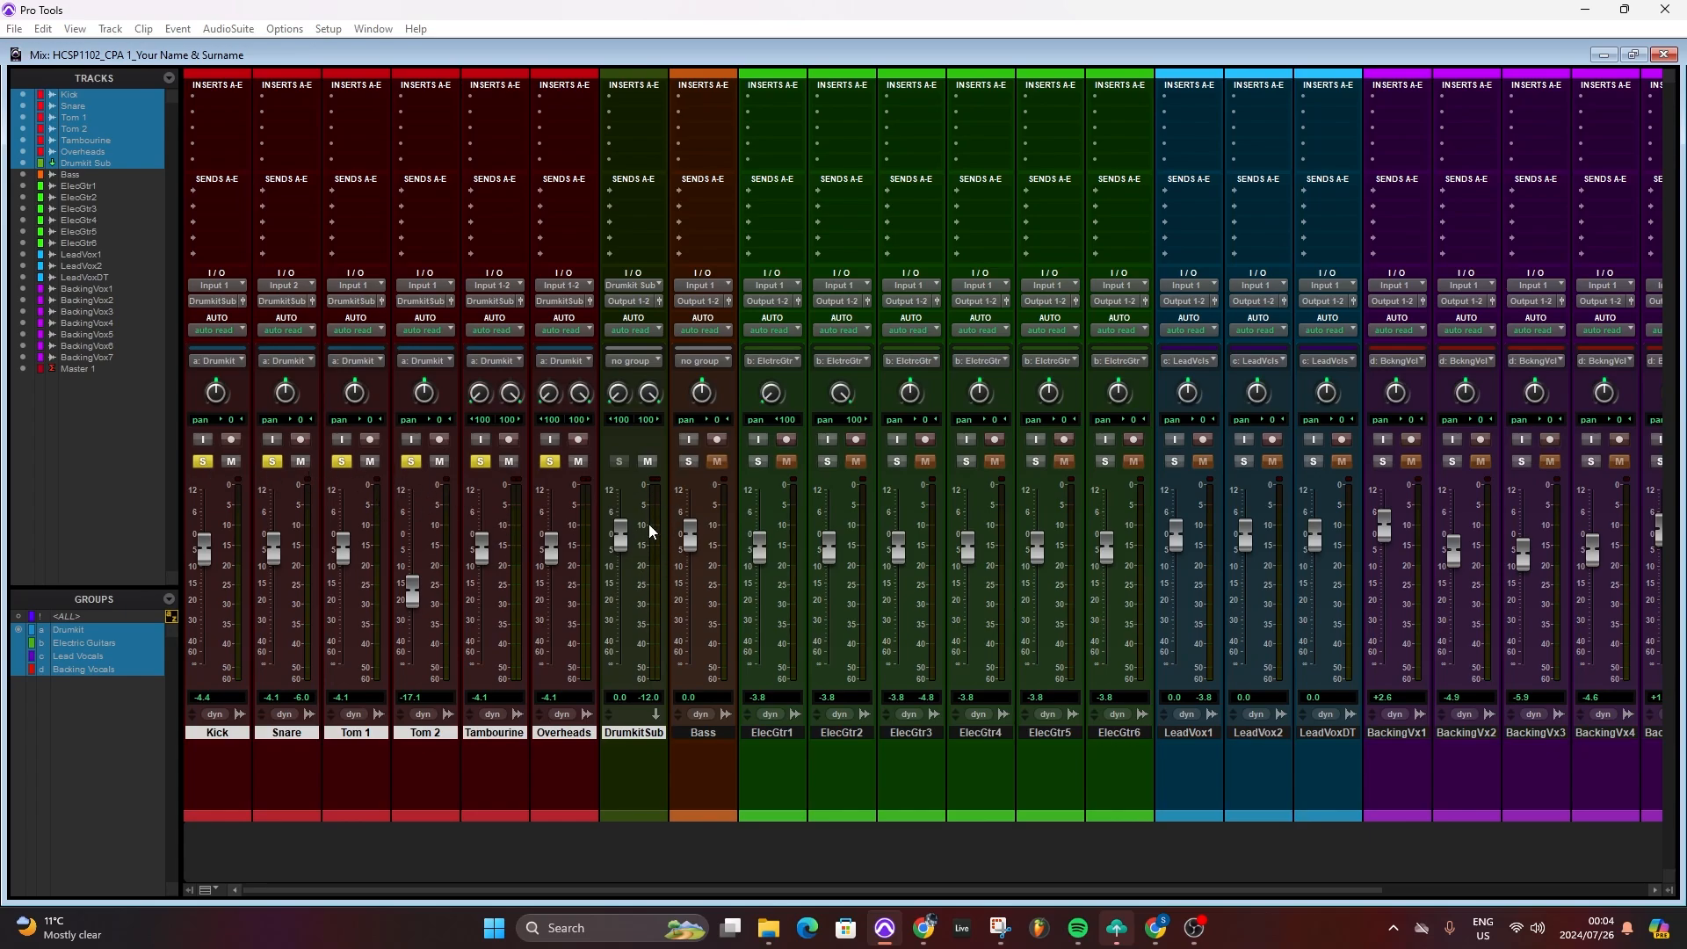
Play the session while muting and unmuting the grouped drum tracks to check their routing through the submix.
key(space)
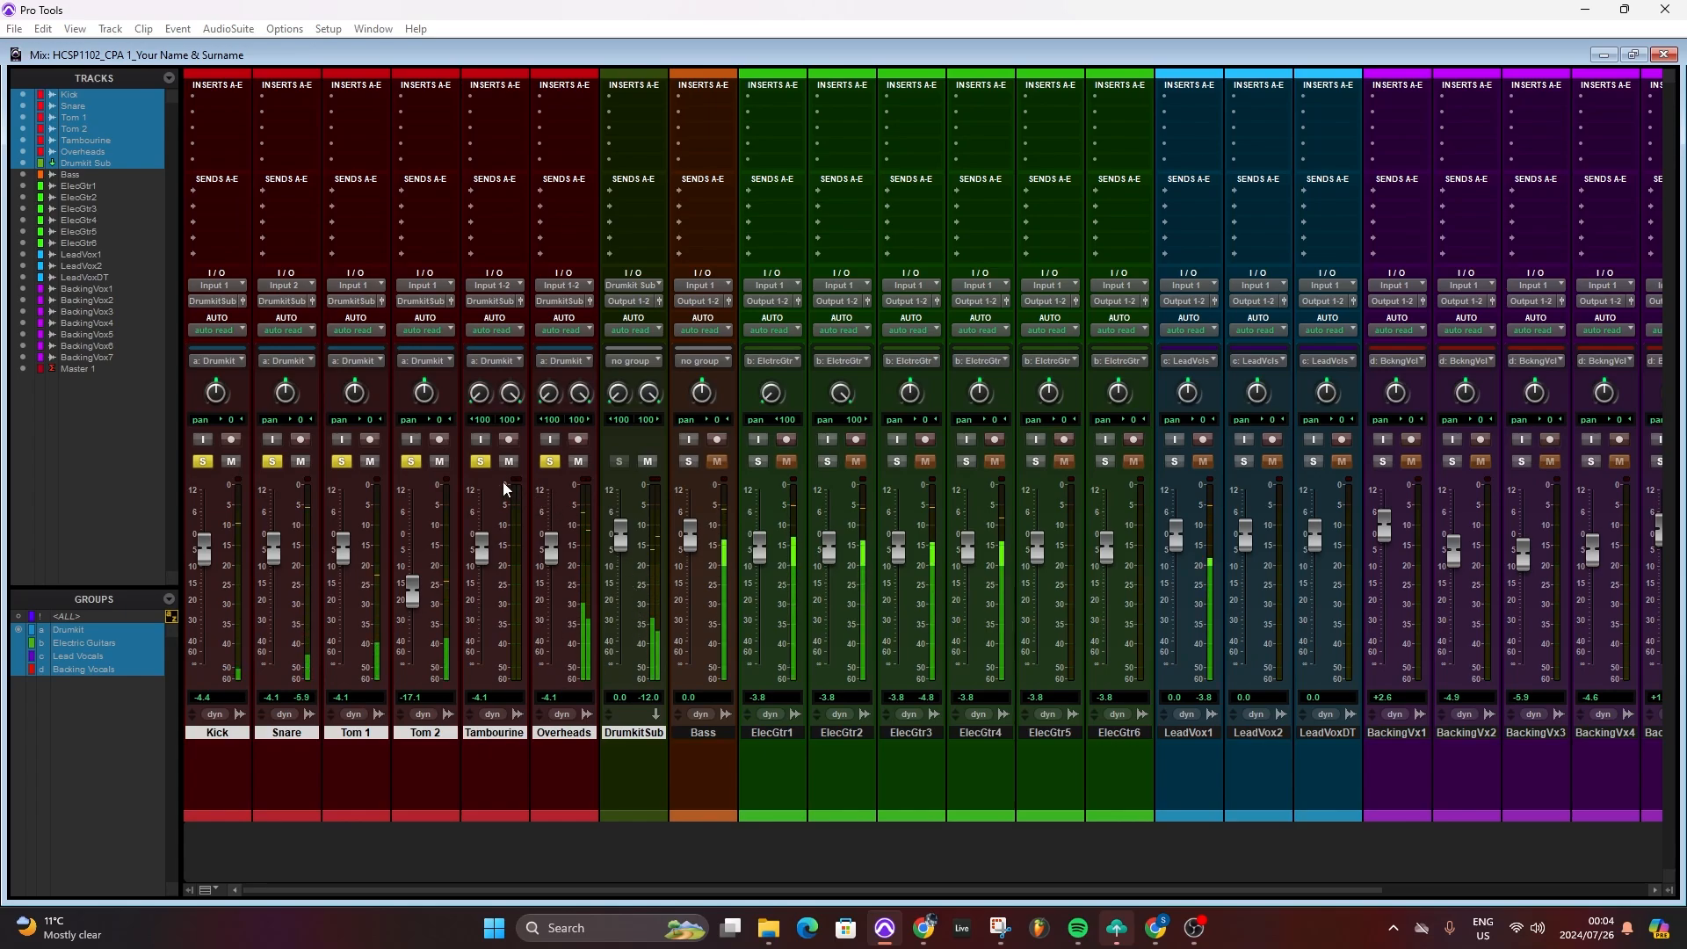
click(439, 462)
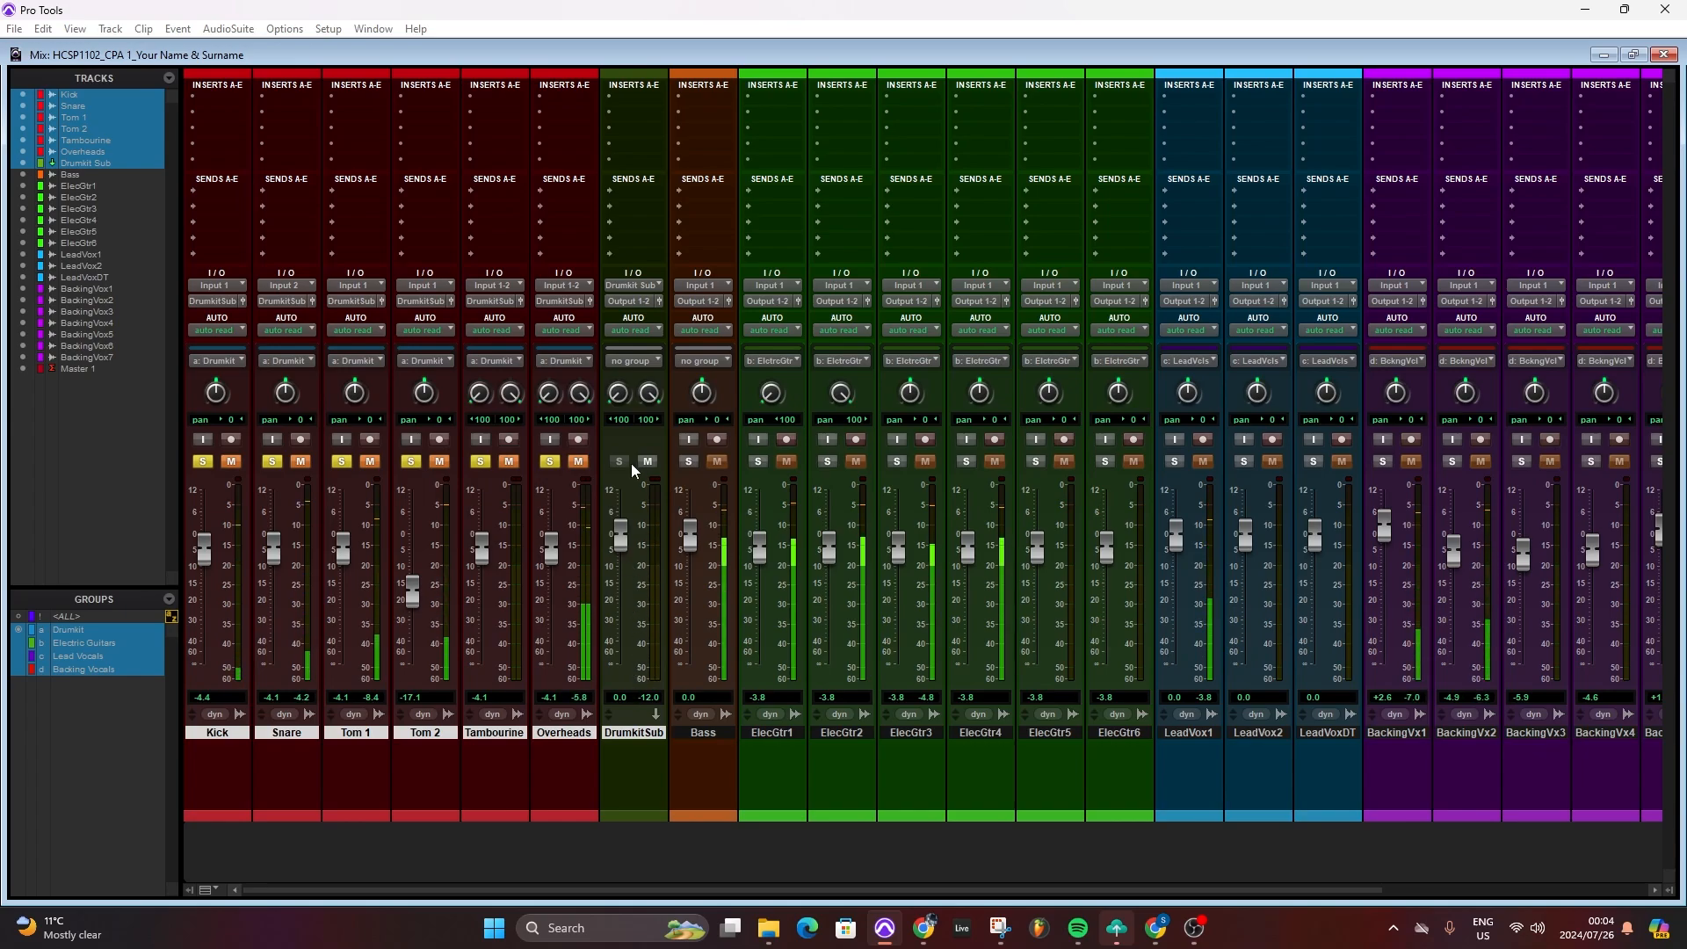
click(508, 462)
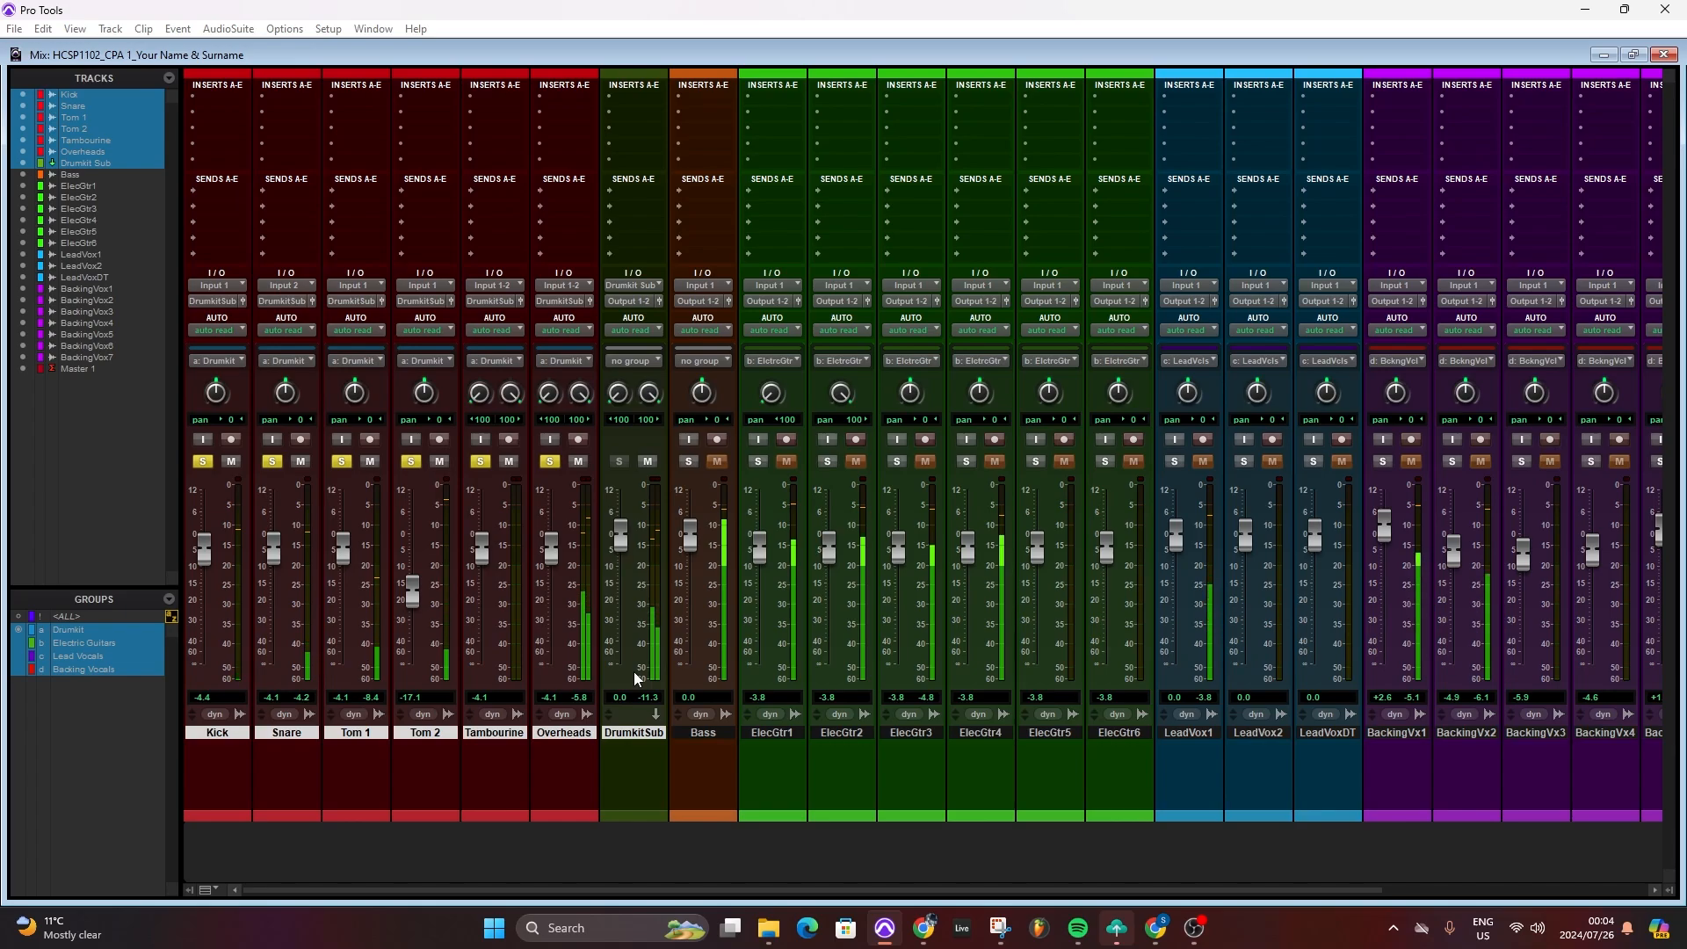
key(space)
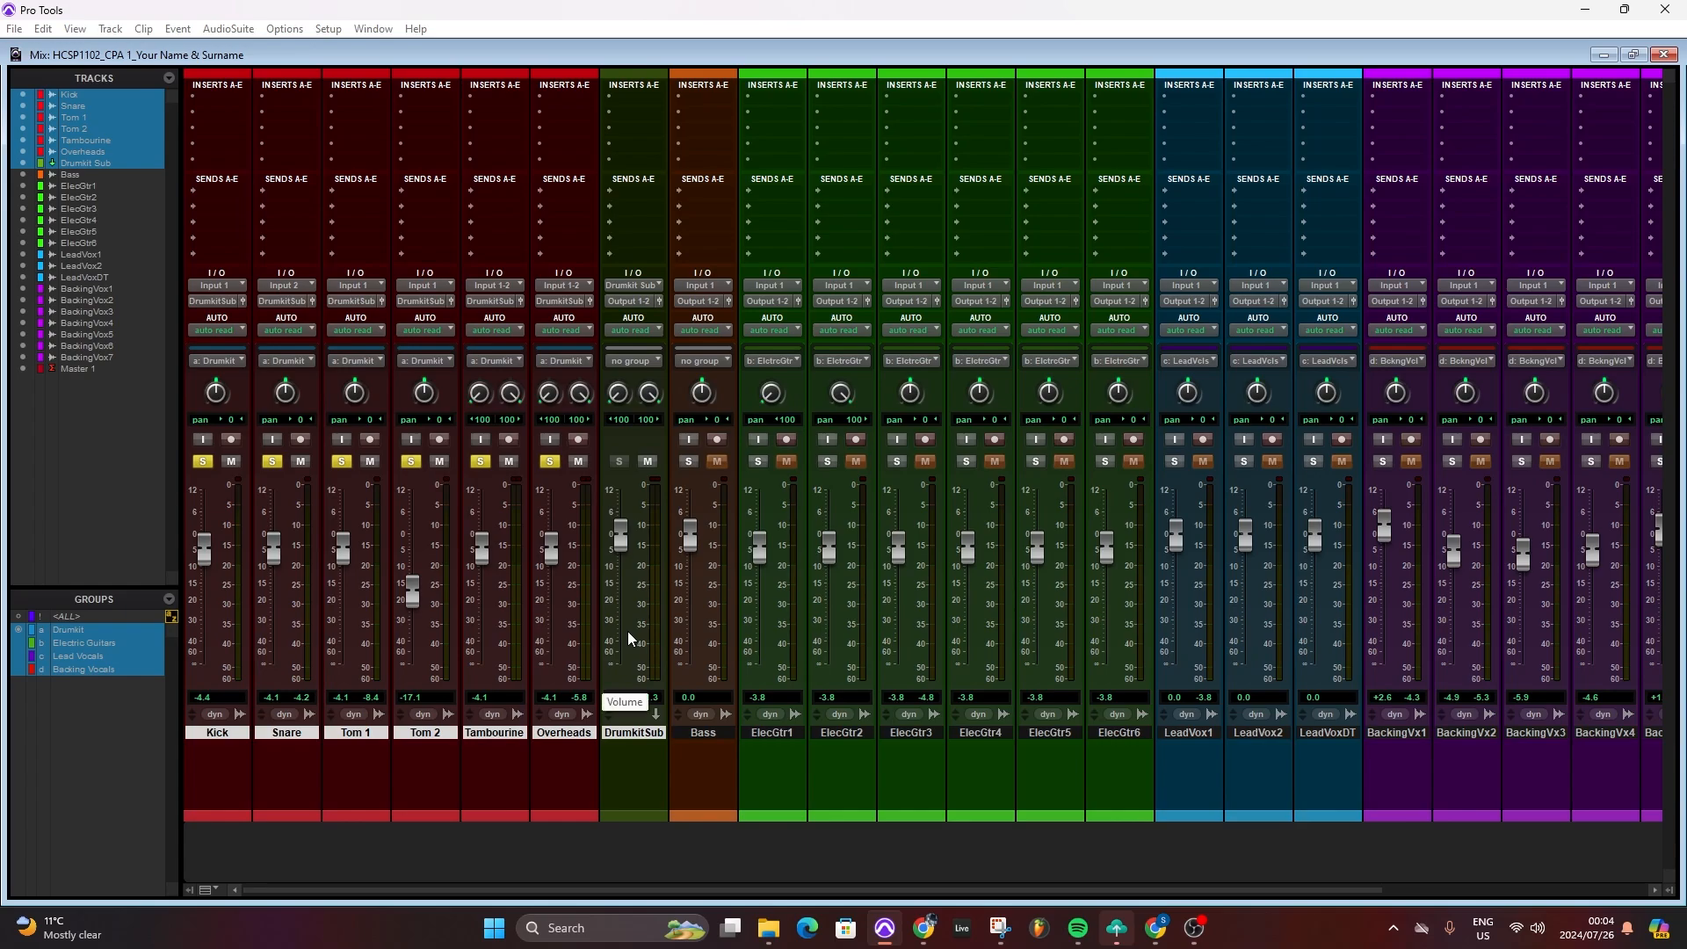
Toggle the mute and solo of the grouped drum tracks on and off from the Snare channel.
click(300, 462)
click(303, 464)
click(272, 463)
click(273, 463)
Lower the grouped drum faders to about -4.9 dB on Tambourine and pull the Drumkit Sub fader down to about -15.3 dB.
mouse_move(619, 543)
mouse_down()
mouse_move(625, 594)
mouse_move(625, 550)
mouse_up()
drag(483, 555, 492, 551)
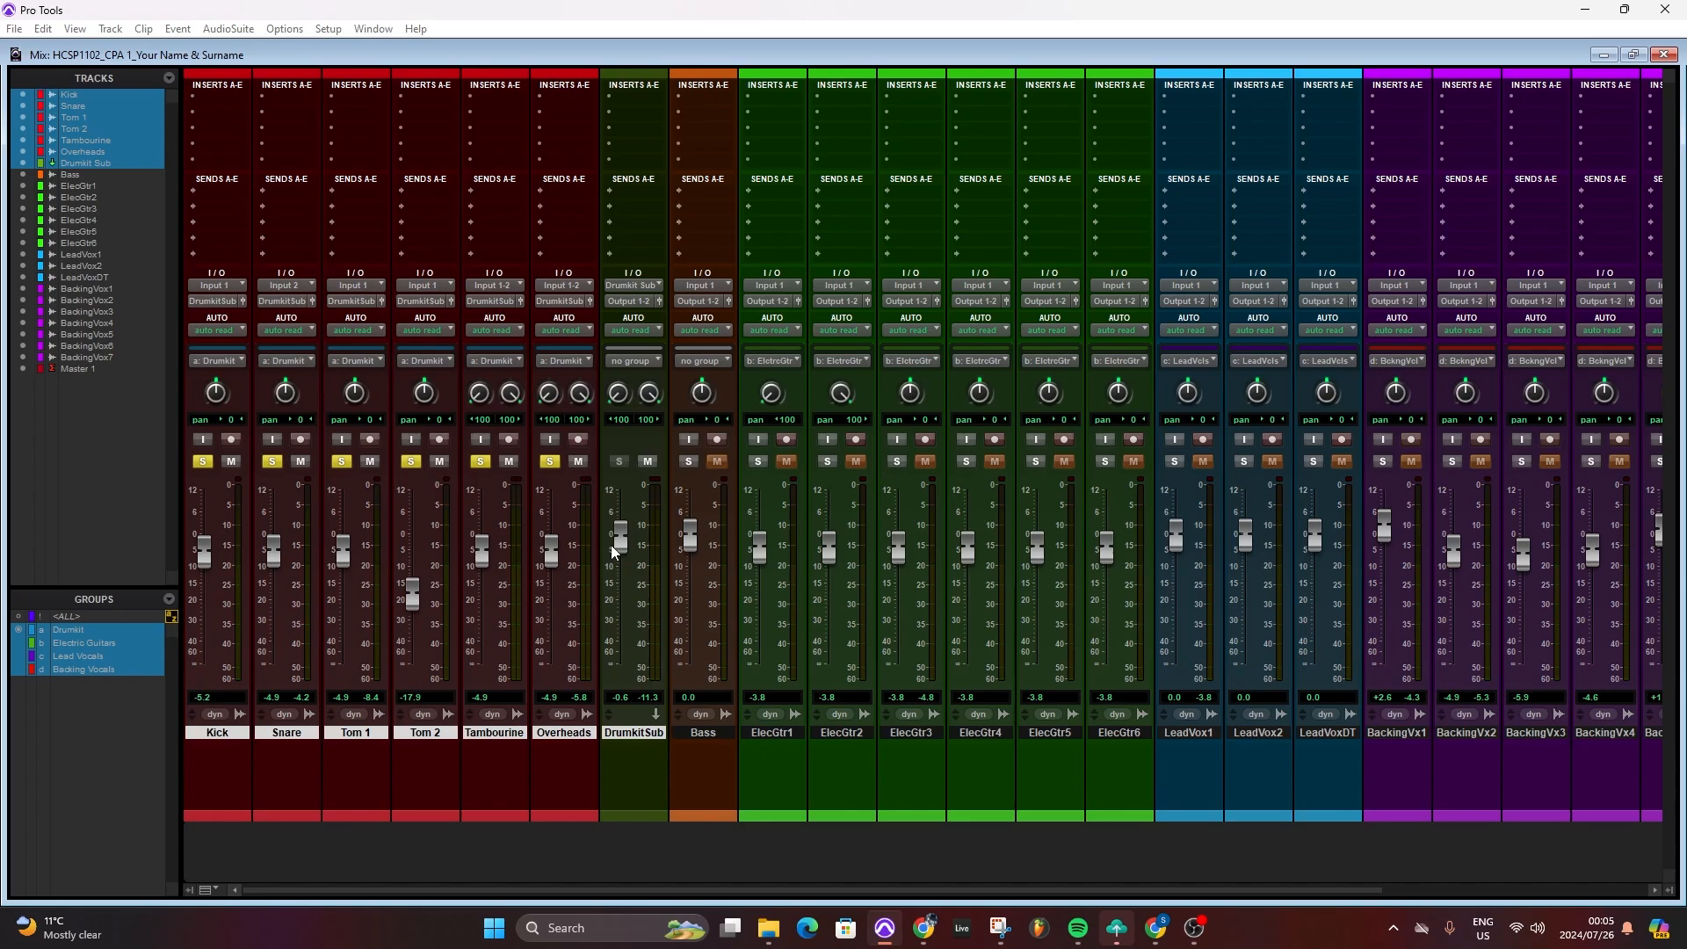
drag(613, 552, 617, 600)
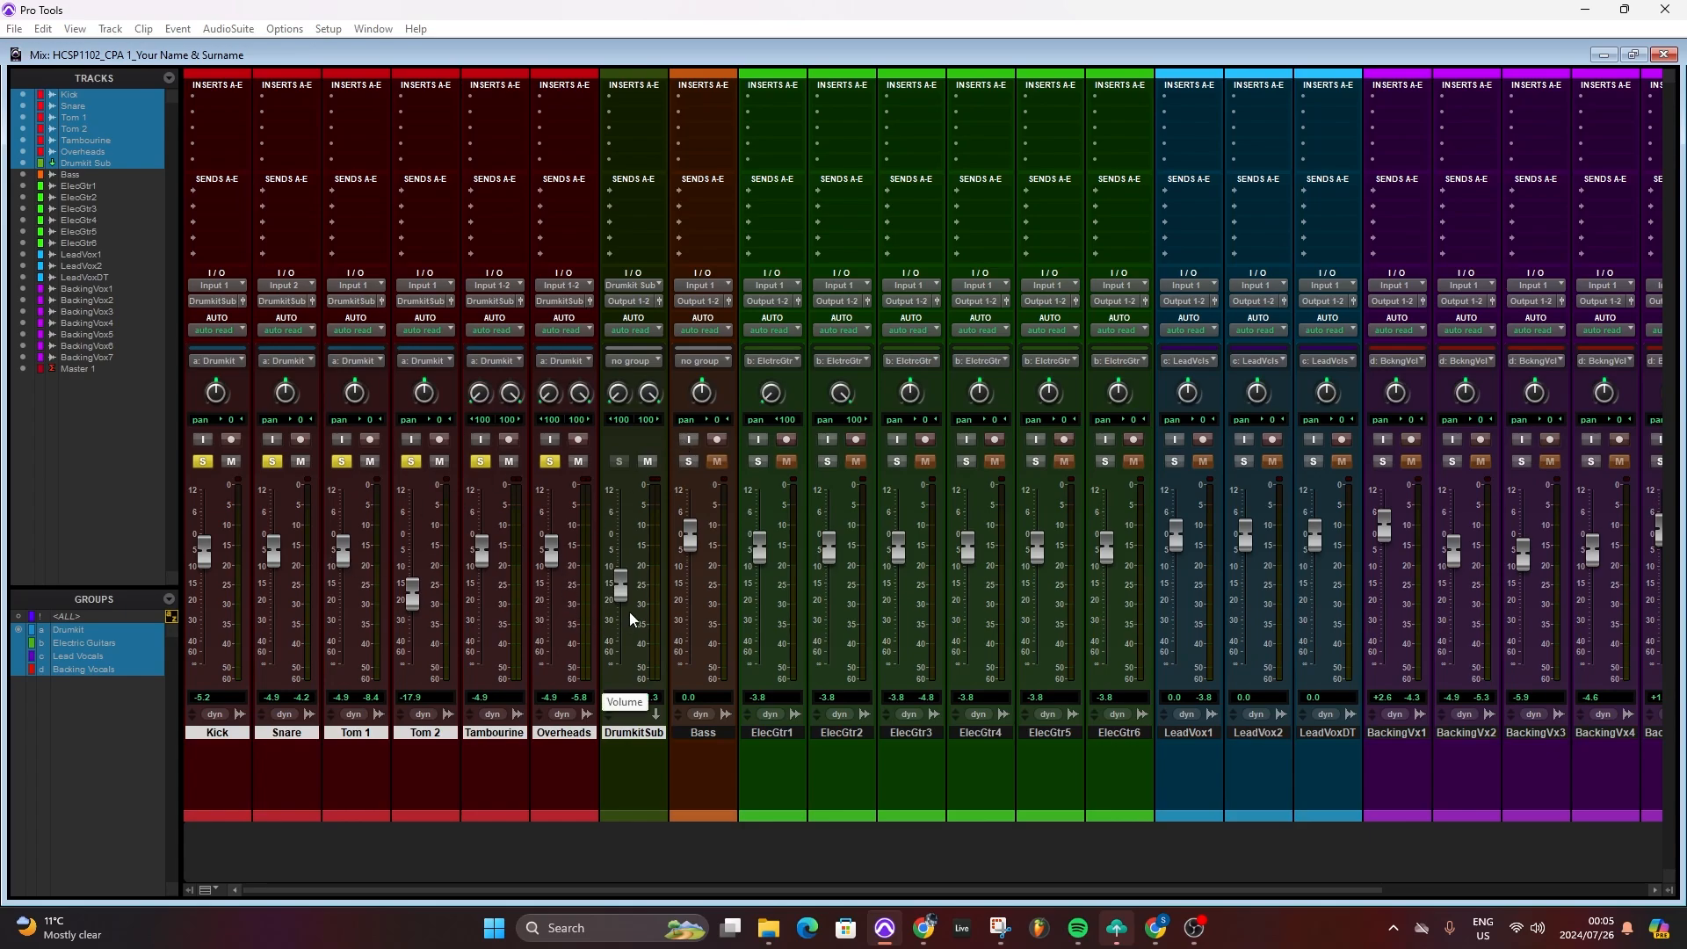
Deactivate the Drumkit group and raise the Drumkit Sub fader to about -0.9 dB.
right_click(68, 631)
click(55, 633)
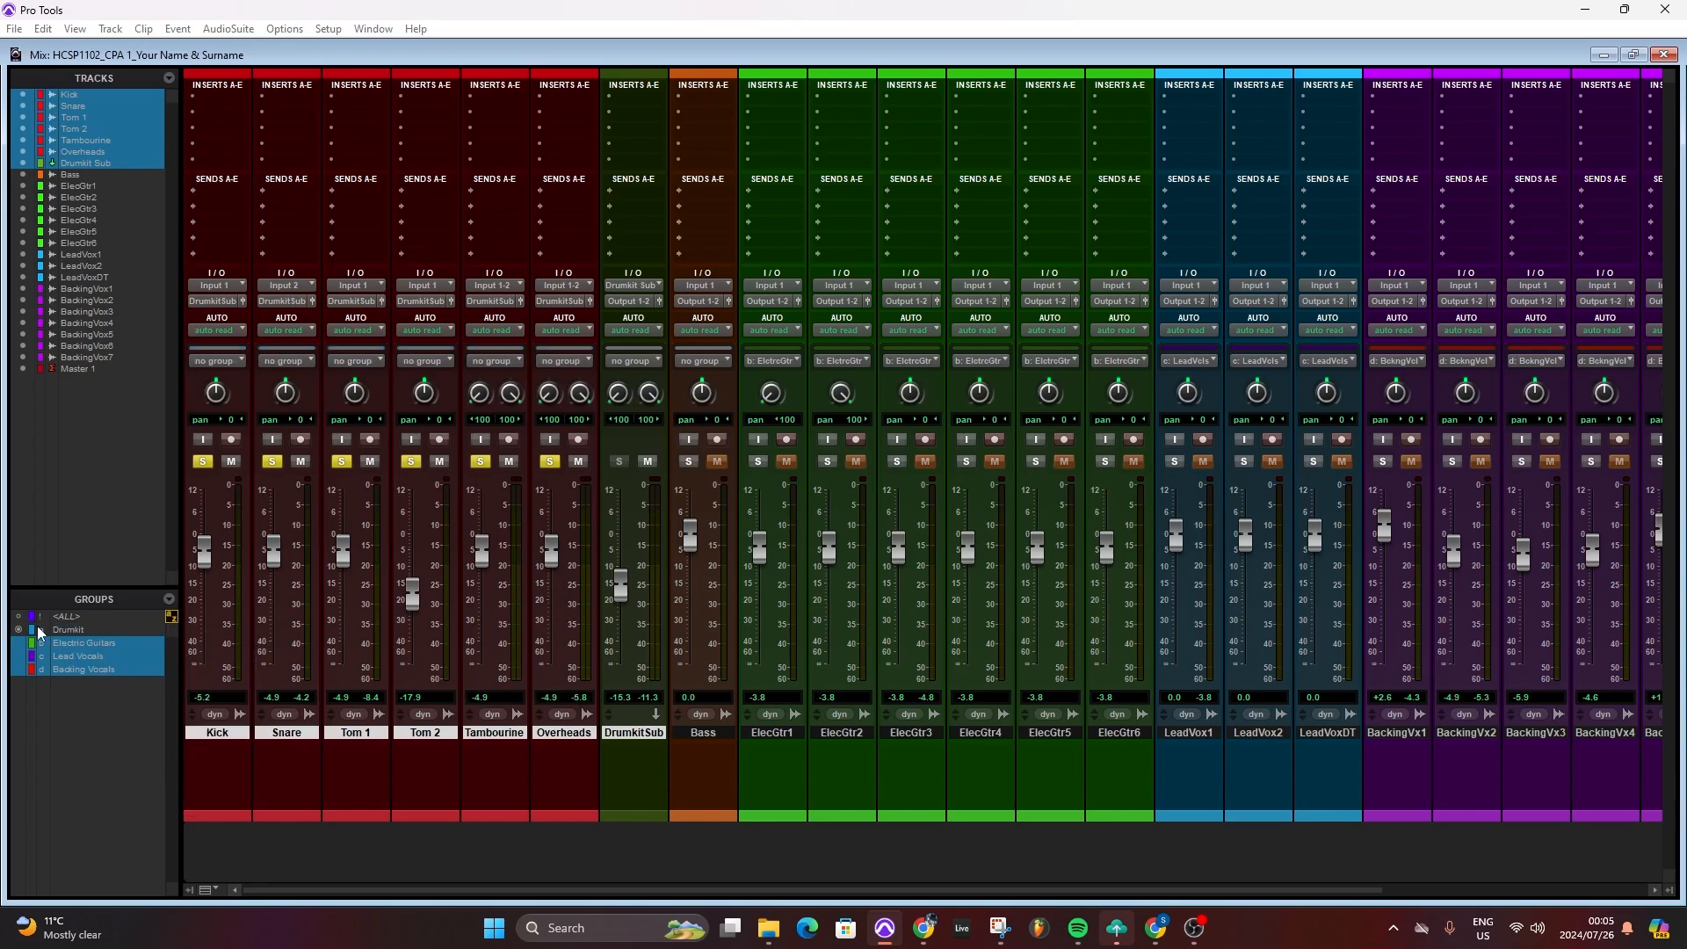
click(63, 636)
click(68, 632)
drag(621, 585, 630, 546)
Remove the track color from the Drumkit Sub channel by setting it to None.
double_click(635, 815)
click(704, 735)
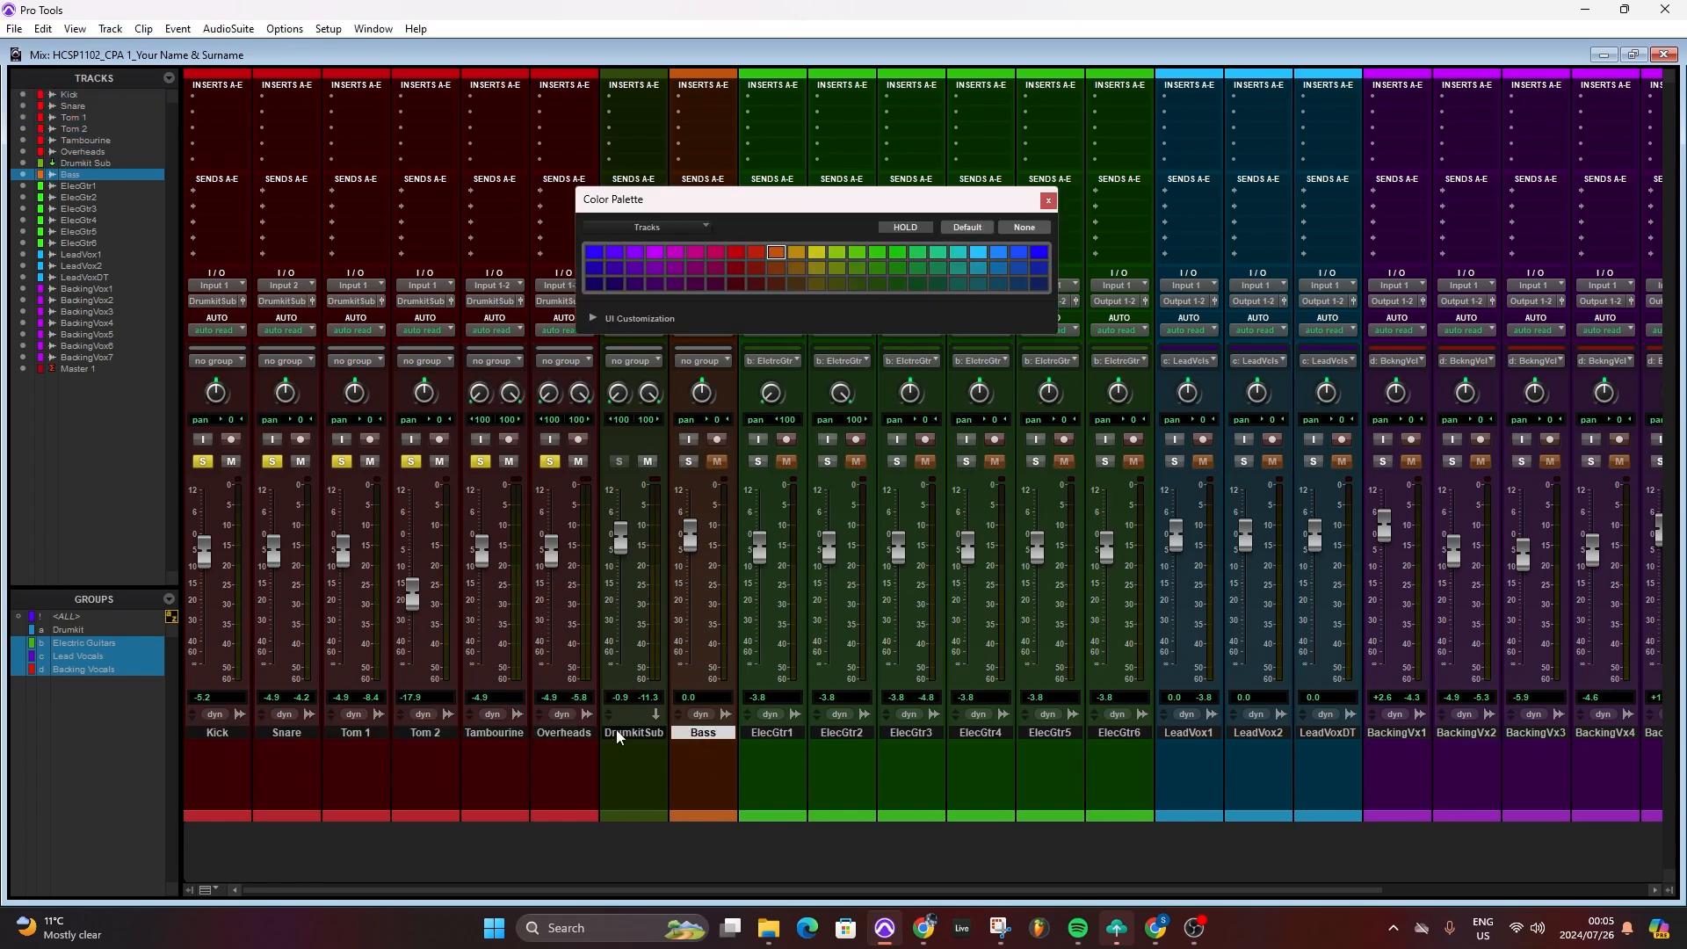
click(619, 733)
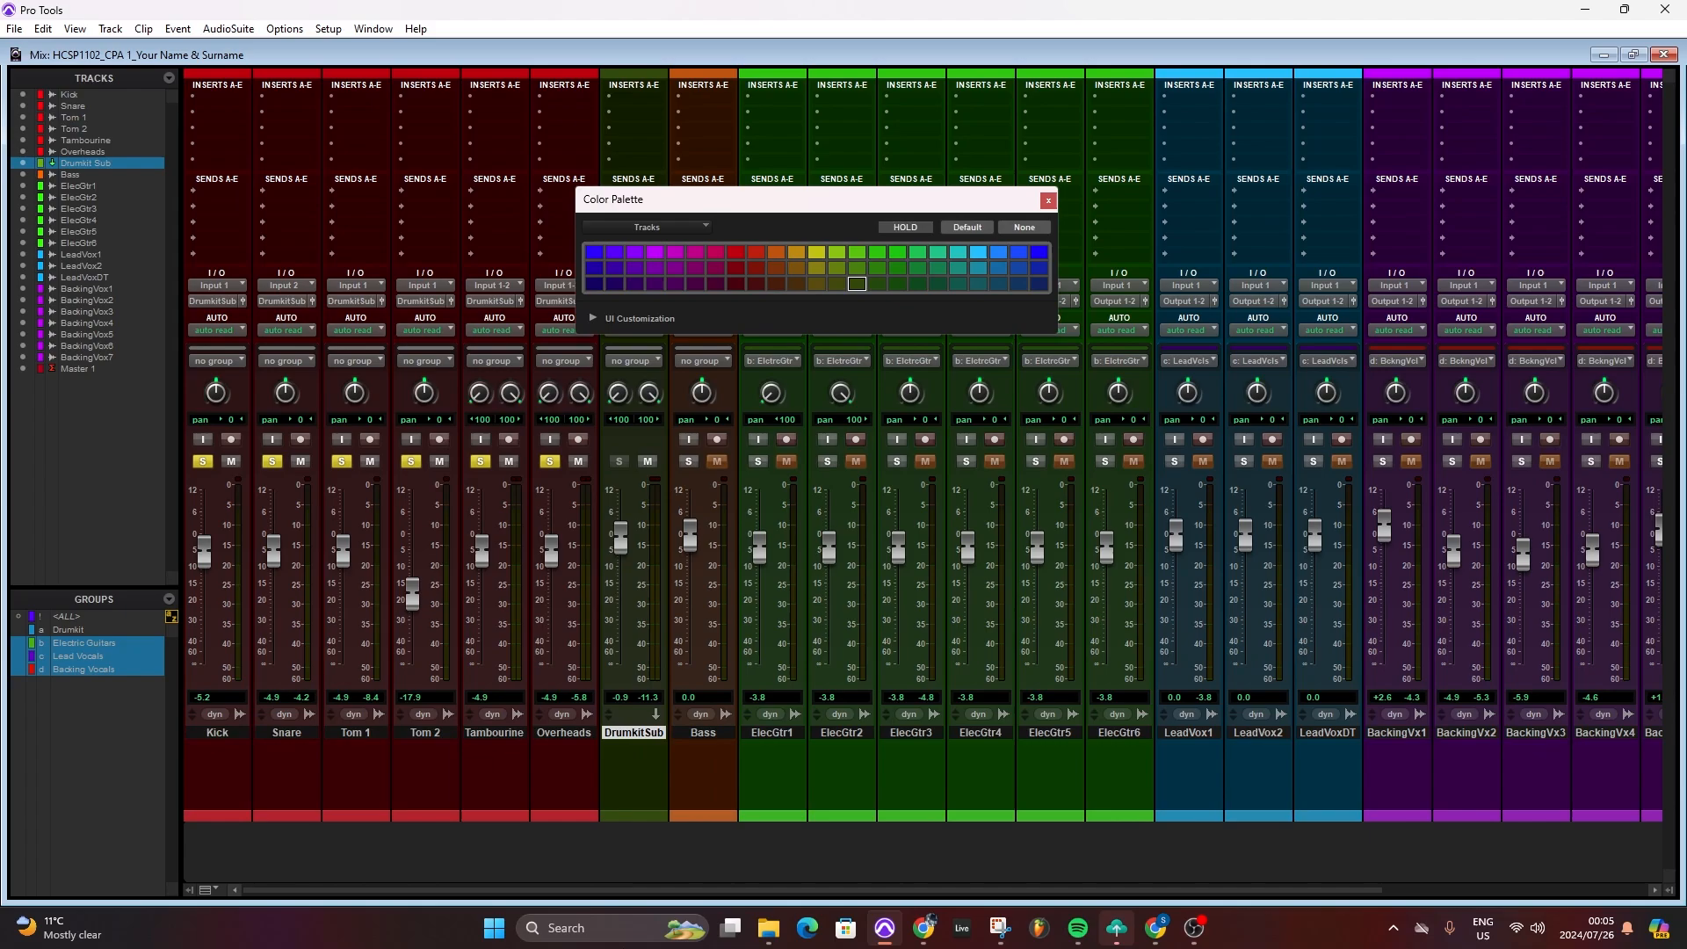
click(1041, 227)
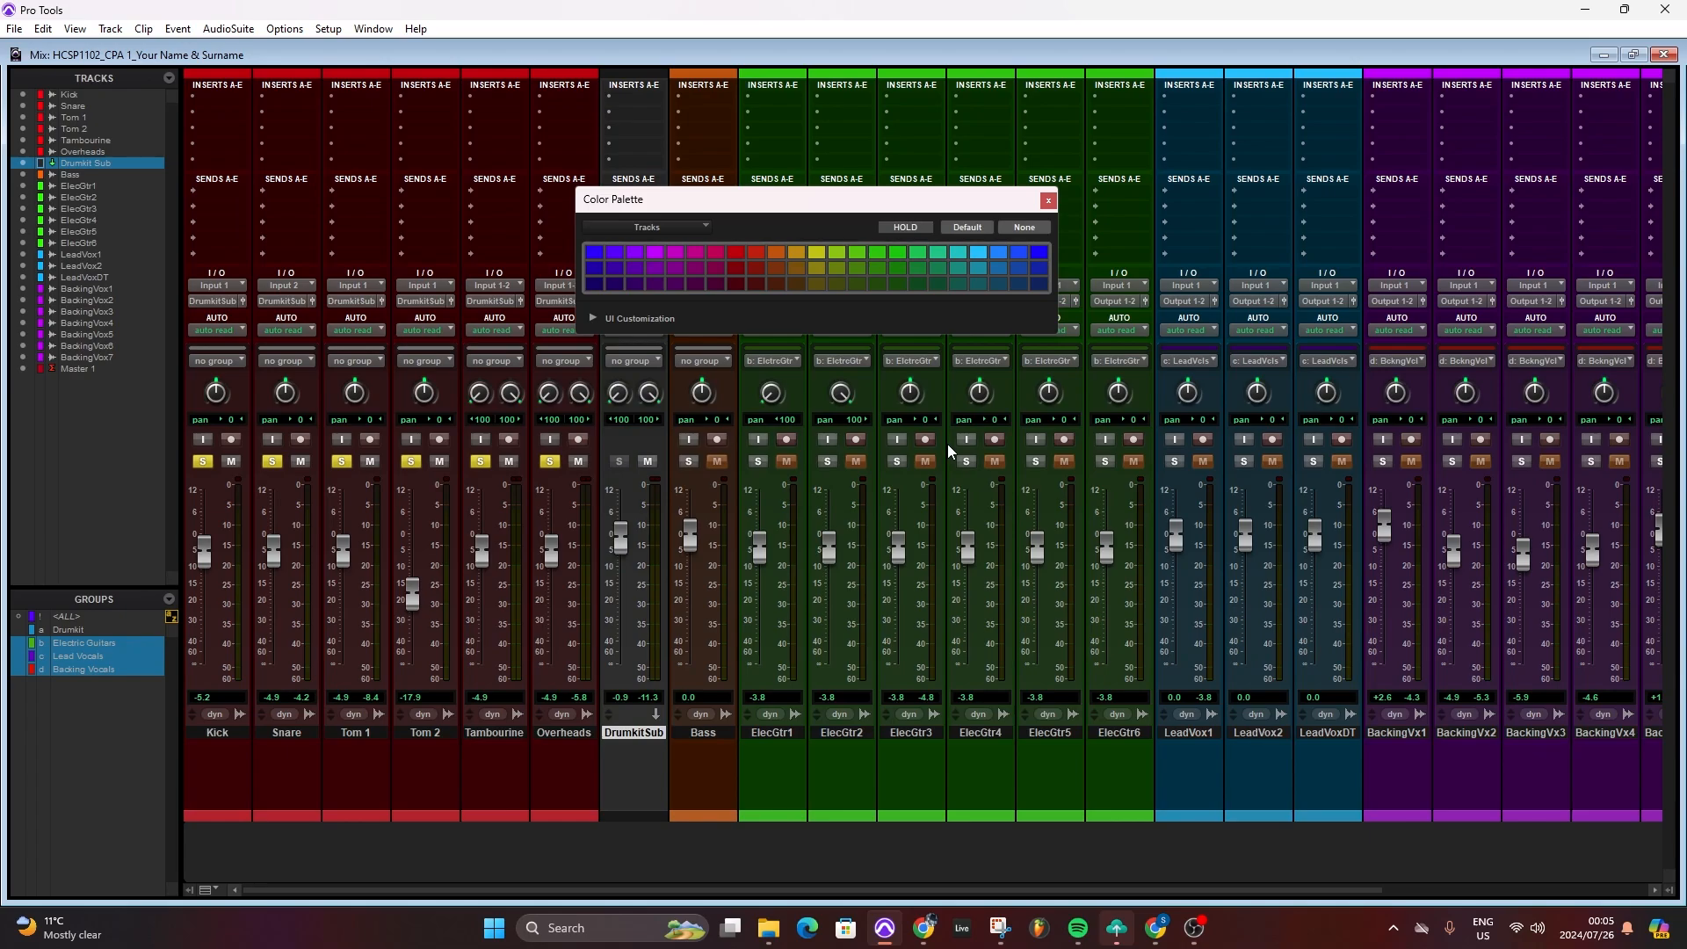
click(1049, 202)
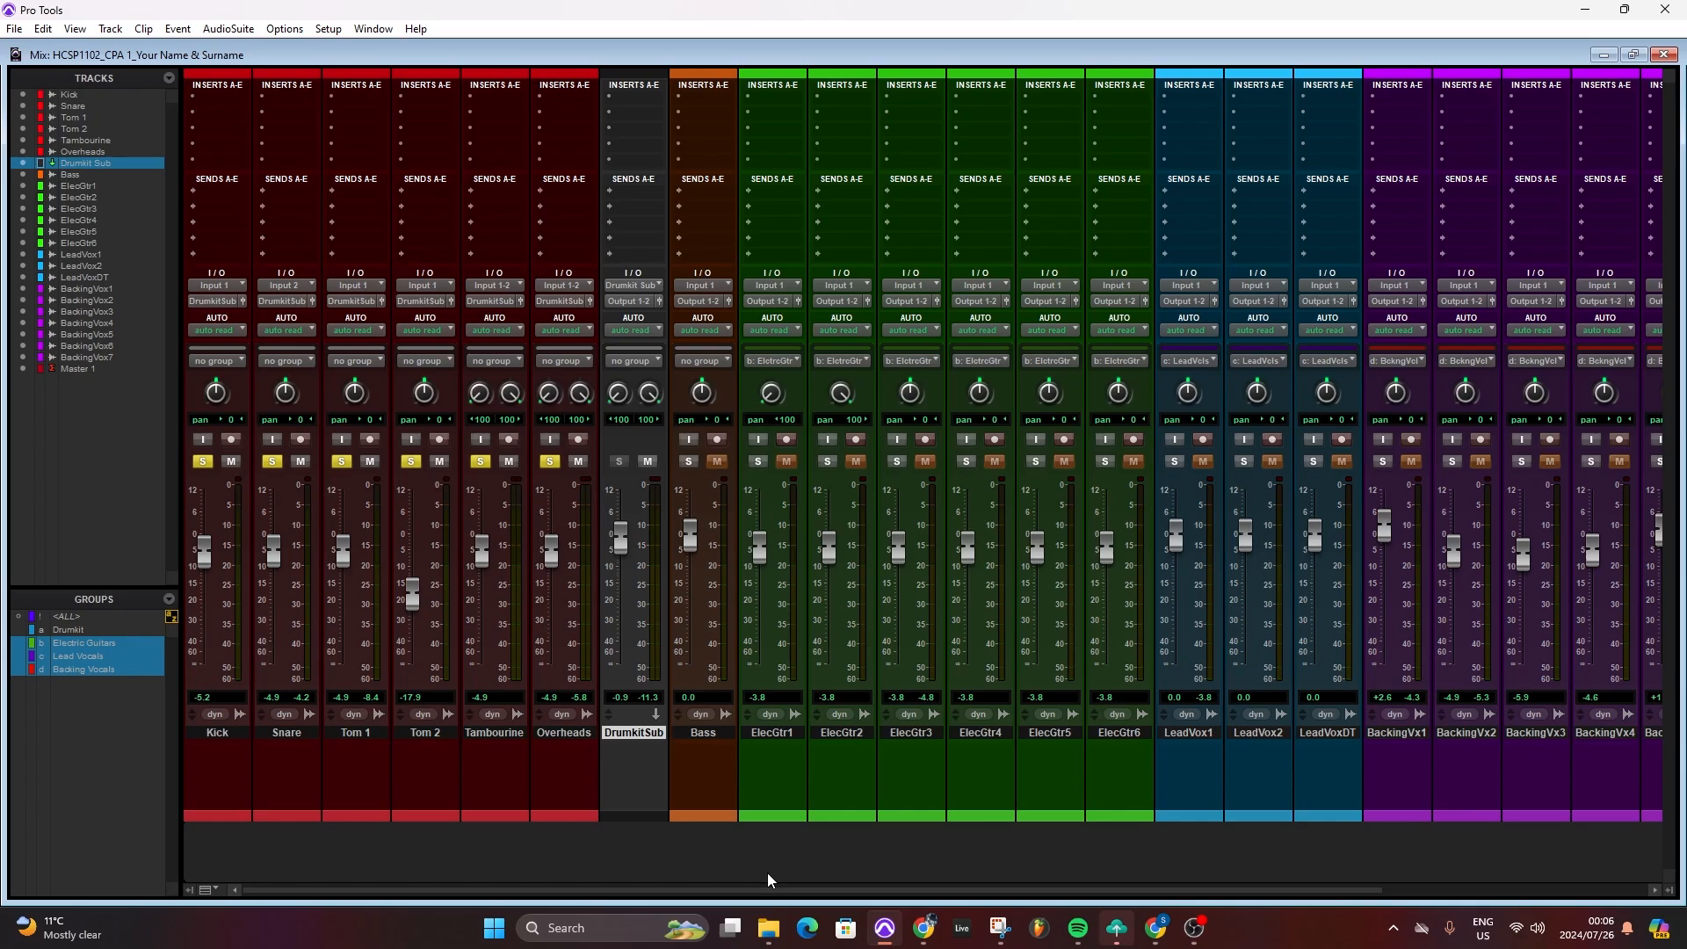
Create one new stereo Aux Input track named Bass Sub directly after the Bass track.
click(776, 733)
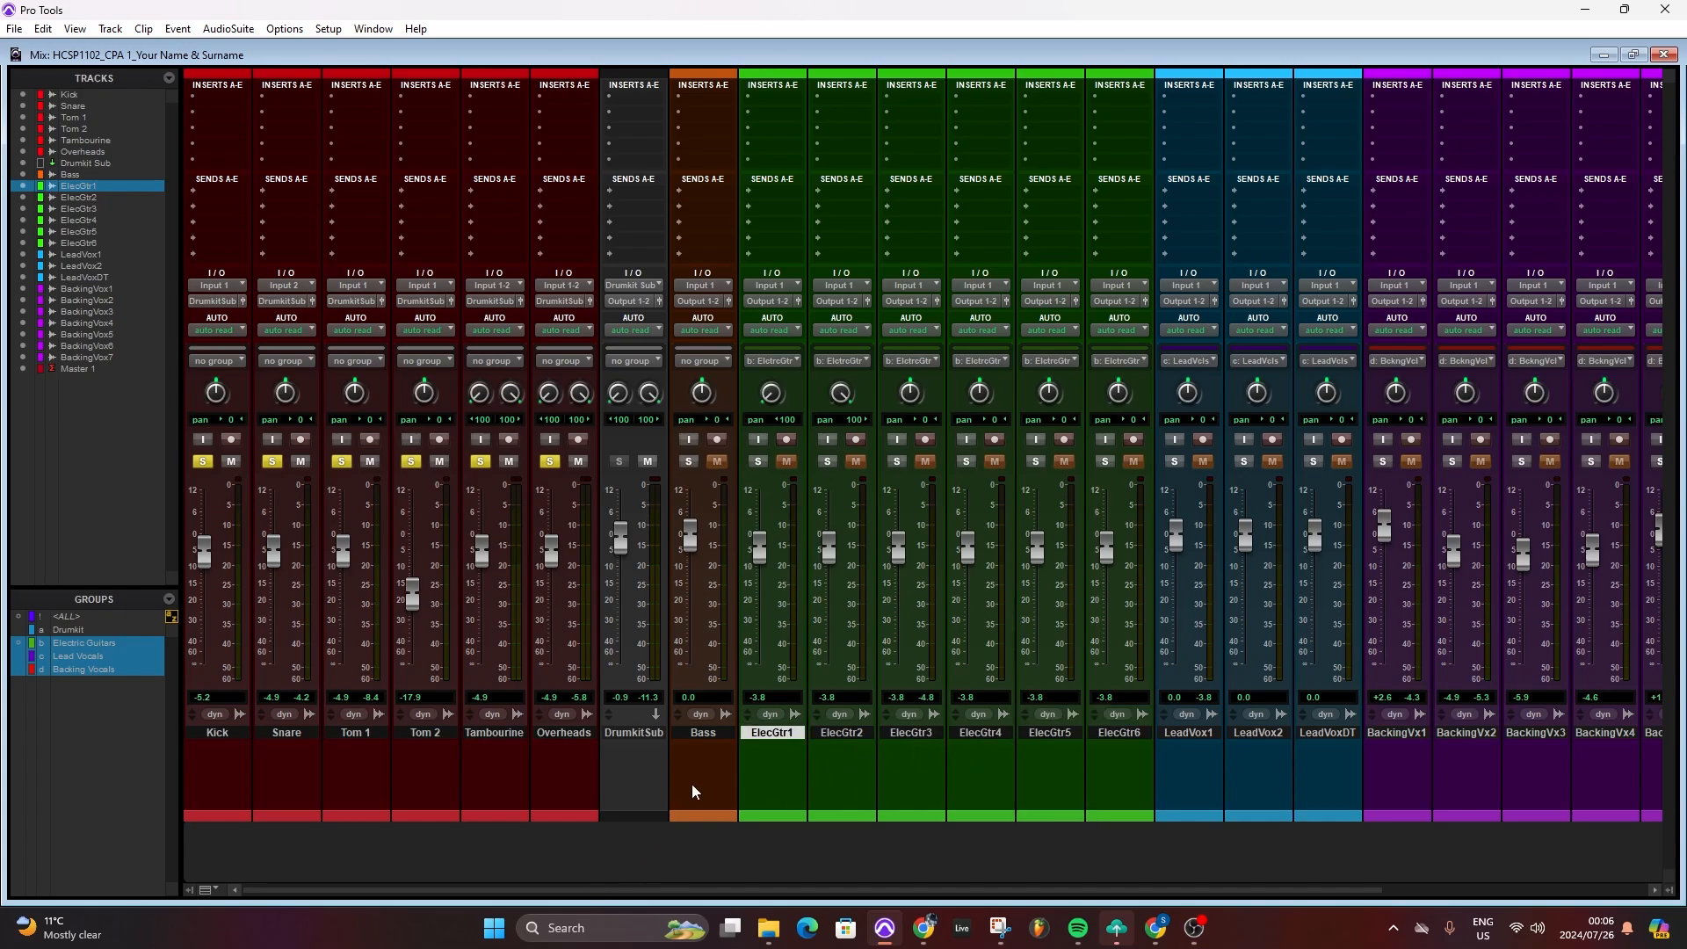
click(703, 731)
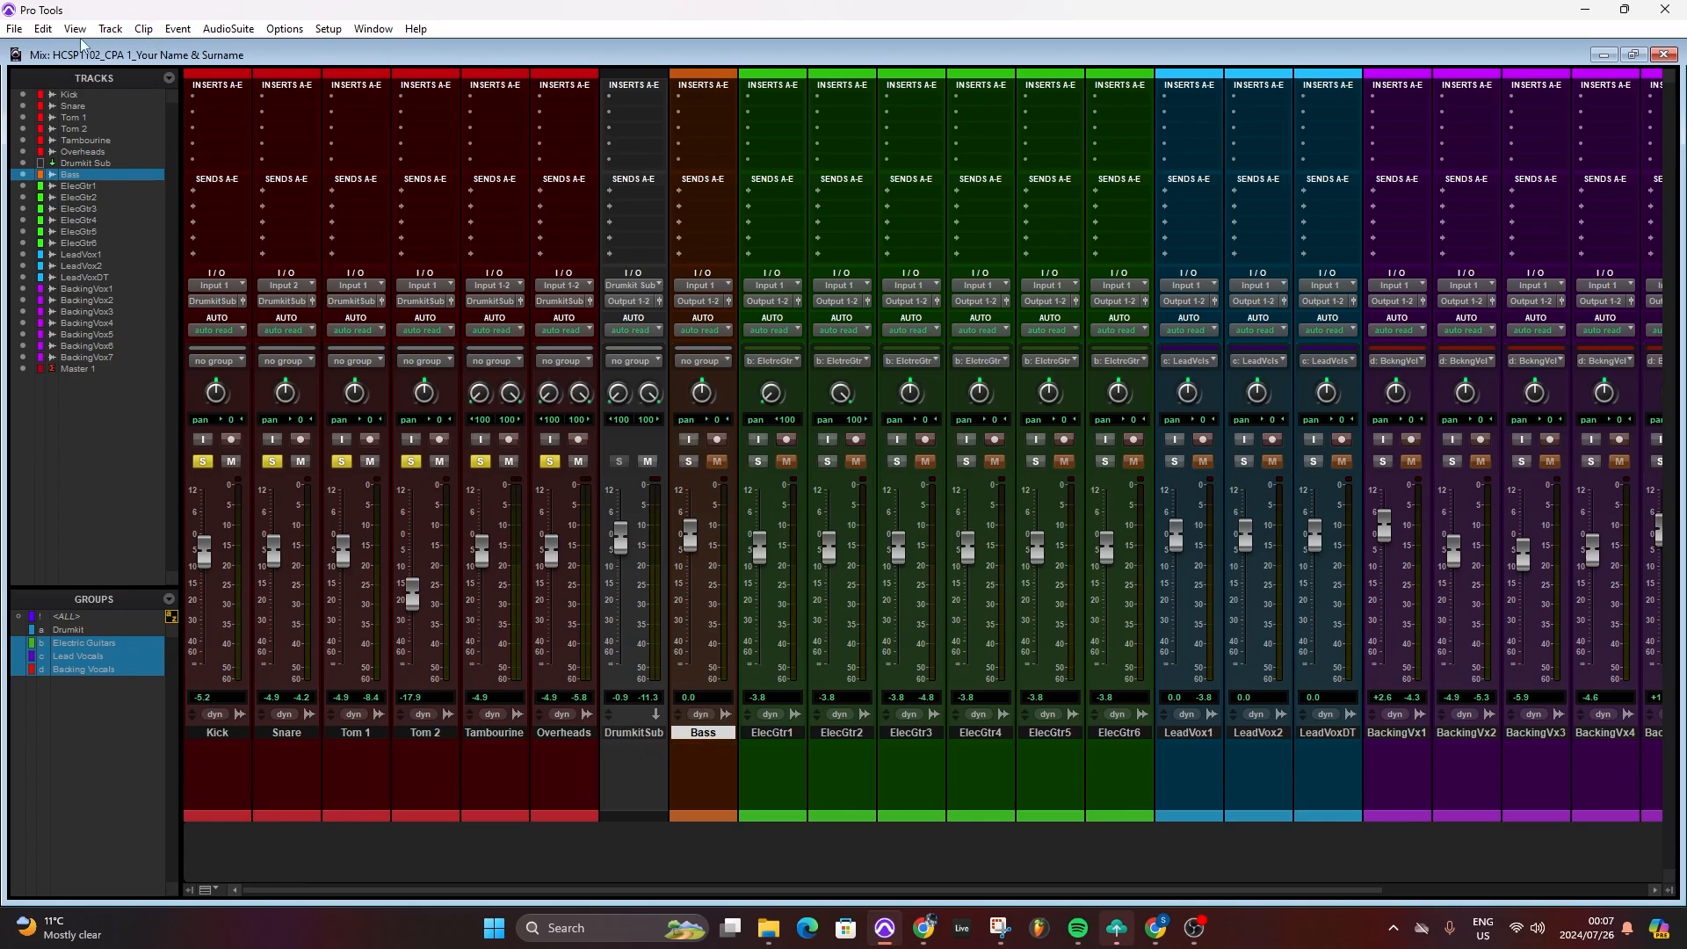
click(110, 28)
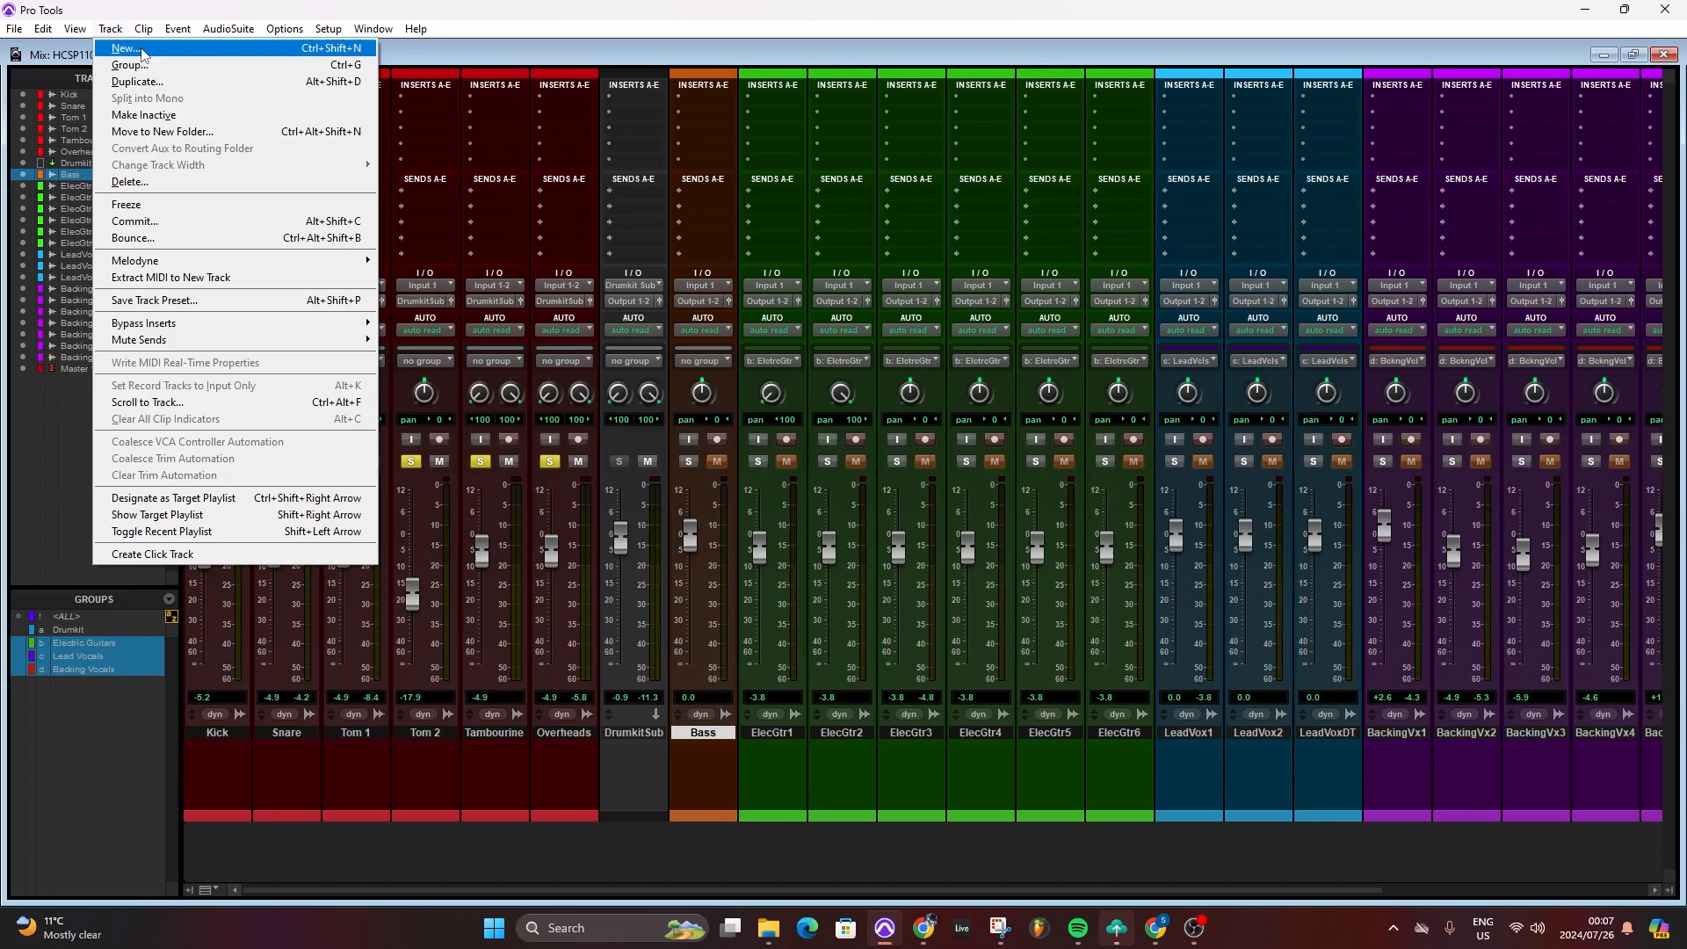
click(143, 51)
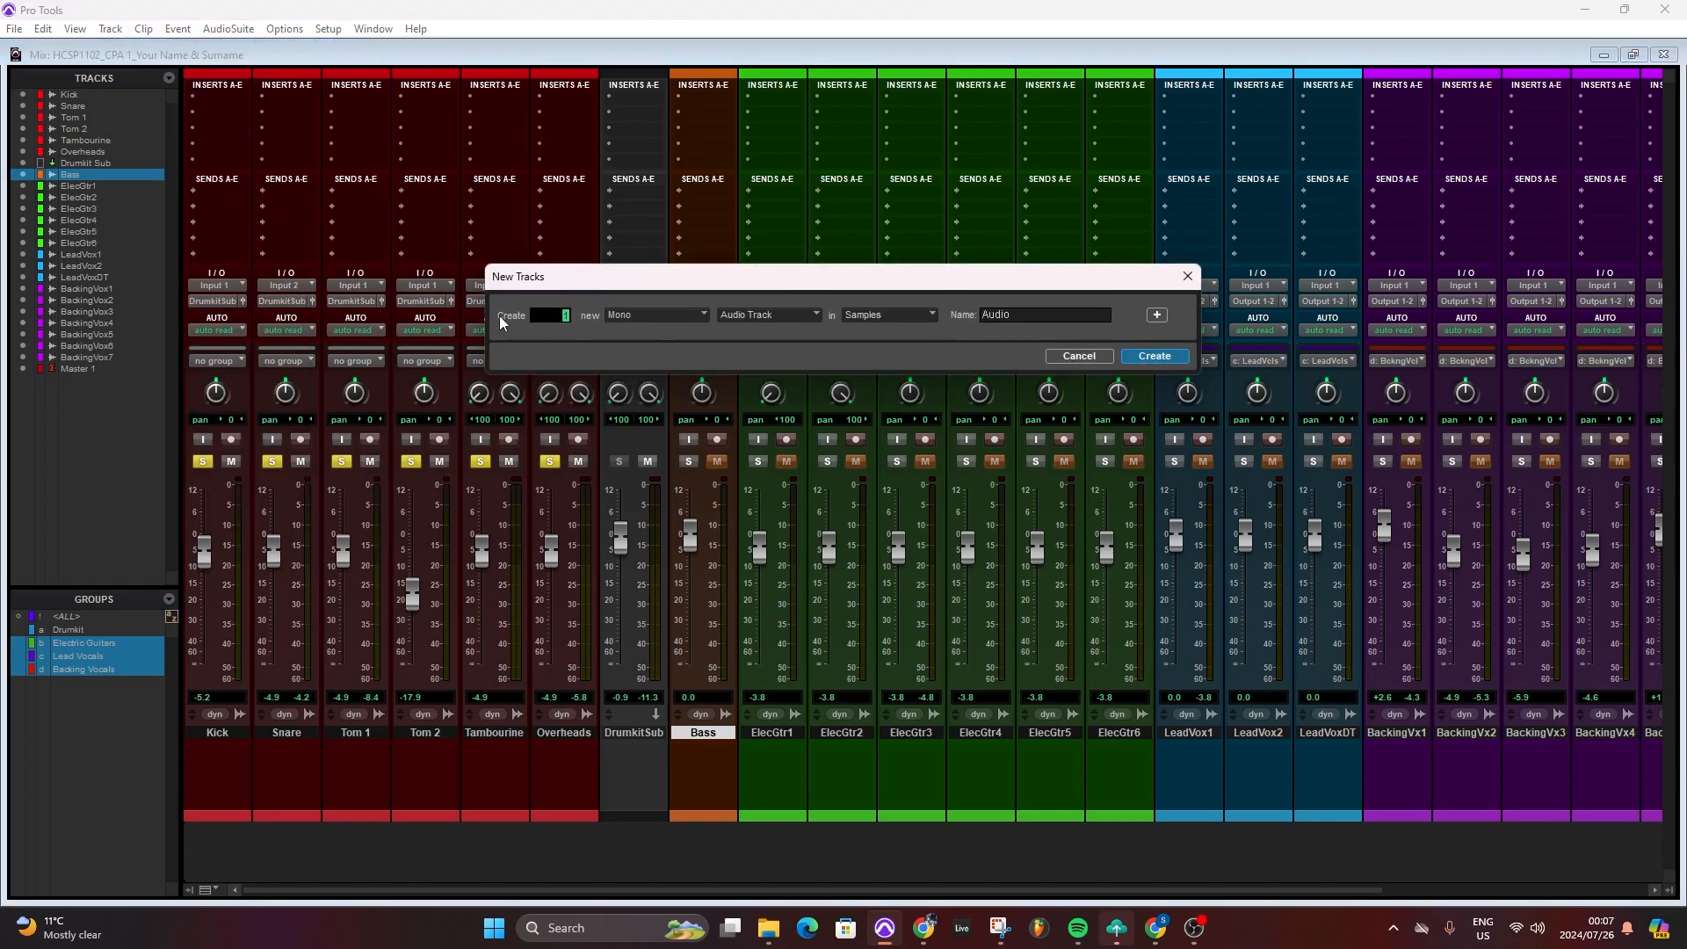
click(702, 314)
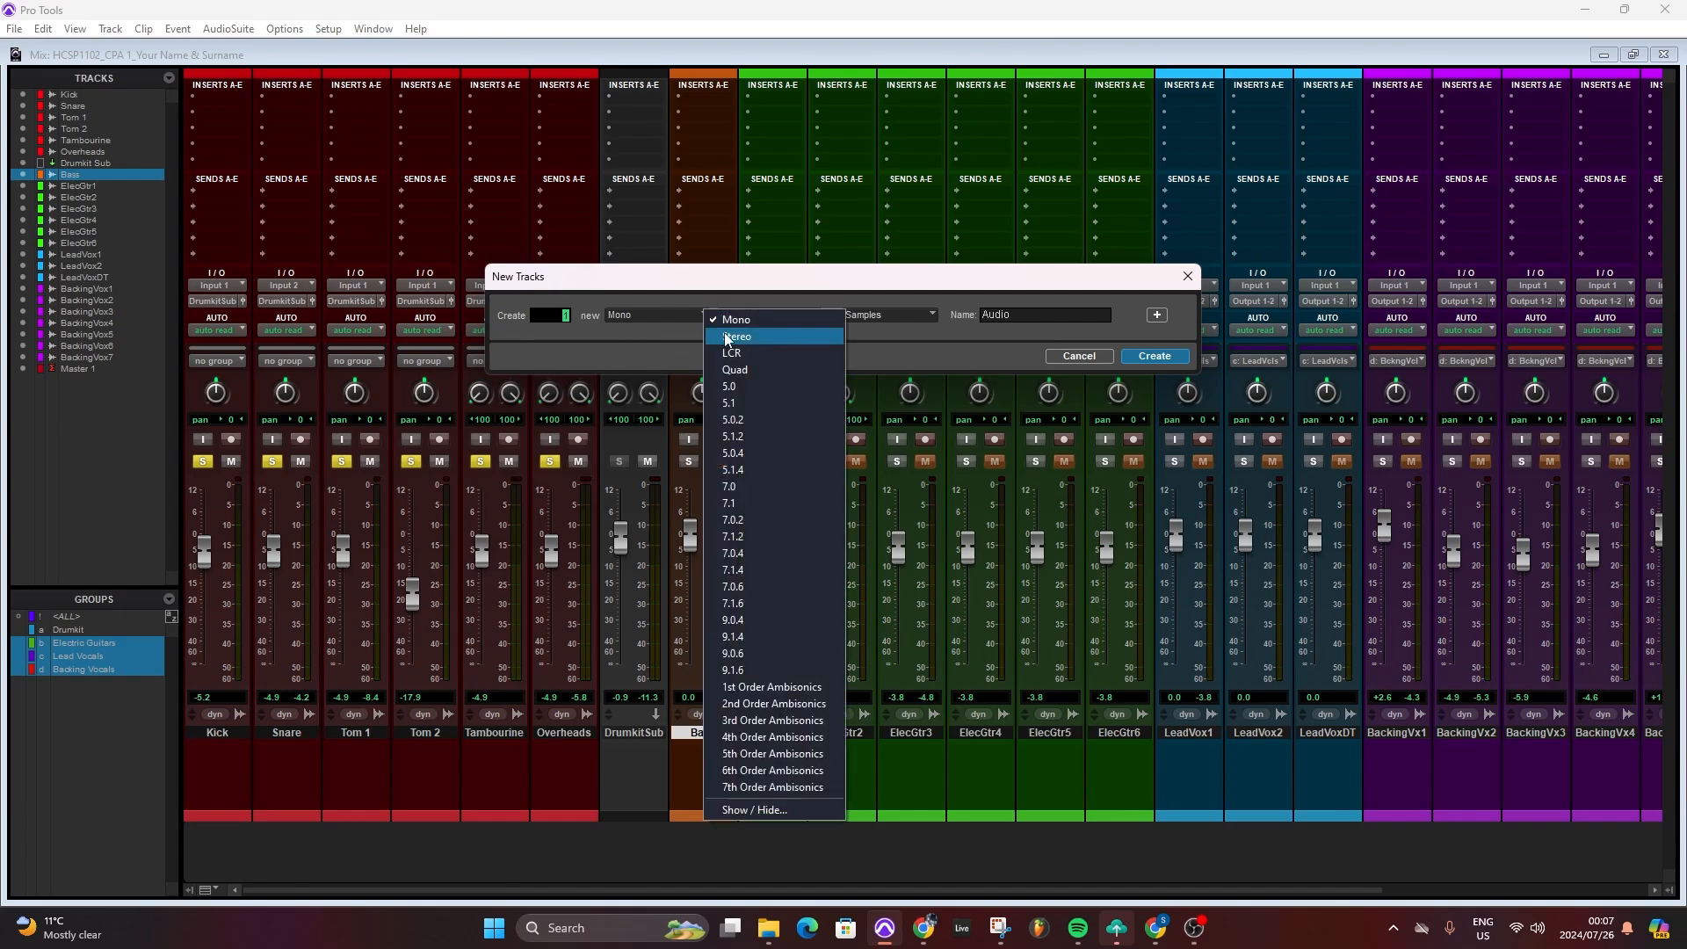
click(725, 338)
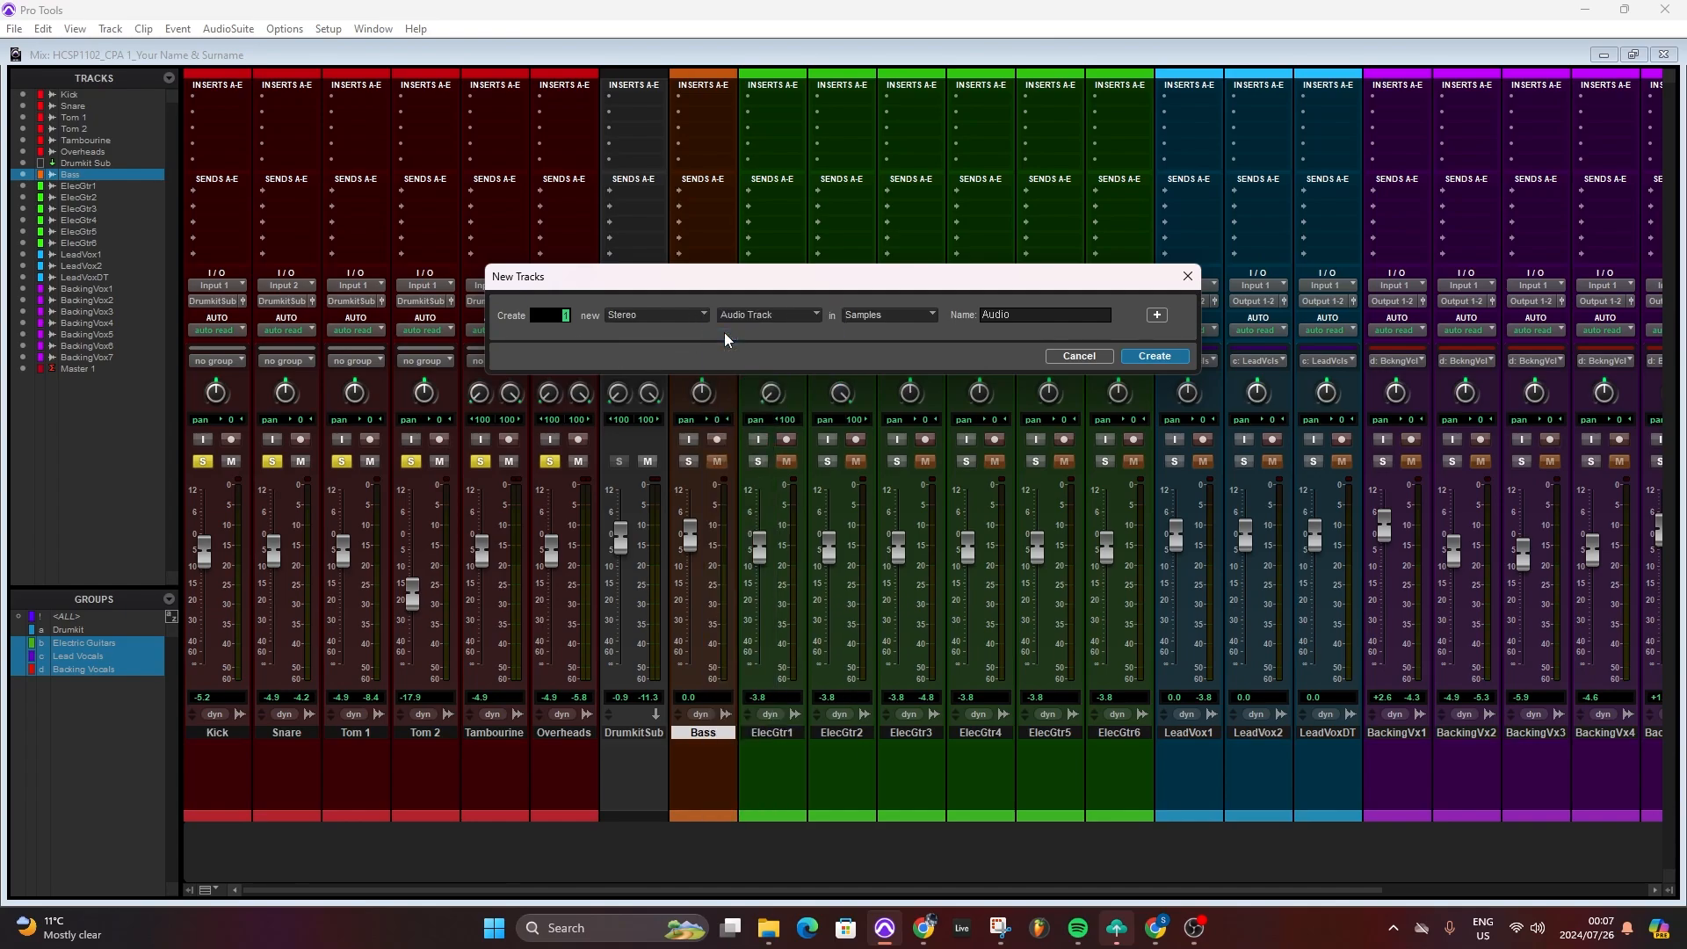
click(796, 318)
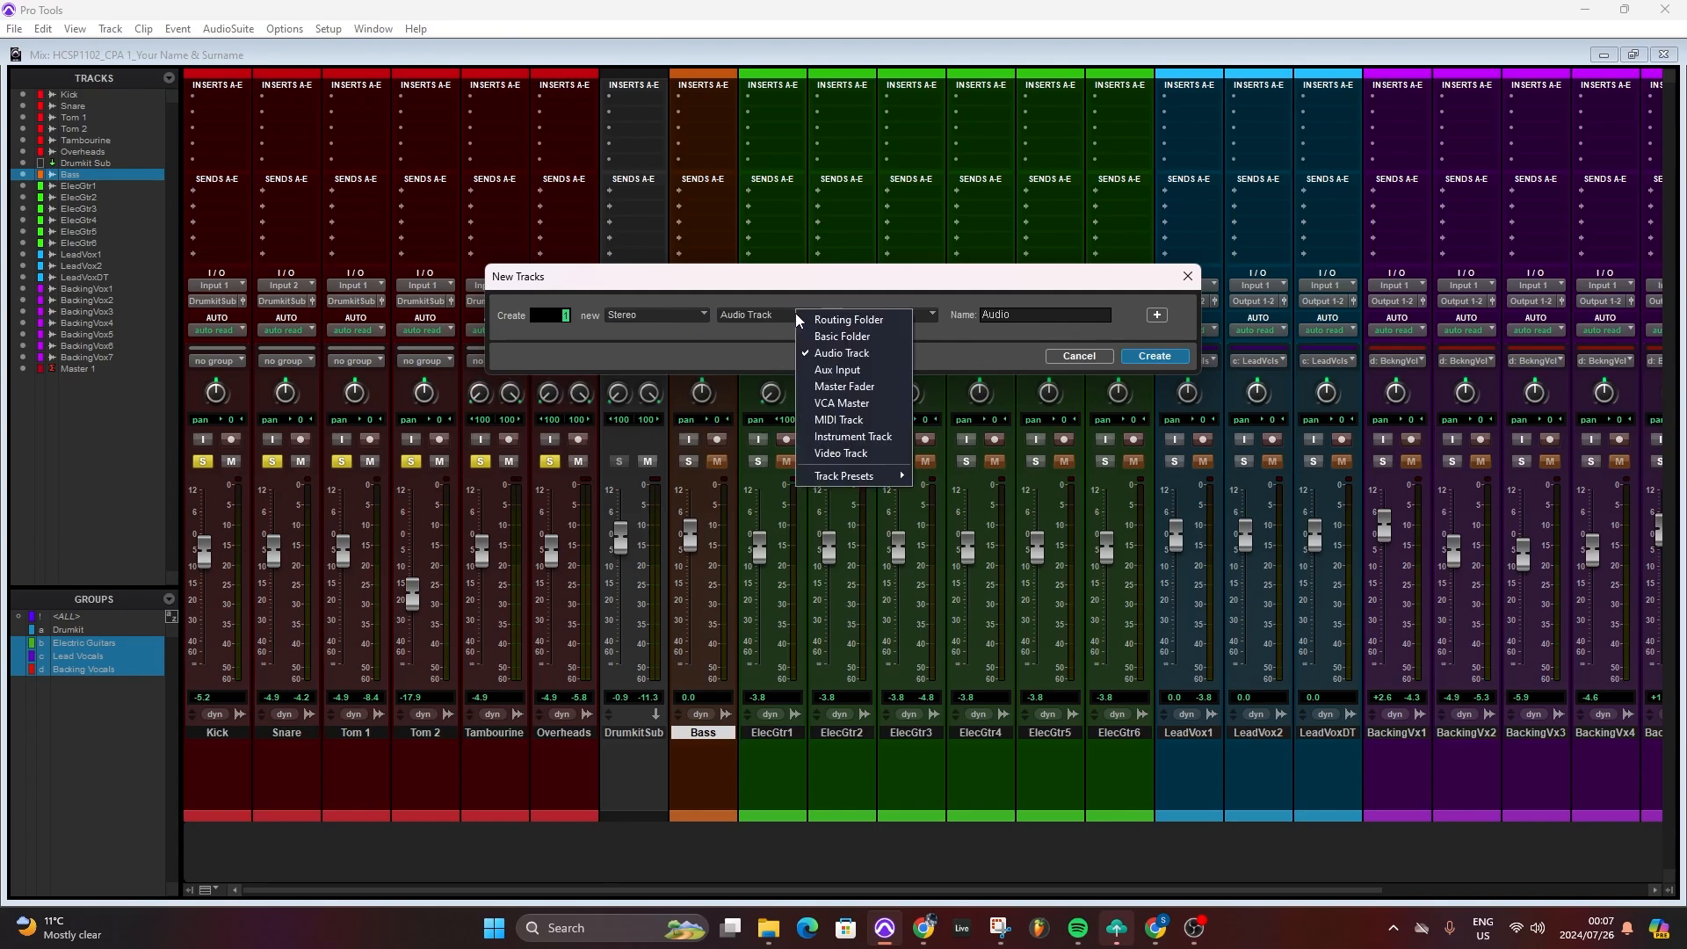
click(856, 371)
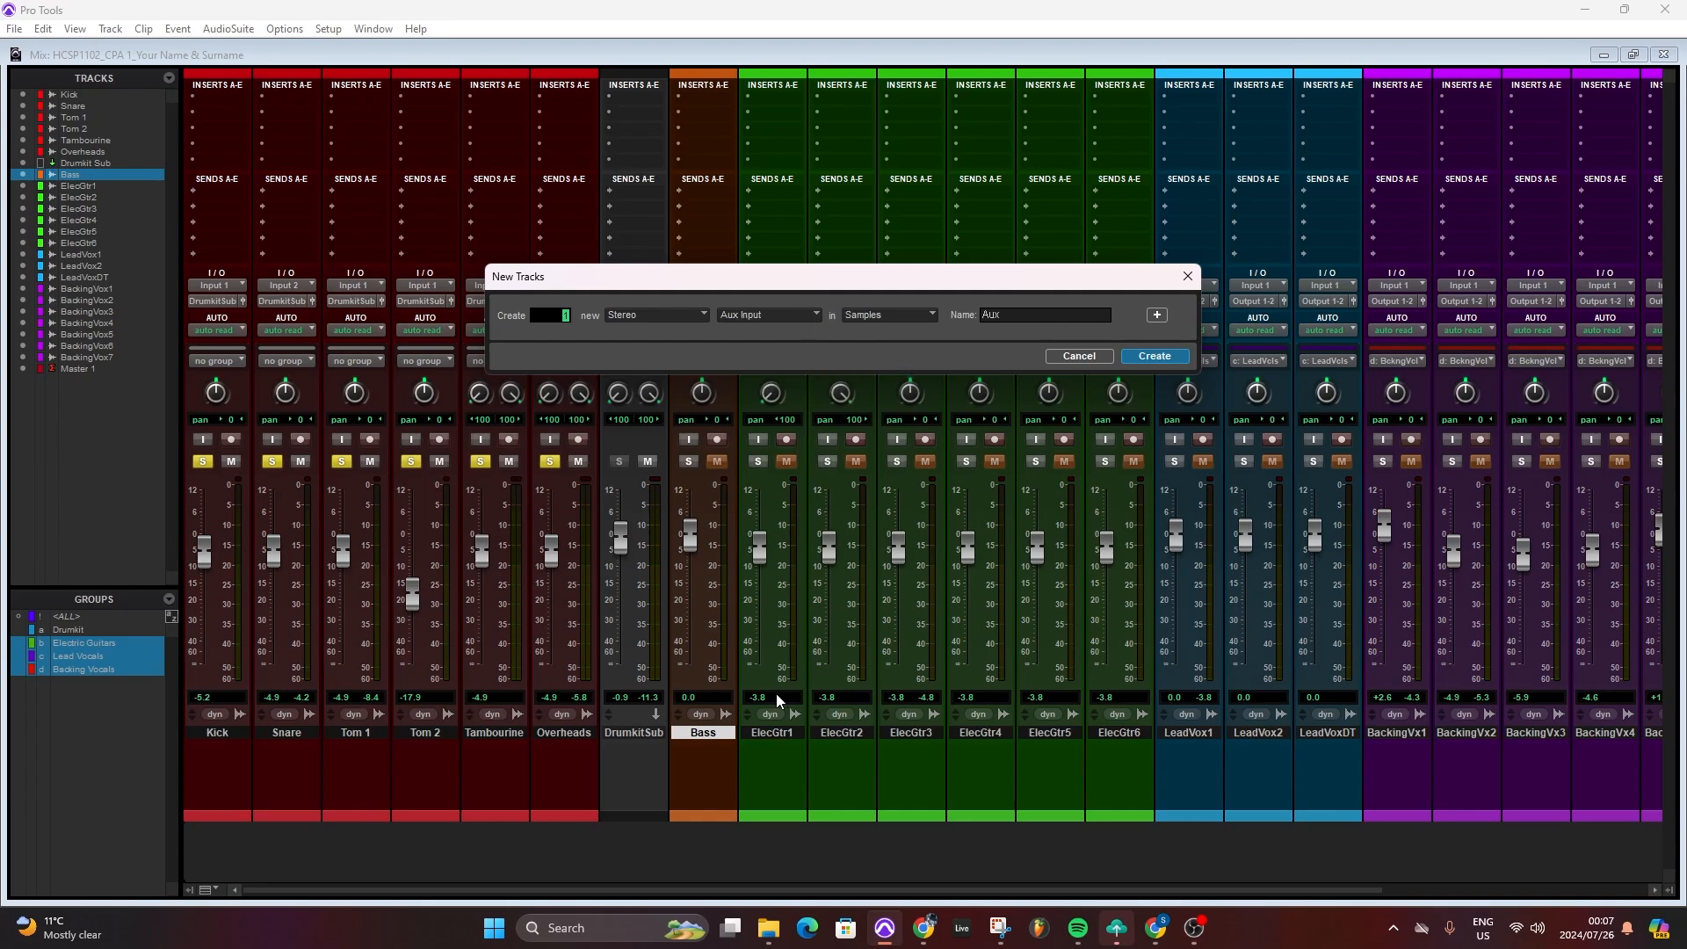
drag(1028, 315, 956, 316)
text(Bass Sub)
click(1164, 356)
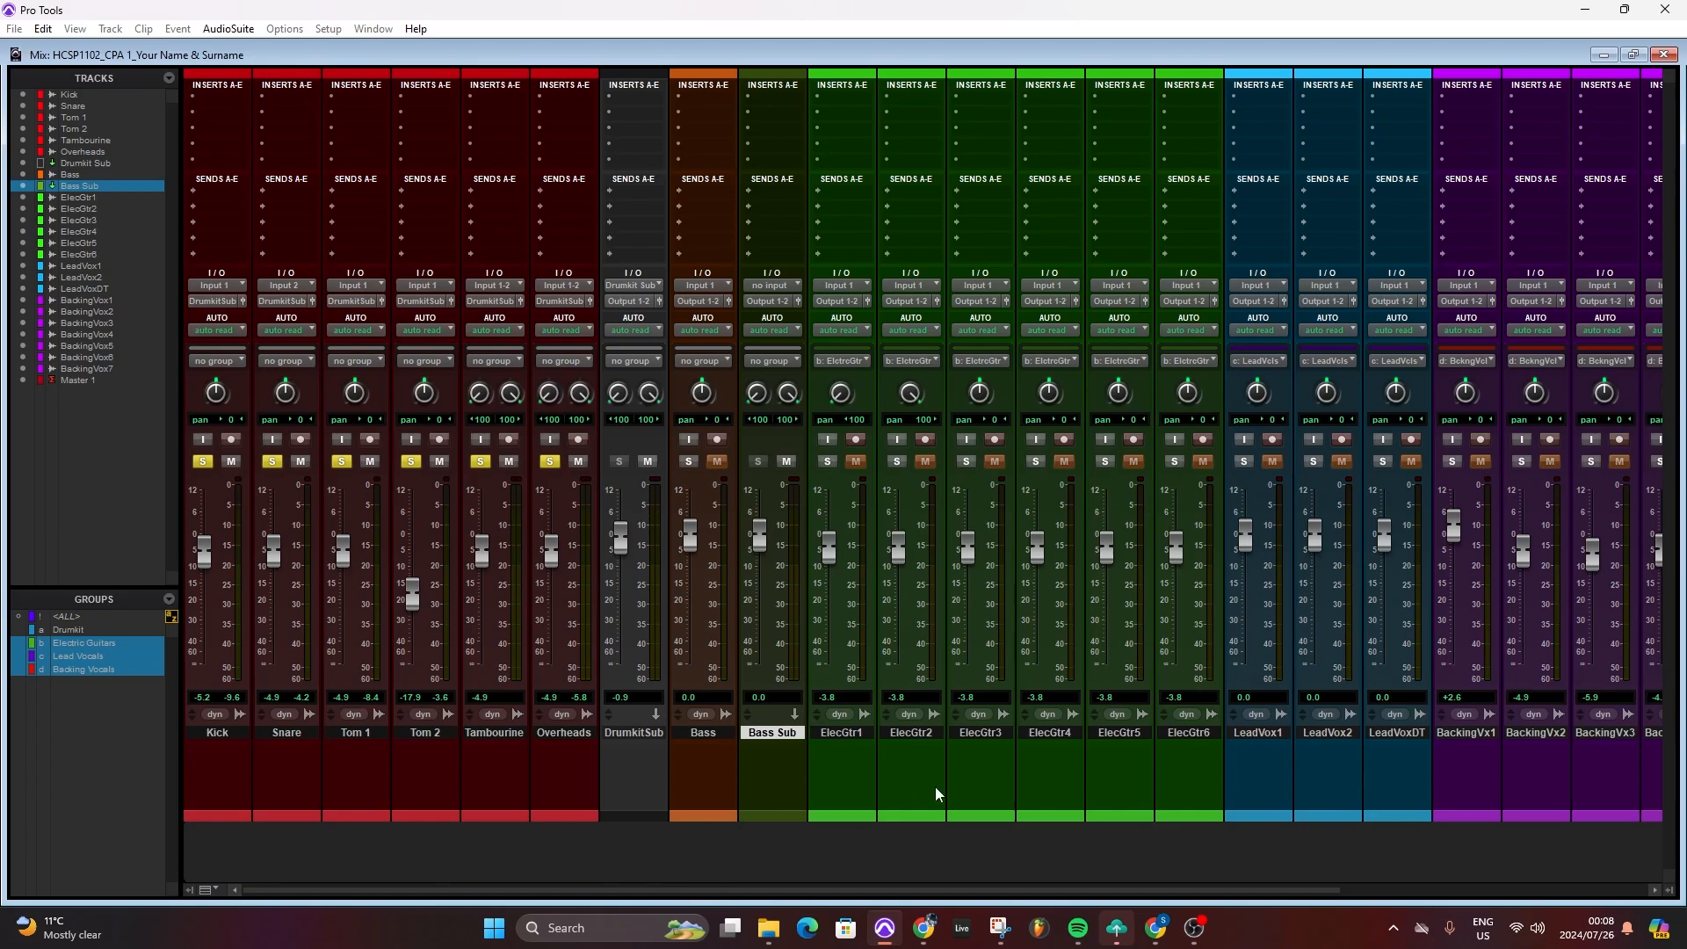
scroll(954, 777, right, 6)
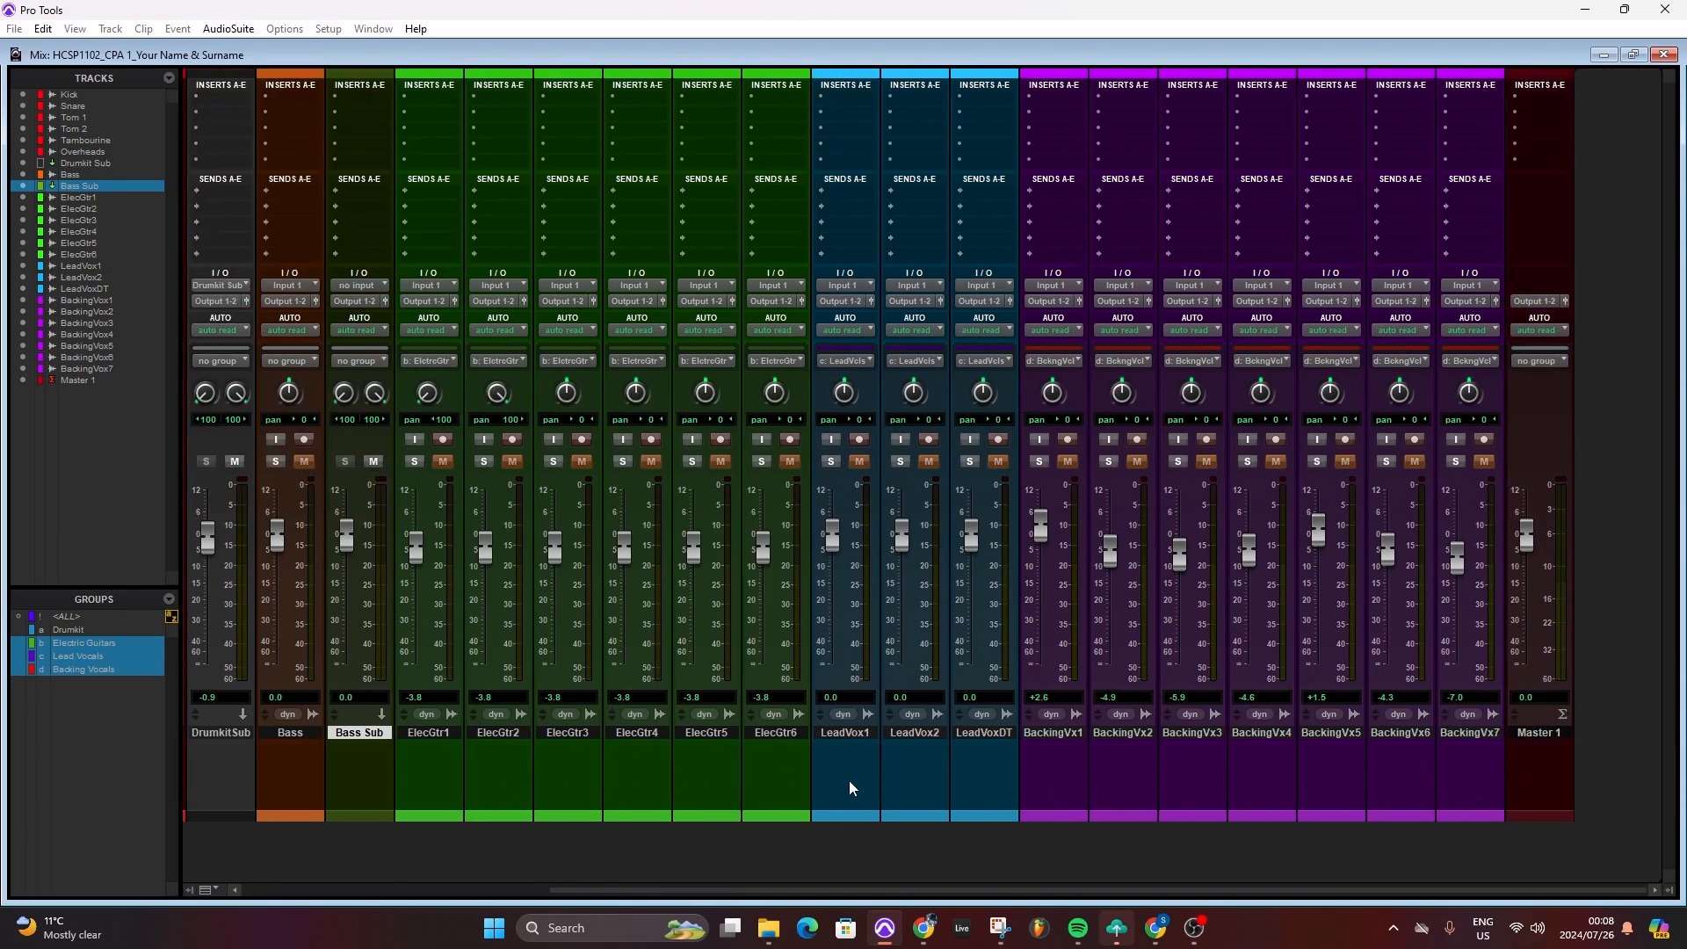
scroll(378, 771, left, 3)
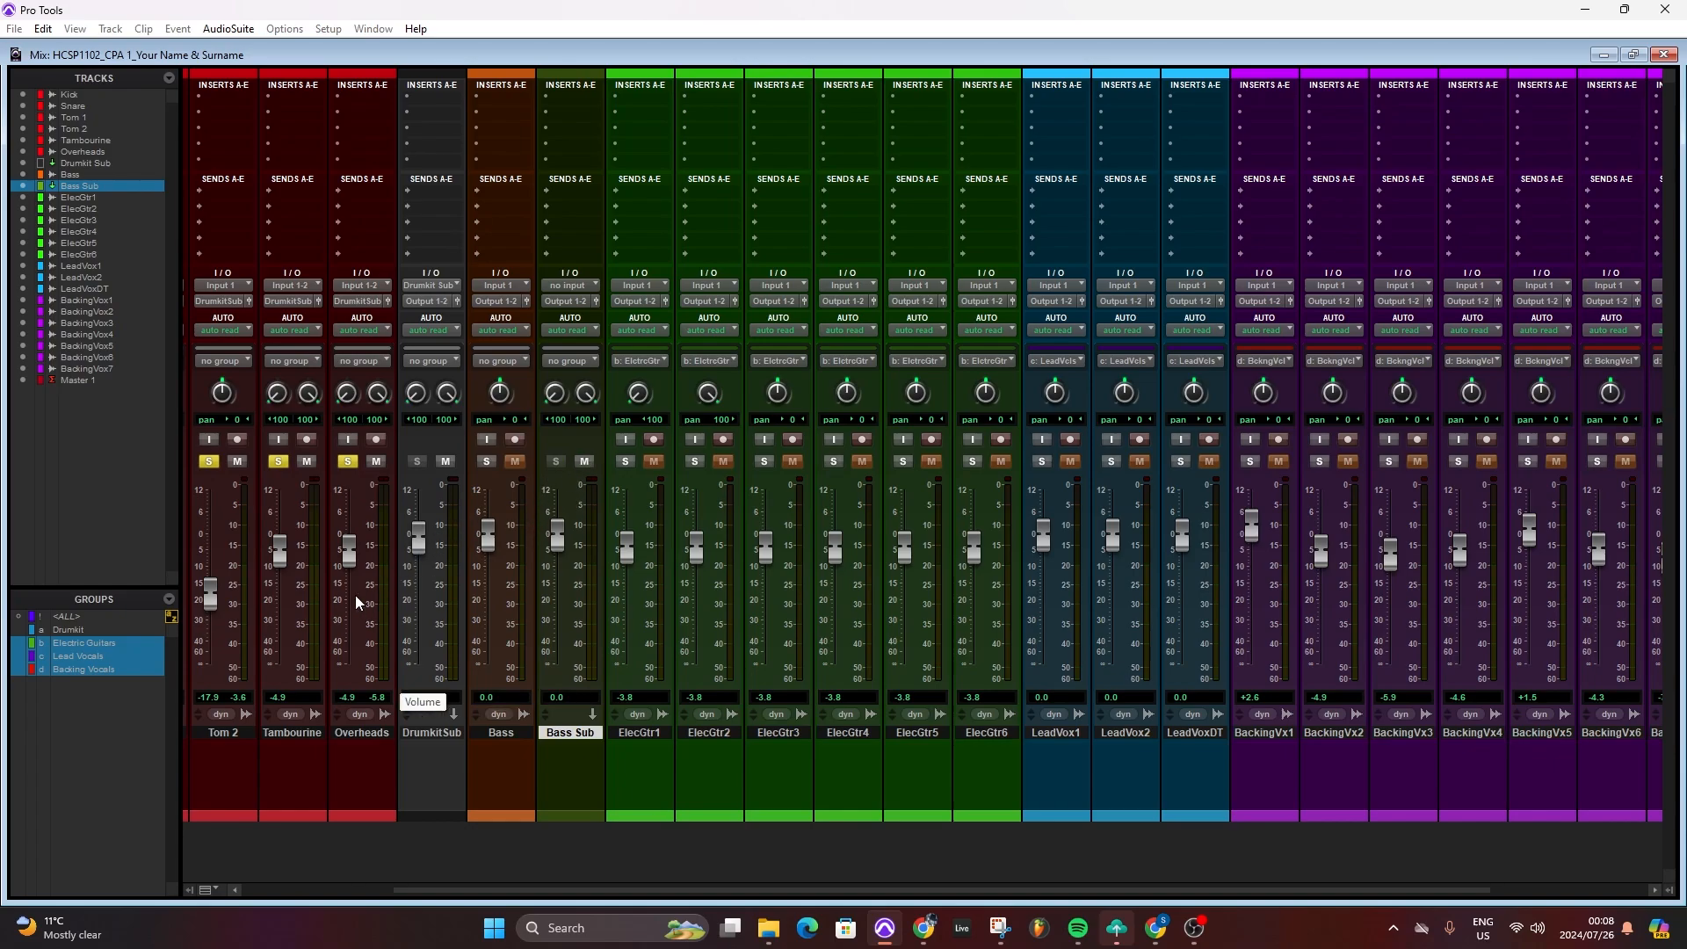
scroll(339, 595, left, 3)
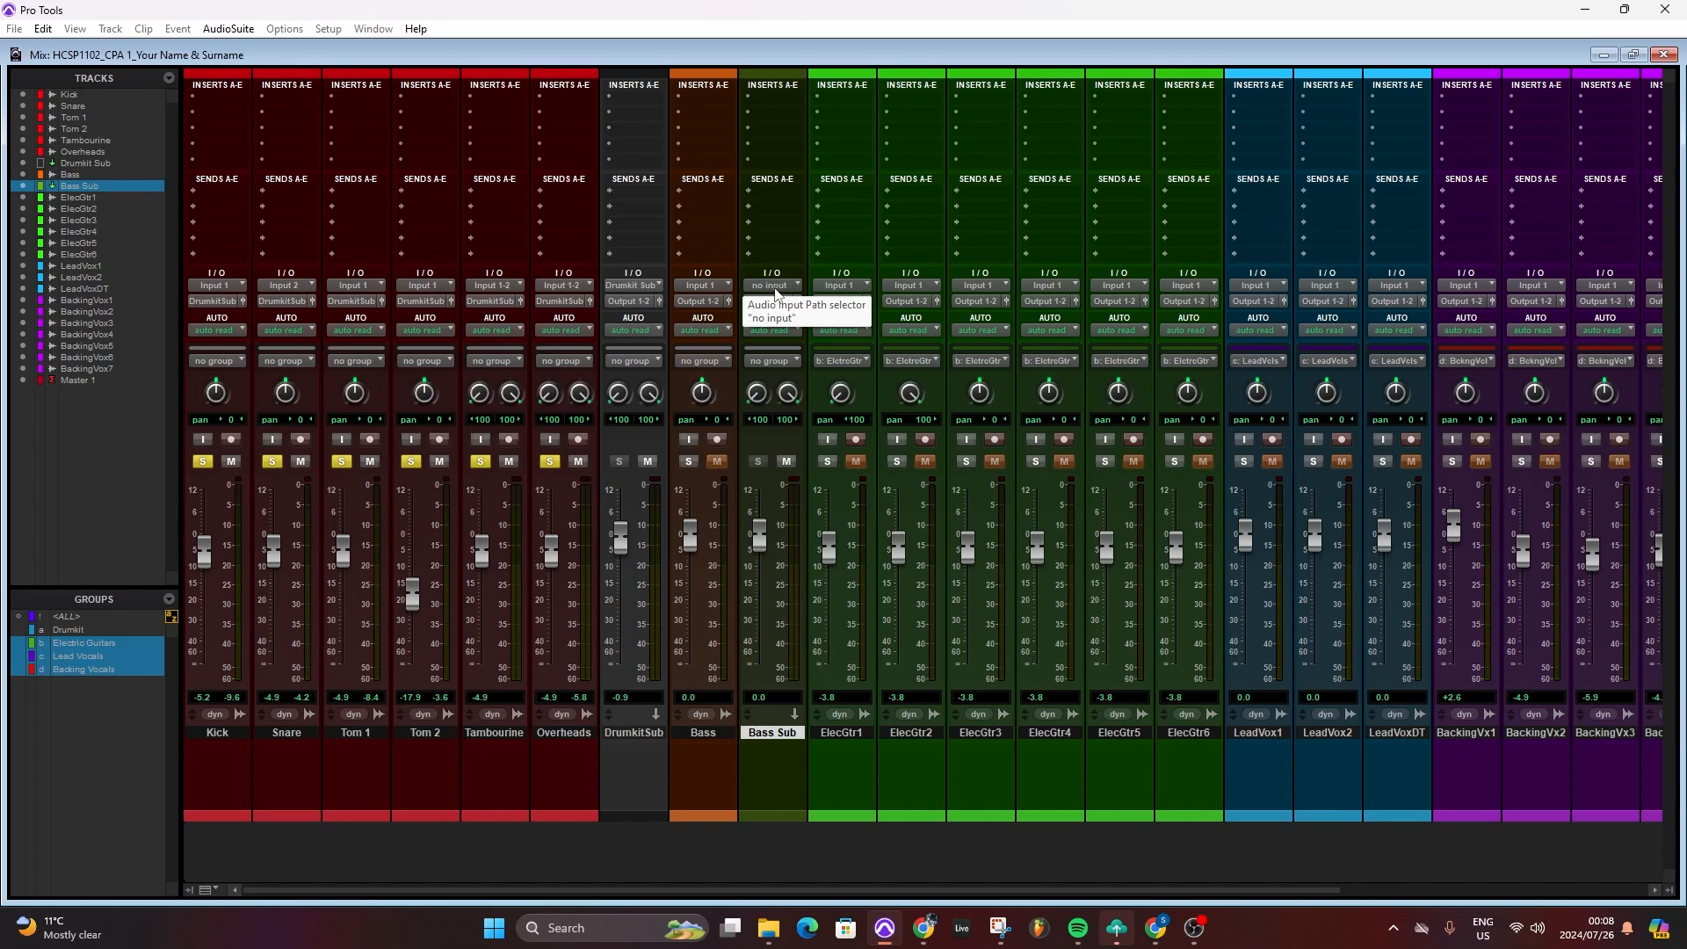
Set the Bass Sub input to Bus 1-2 (Stereo) and route the Bass track's output to the same bus.
click(775, 288)
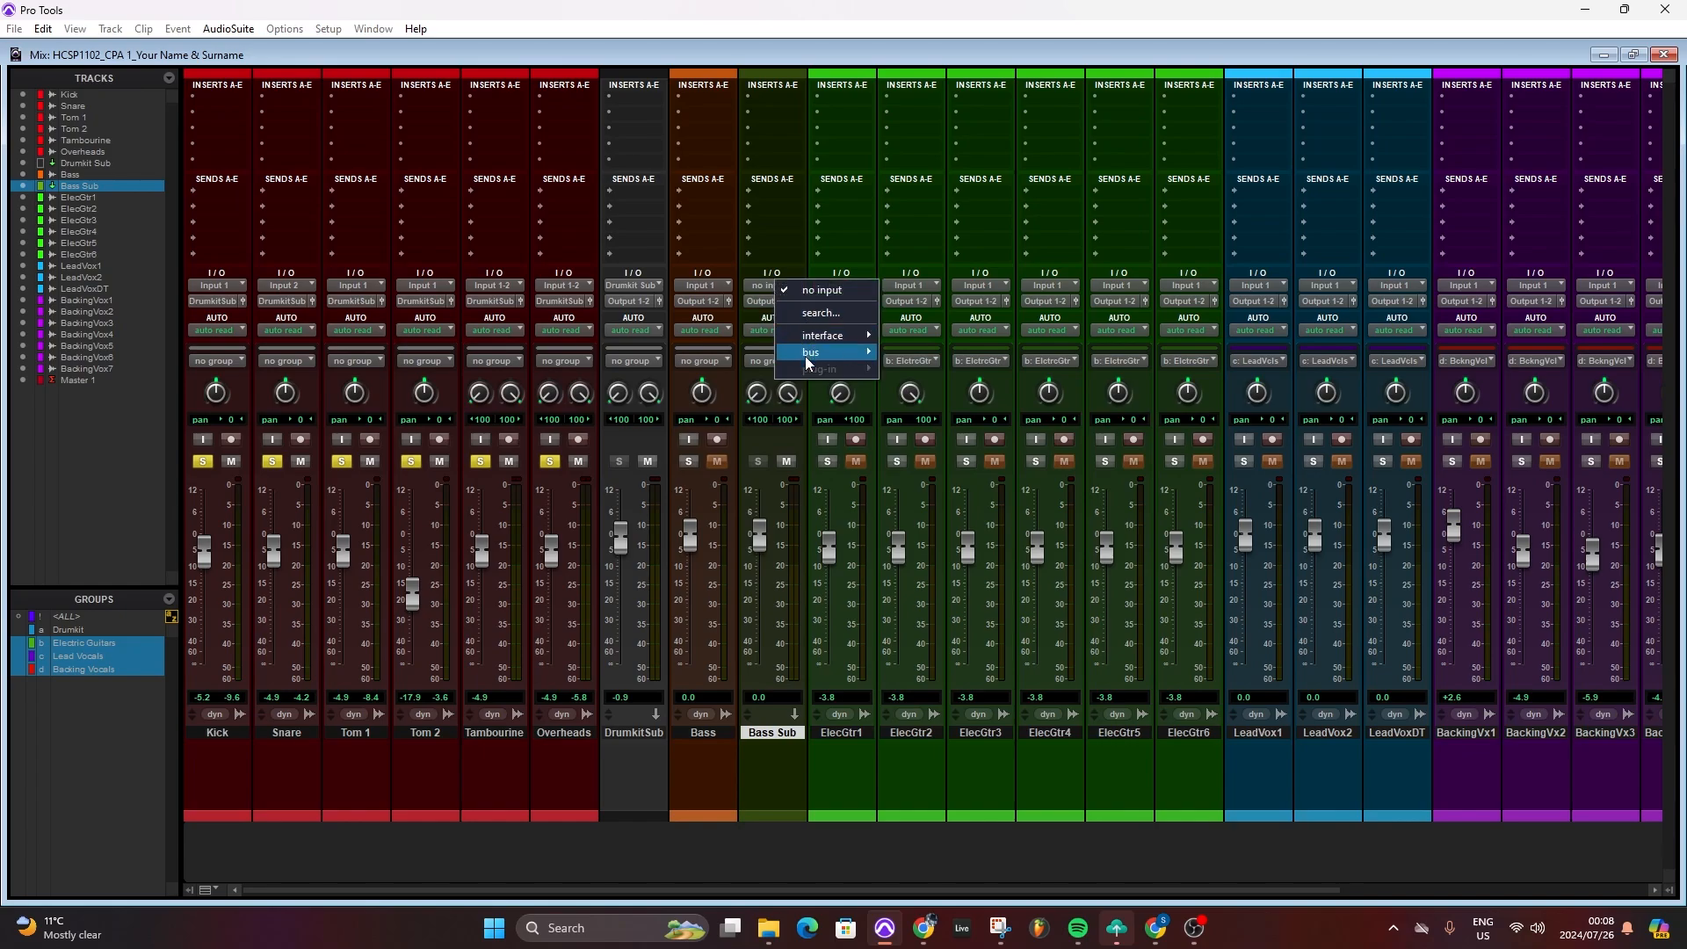
mouse_move(806, 355)
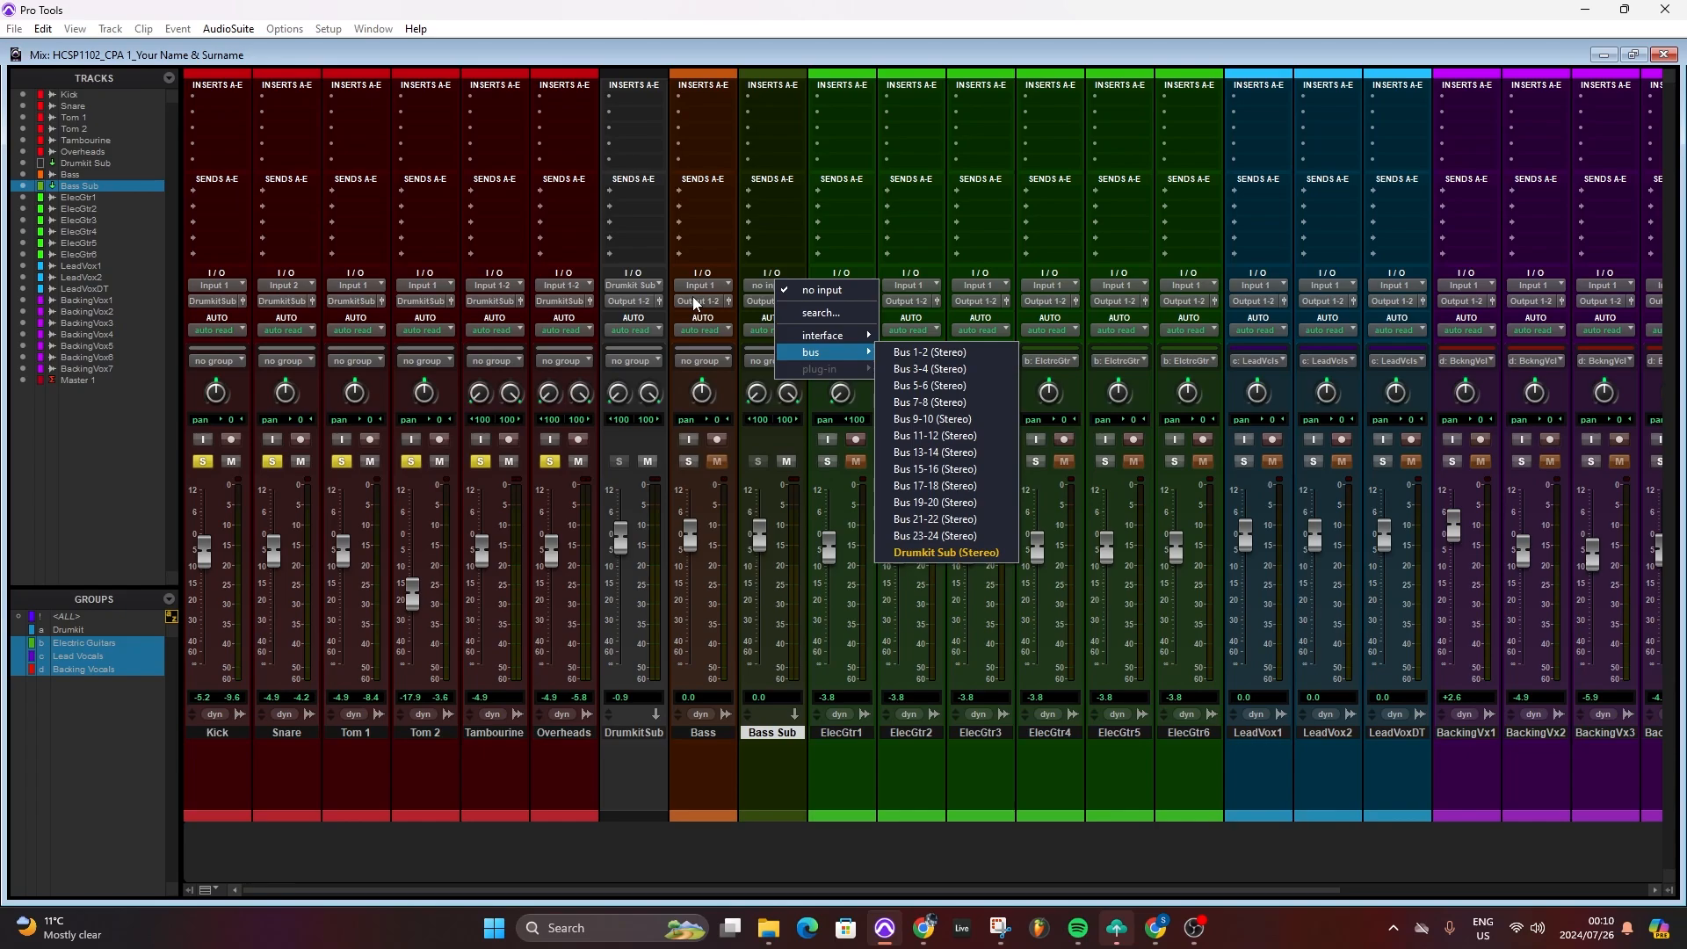
click(806, 353)
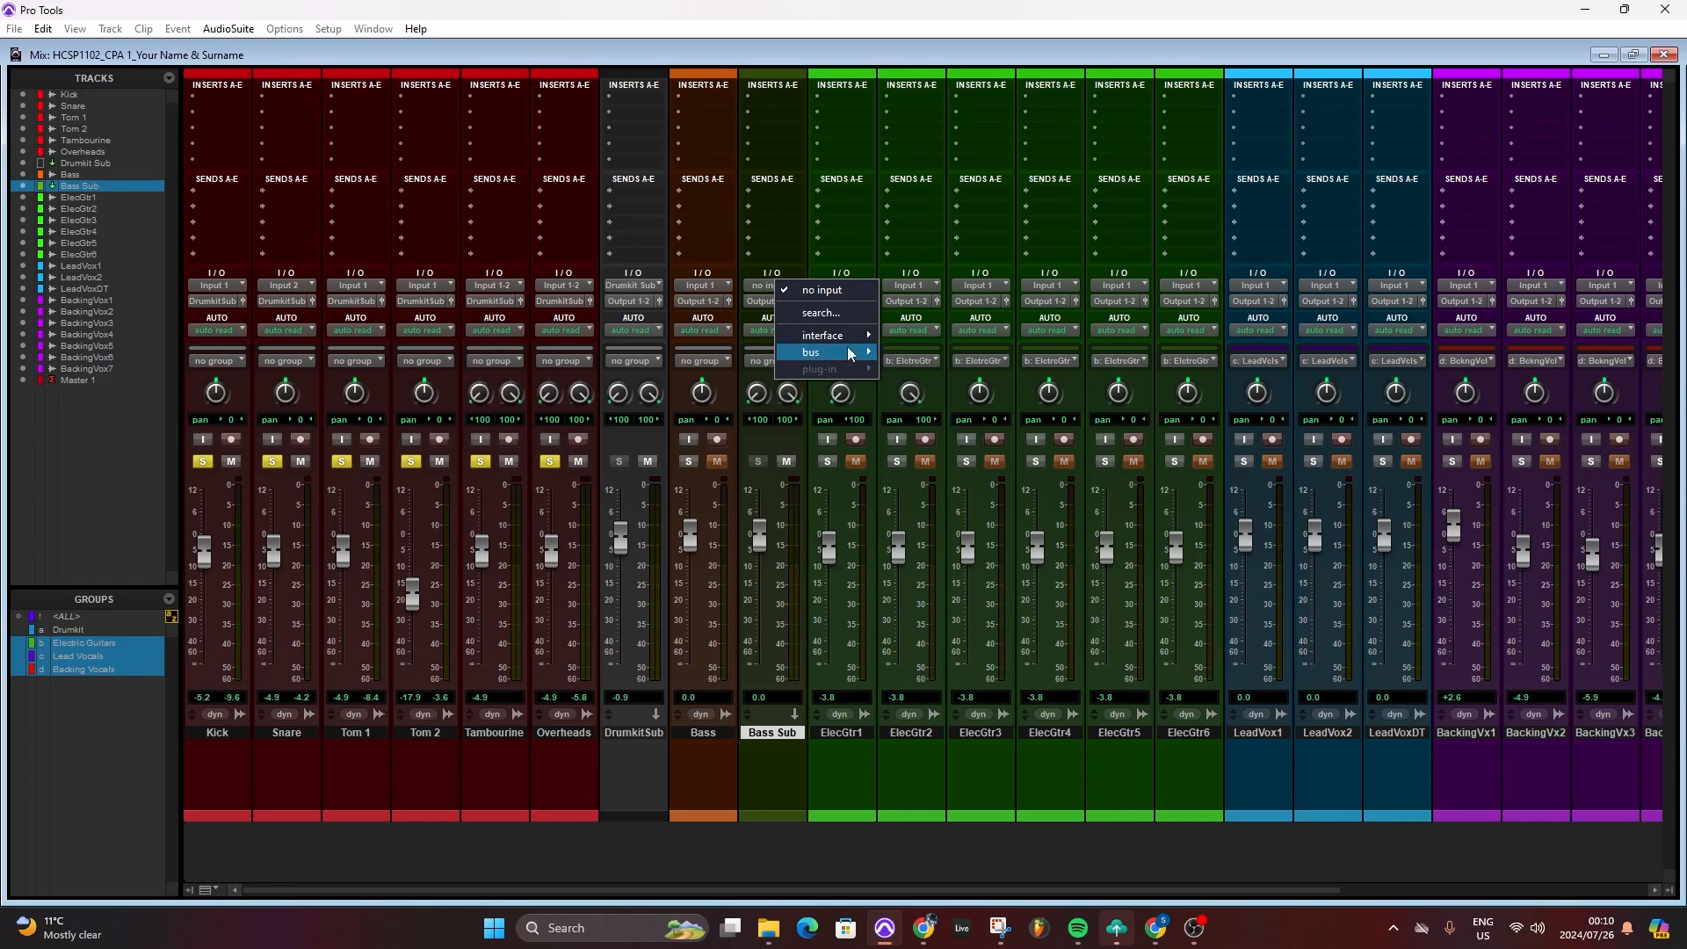
mouse_move(852, 353)
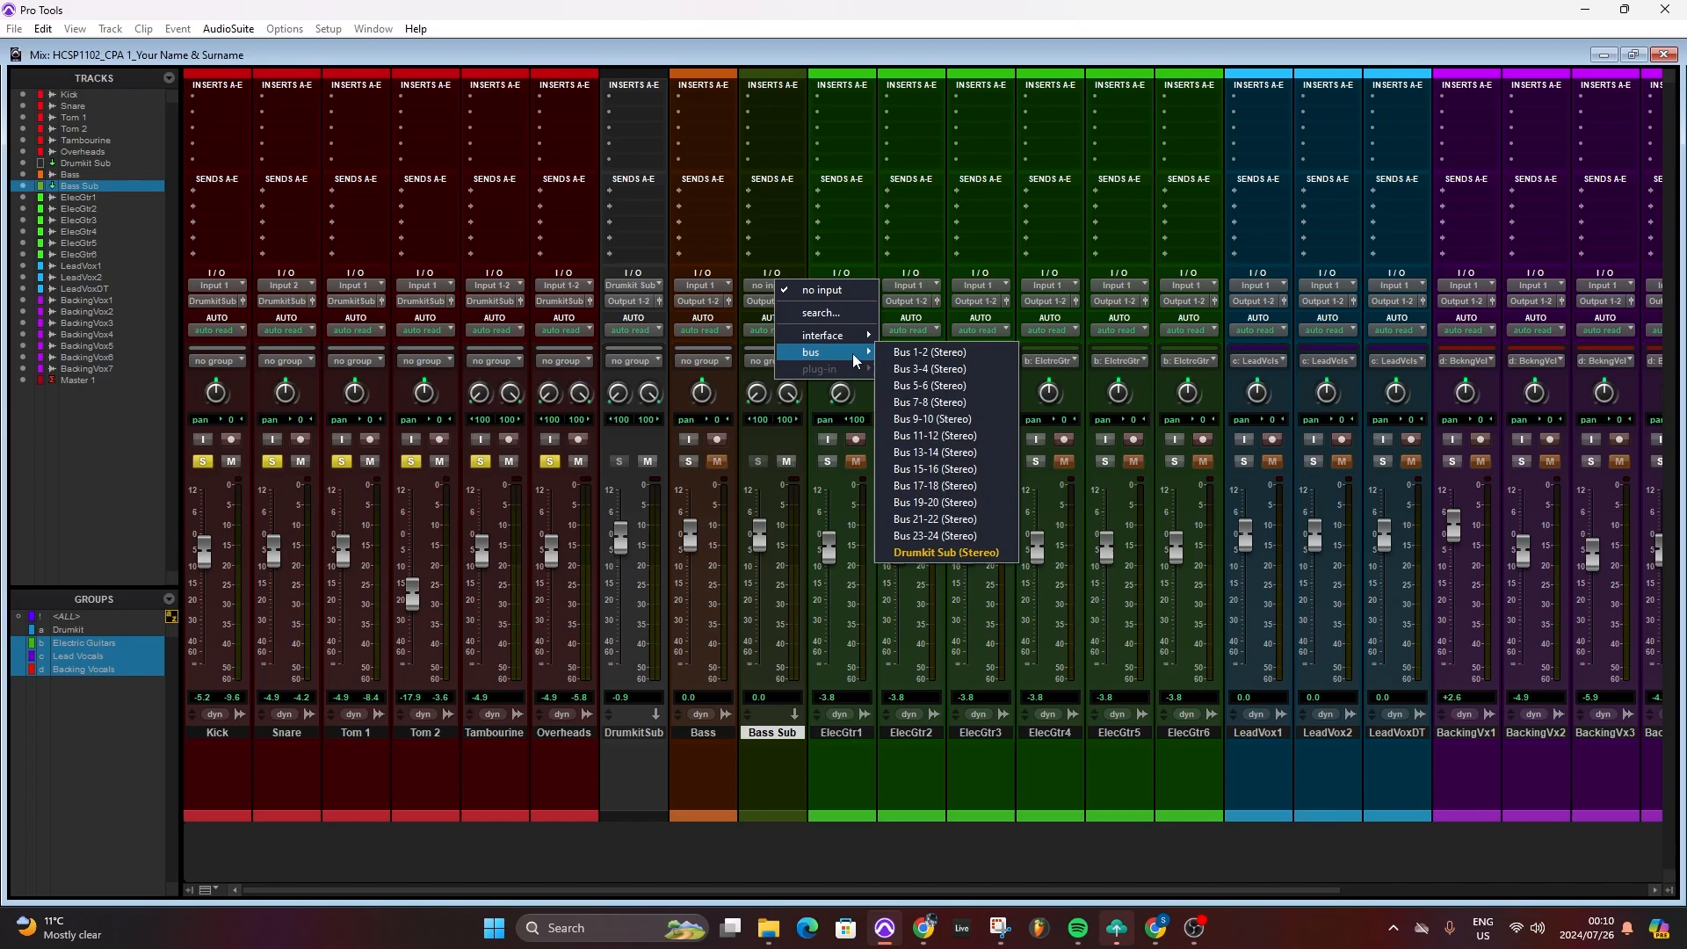
click(929, 351)
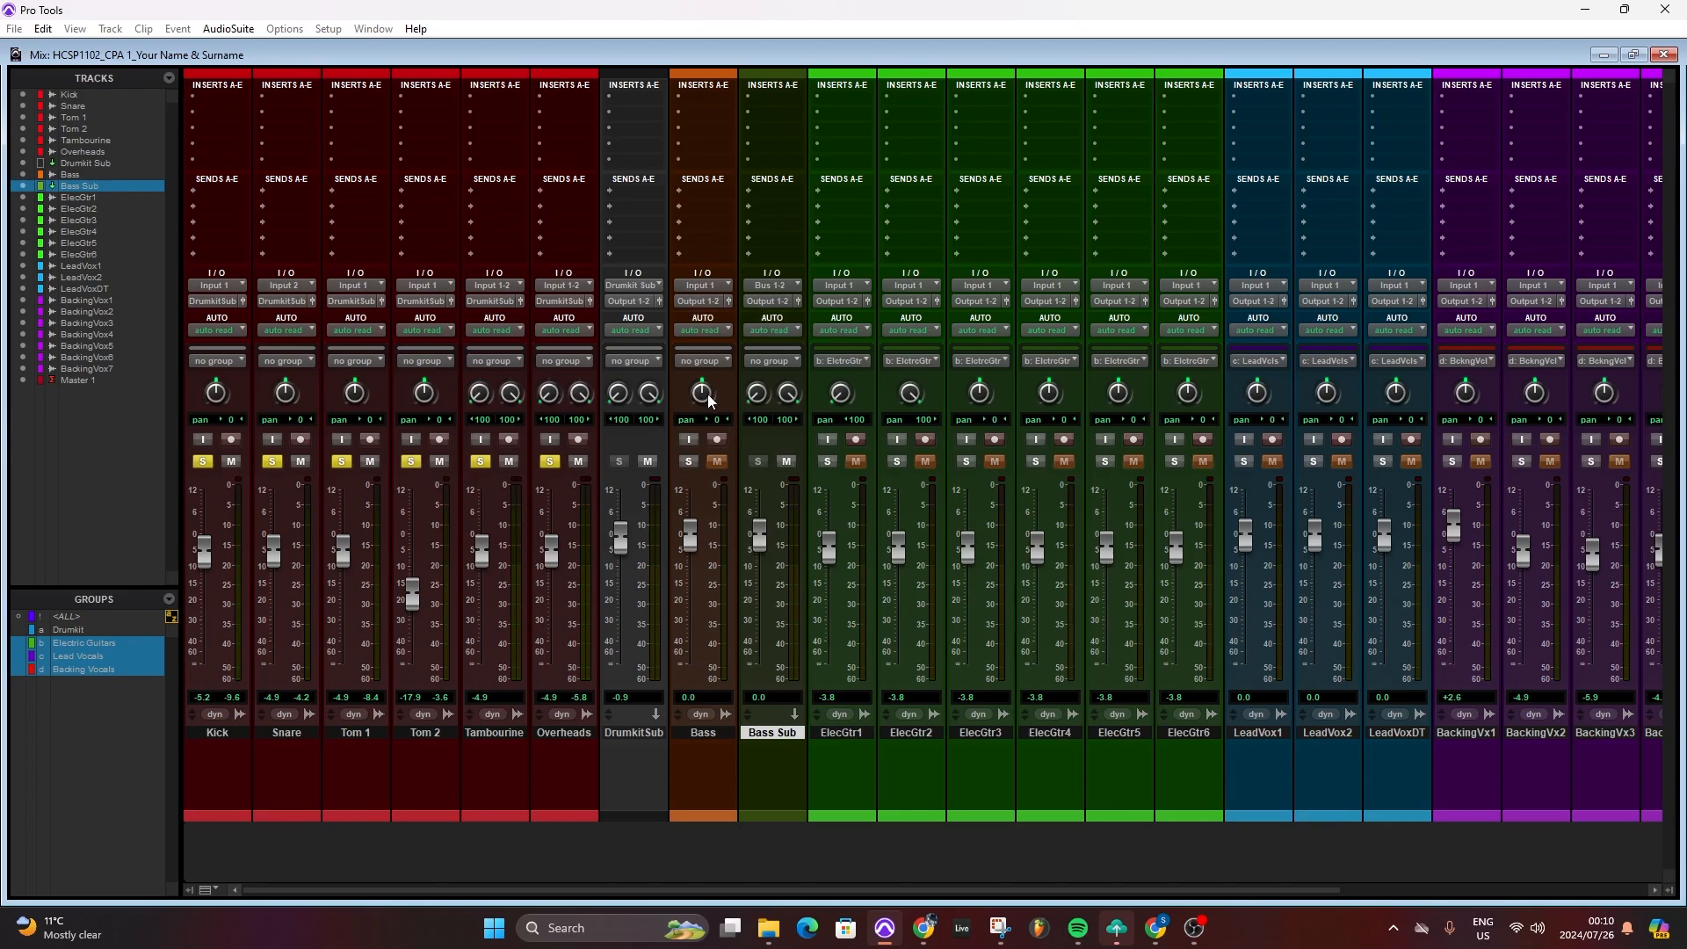
click(706, 300)
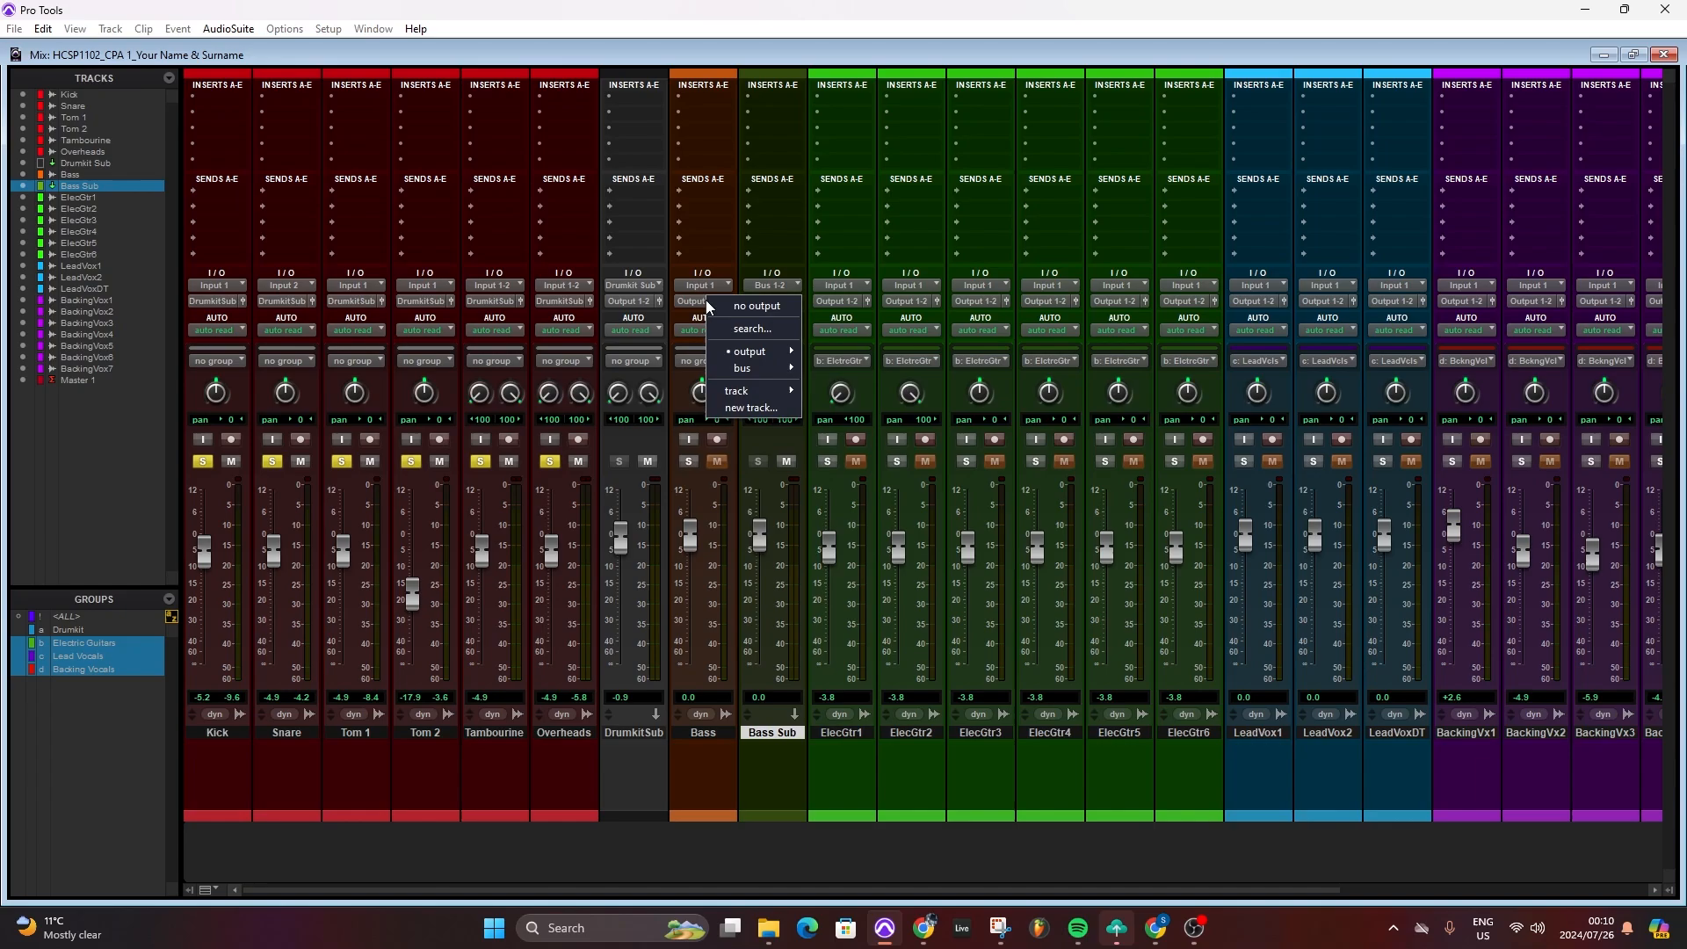
mouse_move(745, 352)
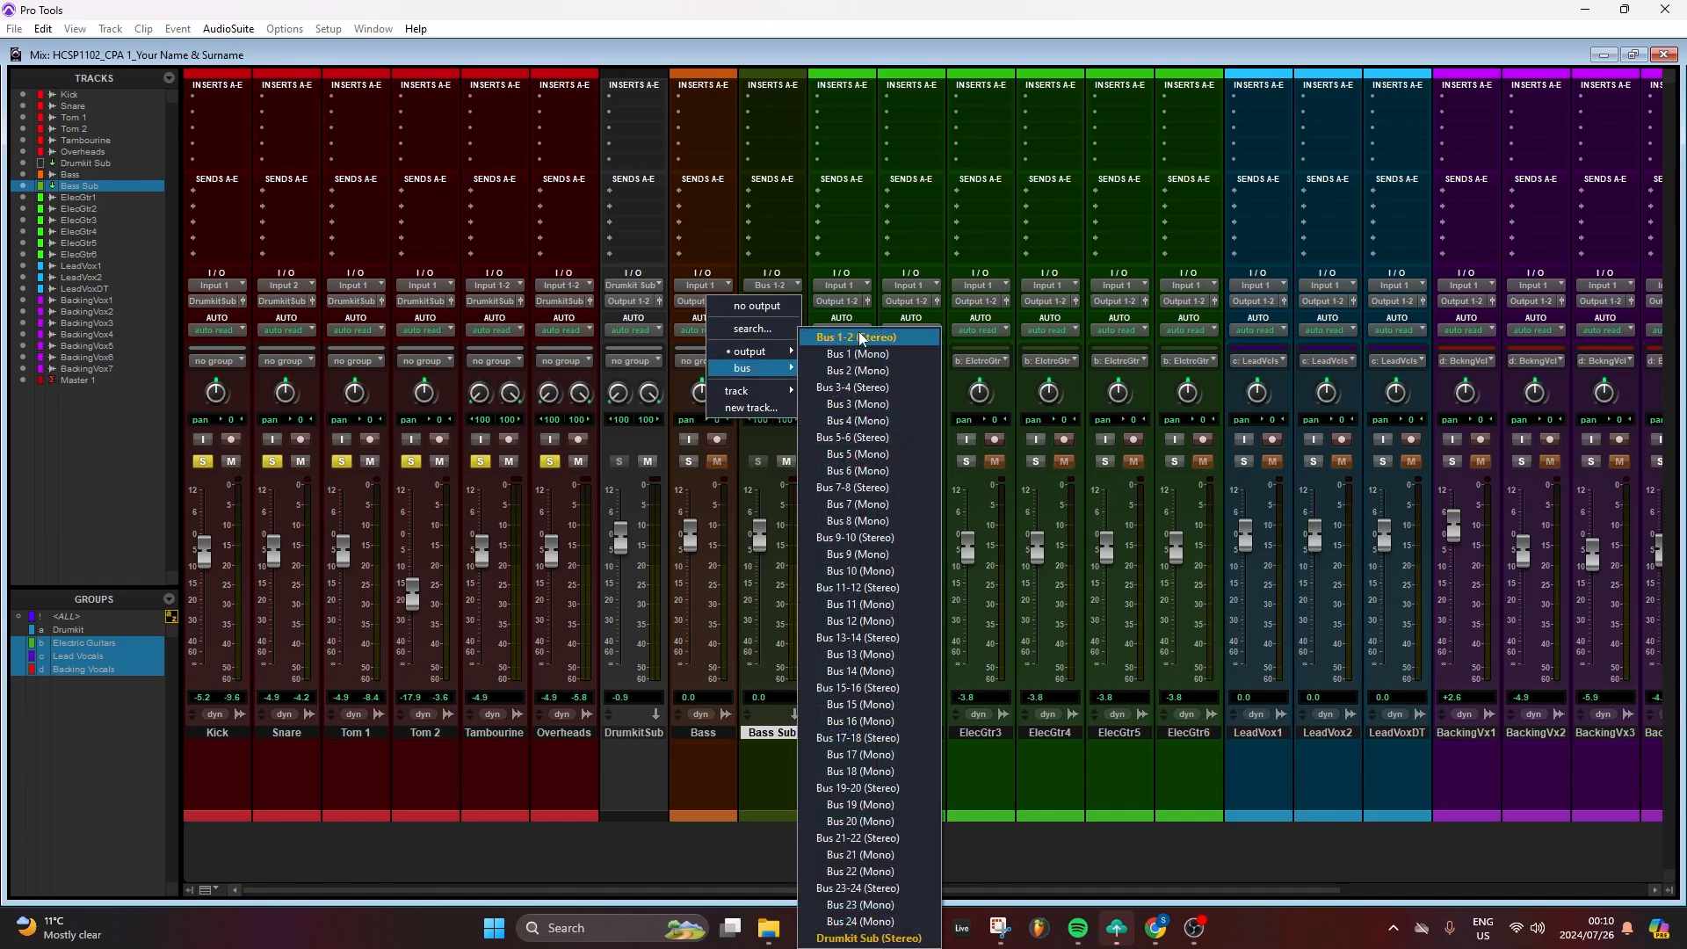
click(860, 338)
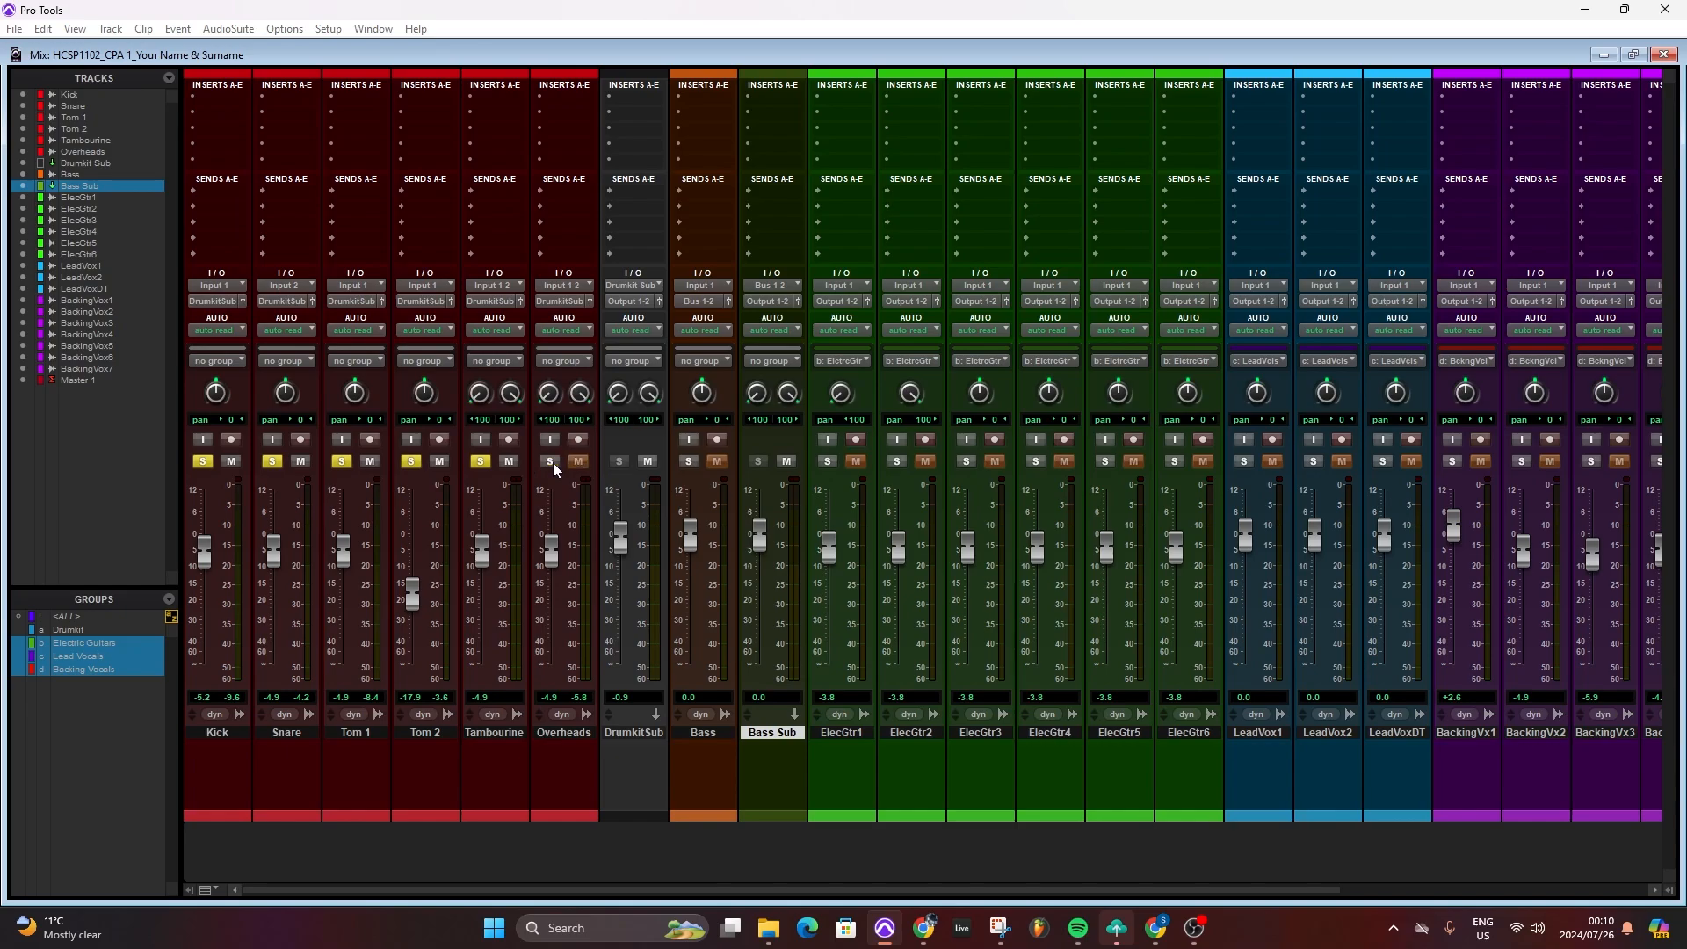
Reactivate the Drumkit group to unsolo all drum tracks together, and solo the Bass track instead.
click(69, 629)
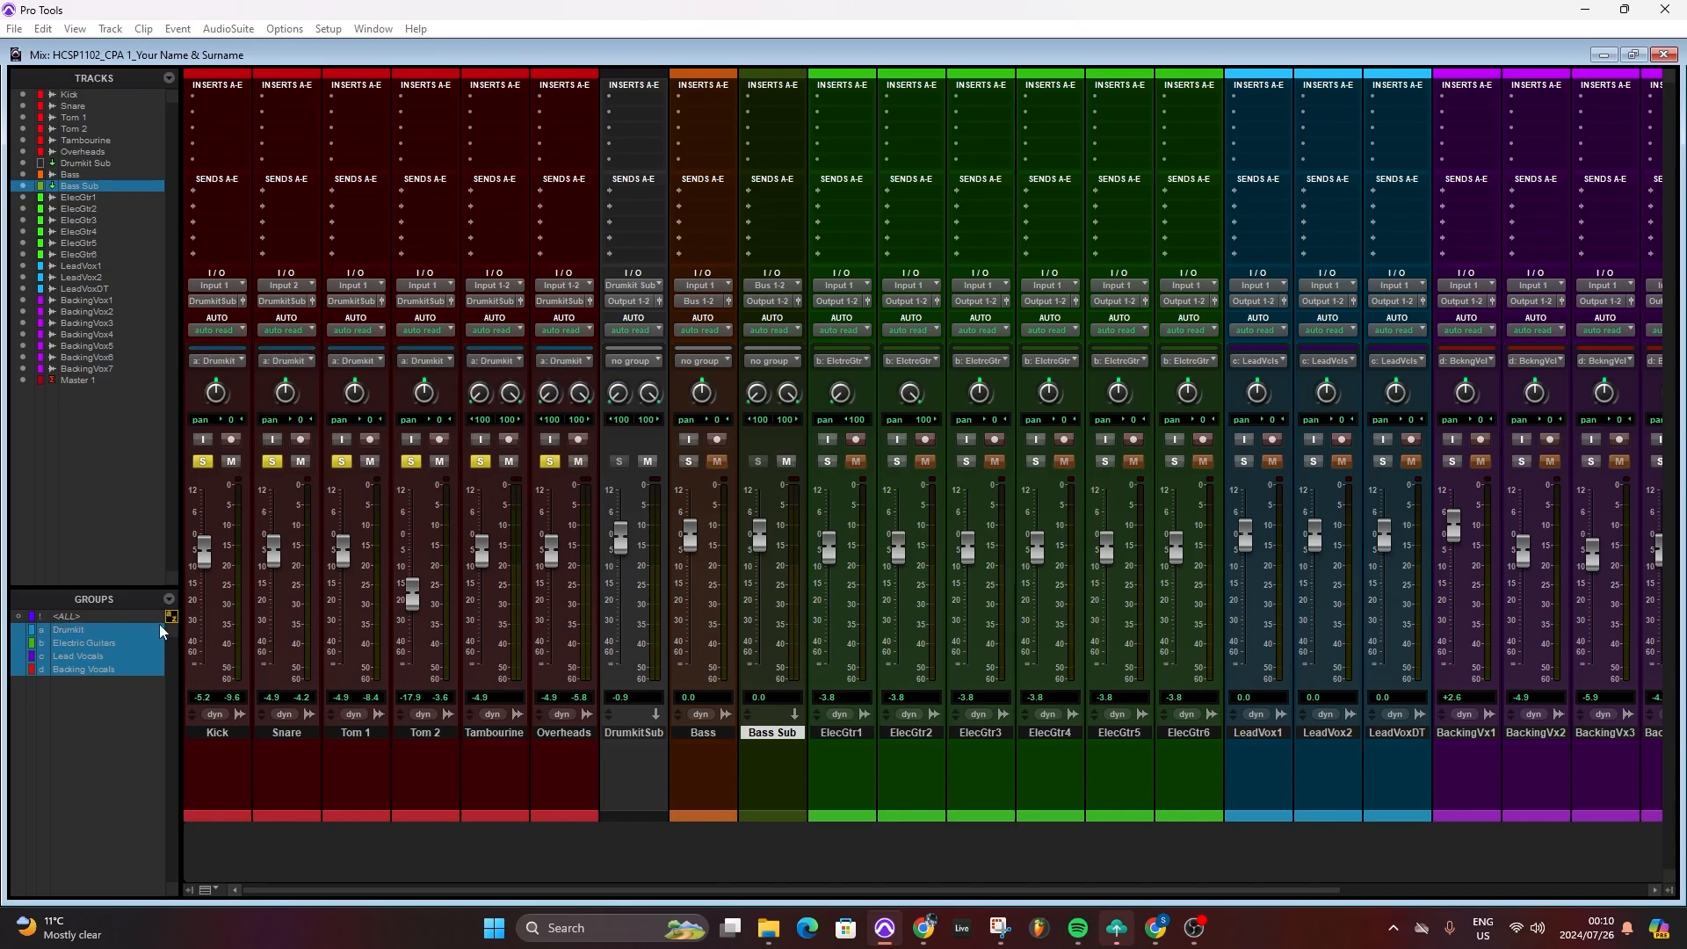
click(549, 461)
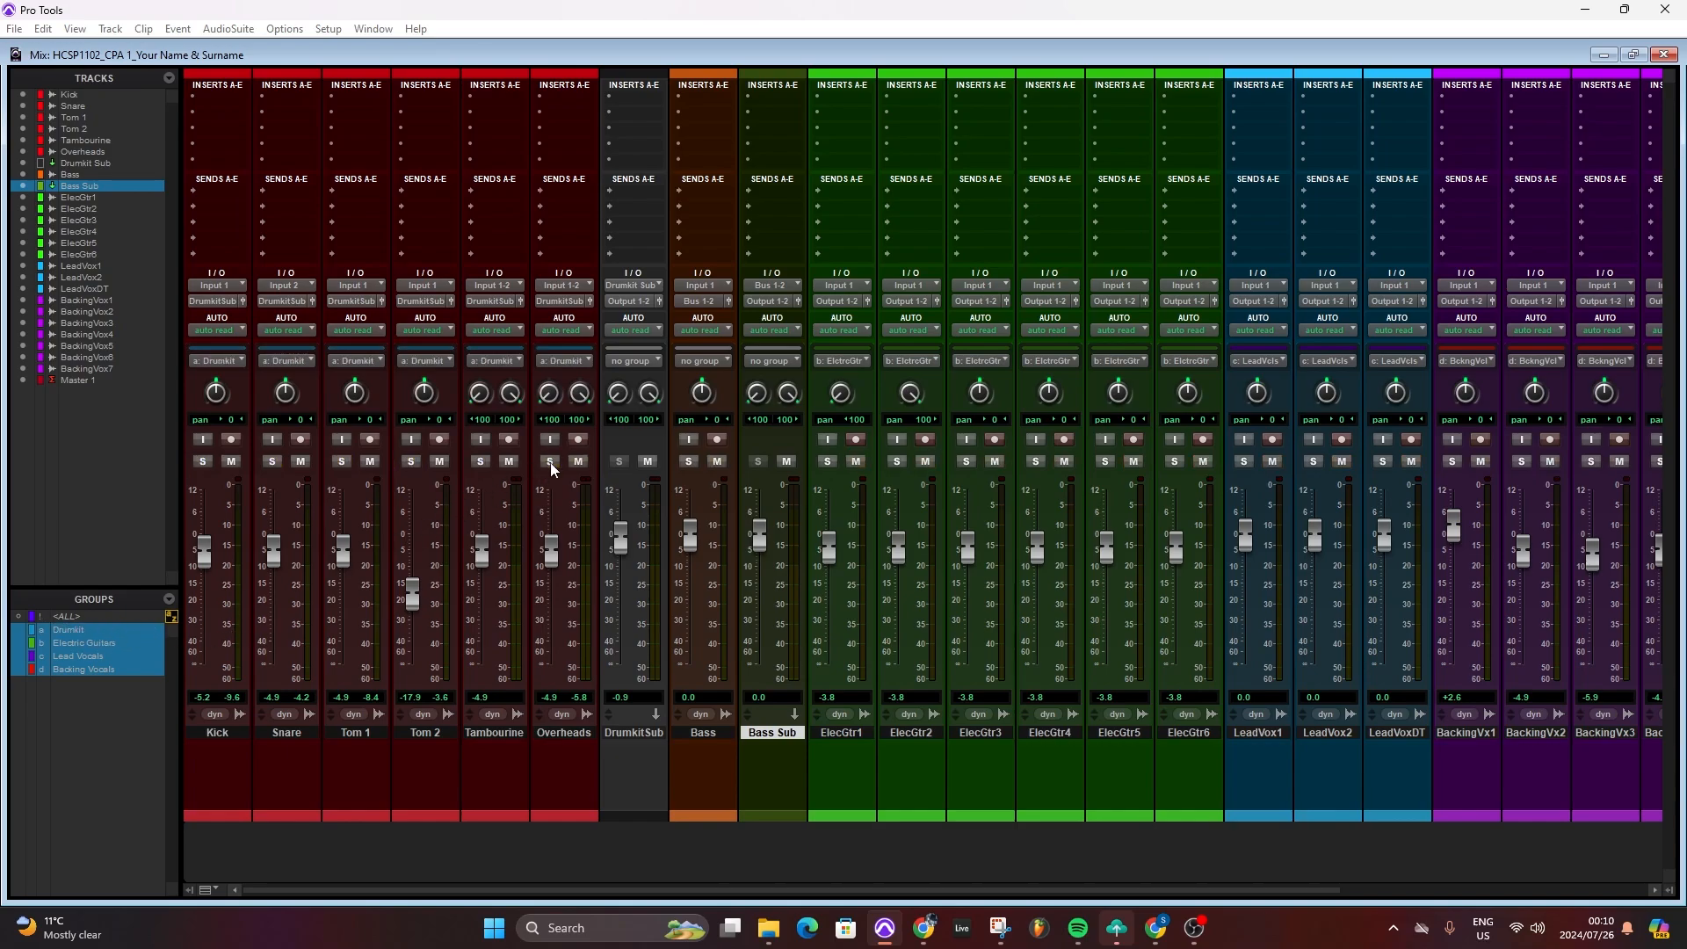
click(687, 461)
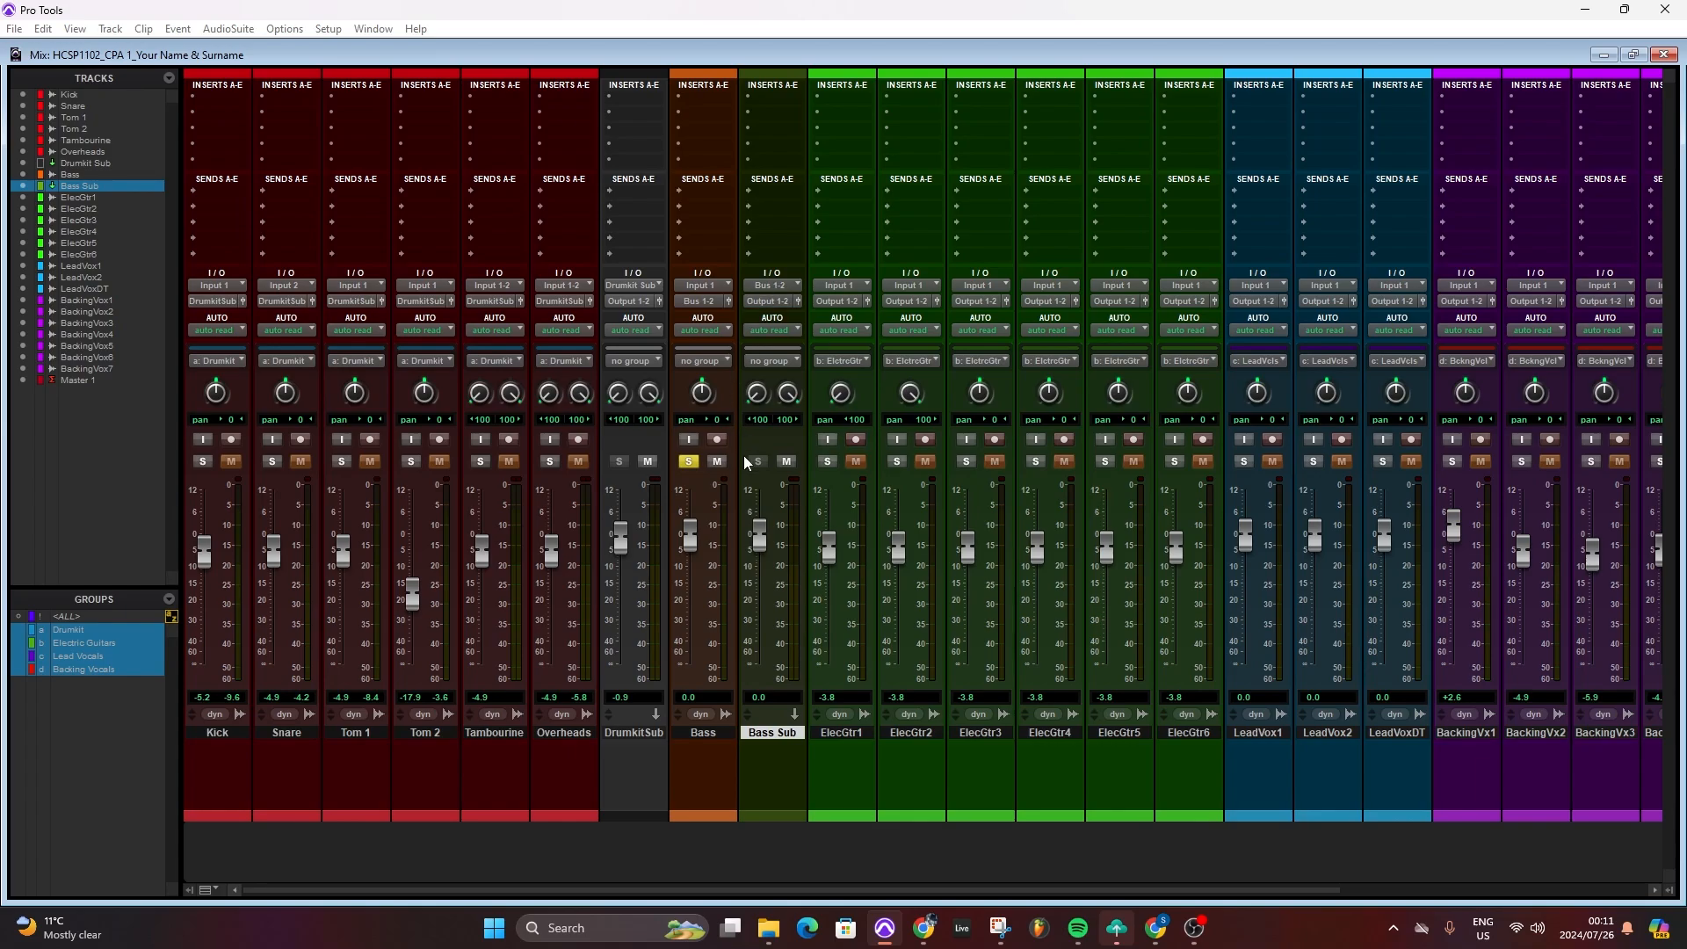
Rename the Bus 1-2 path on the Bass Sub input to Bass Sub.
right_click(770, 287)
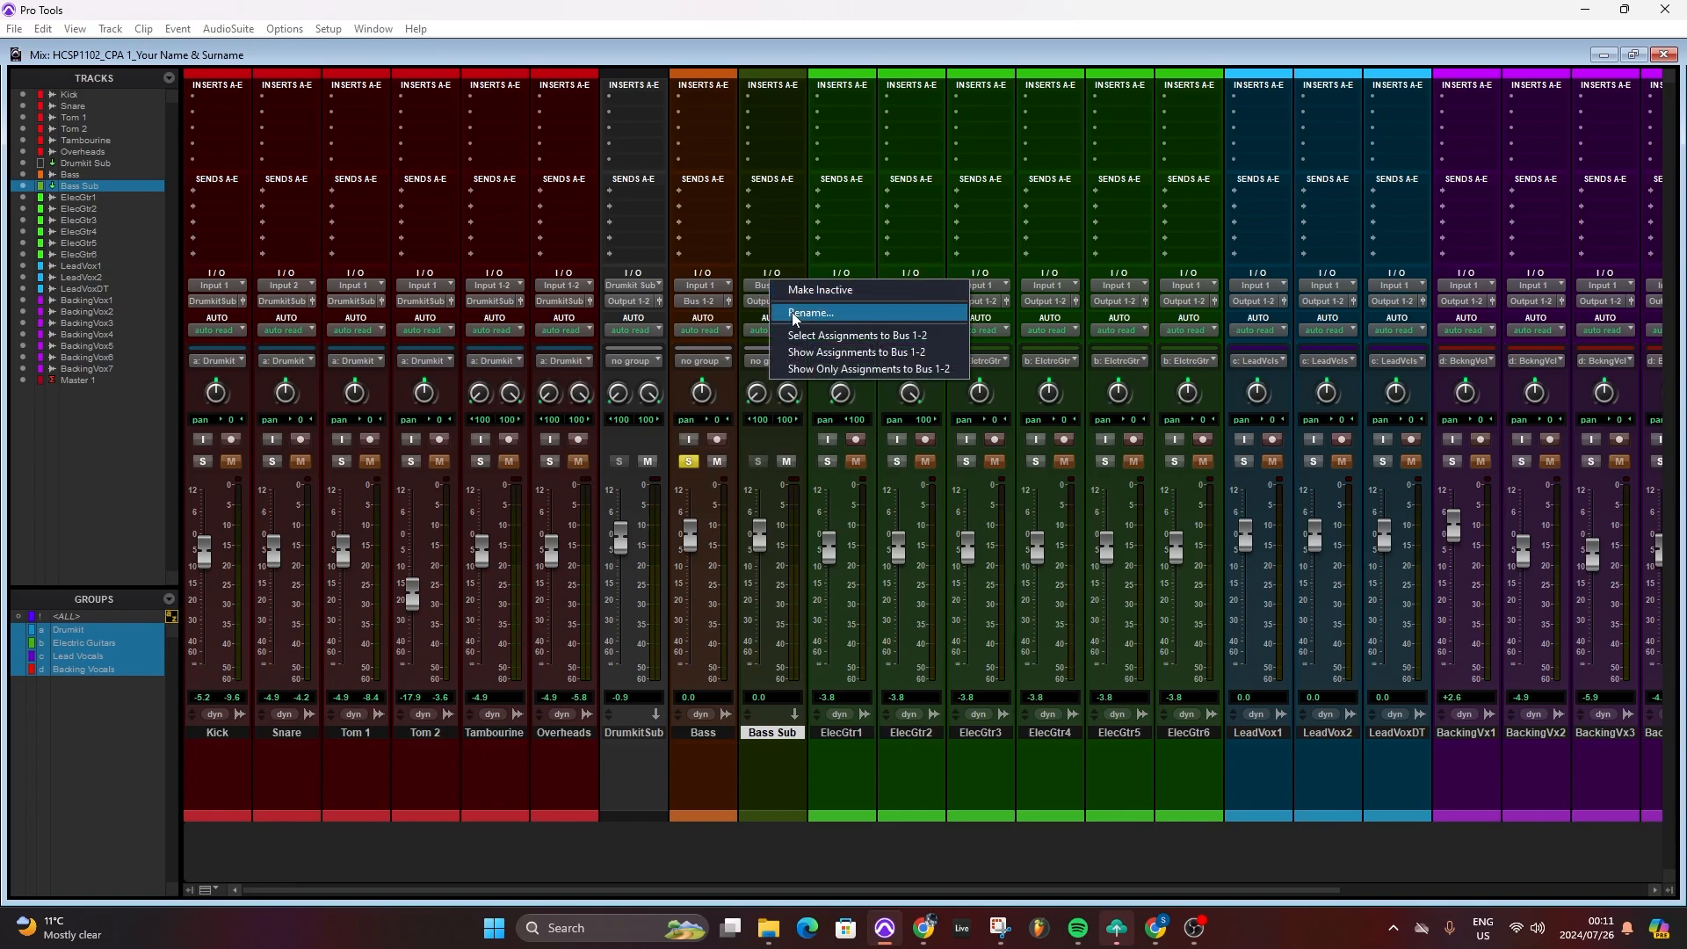
click(792, 313)
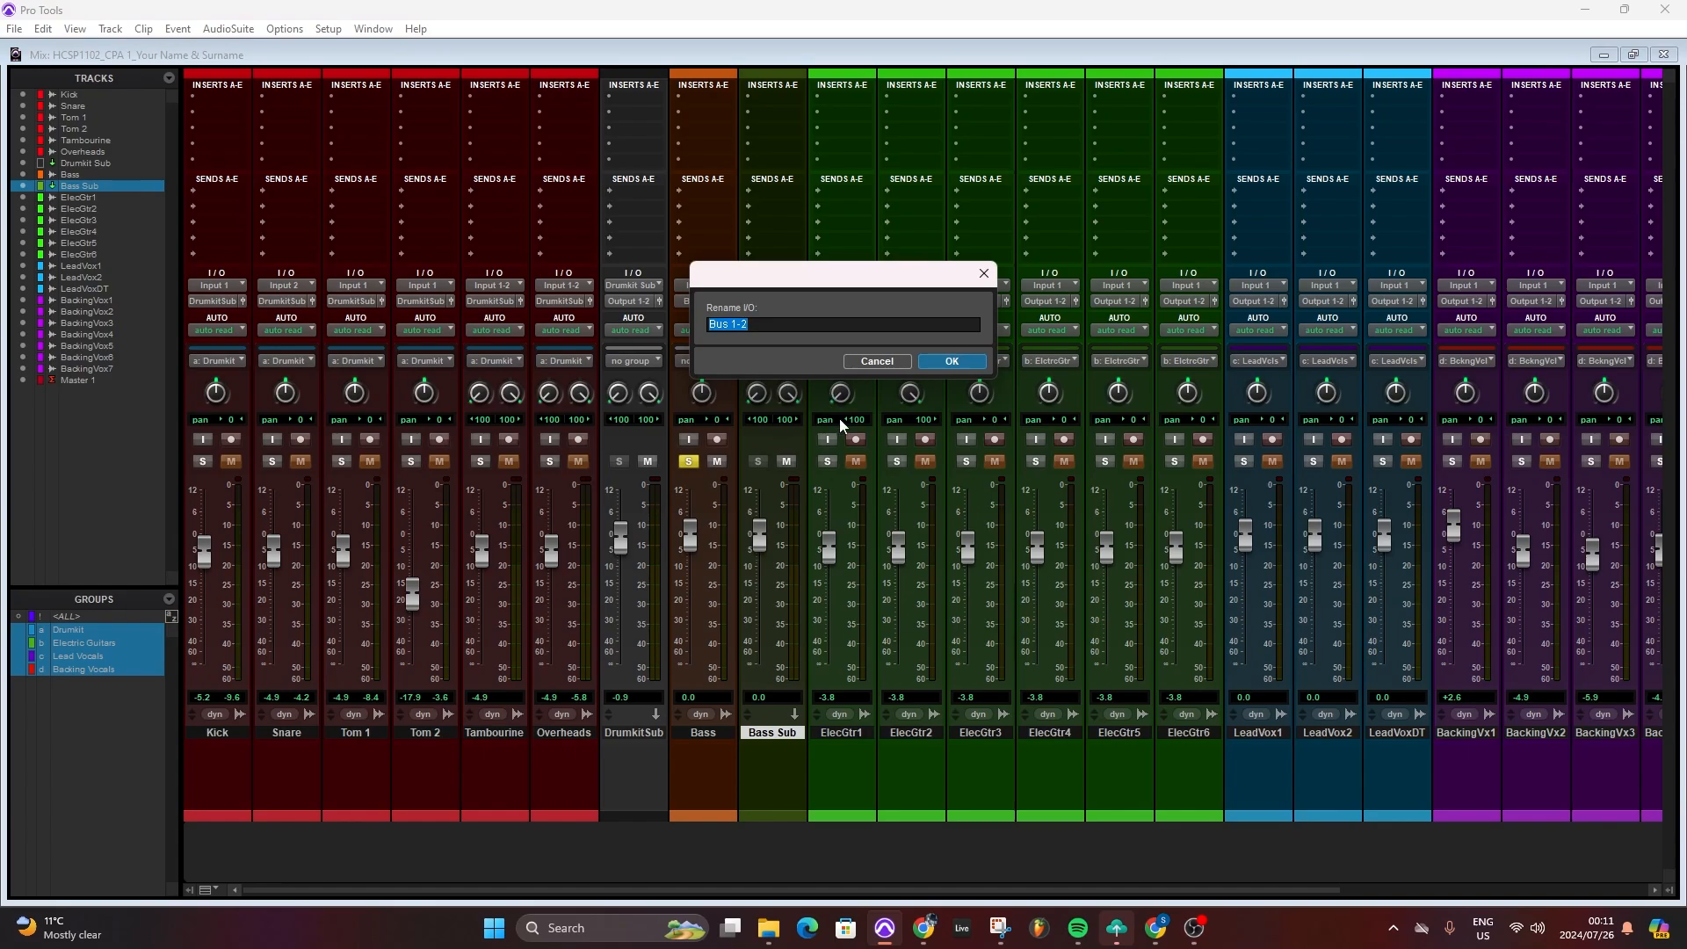
key(BackSpace)
text(Bass Sub)
key(Return)
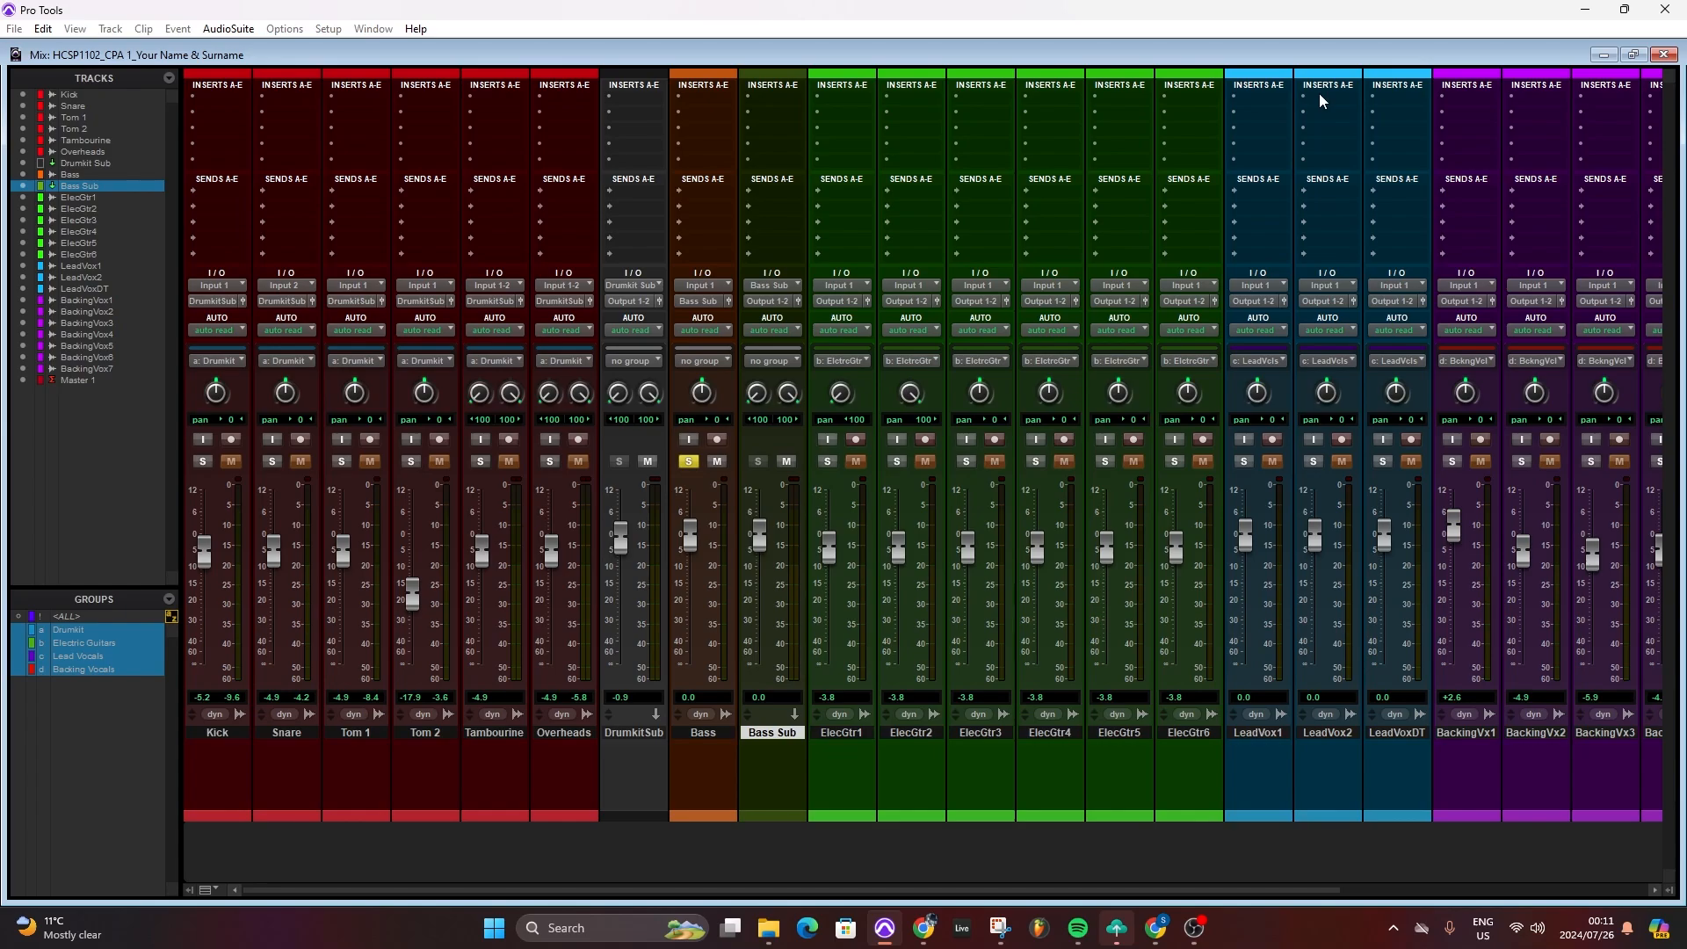
Place the playback position around bar 34 of the Bass clip and play the mix to check the Bass Sub meters.
key(ctrl+equal)
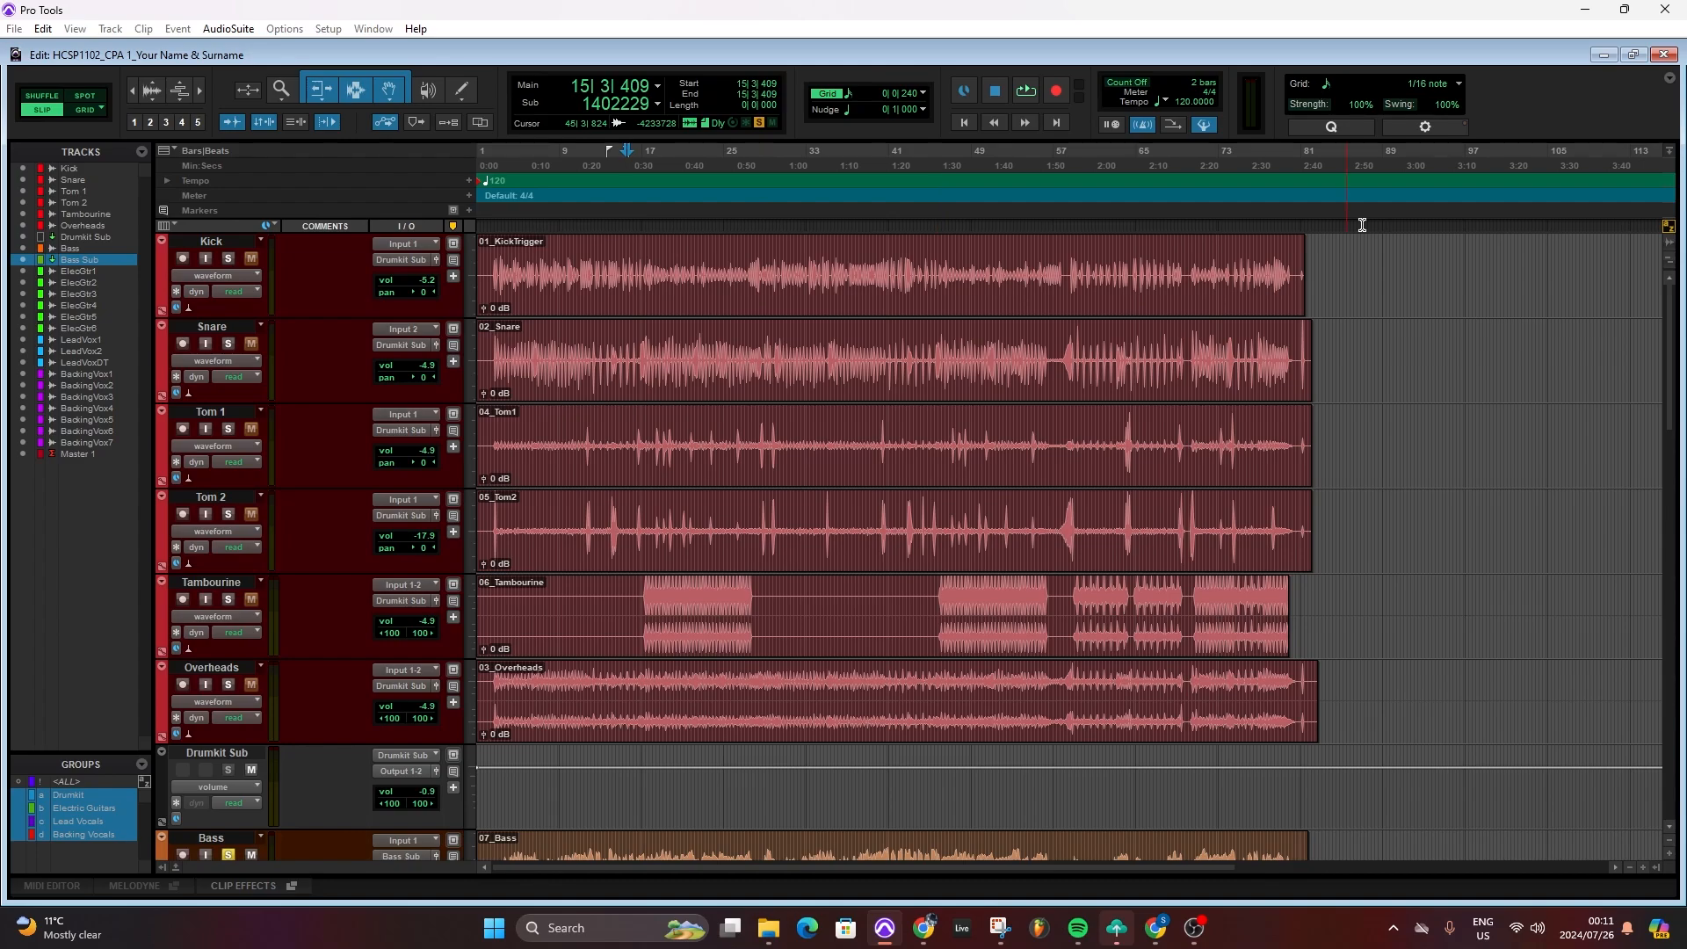
scroll(1374, 482, down, 5)
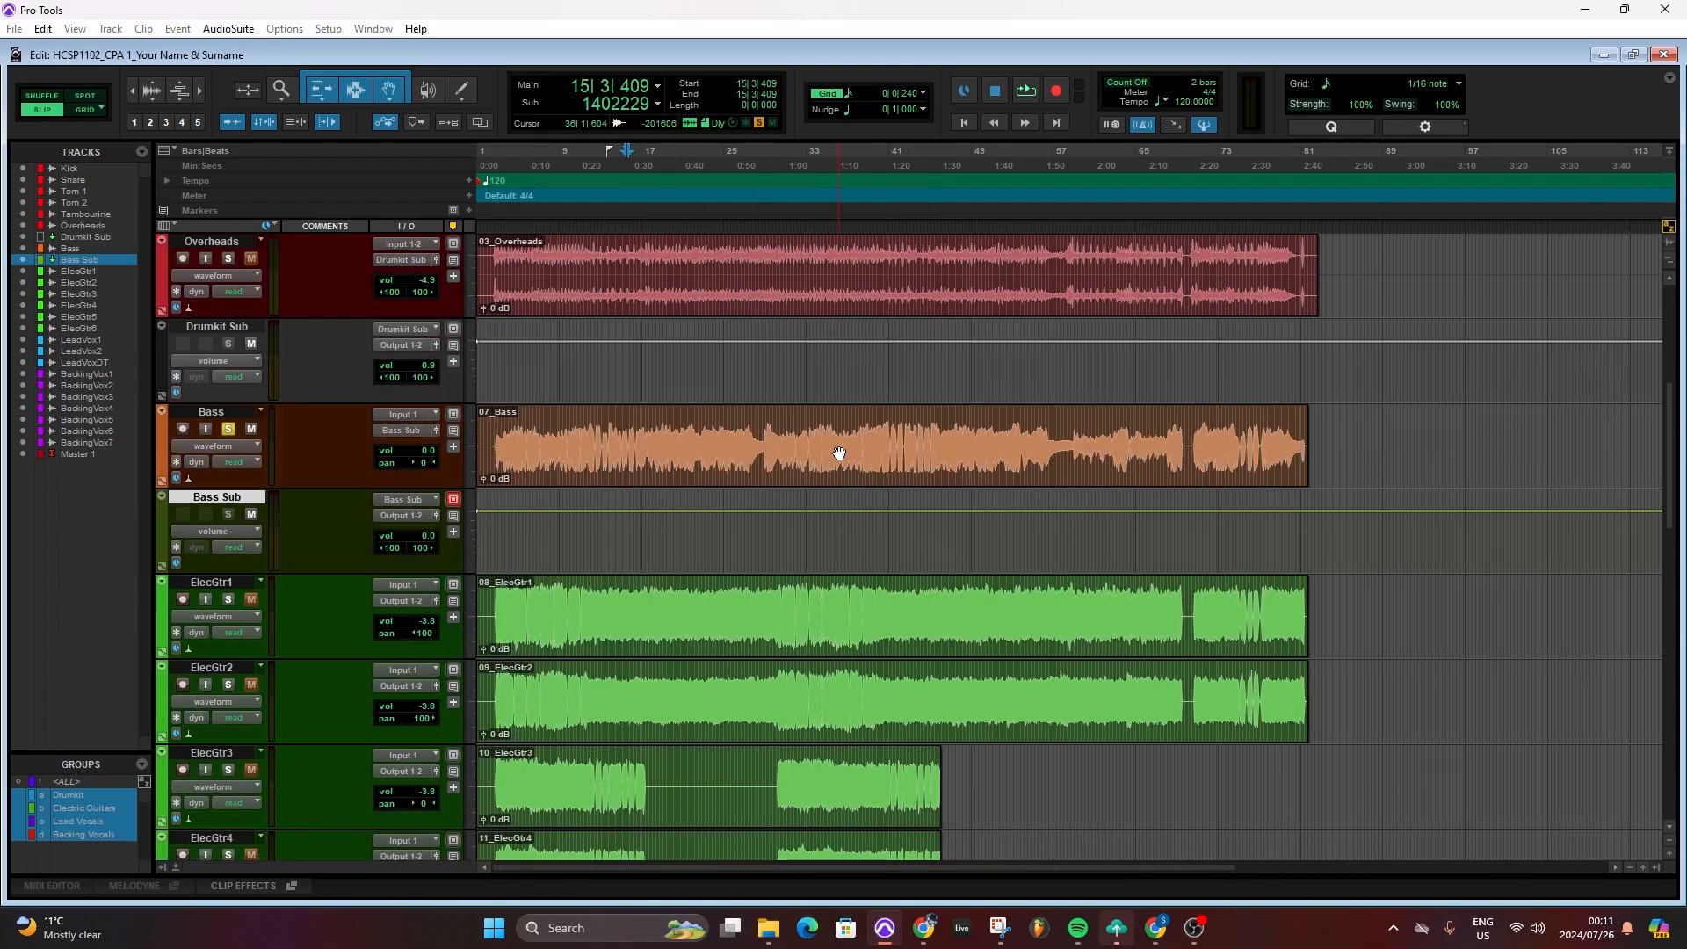
click(826, 428)
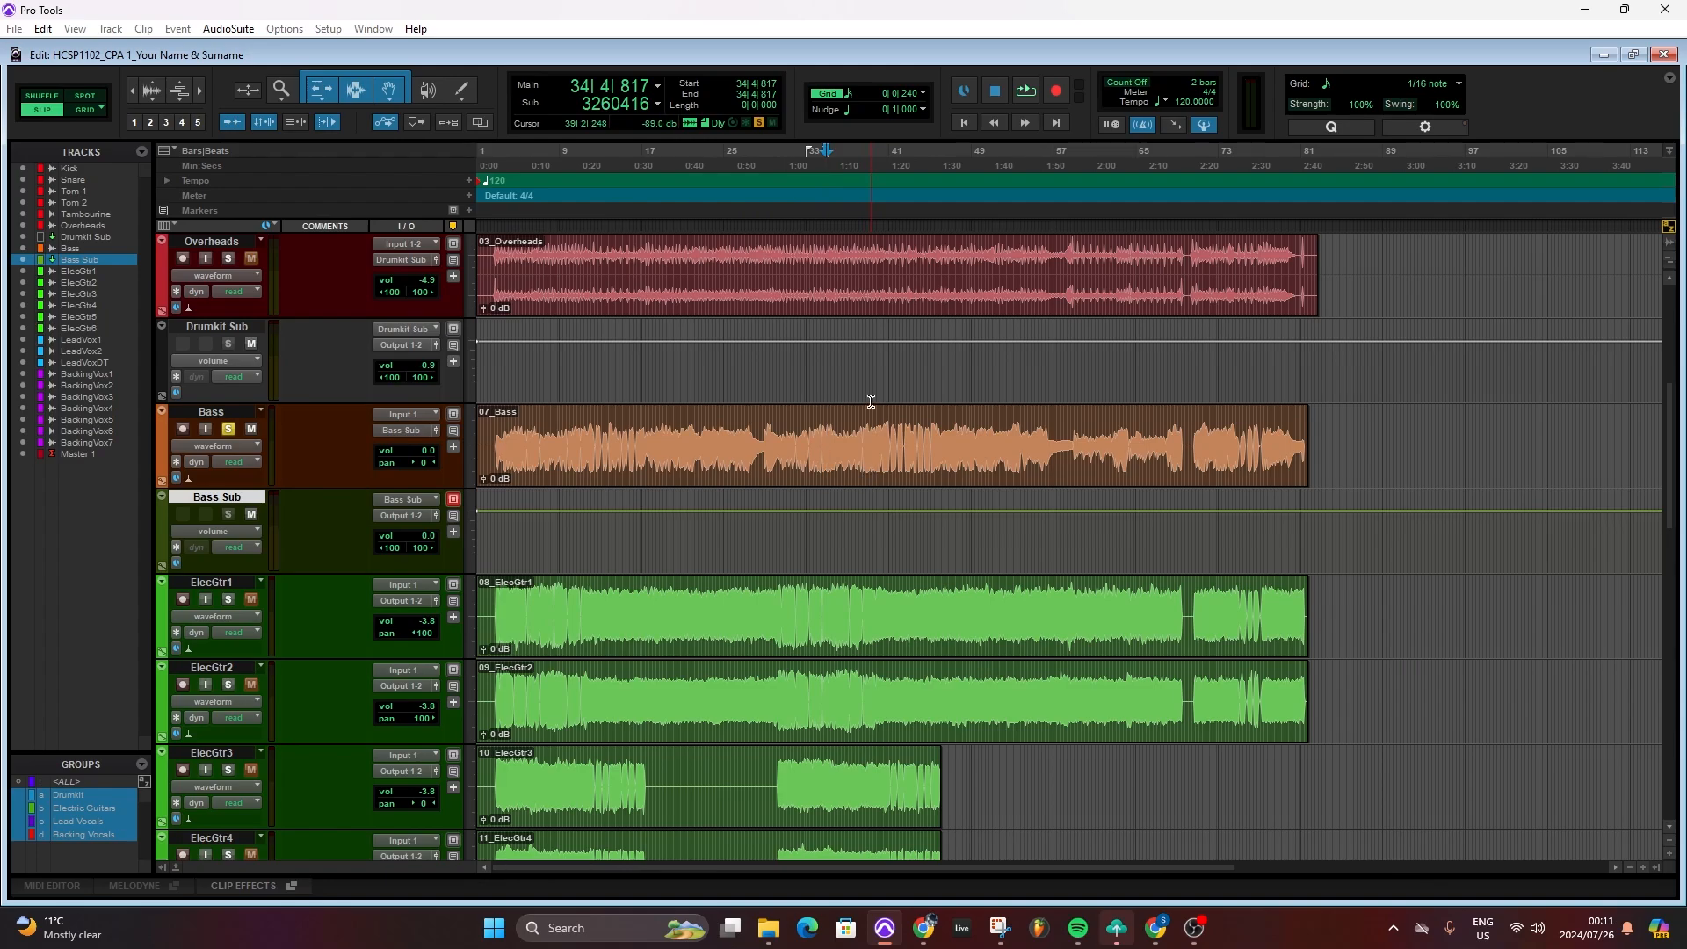
key(ctrl+equal)
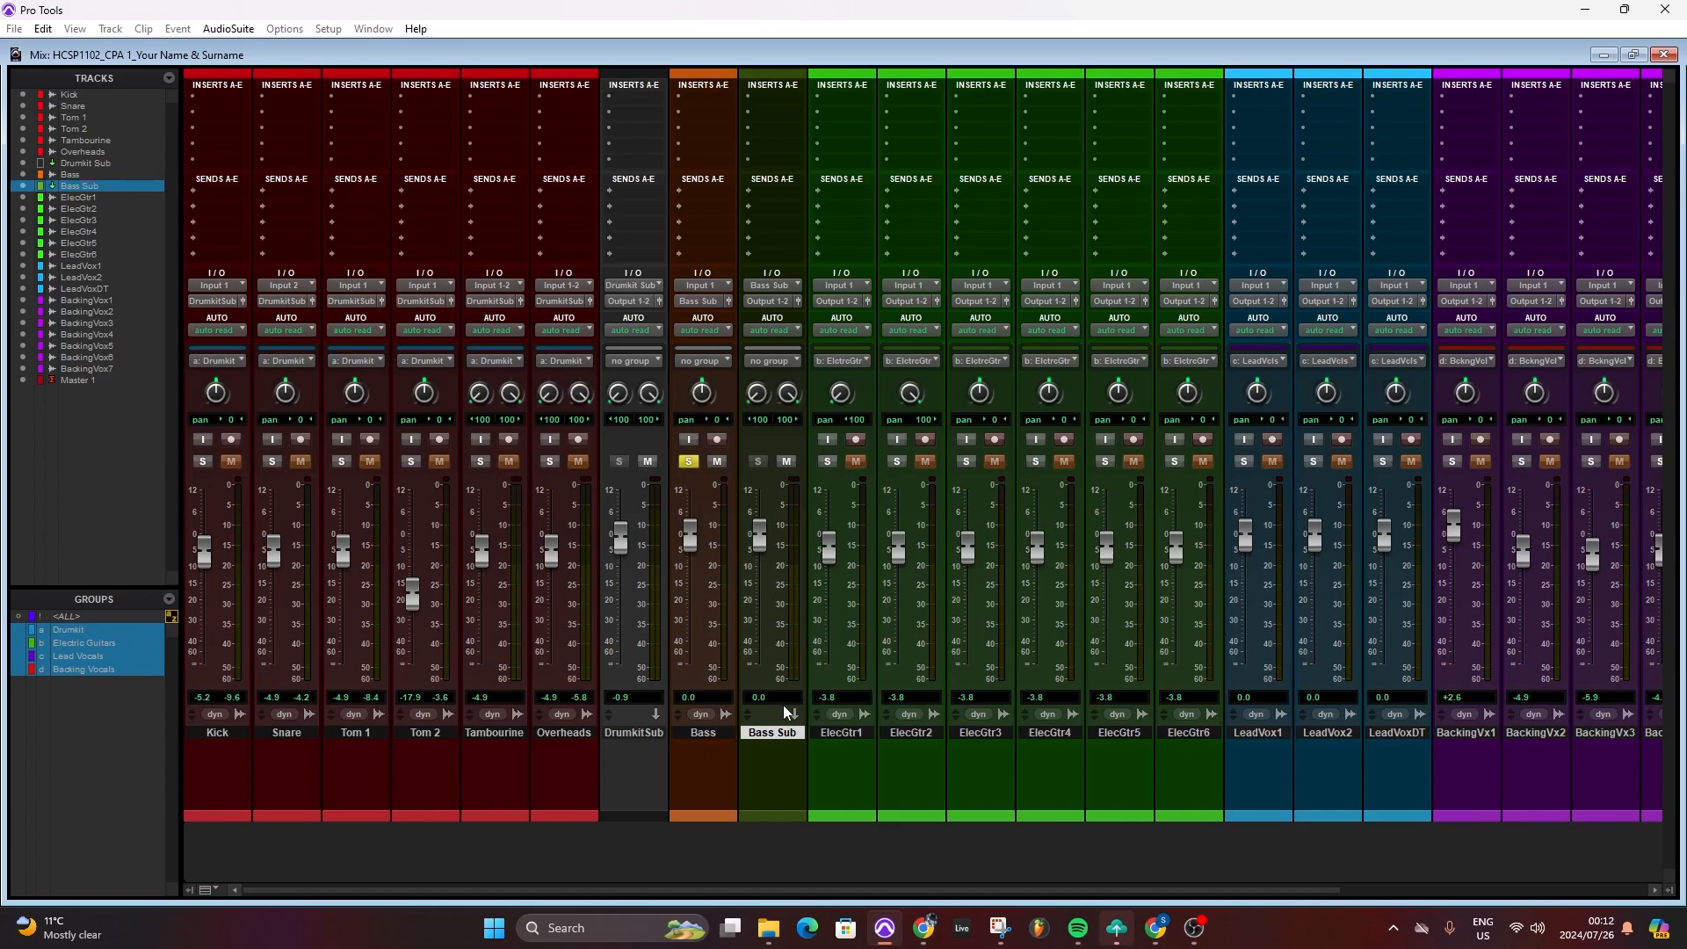
key(space)
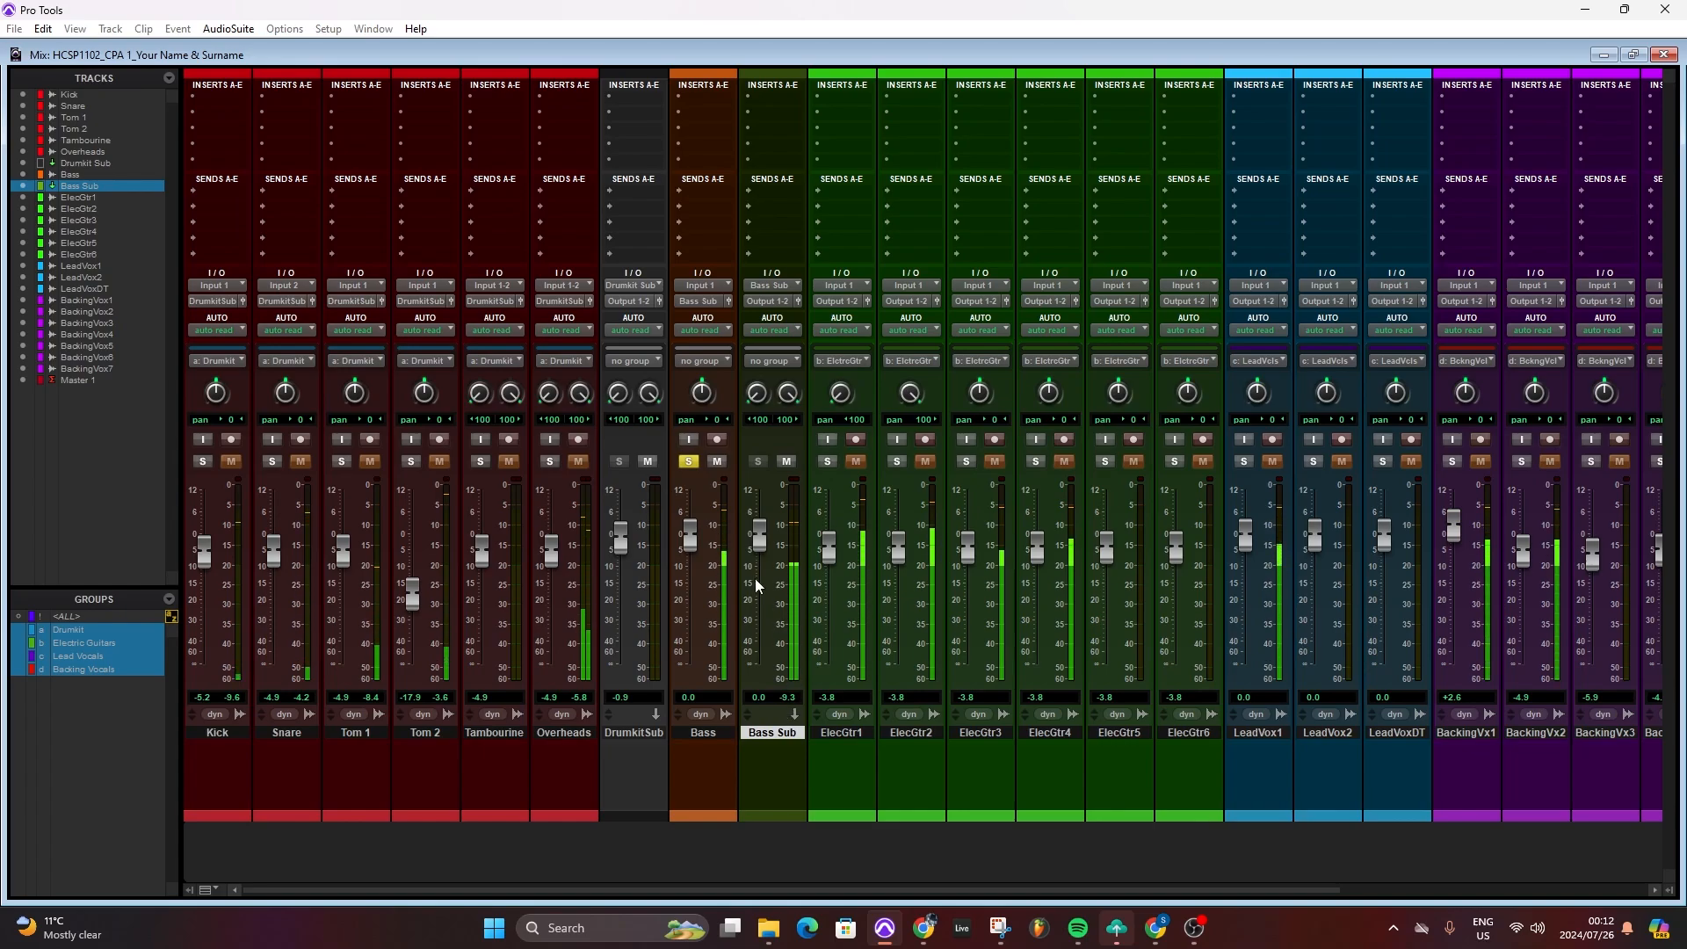
key(space)
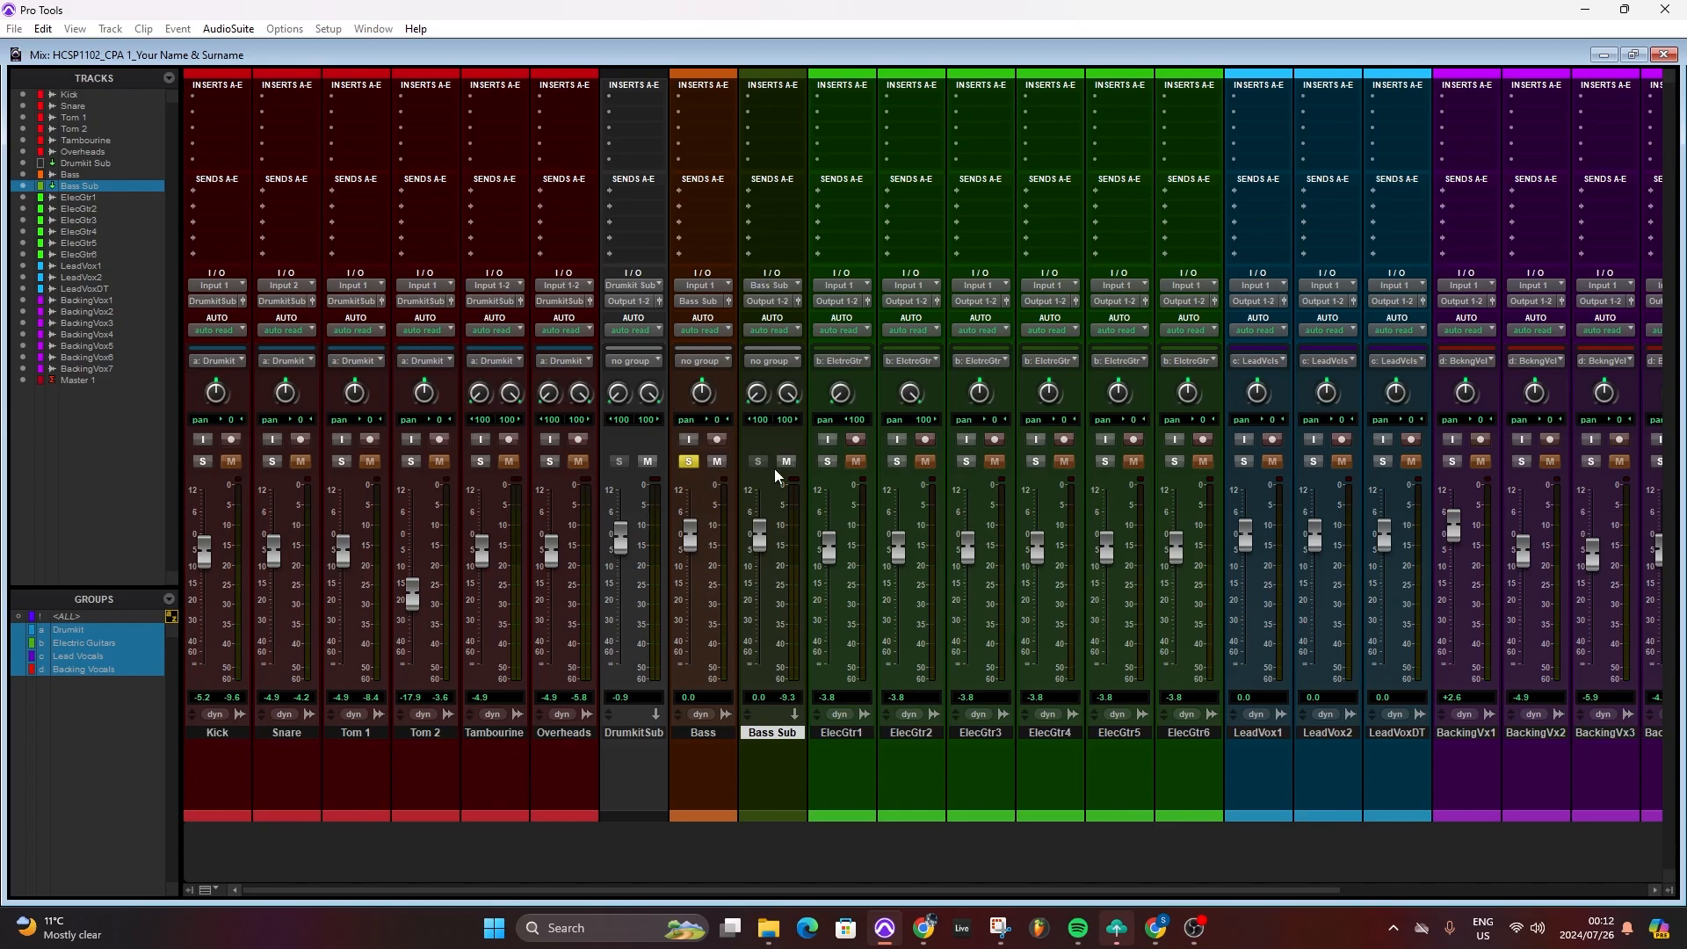
Play the mix while muting and unmuting the Bass track to check its effect on the Bass Sub signal.
key(space)
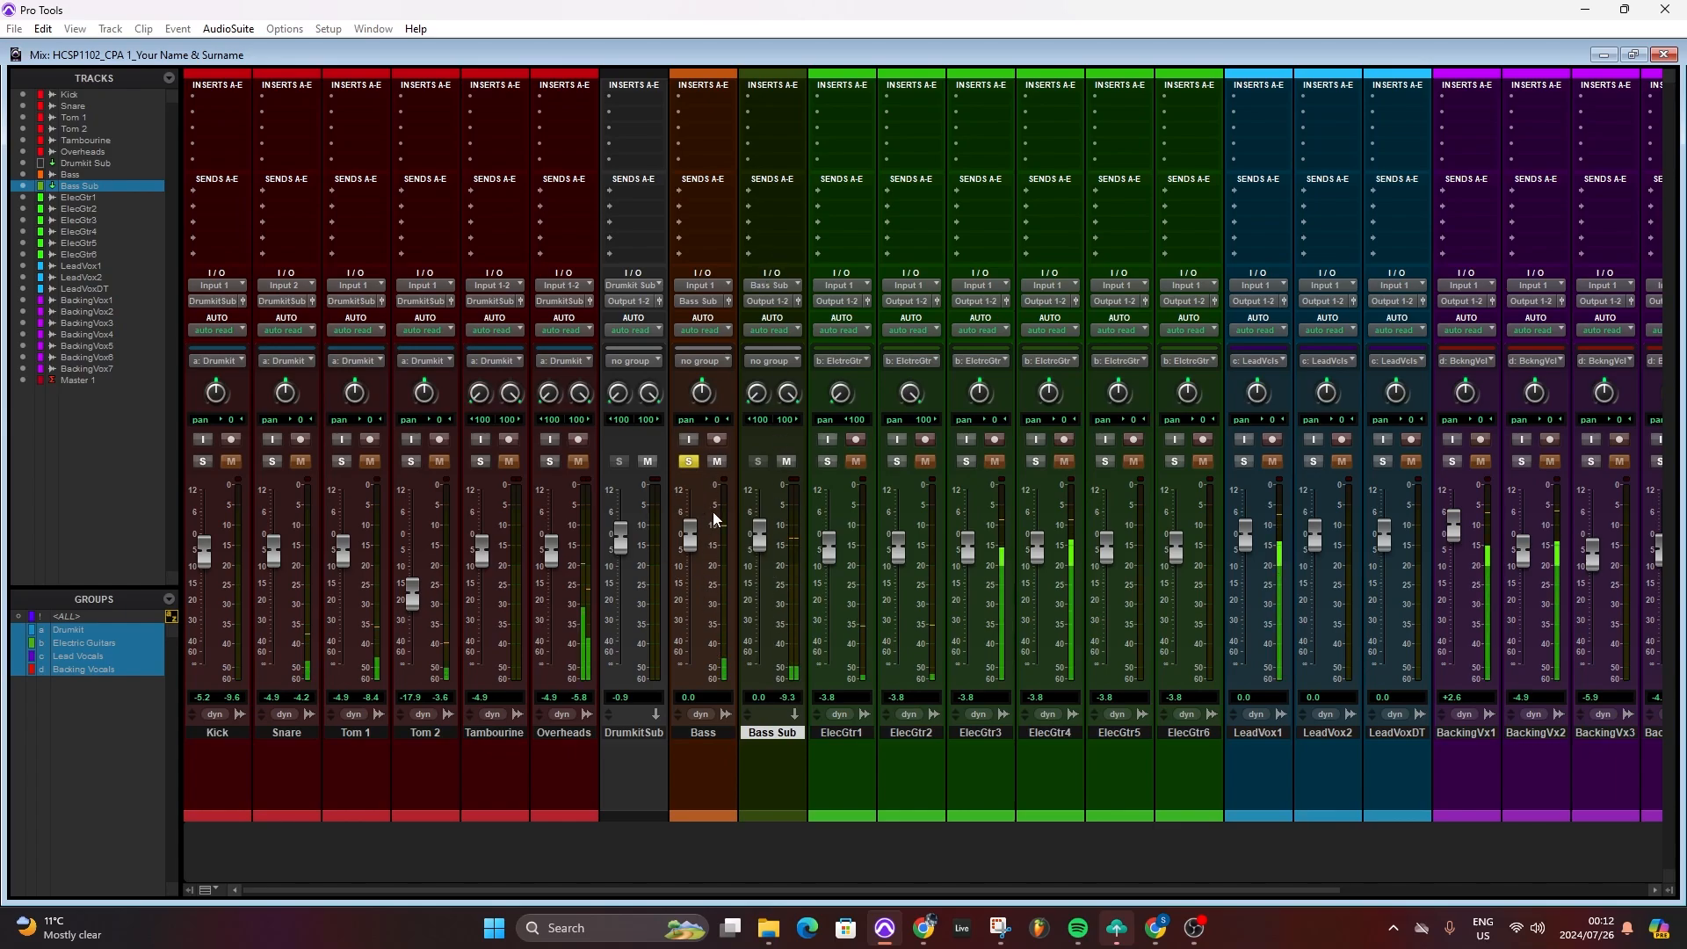
click(718, 462)
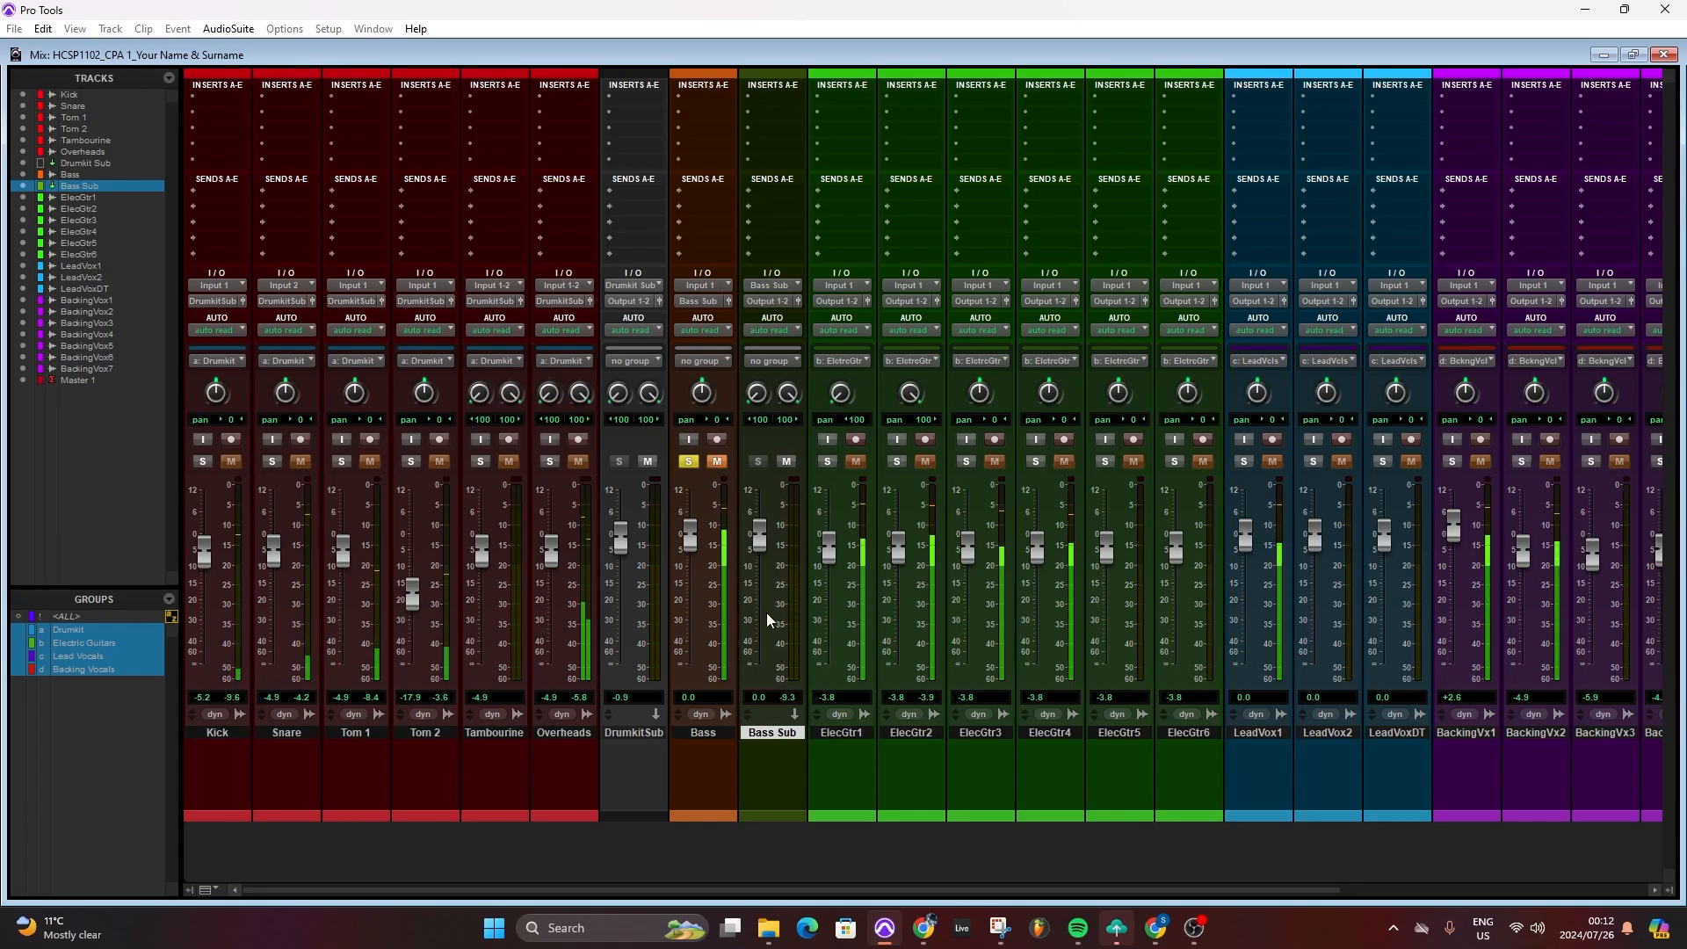
click(717, 463)
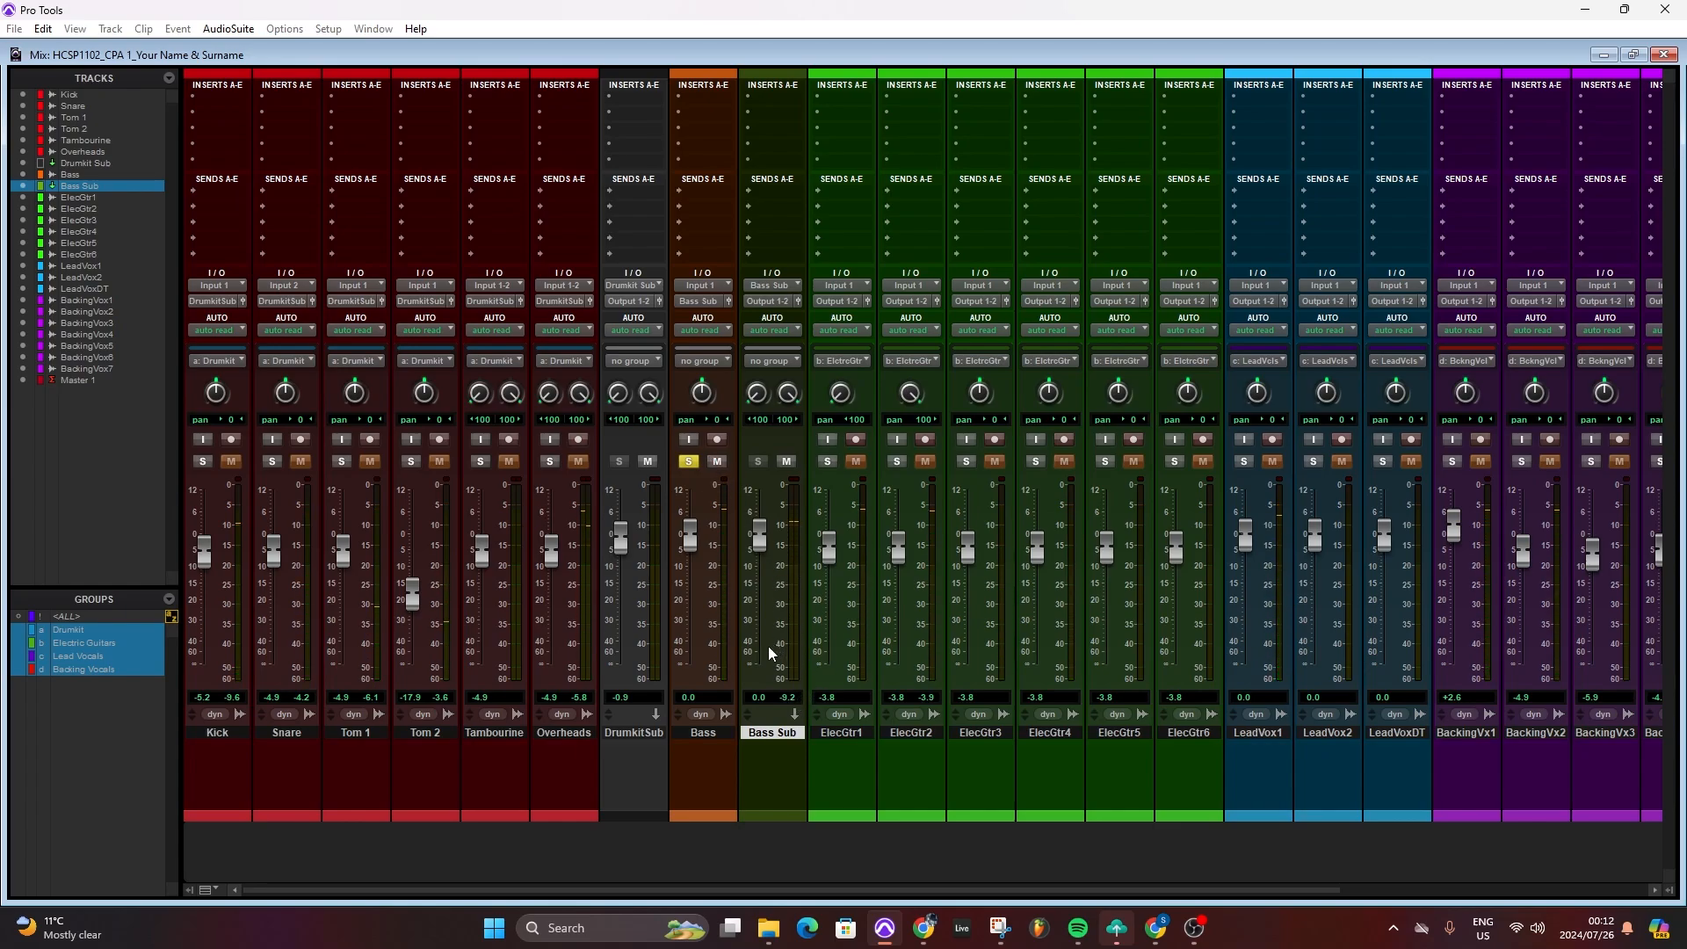
Remove the track color from the Bass Sub channel by setting it to None, and unsolo the Bass track.
double_click(757, 814)
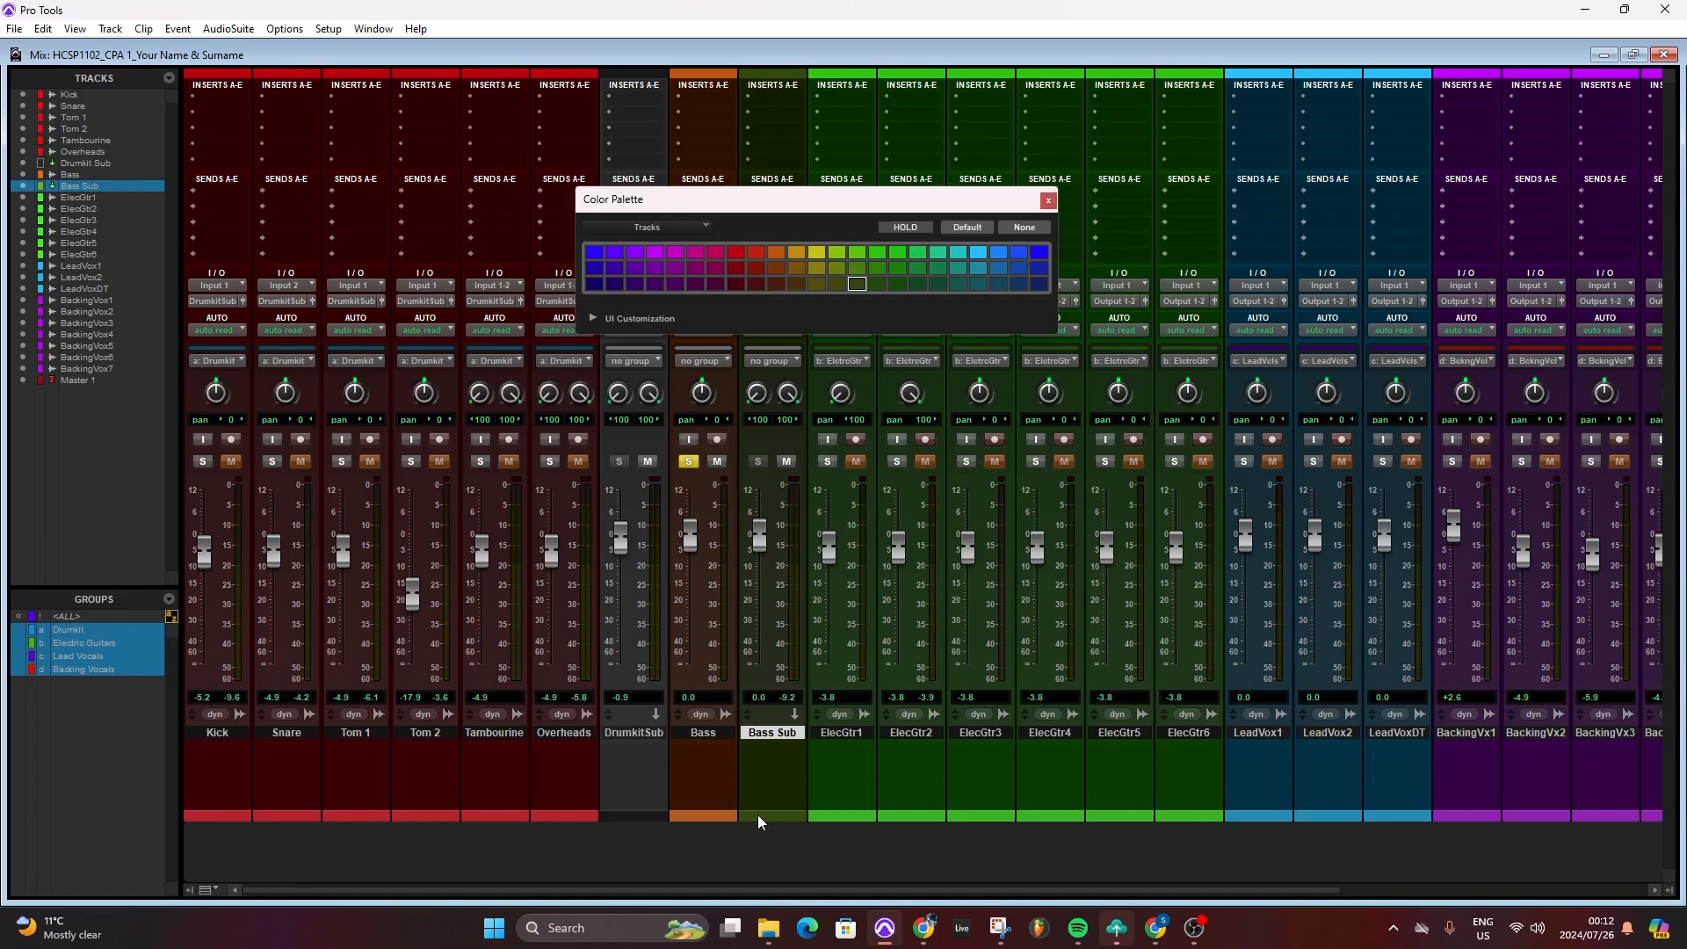
click(1025, 228)
click(1048, 200)
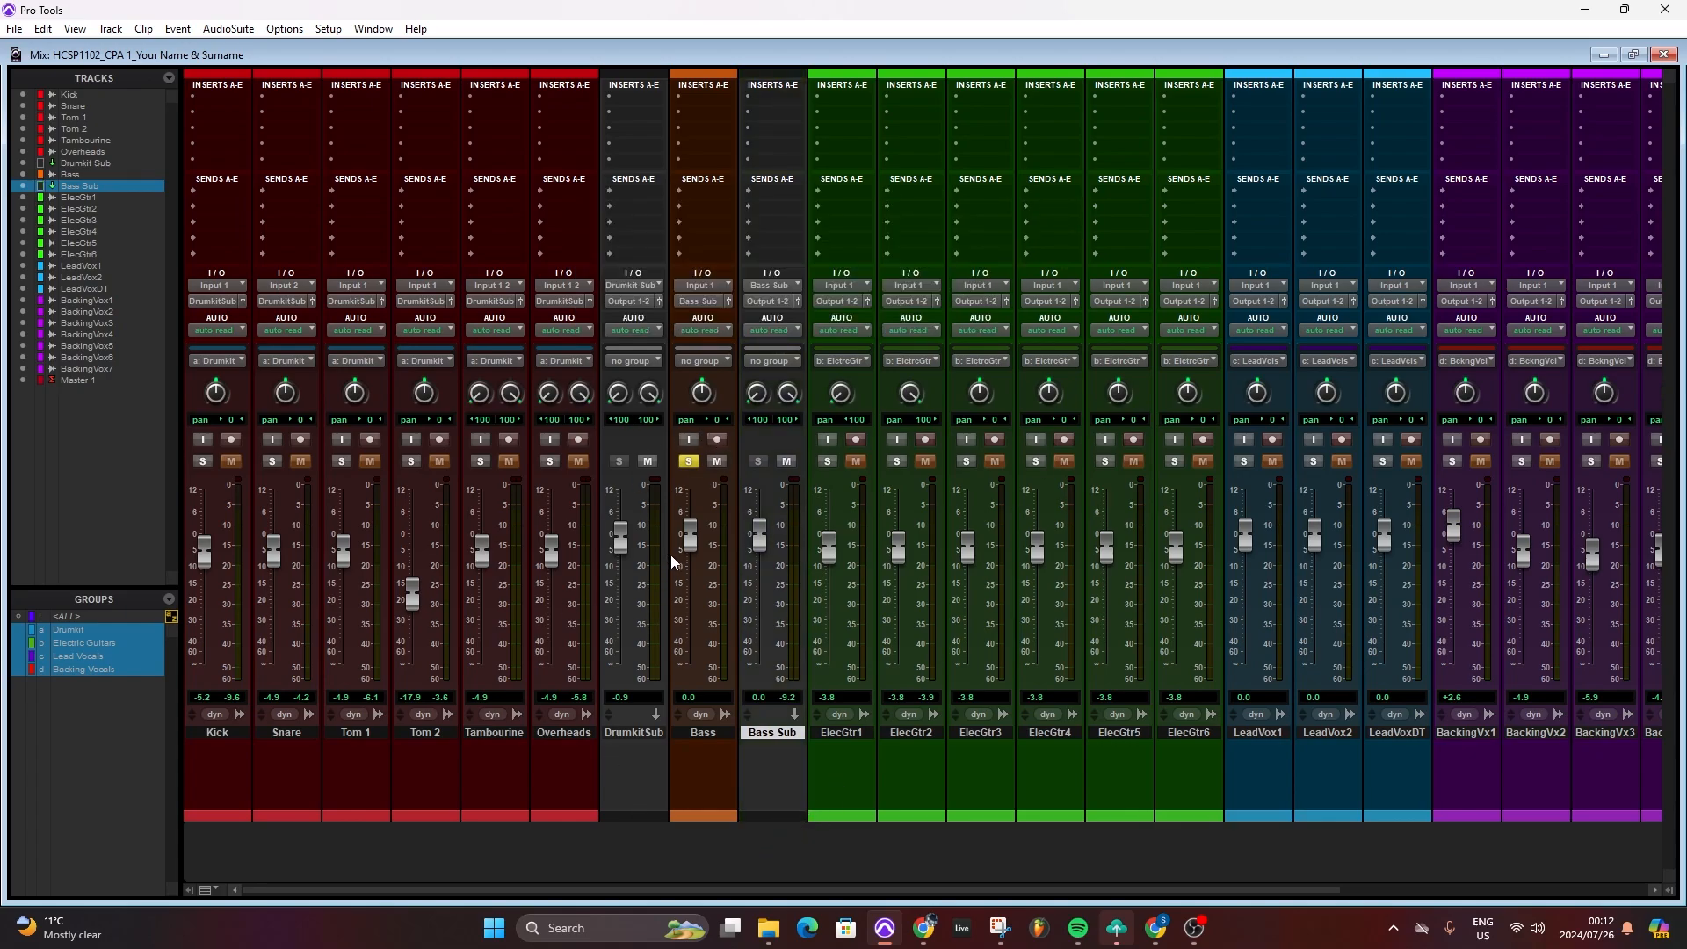
click(689, 462)
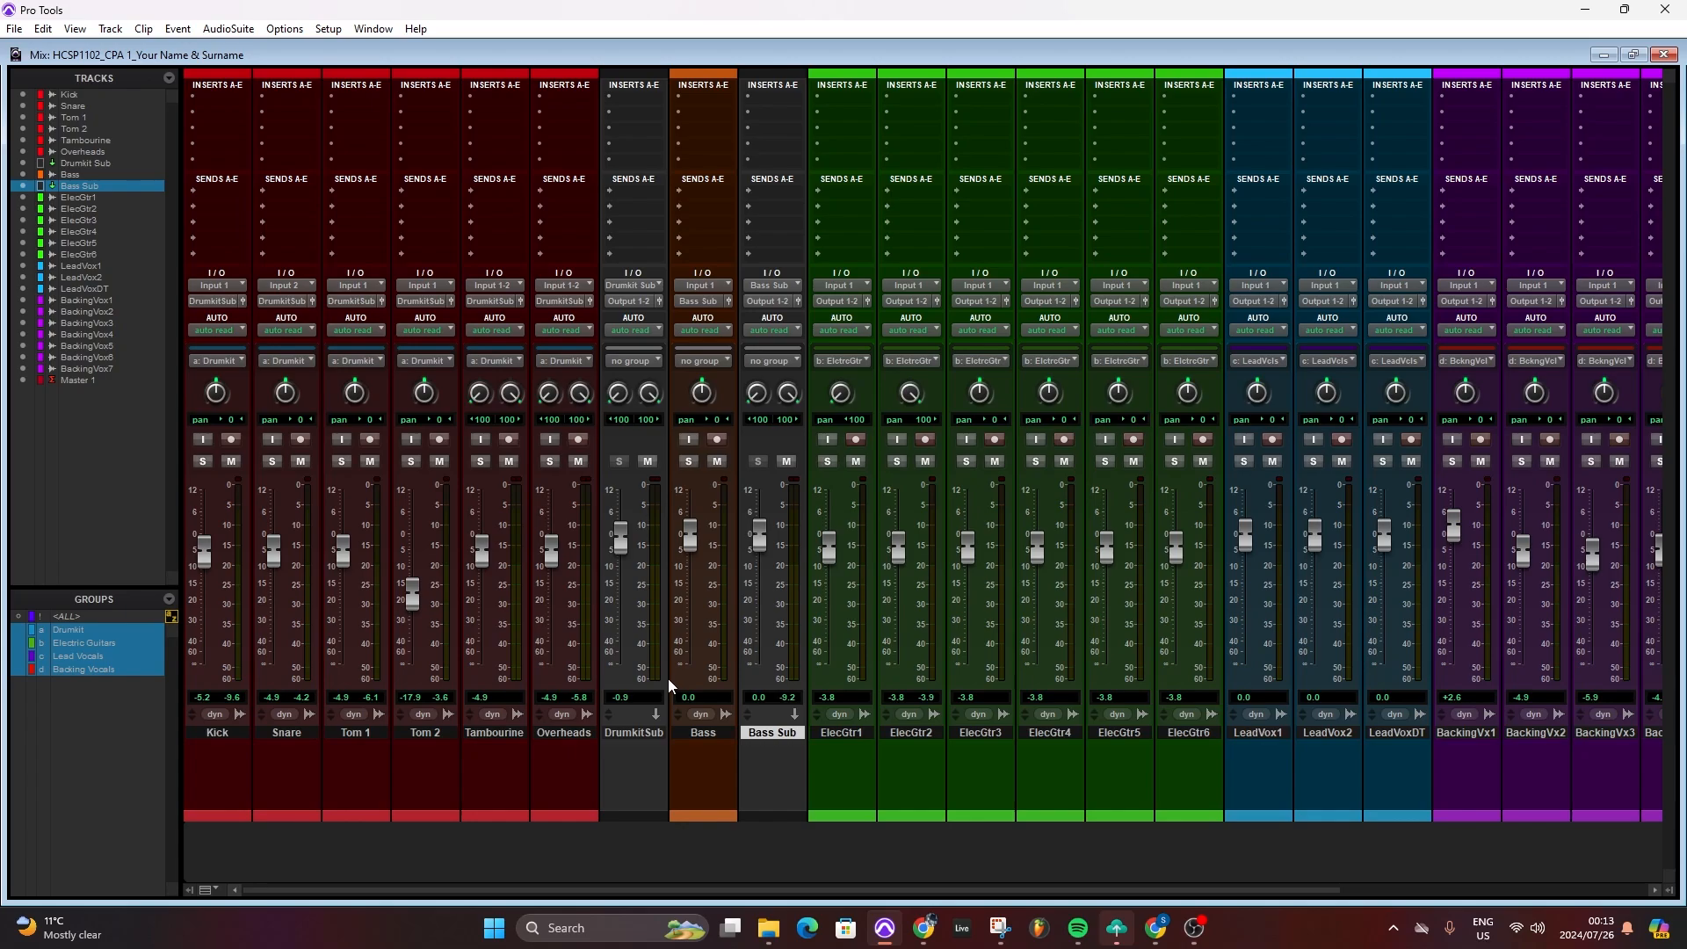
click(847, 734)
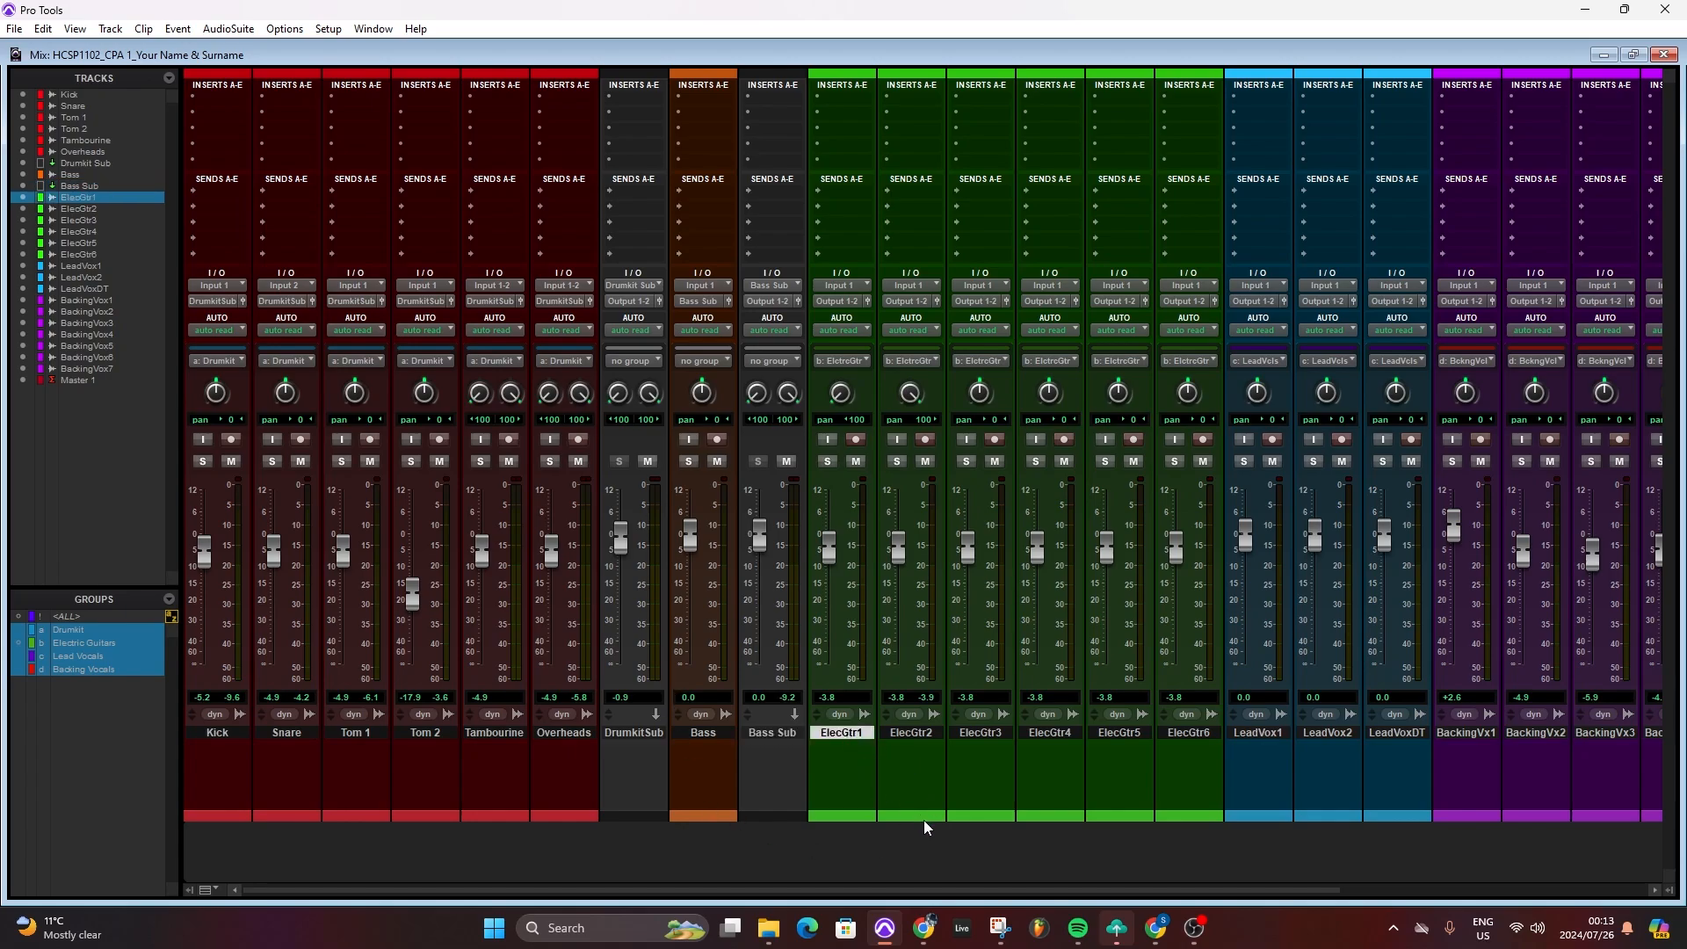
shift+click(1198, 730)
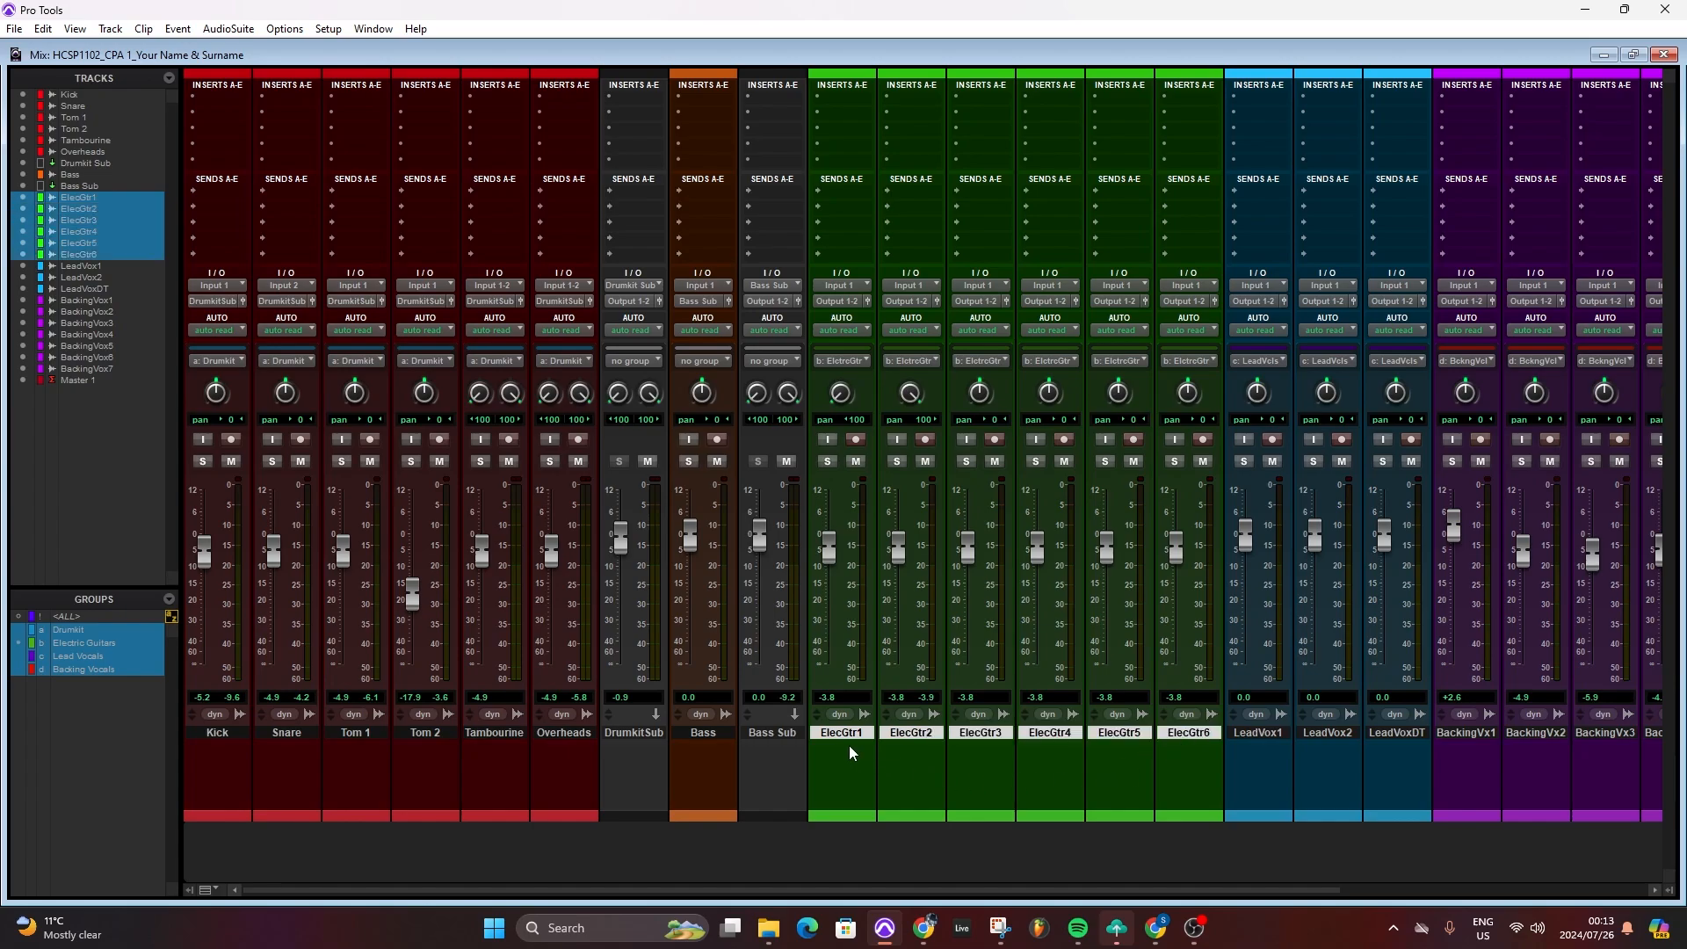
click(1266, 731)
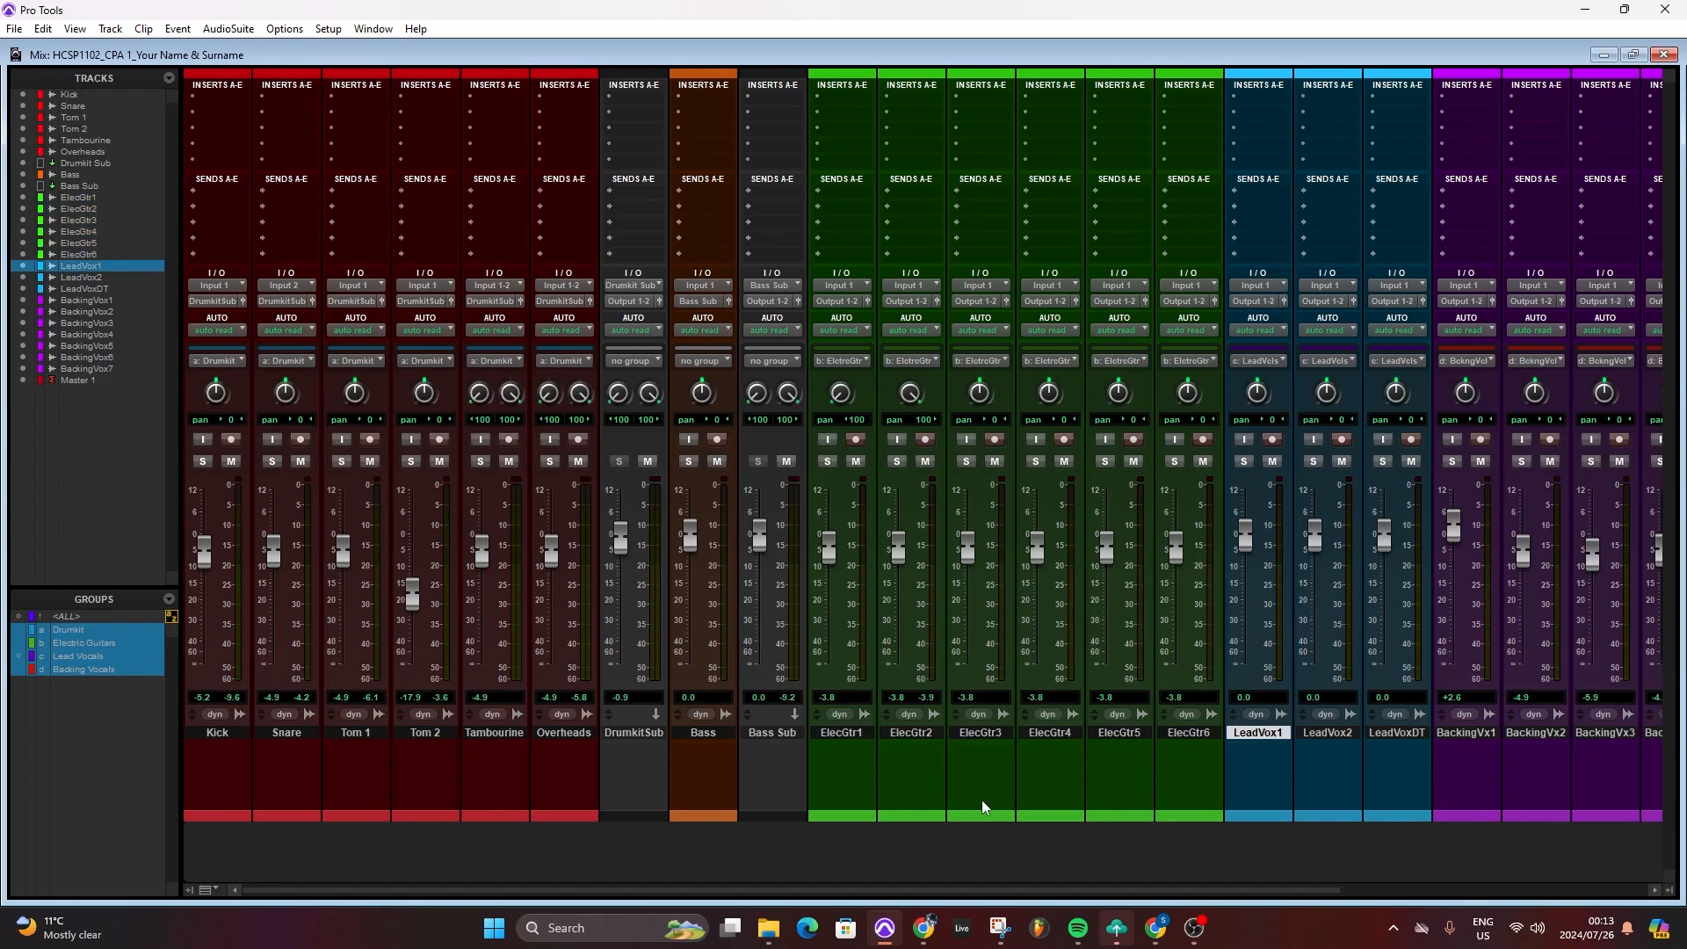
Route the outputs of ElecGtr1 through ElecGtr6 together to a new stereo Aux Input track named Electric Guitar Sub.
click(854, 728)
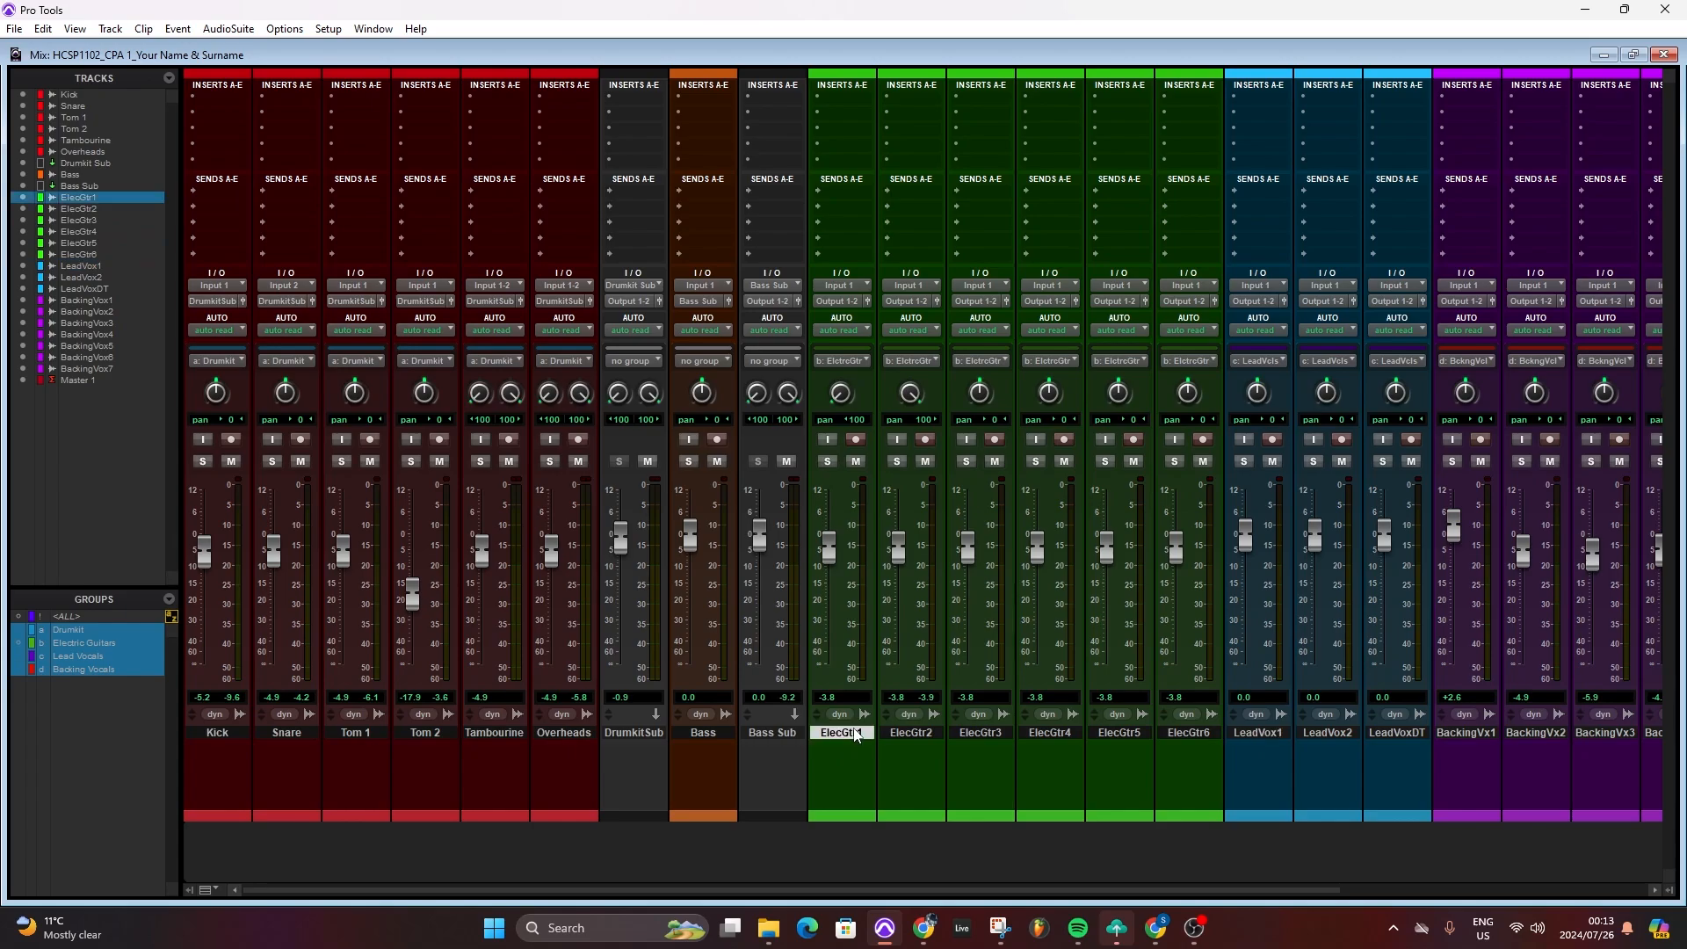
shift+click(1188, 729)
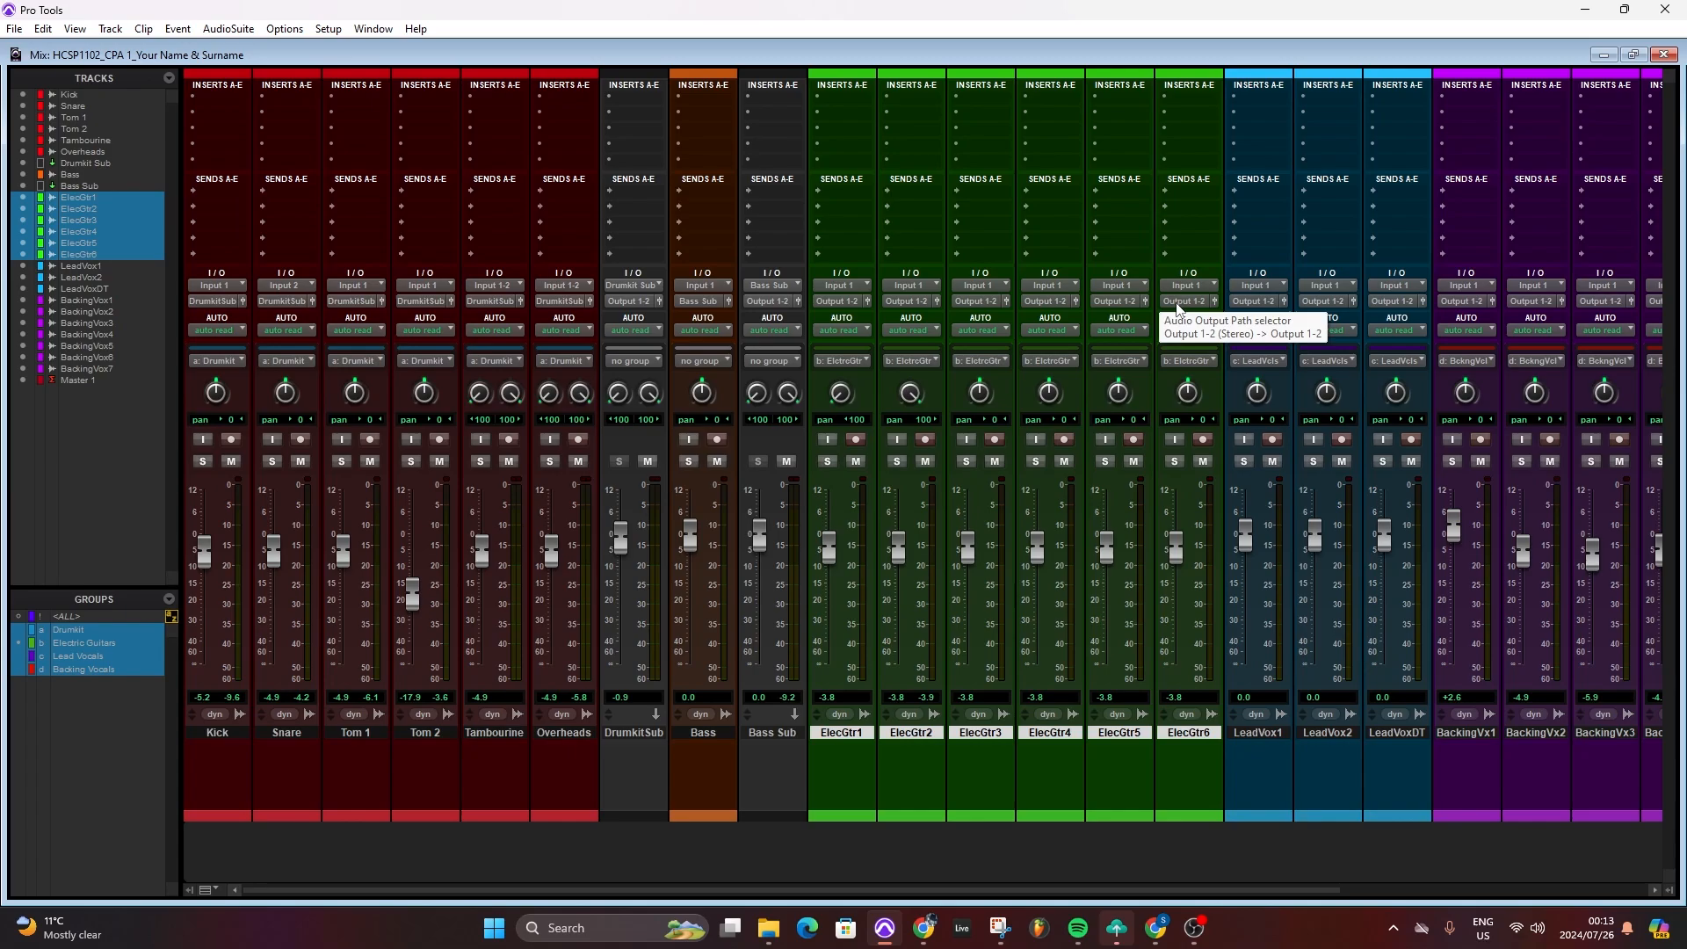
click(1177, 302)
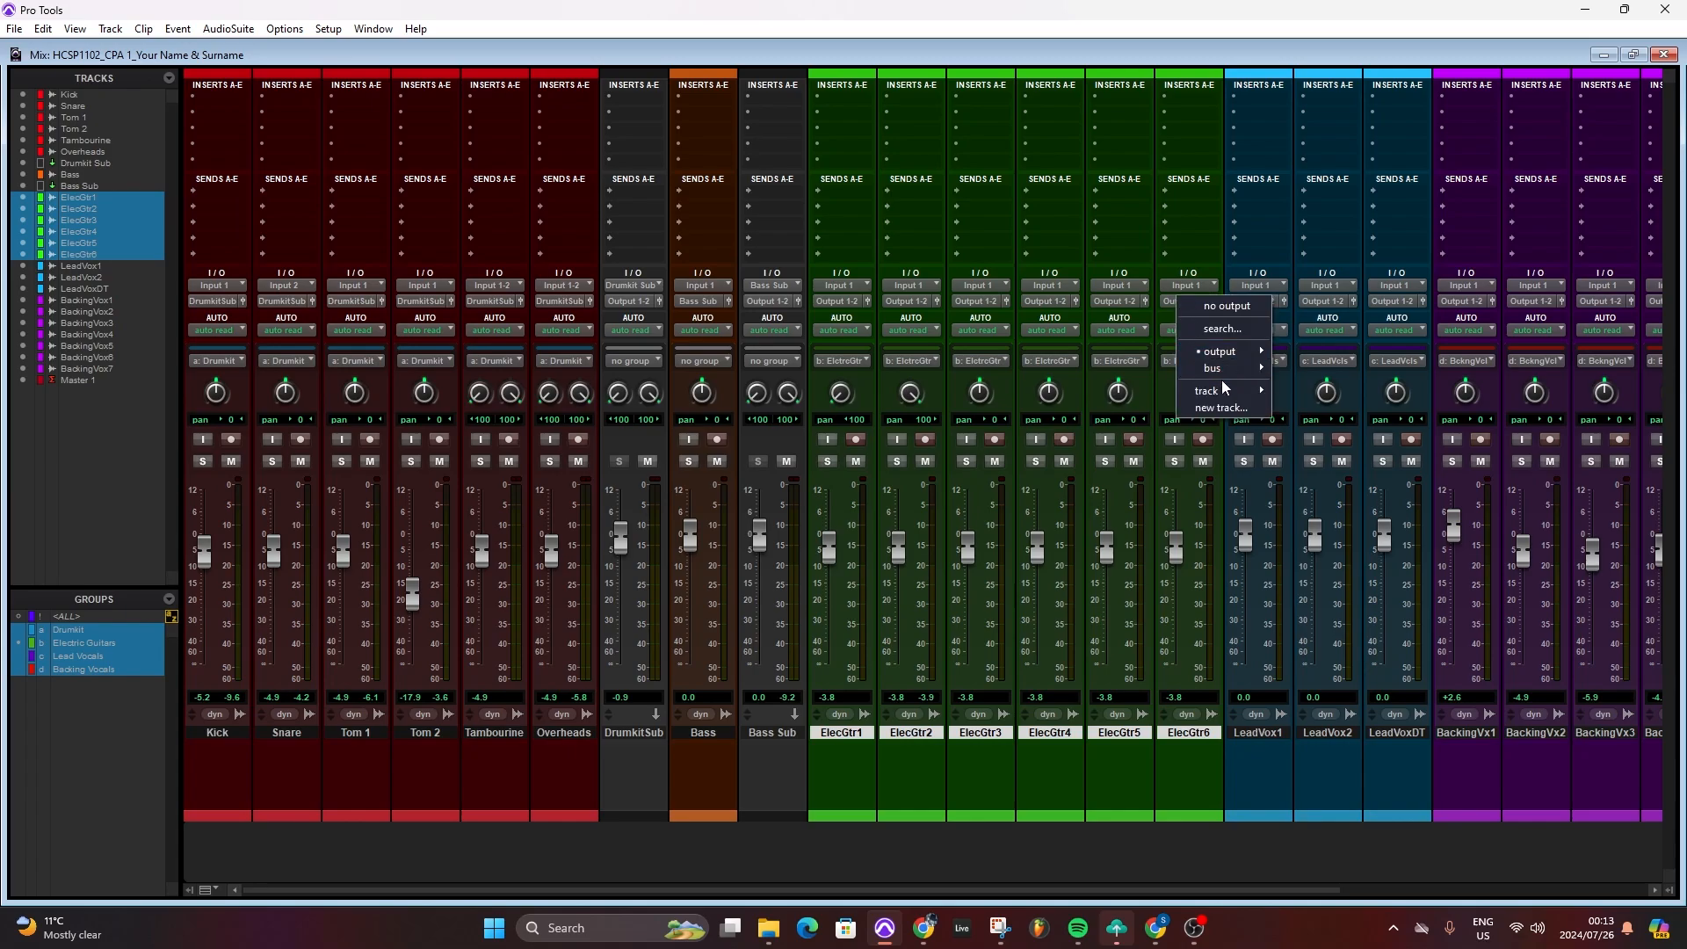
click(1217, 408)
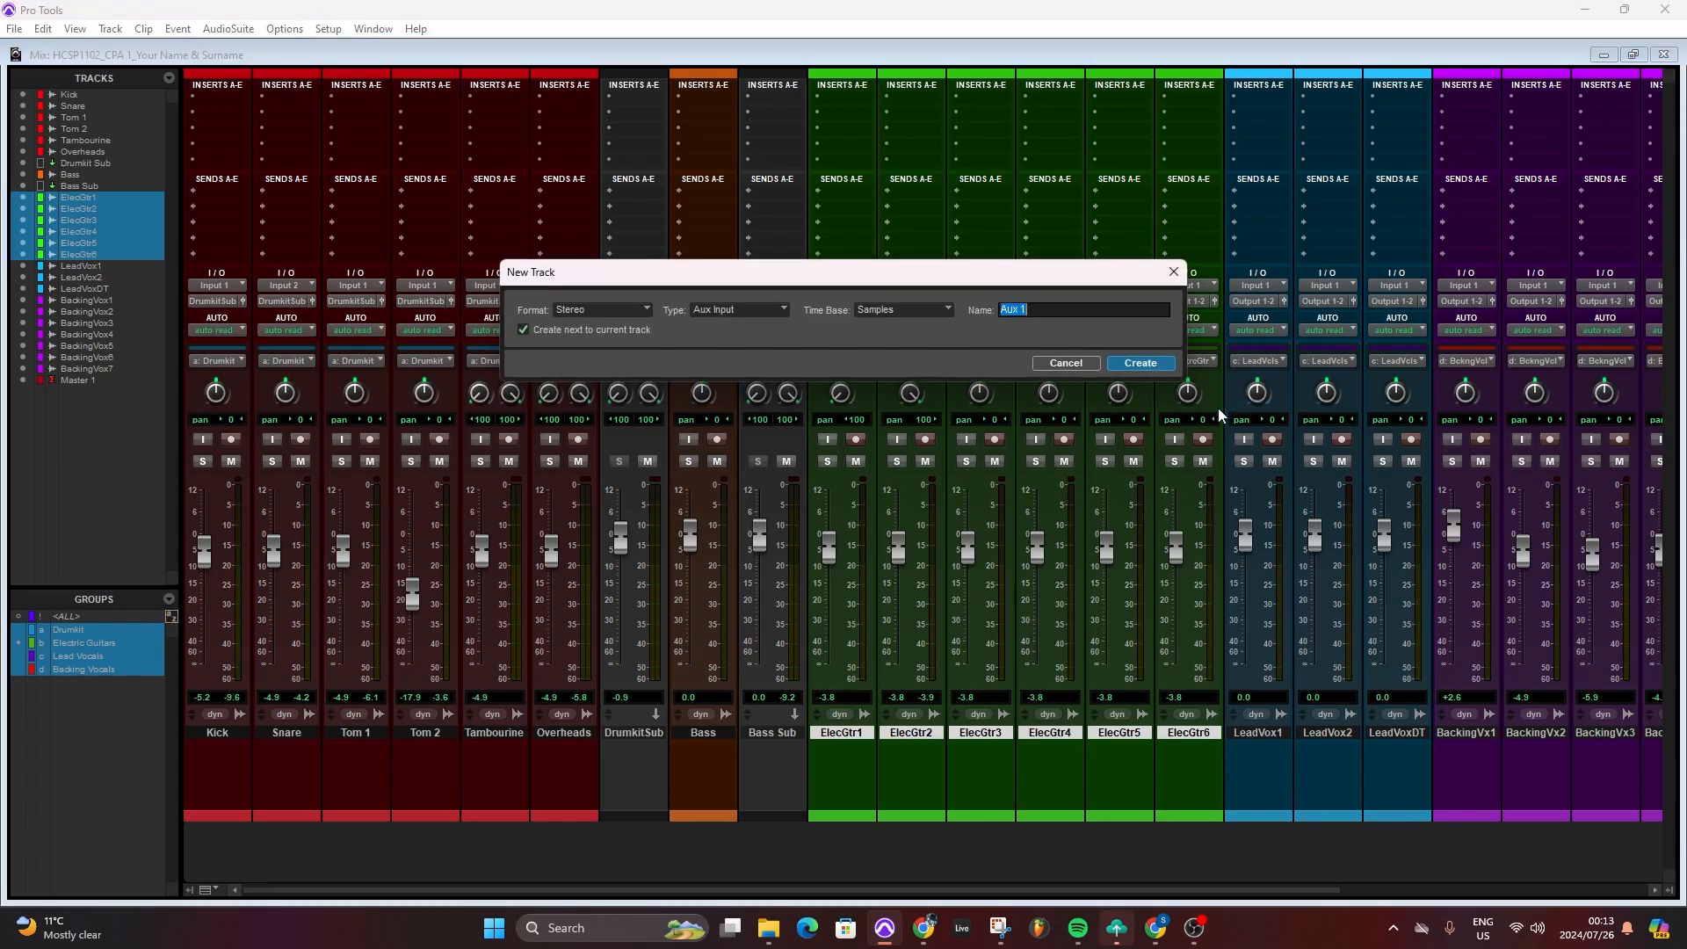
key(BackSpace)
text(E)
text(lectric Guitar Sub)
click(1140, 363)
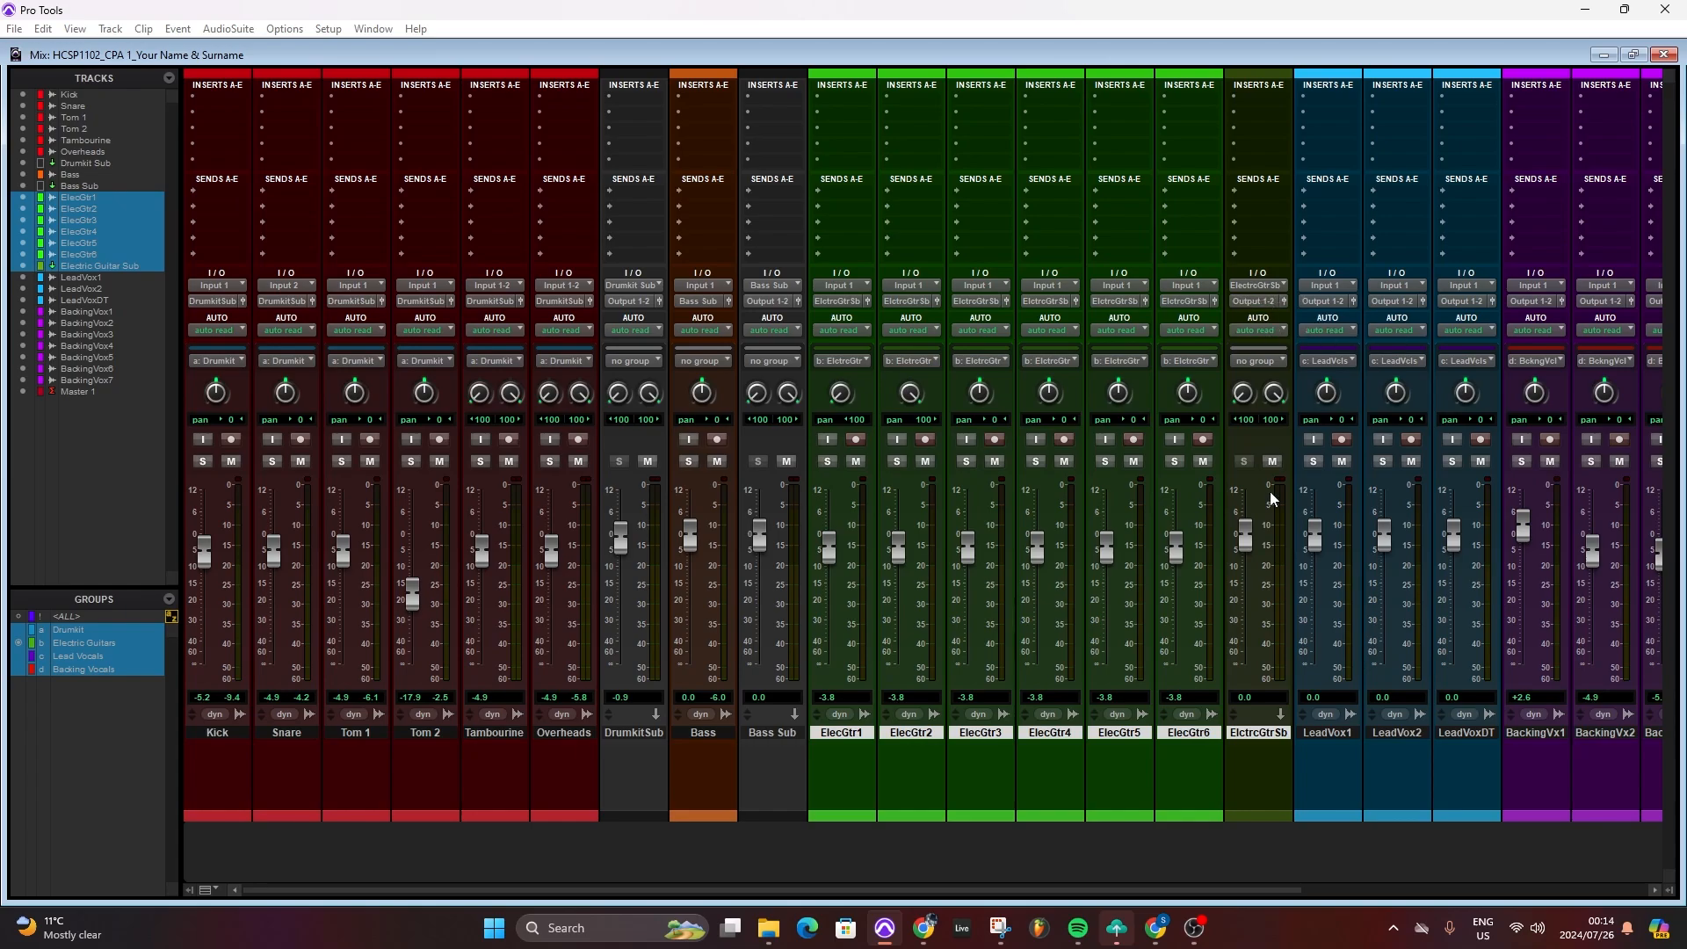
Solo the electric guitars, play the mix and toggle their mutes to check the Electric Guitar Sub signal, then clear the mutes and solos.
click(897, 461)
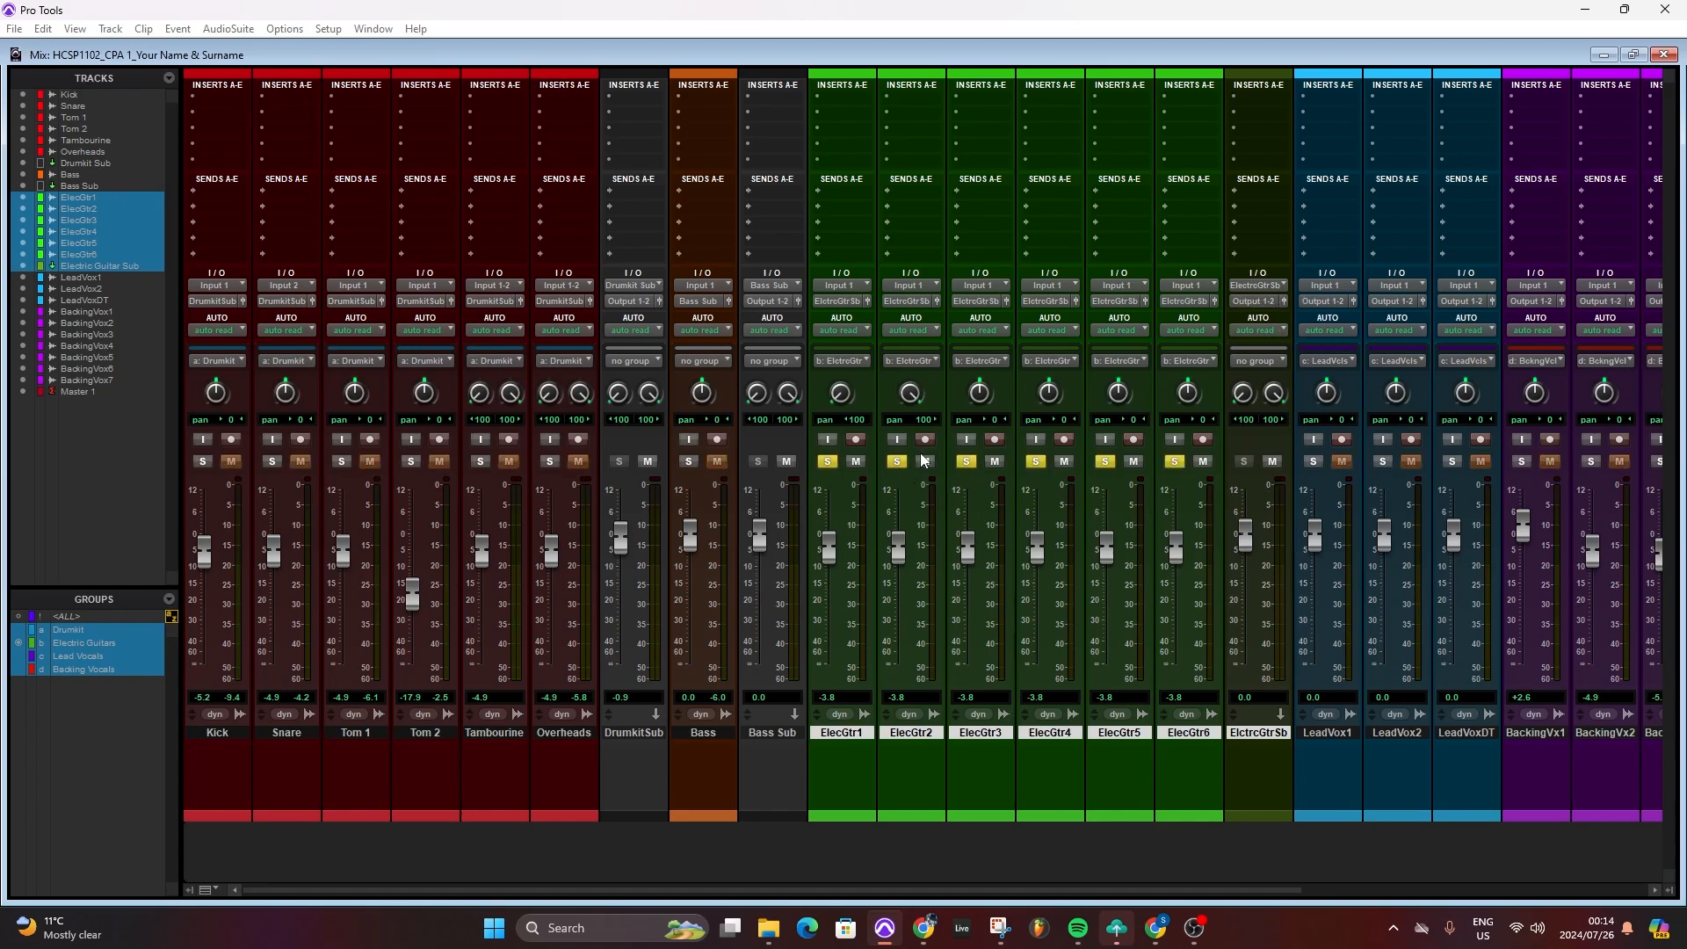
key(space)
click(1133, 461)
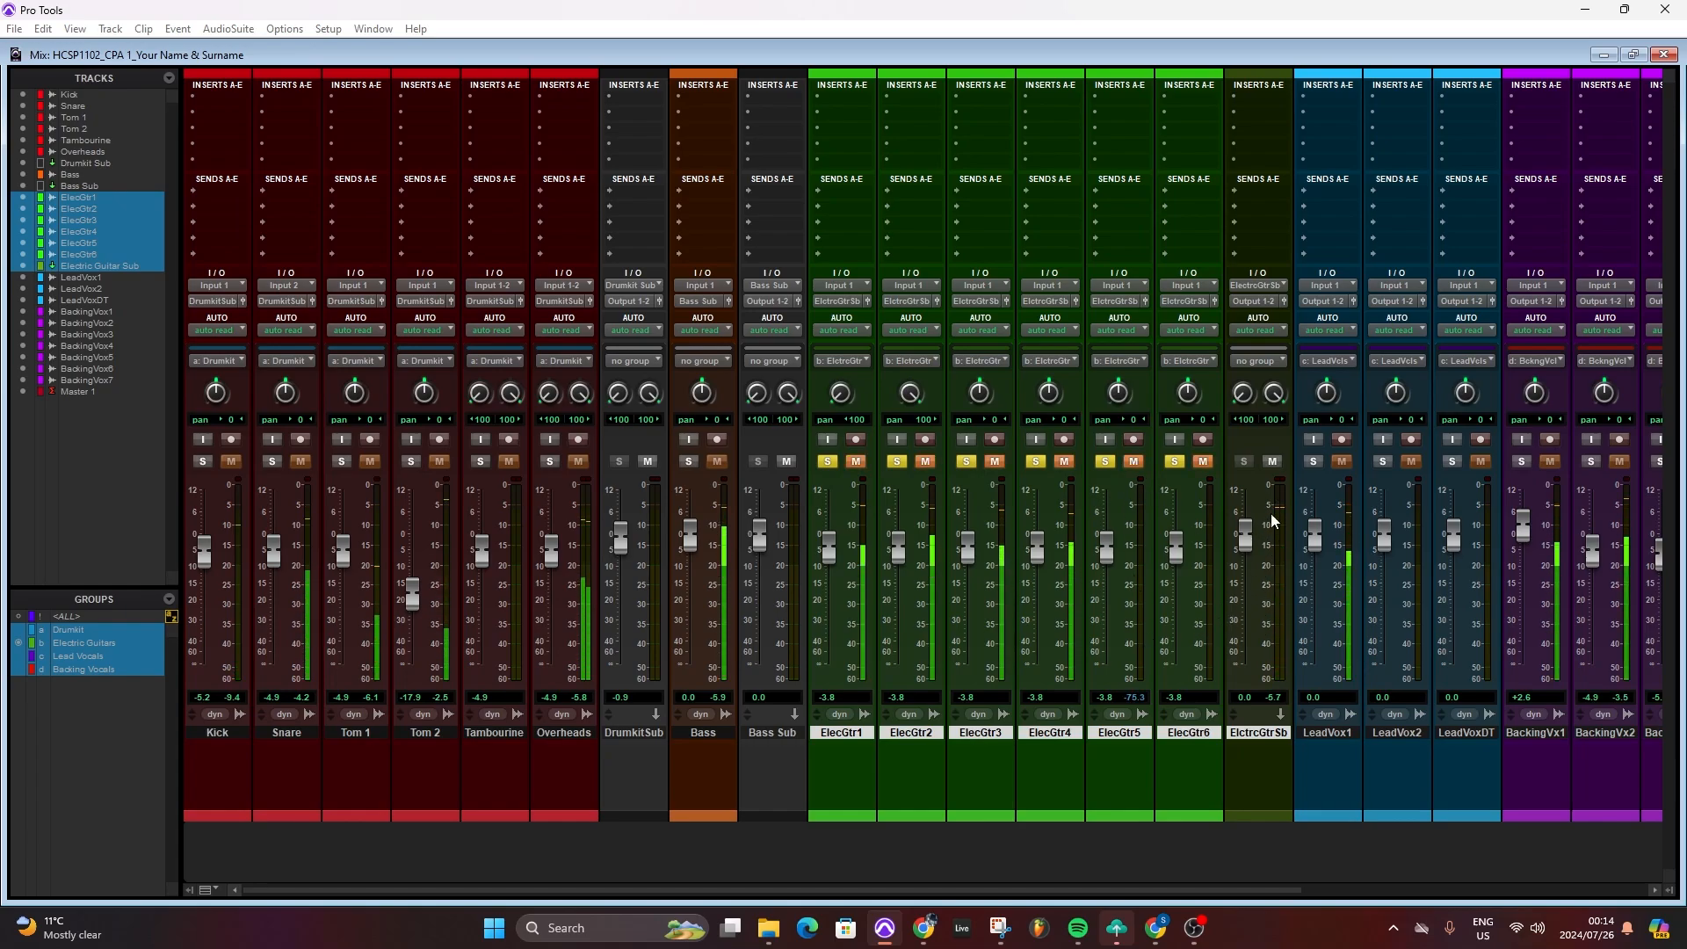
click(1132, 462)
click(1133, 462)
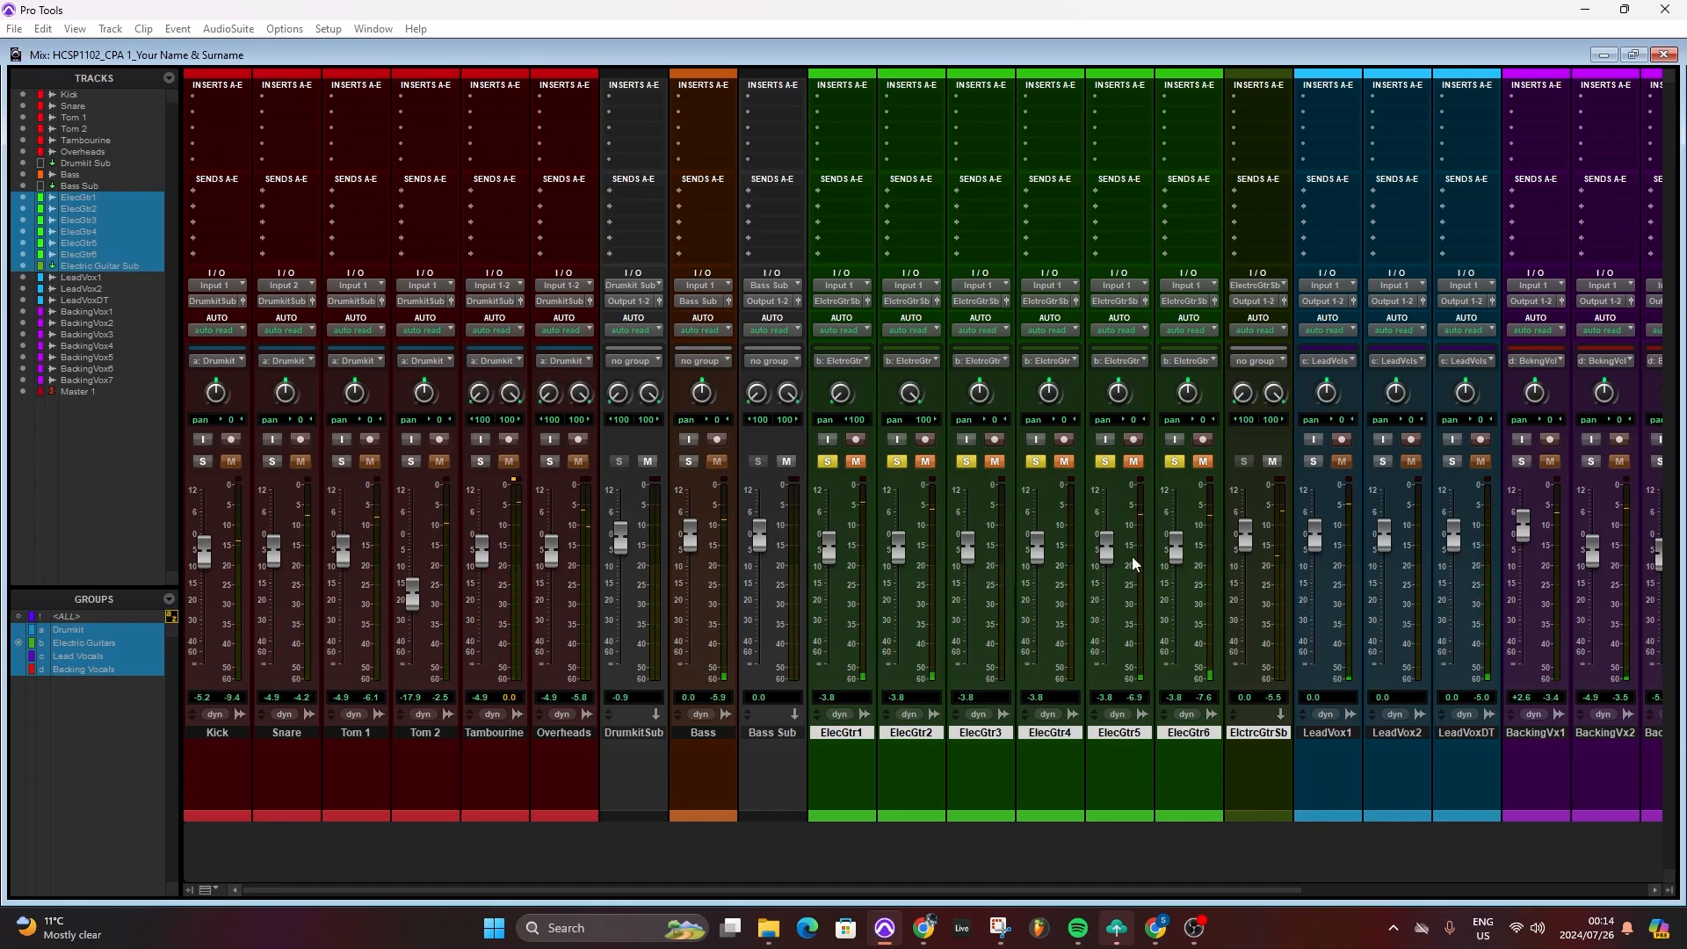
click(1132, 462)
click(896, 461)
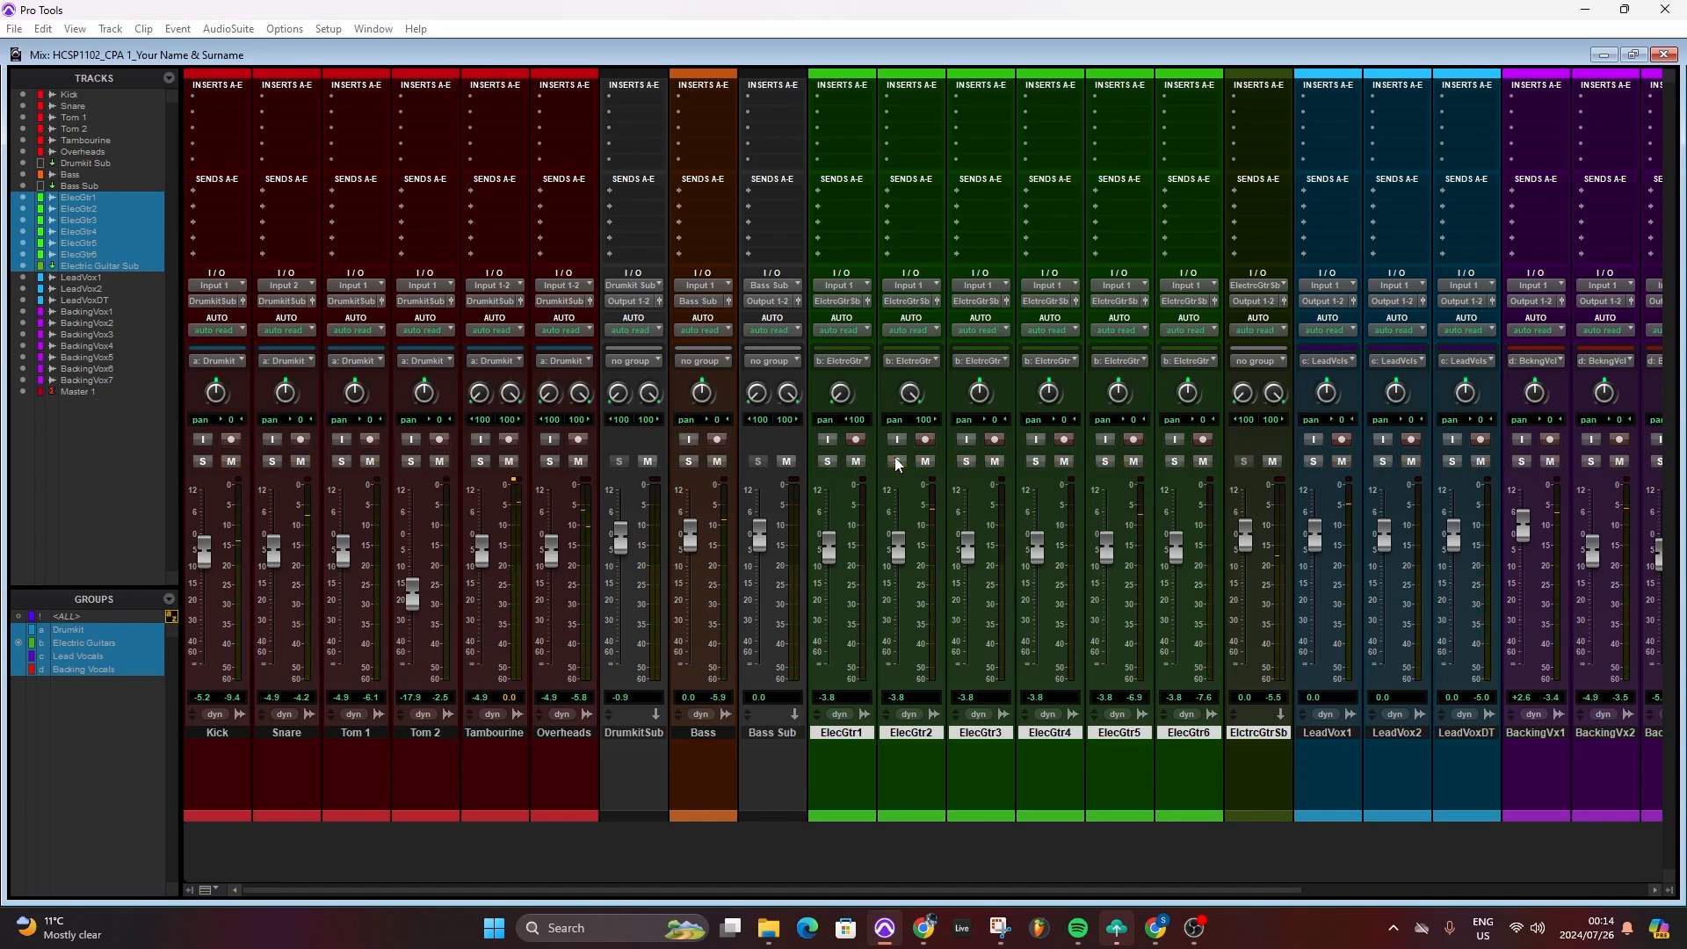
Route the outputs of LeadVox1, LeadVox2 and LeadVoxDT together to a new stereo Aux Input track named Lead Vocal Sub.
click(1322, 734)
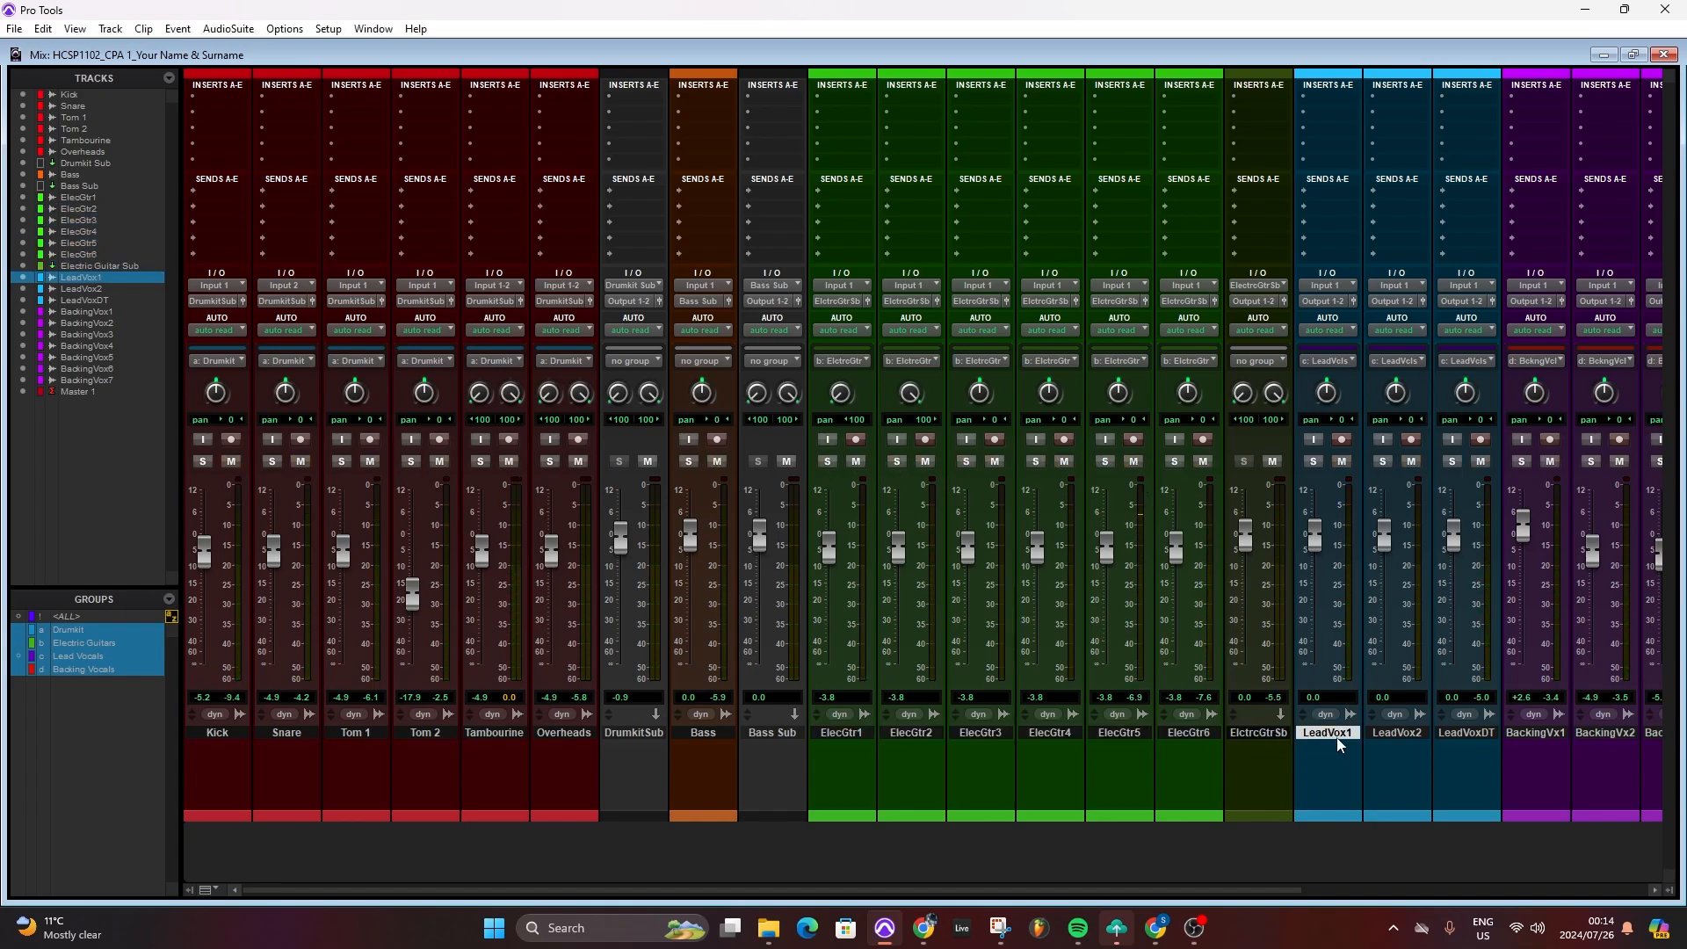
shift+click(1479, 736)
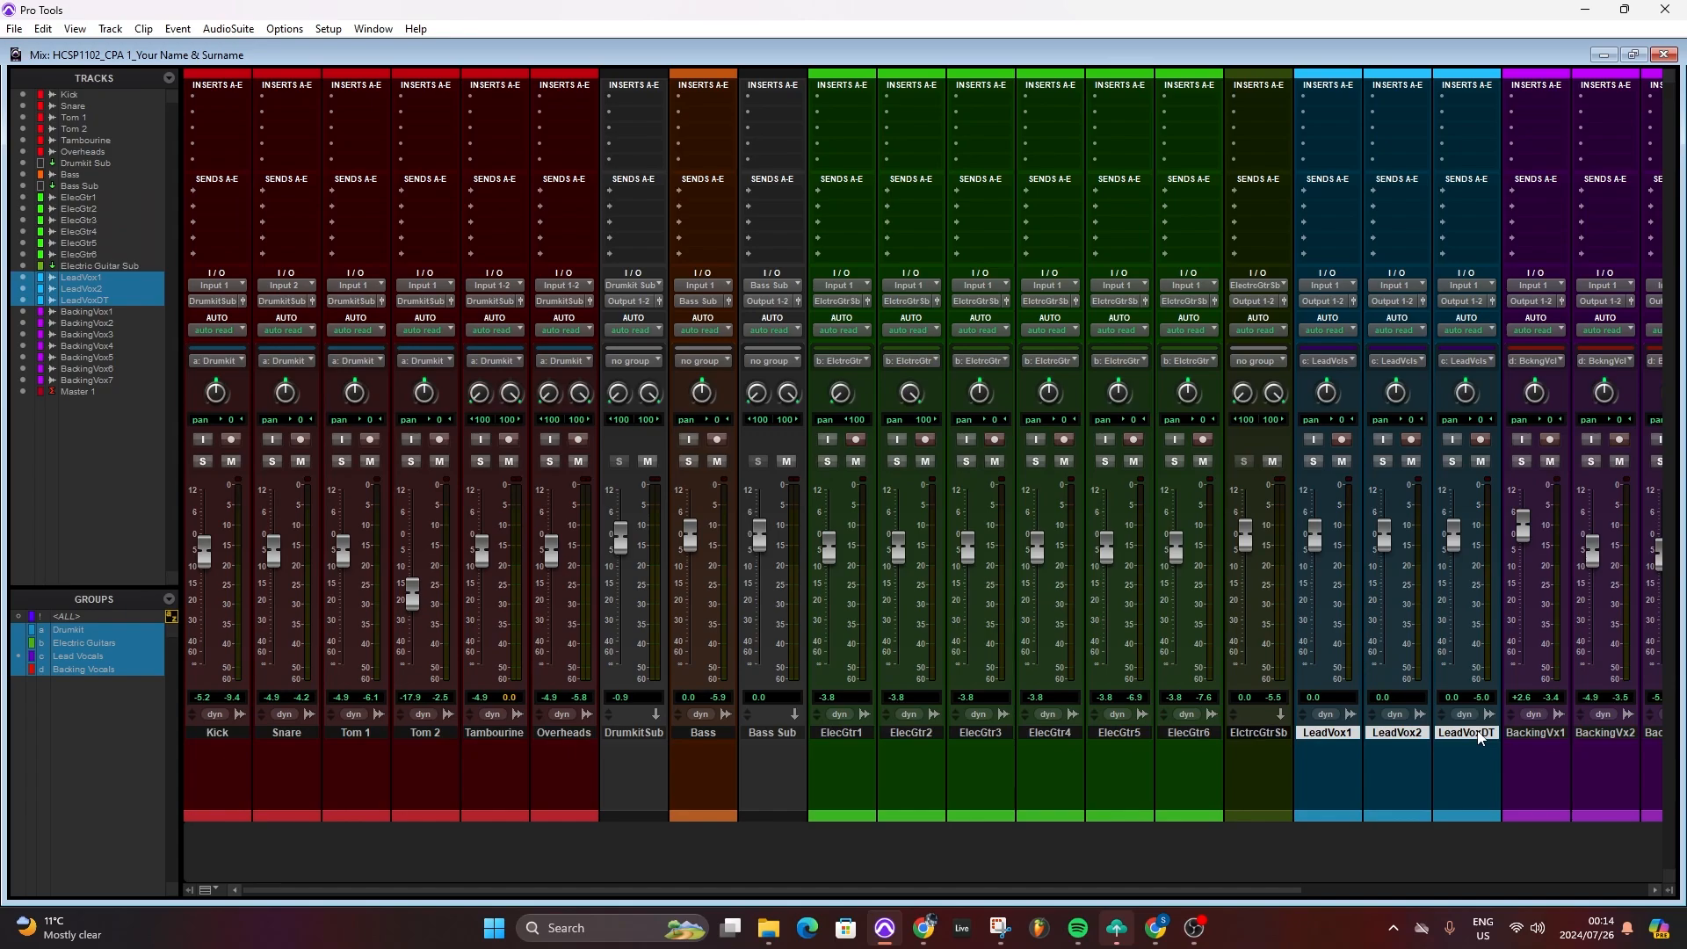
click(1462, 301)
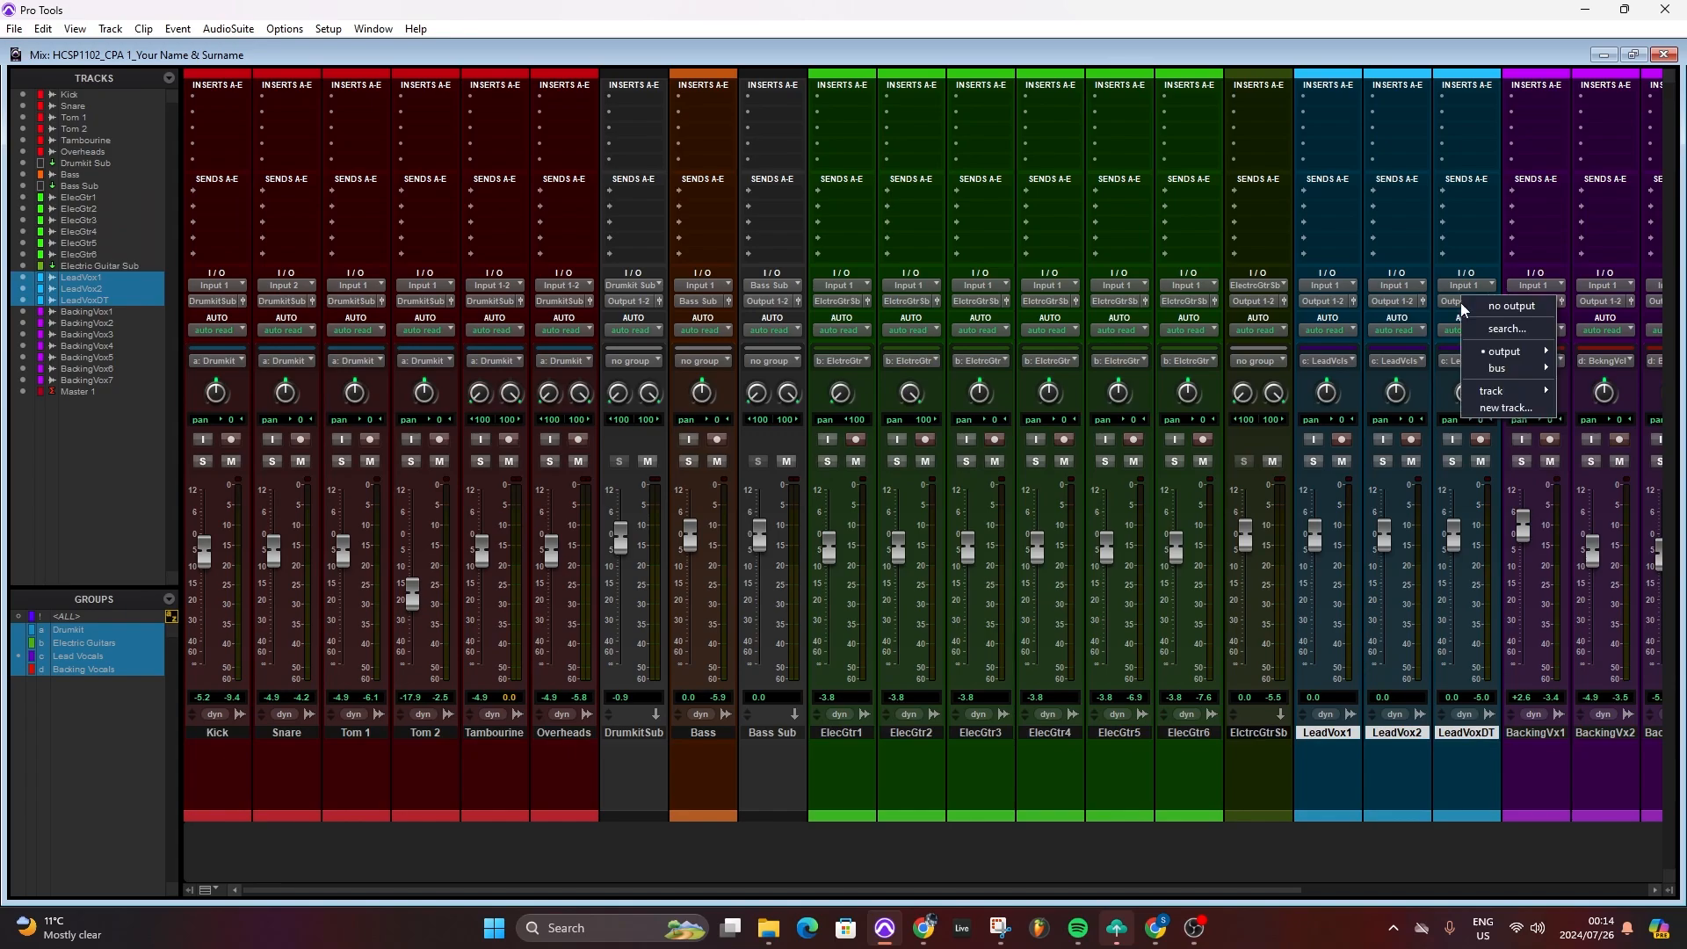
click(1494, 404)
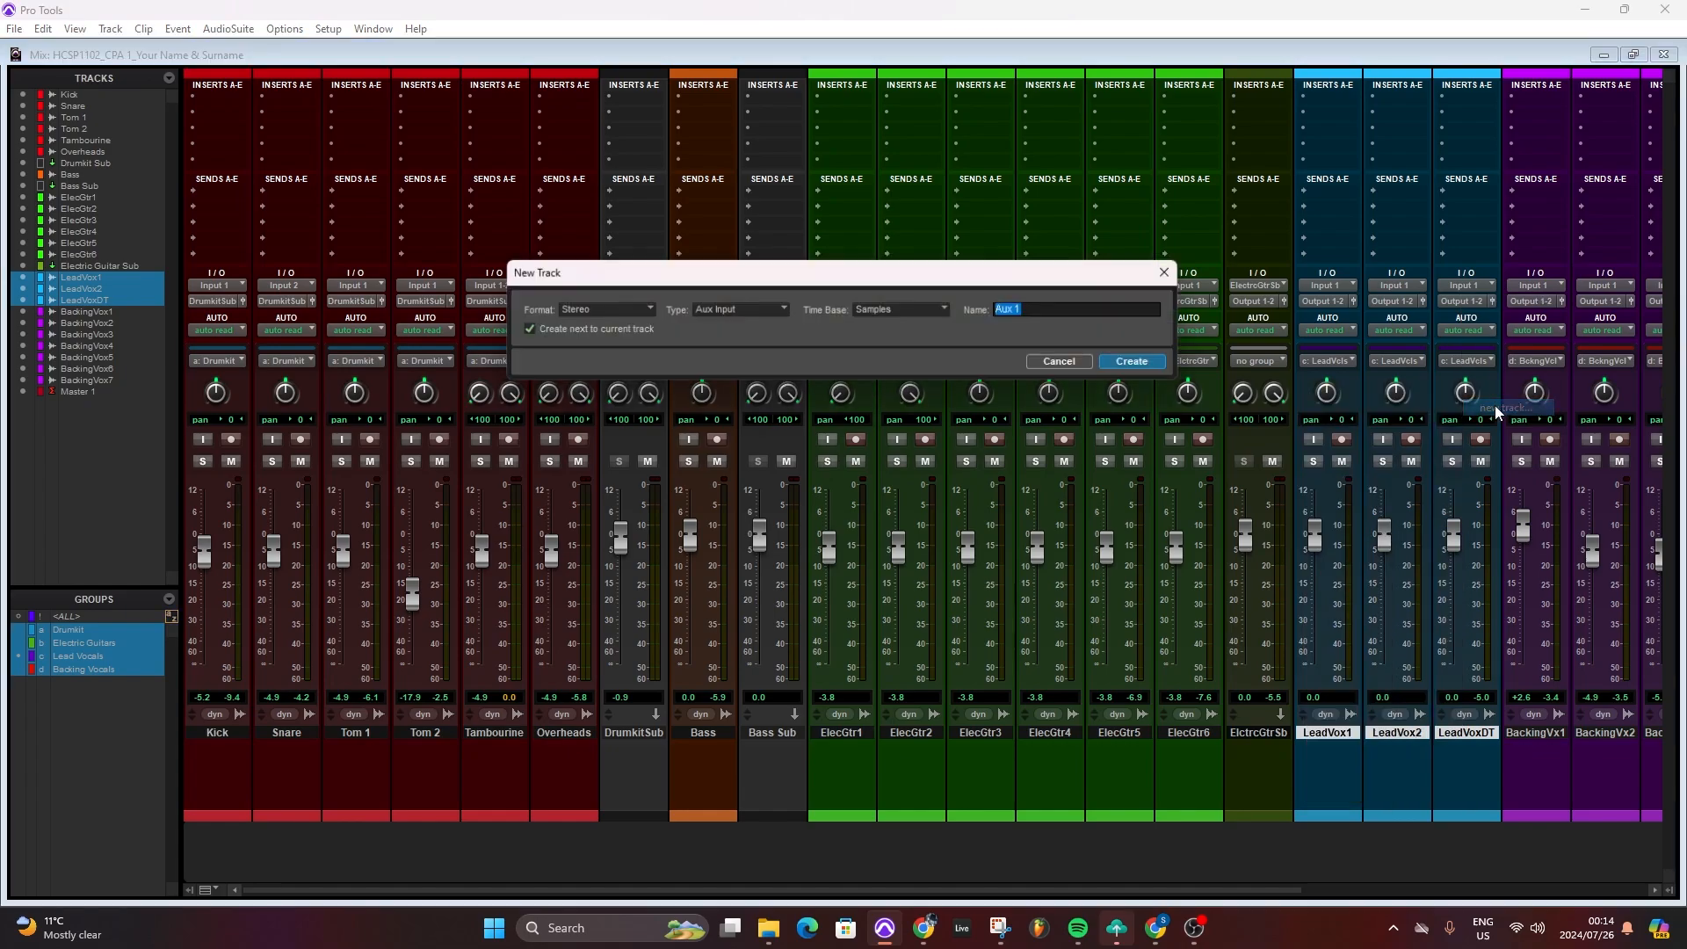
text(Lead Vocal Sub)
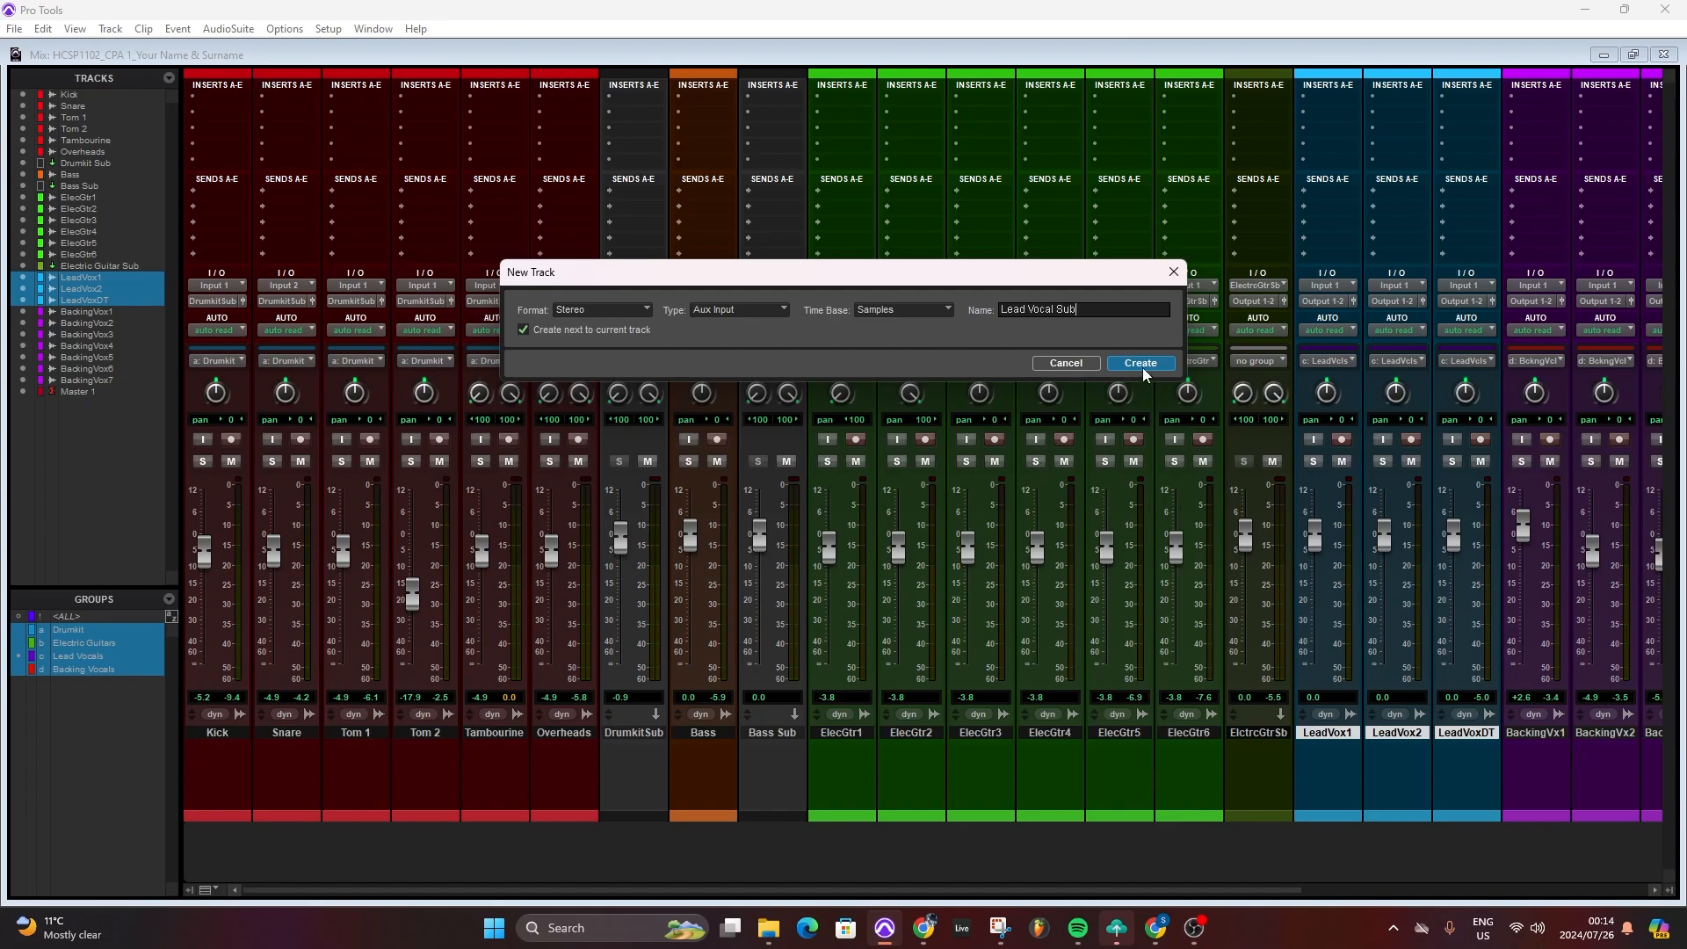
click(1142, 363)
Route the outputs of BackingVox1 through BackingVox7 together to a new stereo Aux Input track named Backing Vocals Sub.
scroll(1470, 715, right, 3)
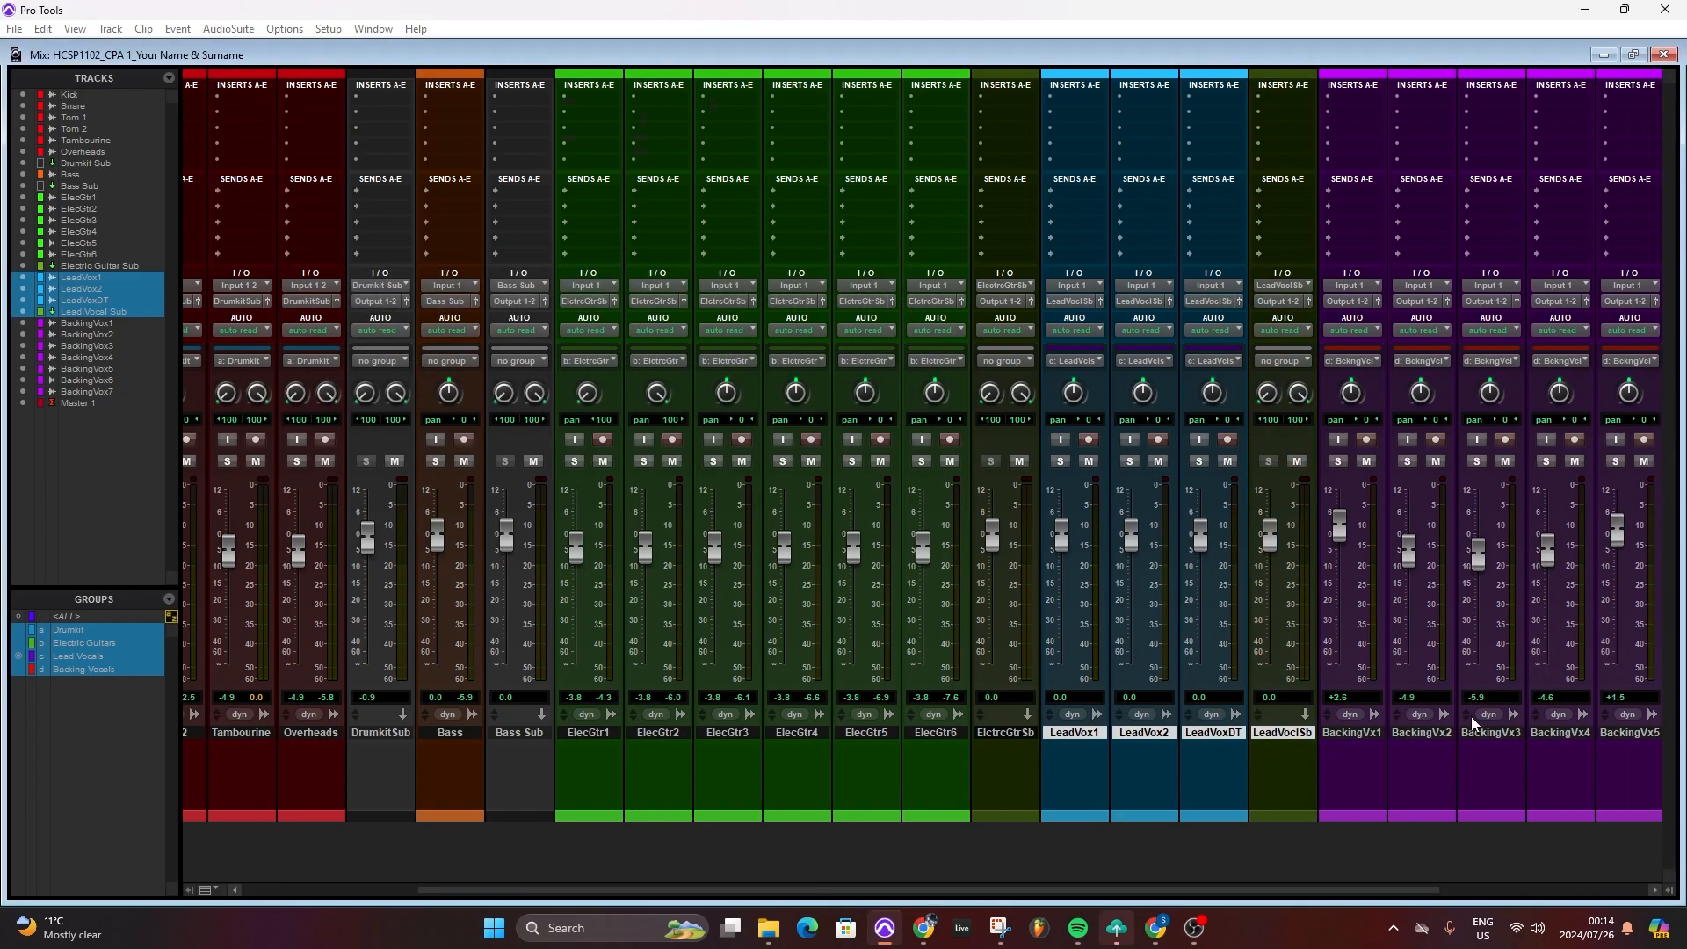
scroll(1472, 715, right, 4)
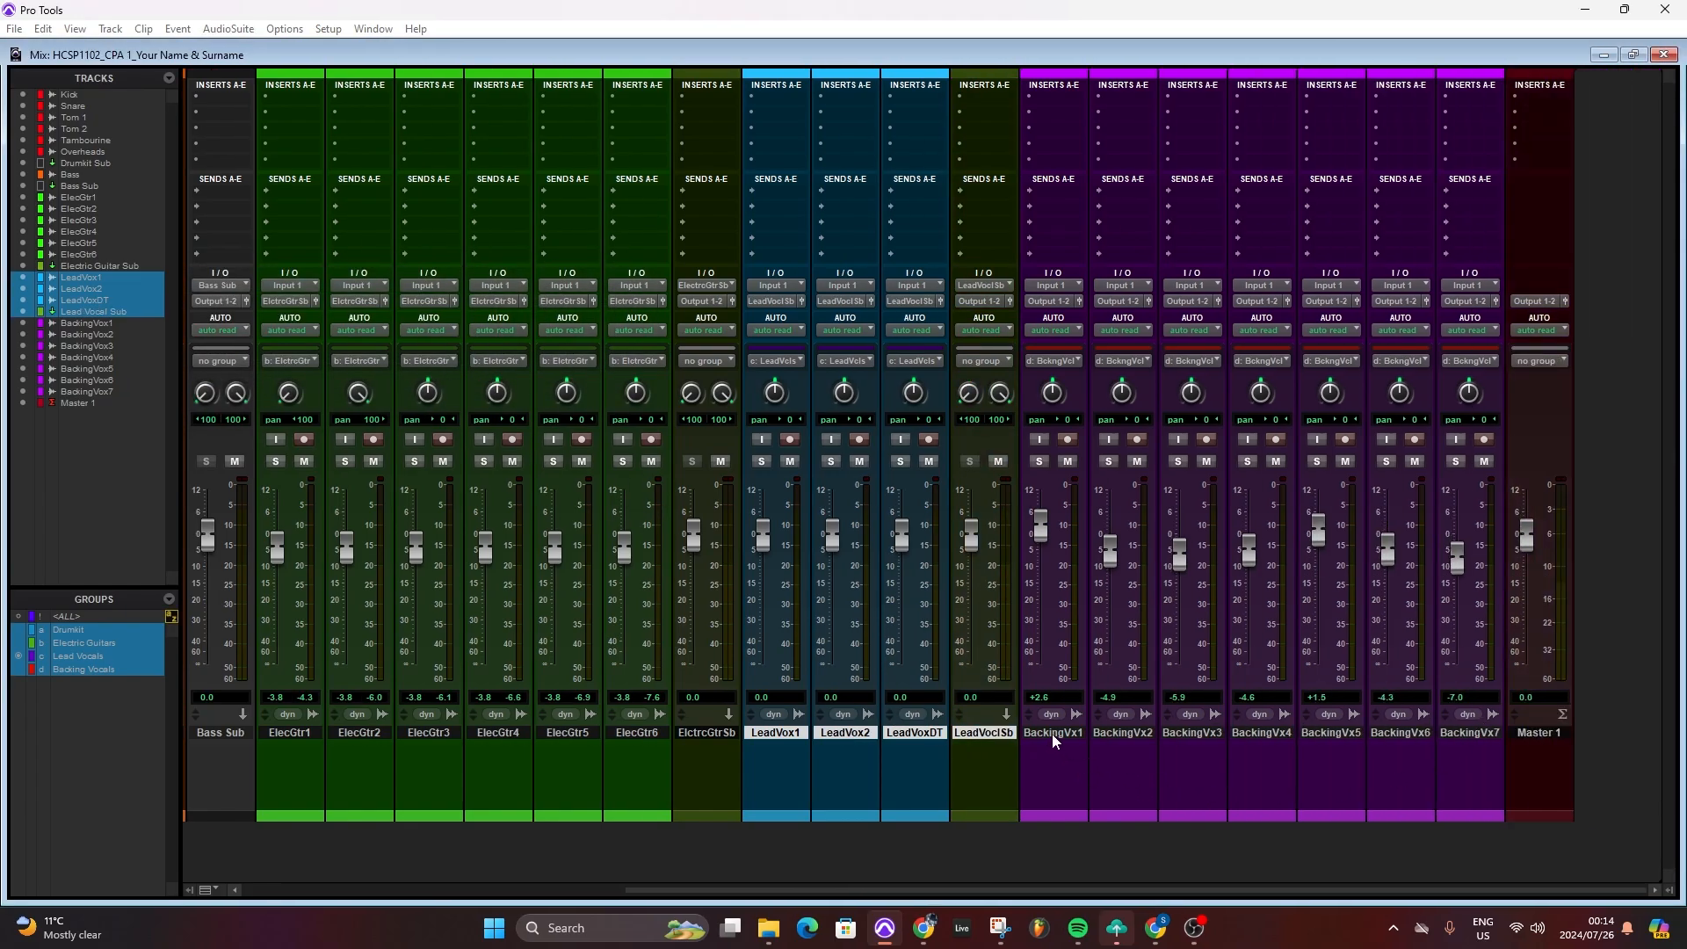
click(1053, 734)
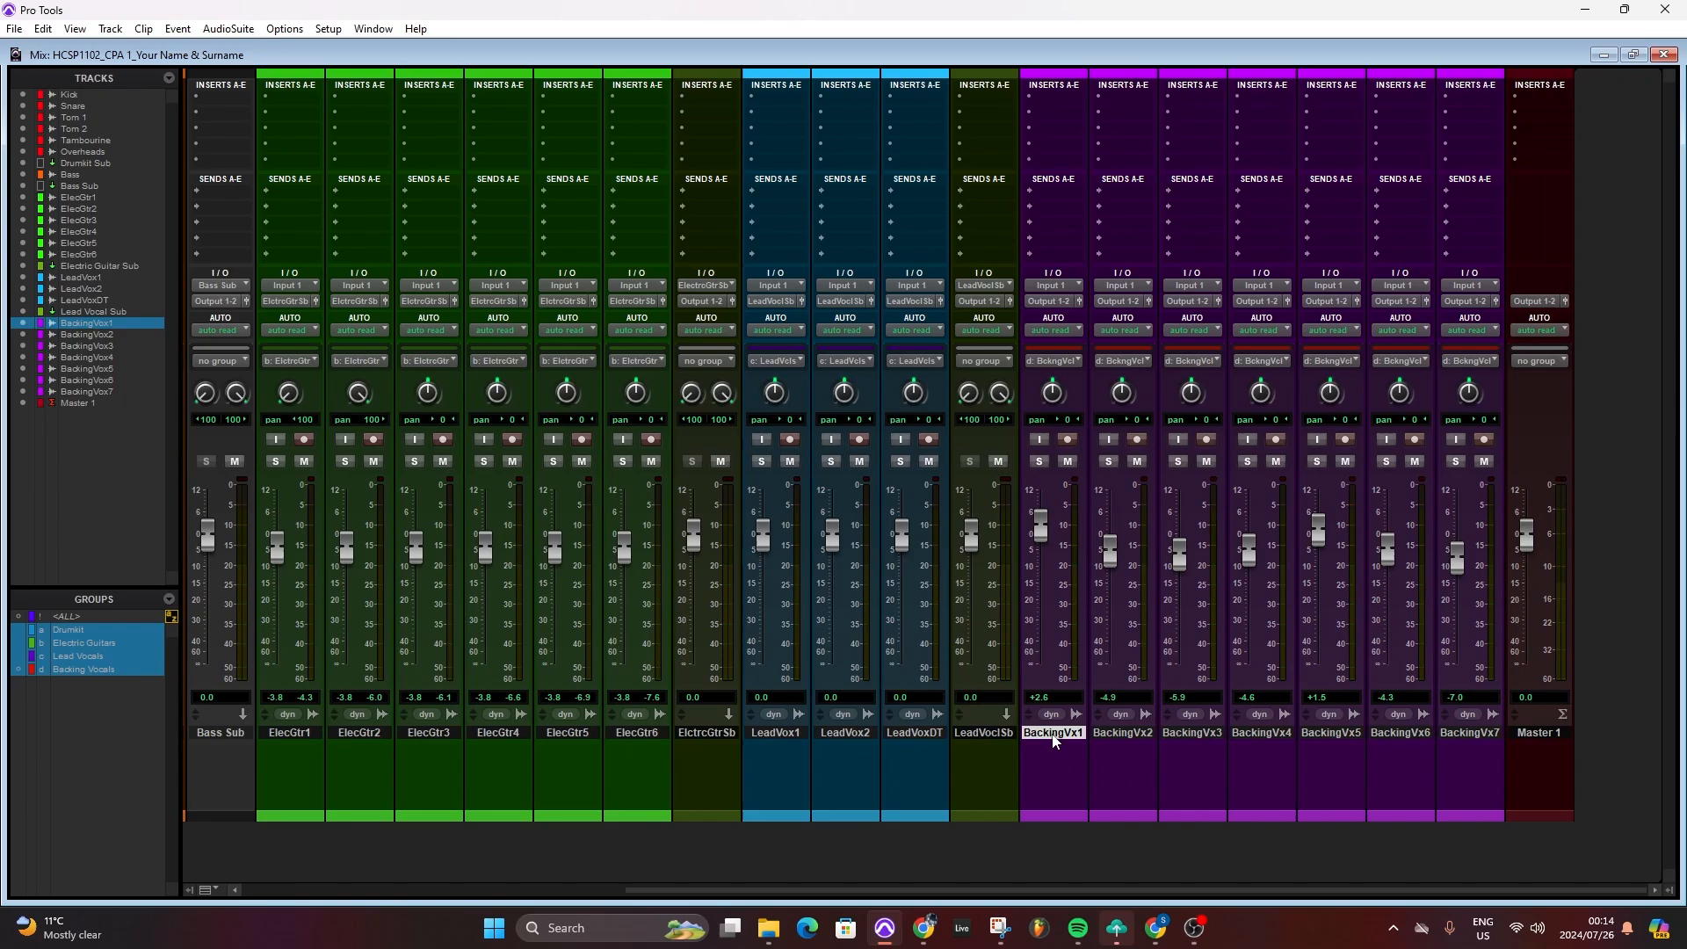
shift+click(1467, 731)
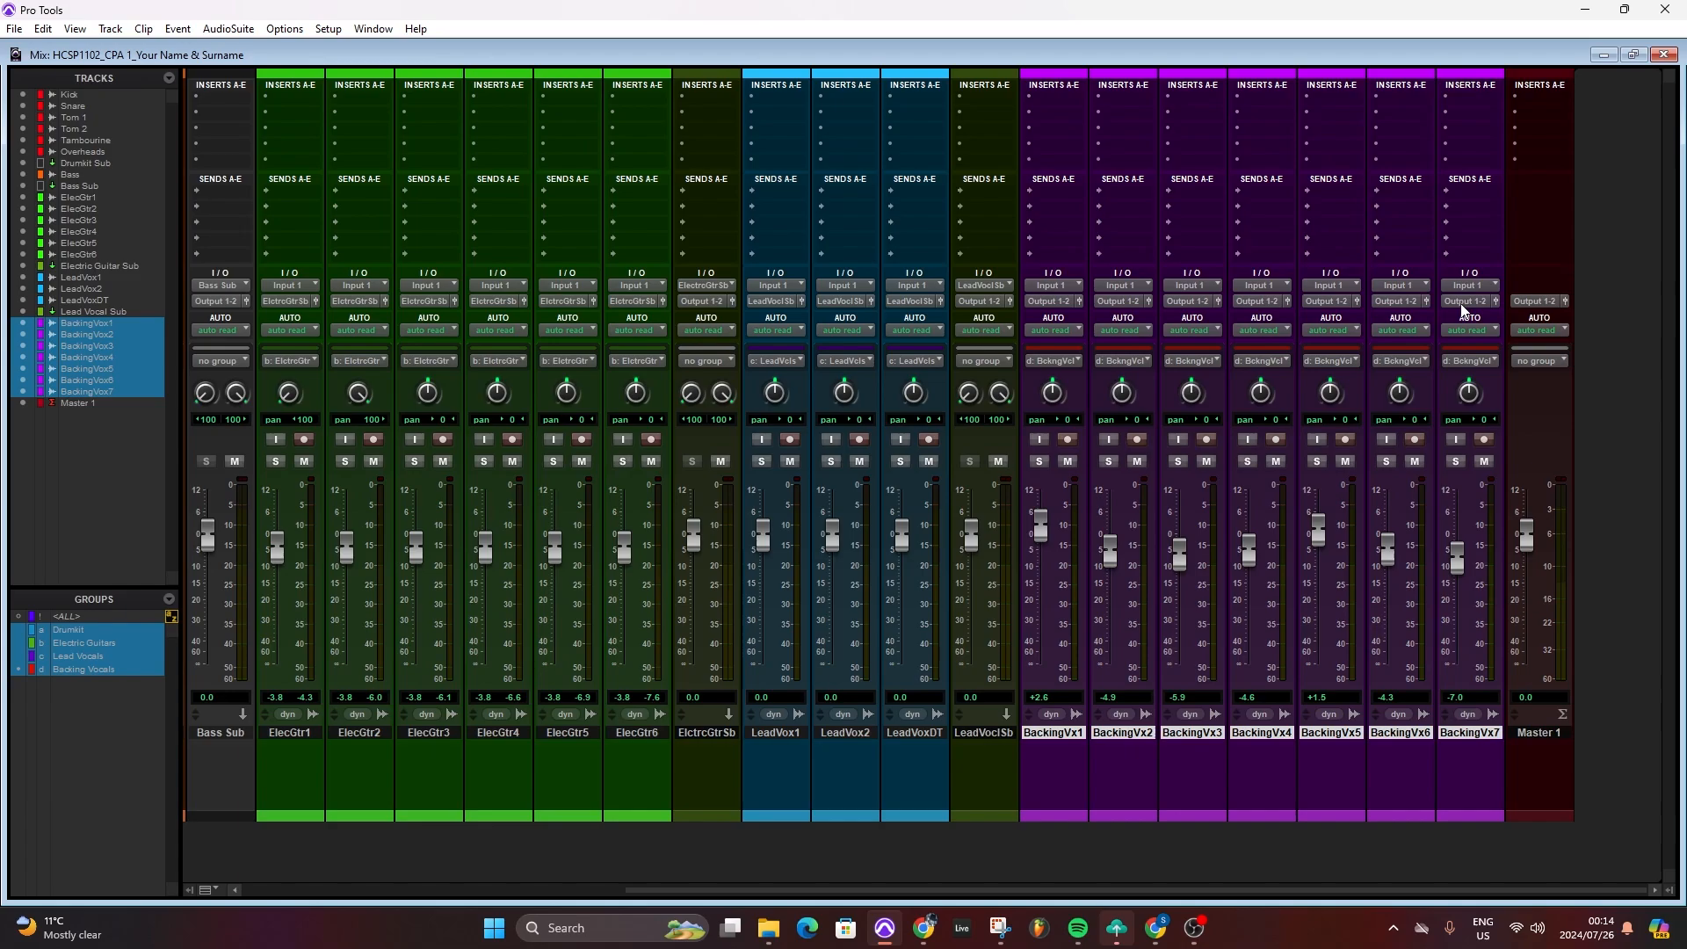
click(1463, 302)
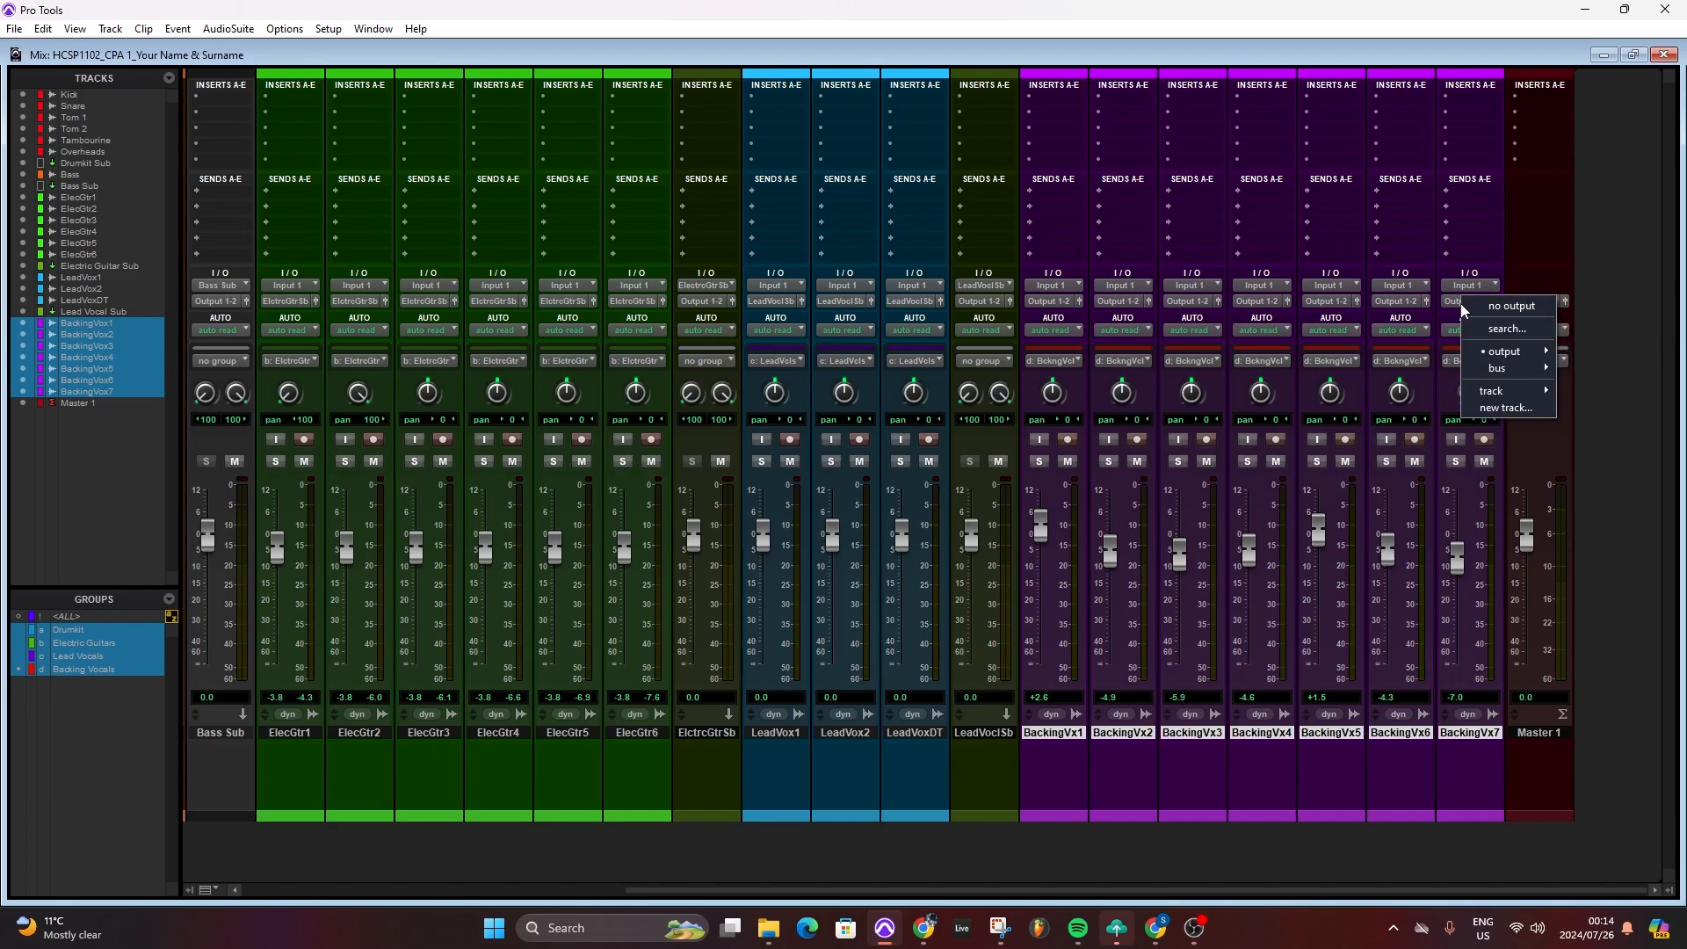
click(1503, 409)
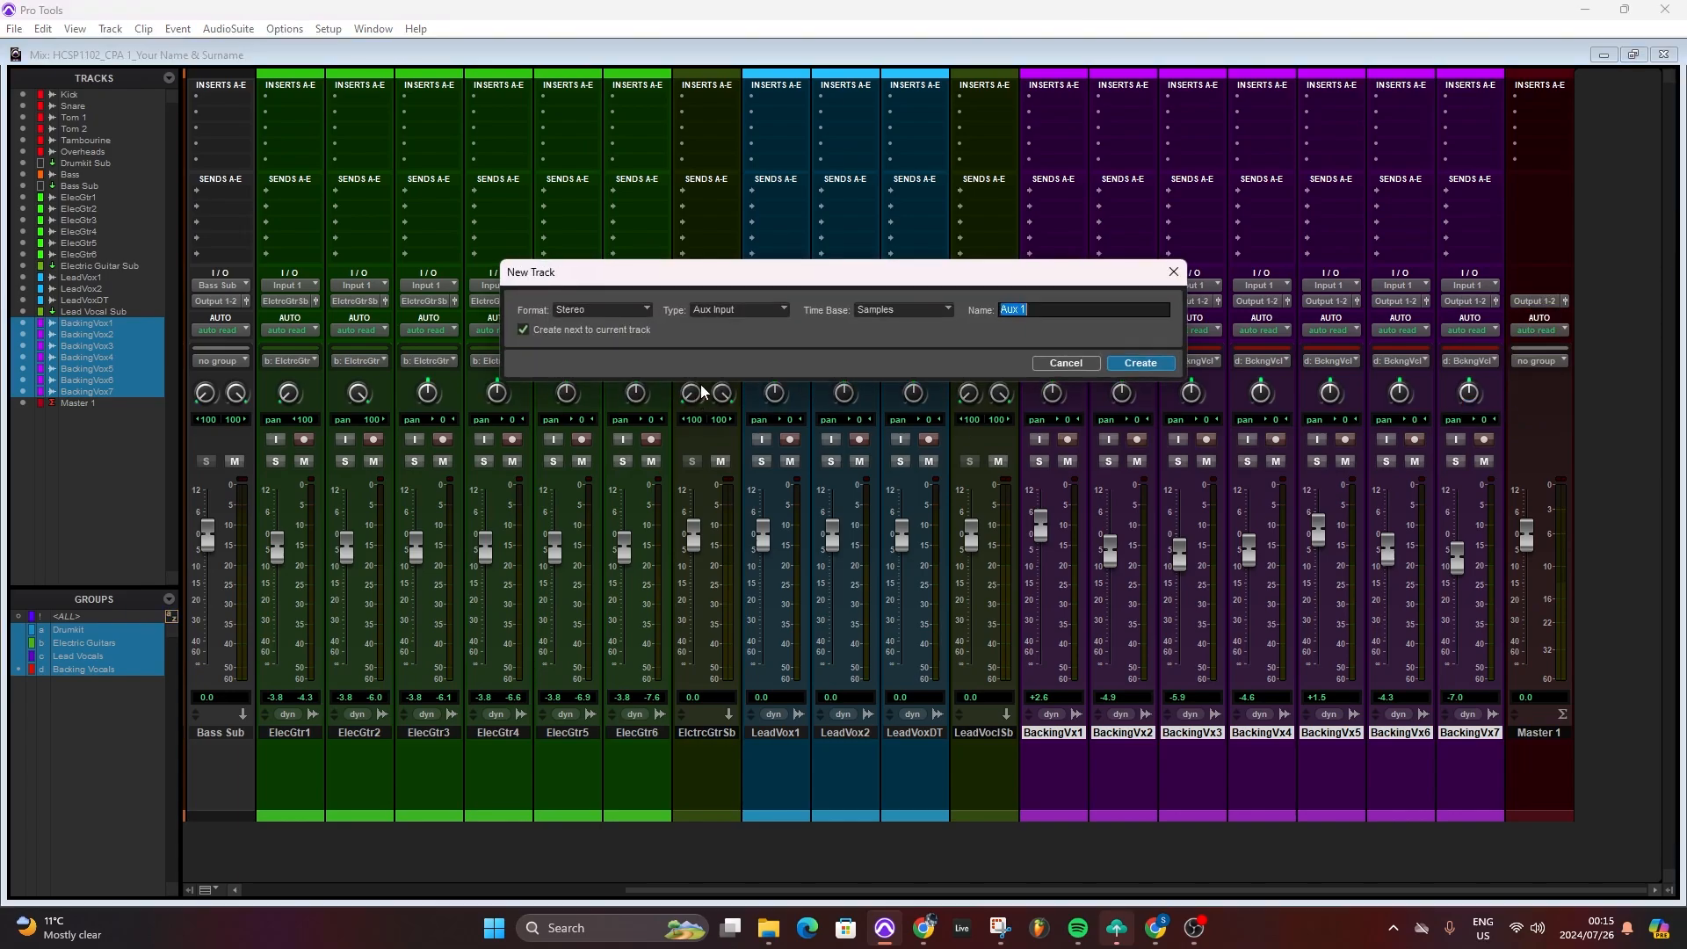
key(BackSpace)
text(Backing Vocals Sub)
key(Return)
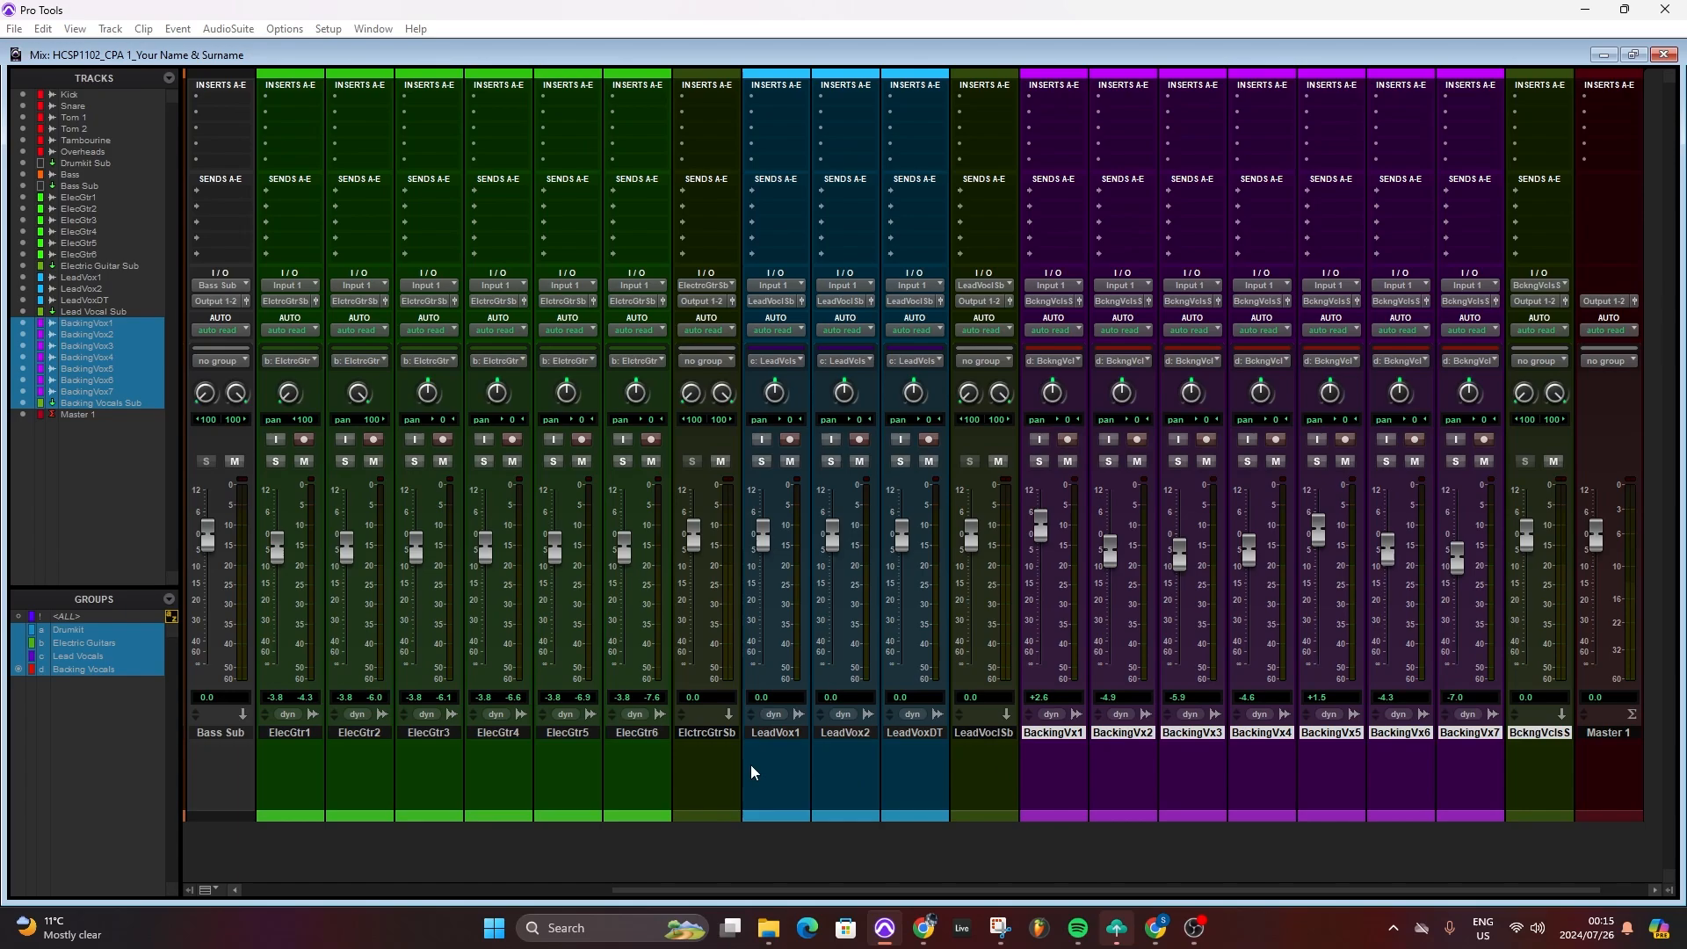
Remove the track color from the Electric Guitar Sub, Lead Vocal Sub and Backing Vocals Sub channels by setting it to None.
click(707, 732)
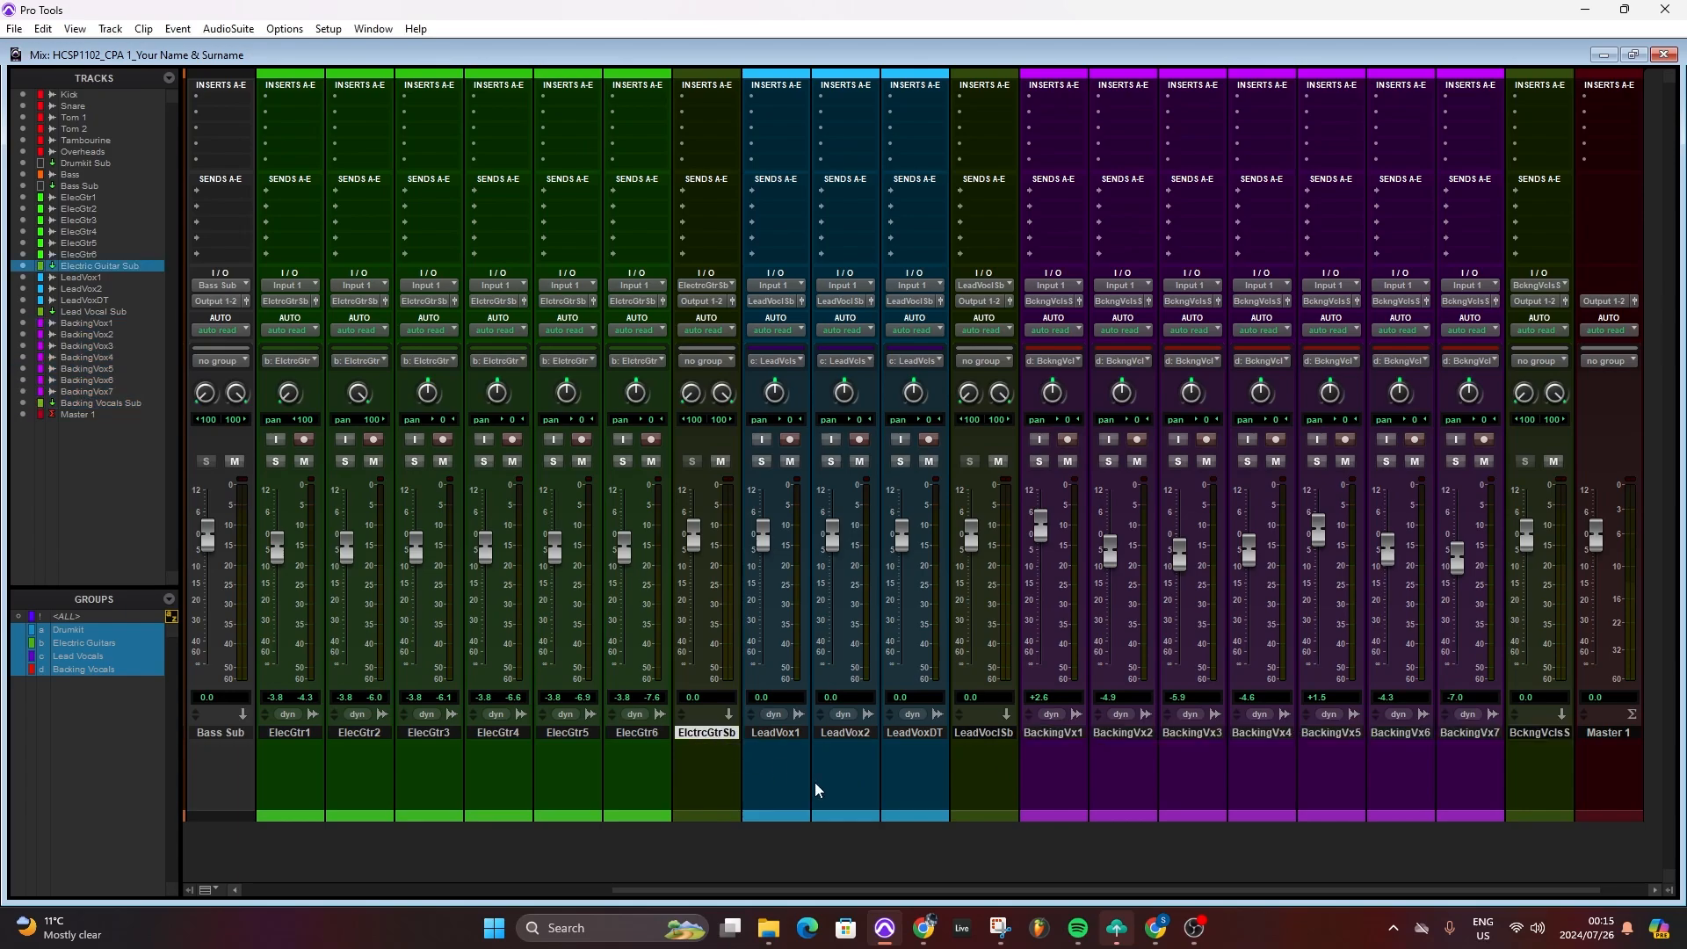
ctrl+click(984, 733)
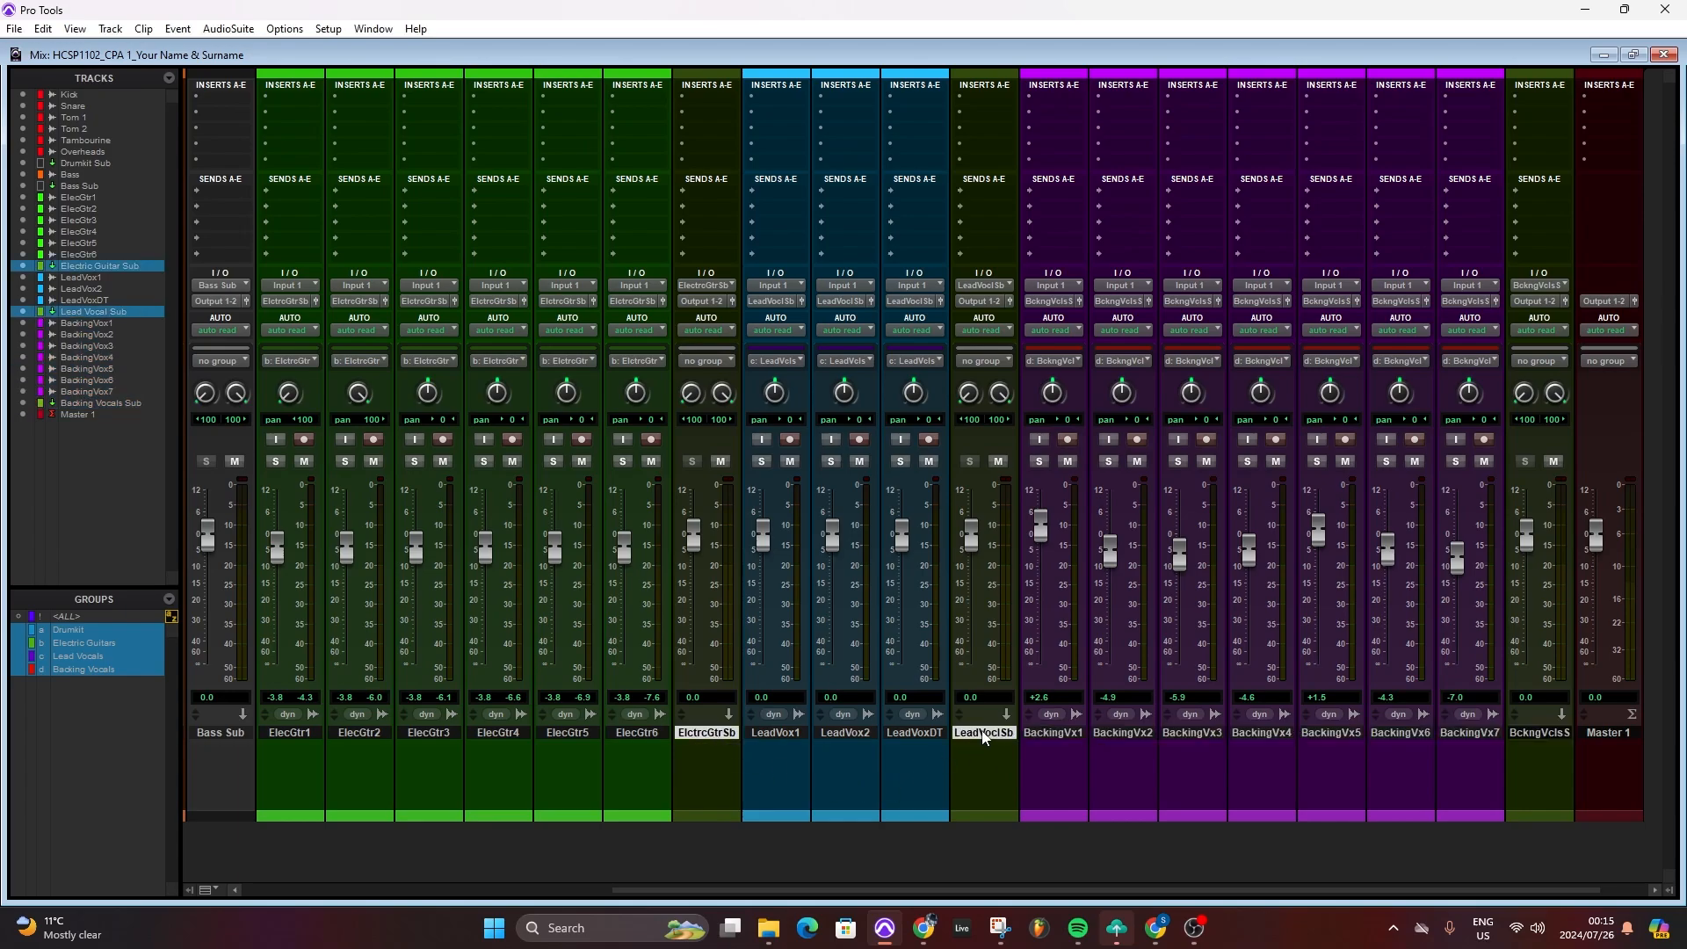
ctrl+click(1546, 732)
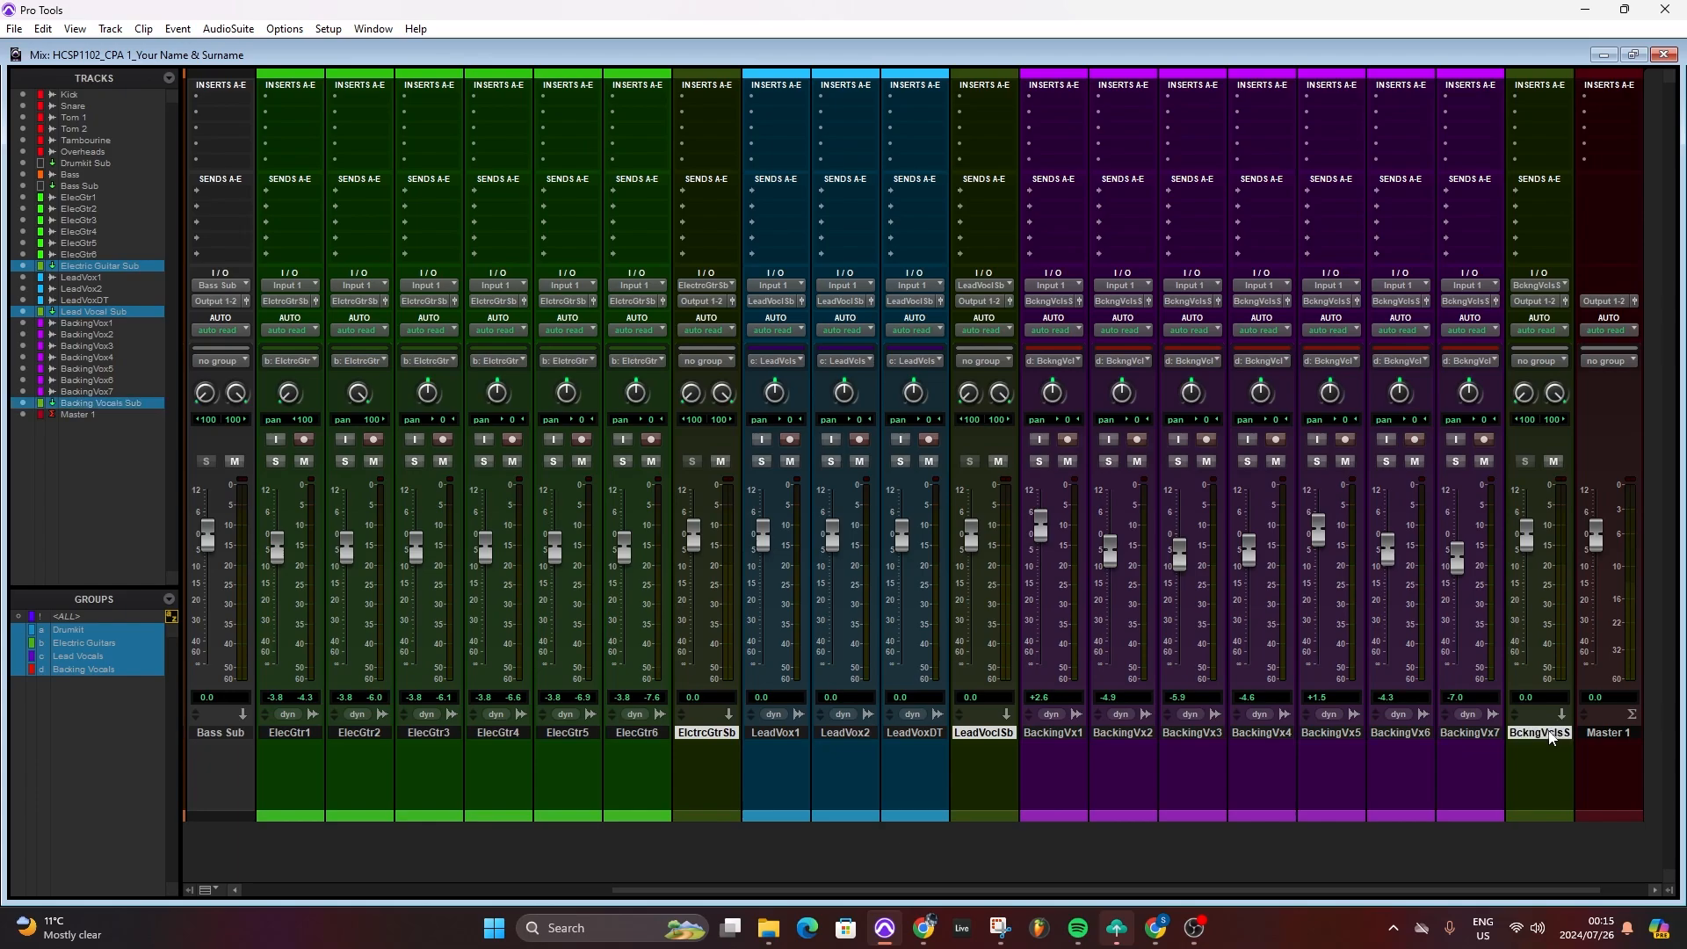
scroll(964, 741, left, 5)
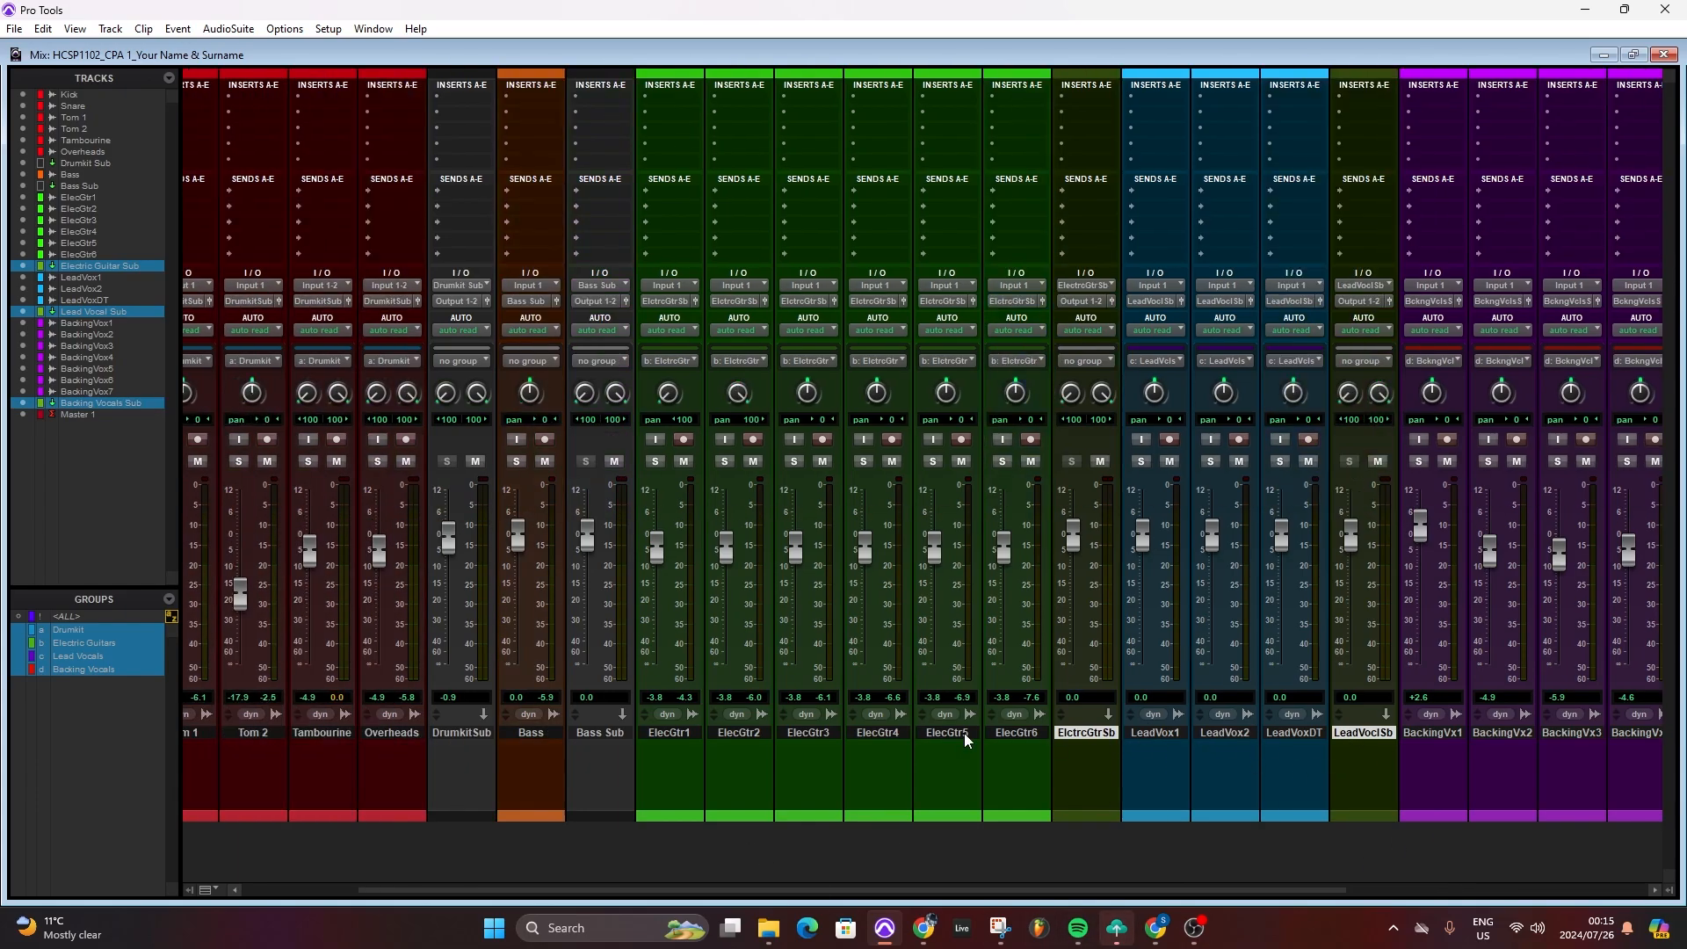
scroll(964, 740, right, 5)
scroll(864, 817, right, 2)
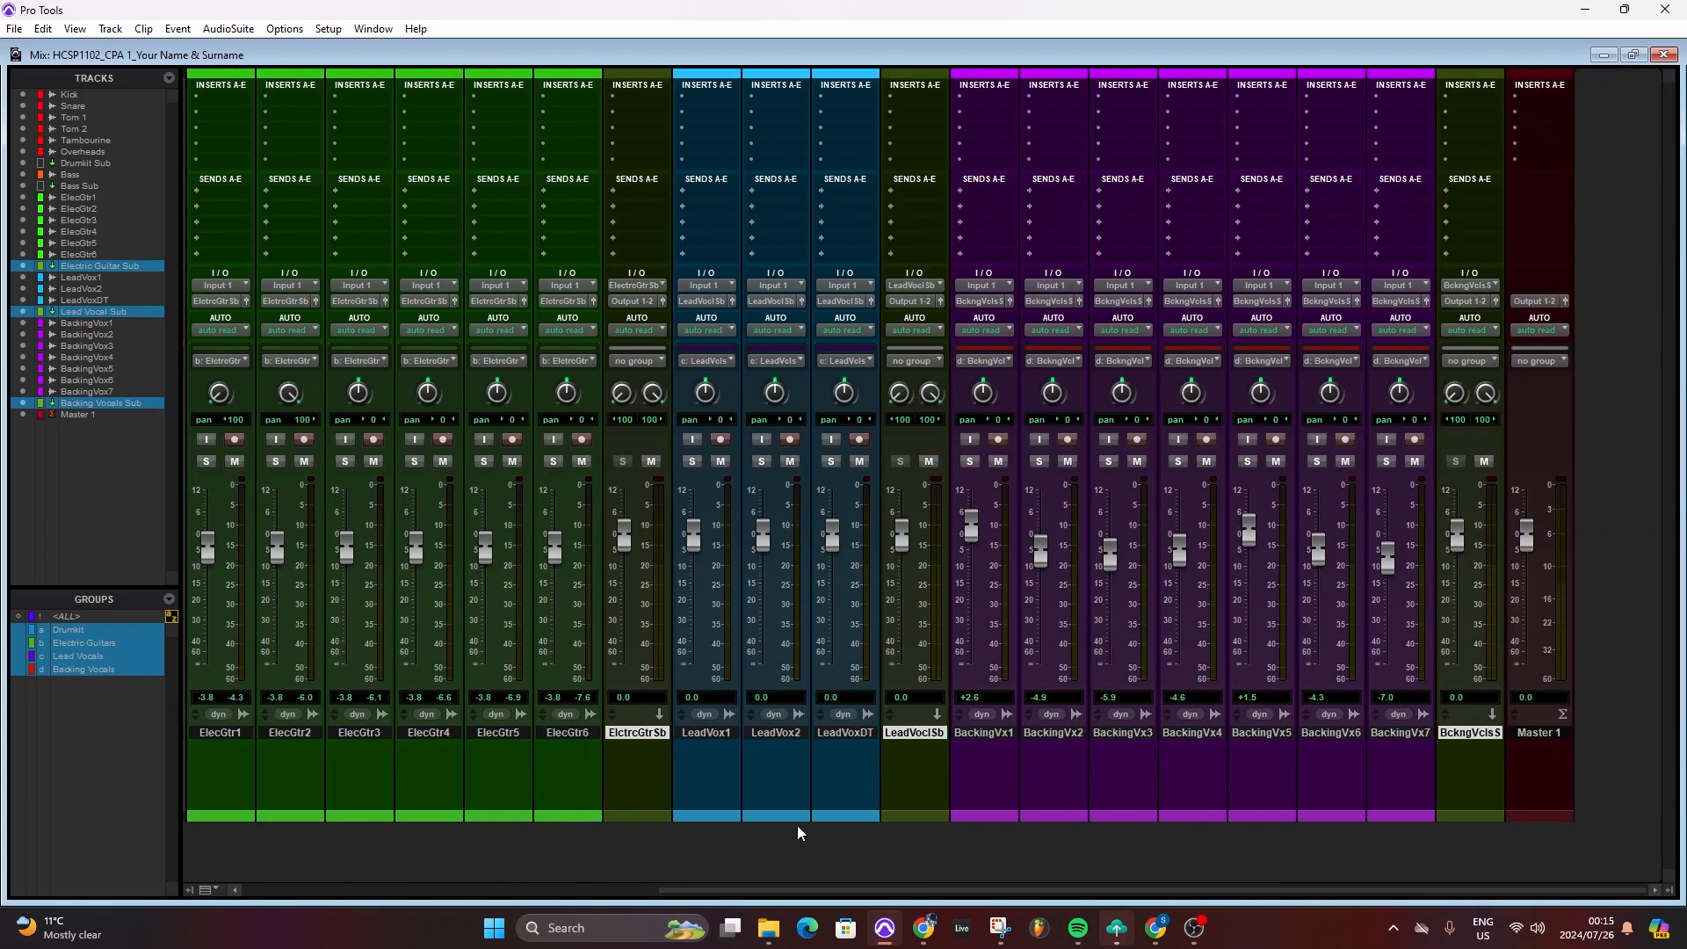
double_click(632, 817)
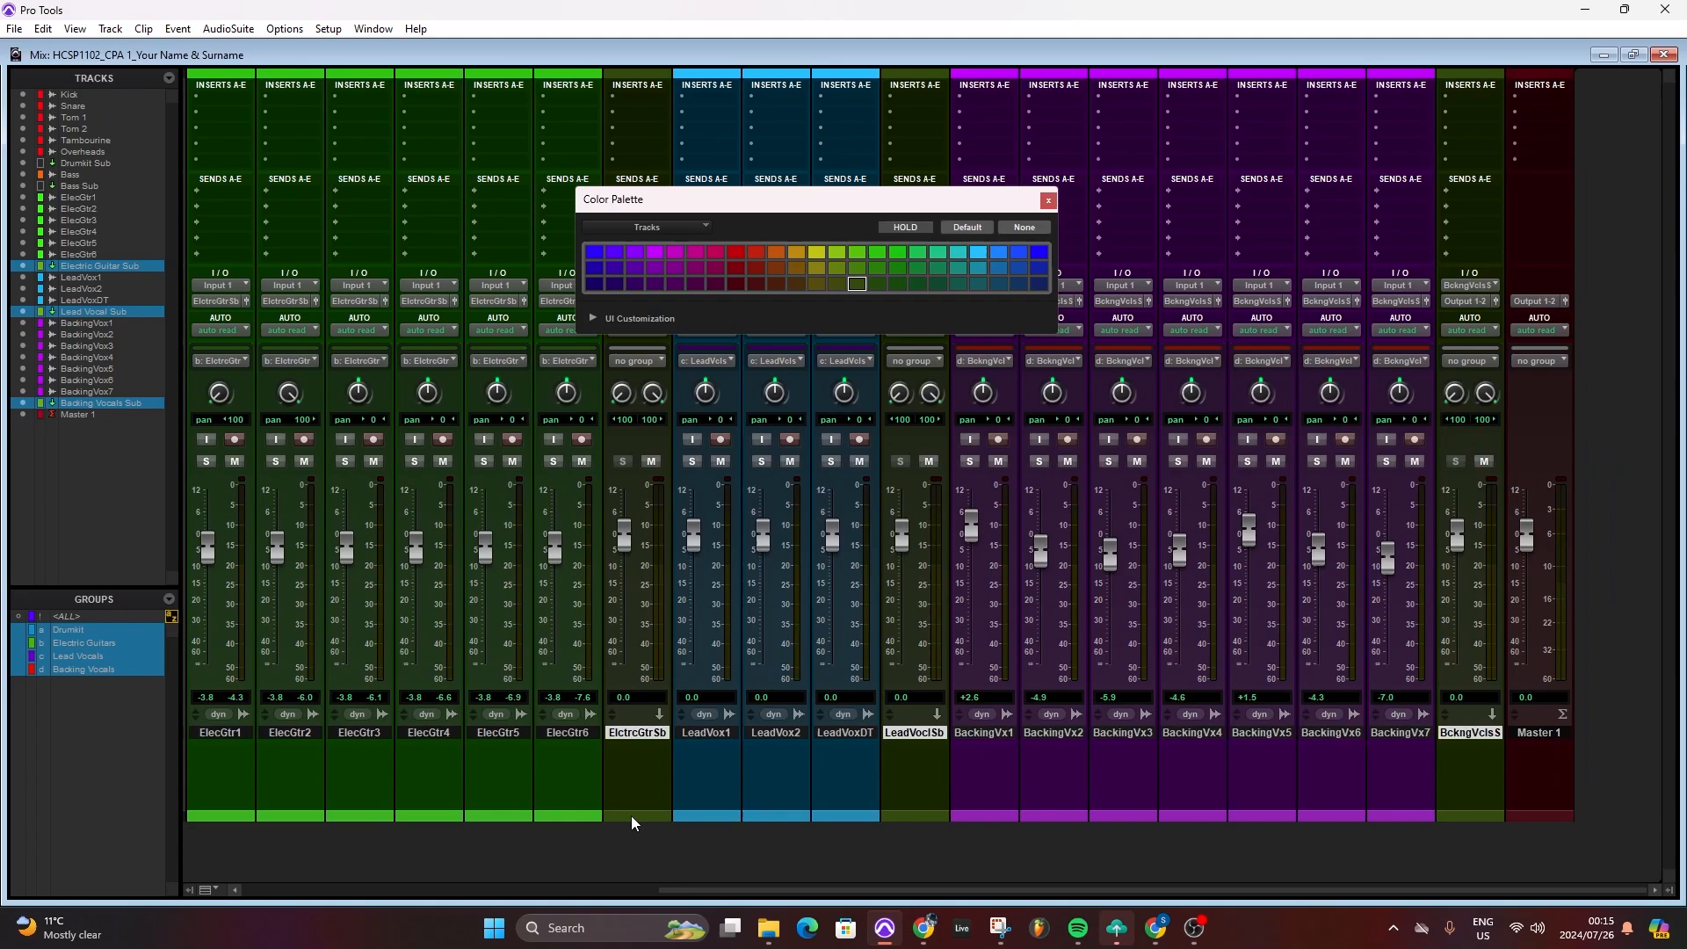
click(1024, 227)
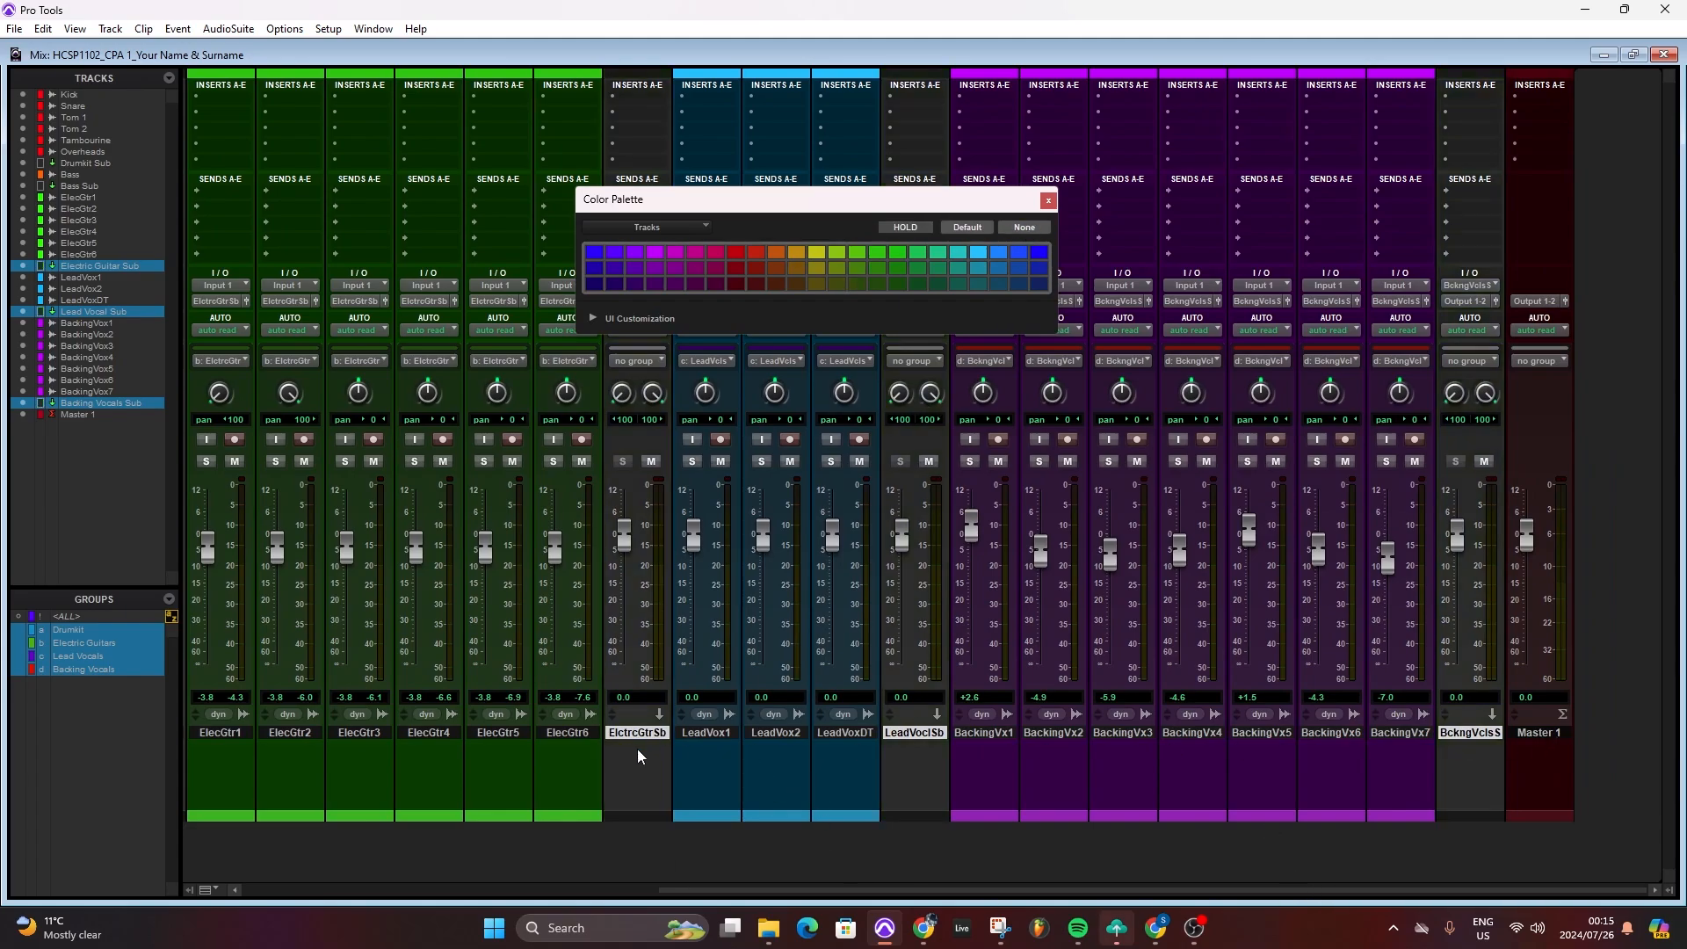
click(1048, 201)
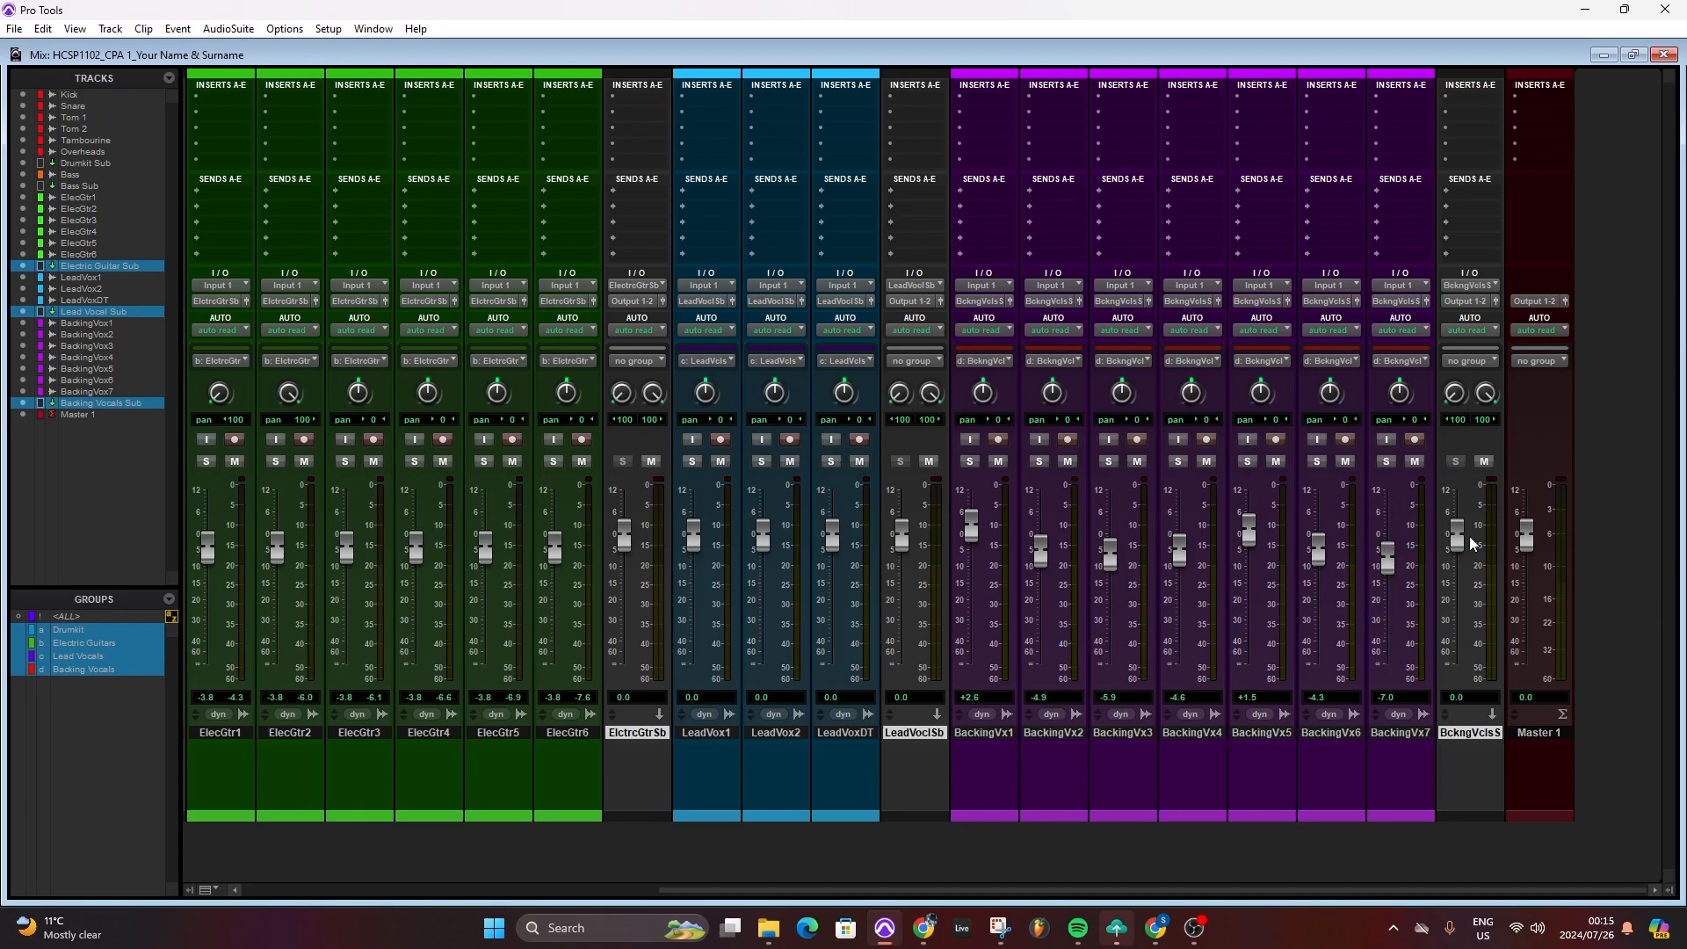
Lower the volume faders of Backing Vocals Sub, Lead Vocal Sub and Electric Guitar Sub to -2.7 dB each.
mouse_move(1458, 536)
mouse_down()
mouse_move(1464, 560)
mouse_move(1464, 535)
mouse_up()
mouse_move(903, 538)
mouse_down()
mouse_move(903, 576)
mouse_move(905, 549)
mouse_up()
mouse_move(1457, 533)
mouse_down()
mouse_move(1462, 579)
mouse_move(1464, 556)
mouse_up()
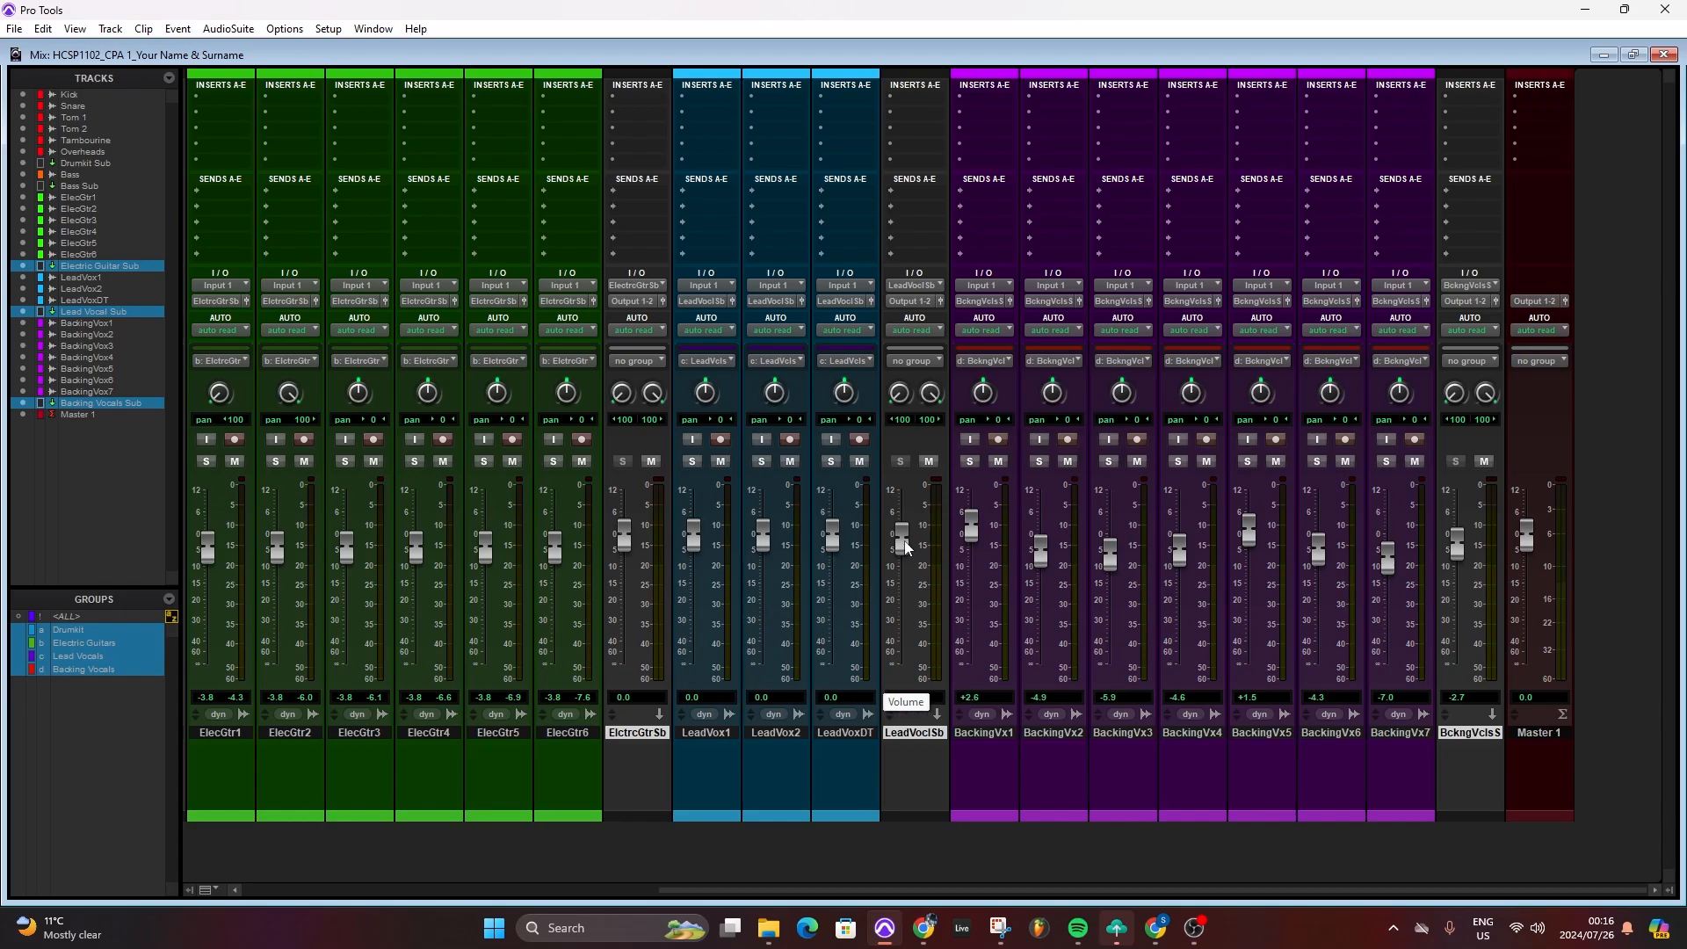
drag(906, 546, 905, 557)
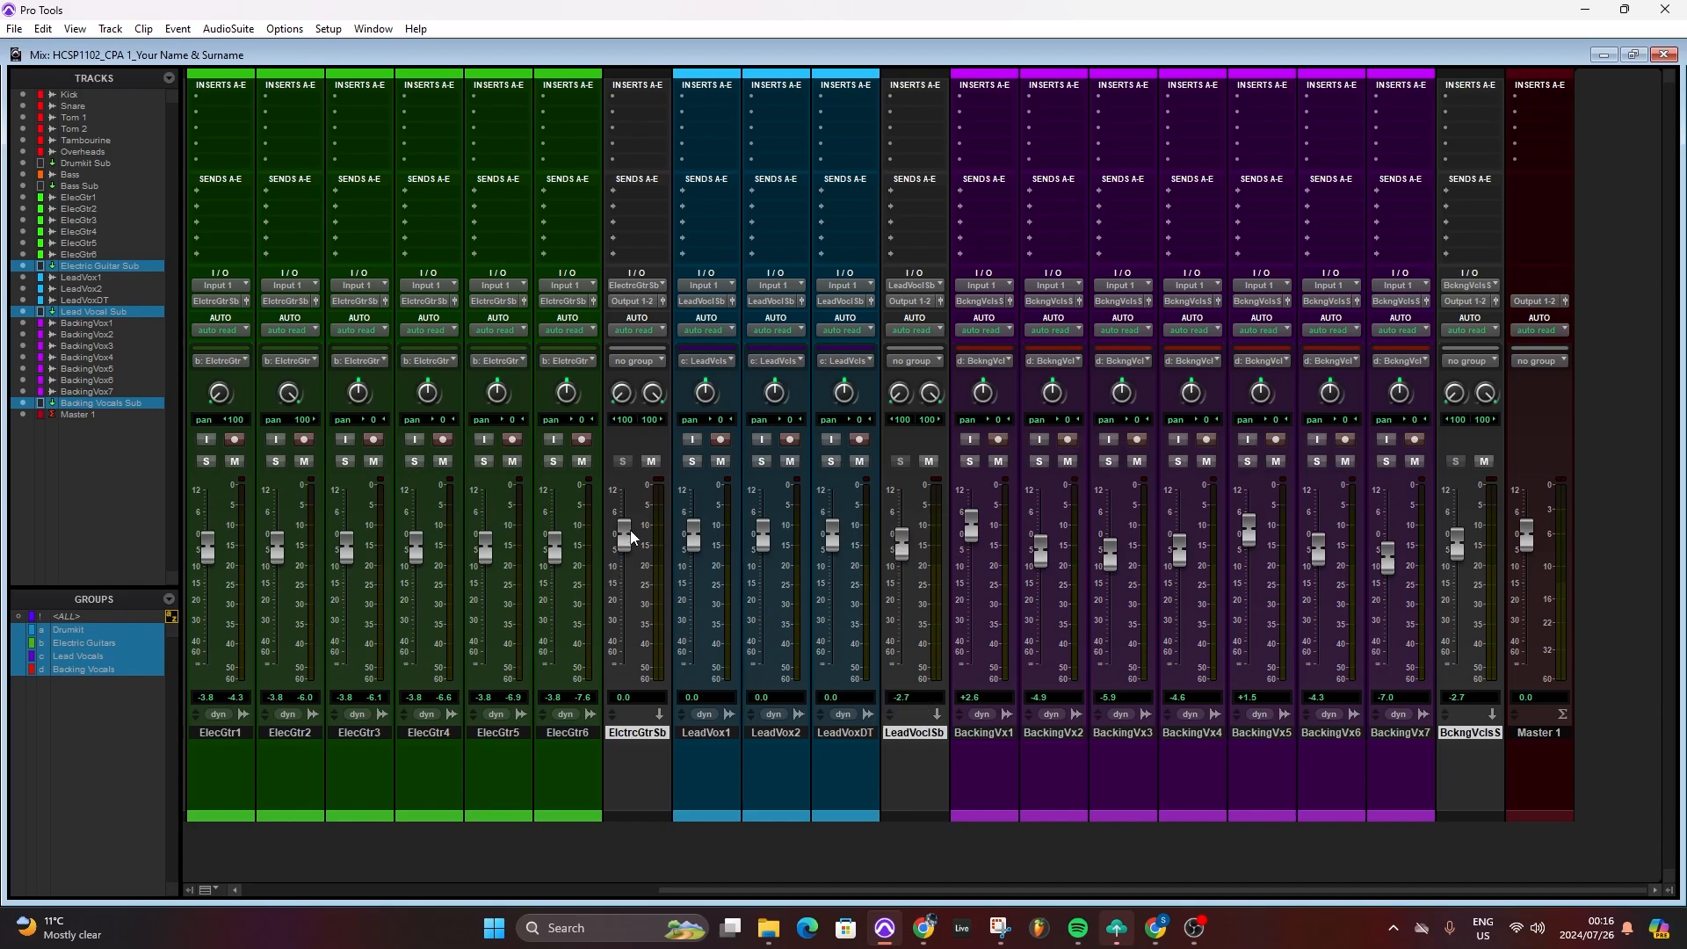
mouse_move(631, 536)
mouse_down()
mouse_move(622, 580)
mouse_move(627, 549)
mouse_up()
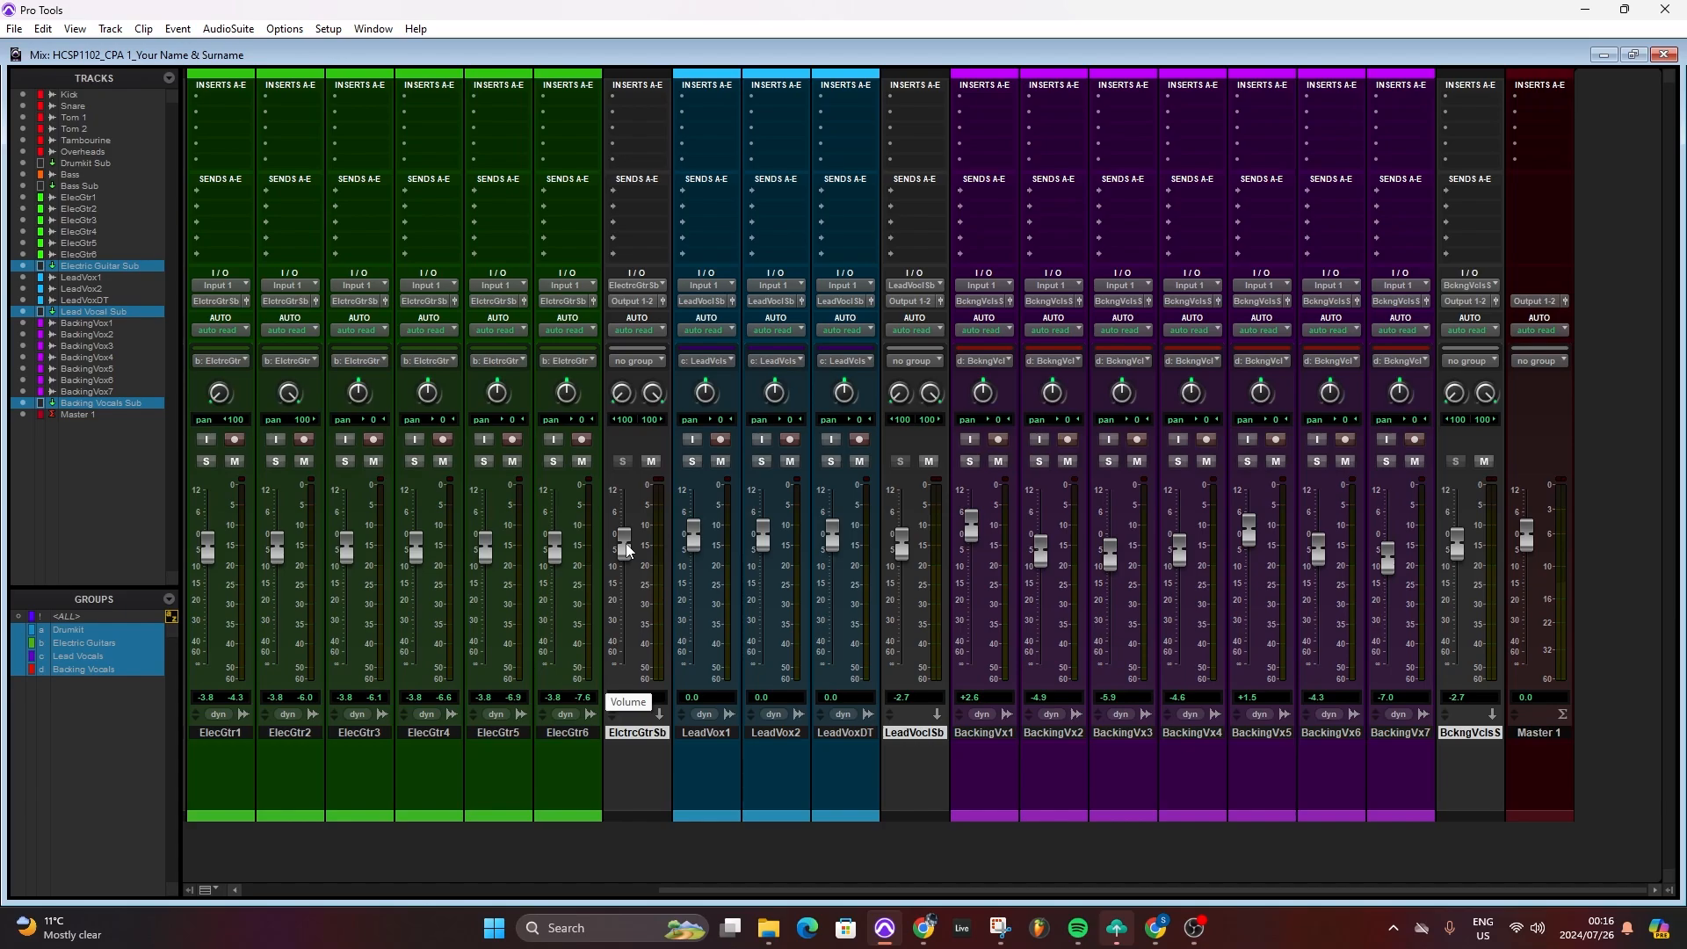
Route the outputs of the drumkit, bass, electric guitar, lead vocal and backing vocals subs together to a new stereo Aux Input track named Sub Master.
scroll(650, 701, left, 8)
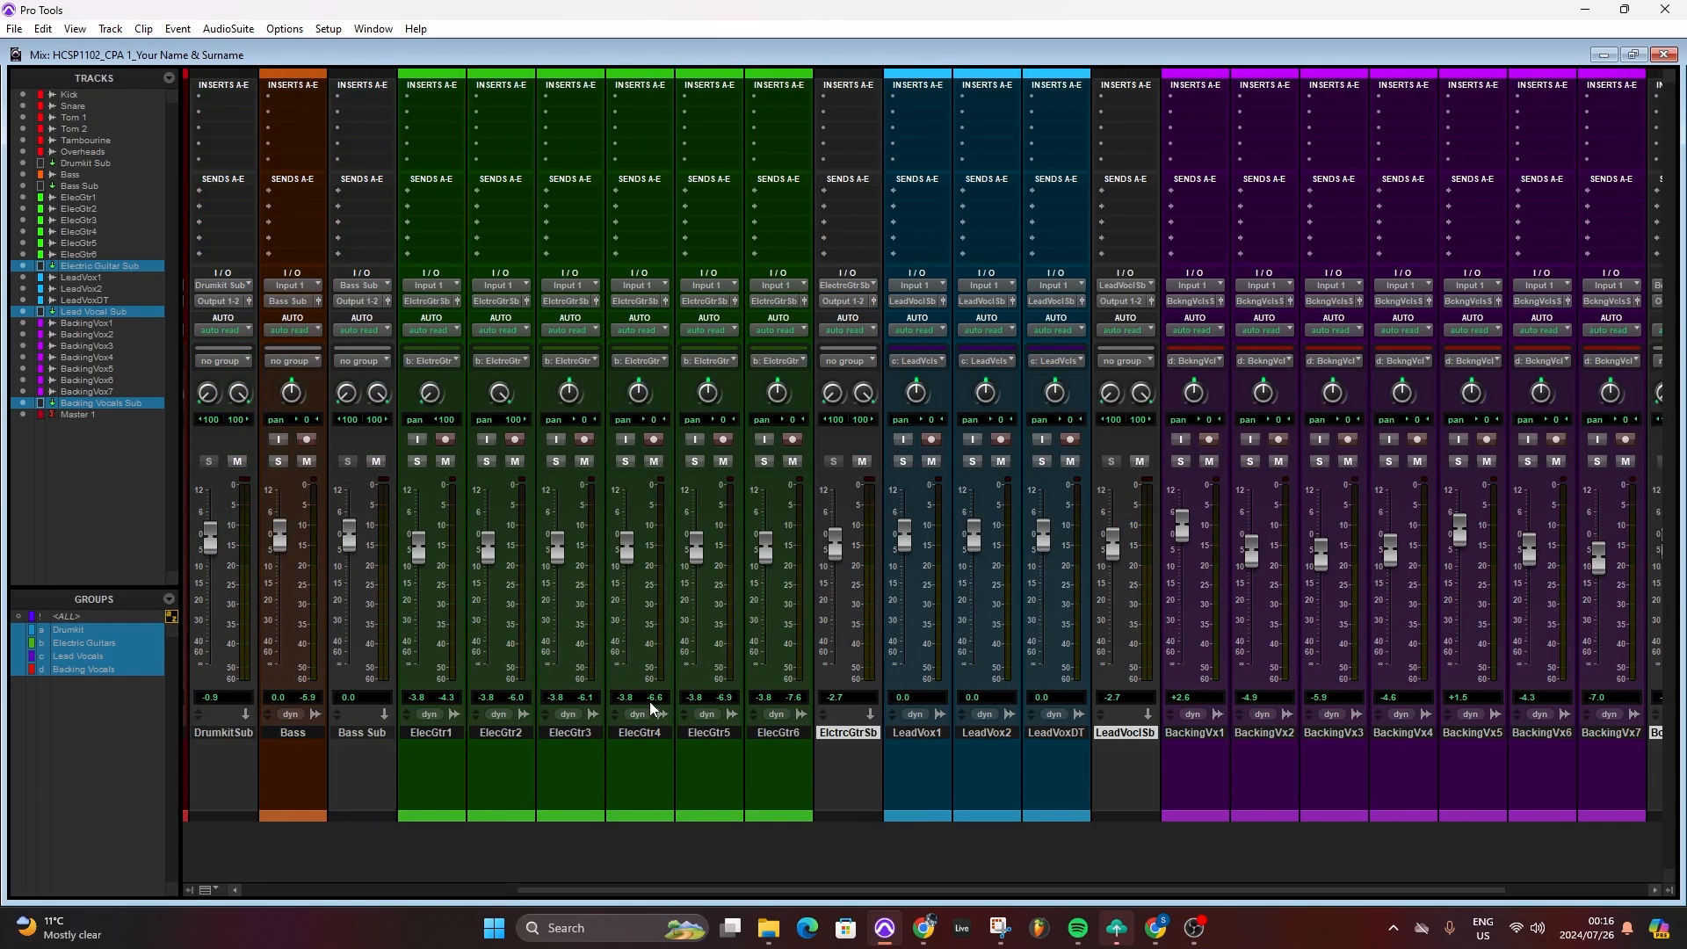
click(628, 734)
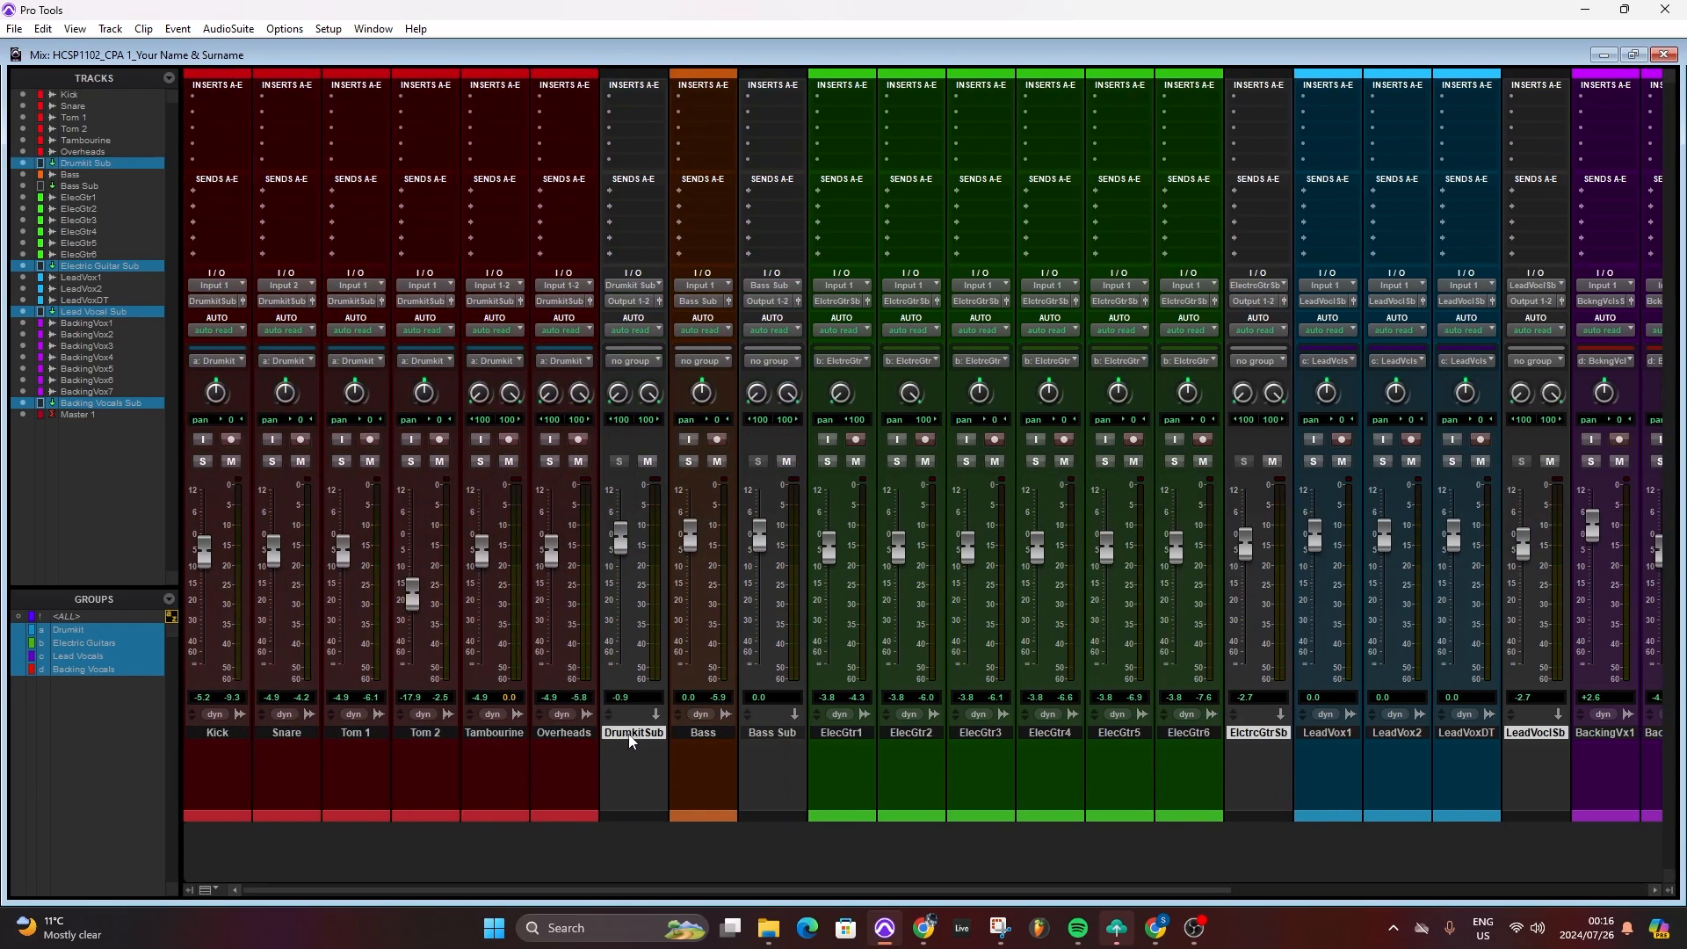
ctrl+click(776, 734)
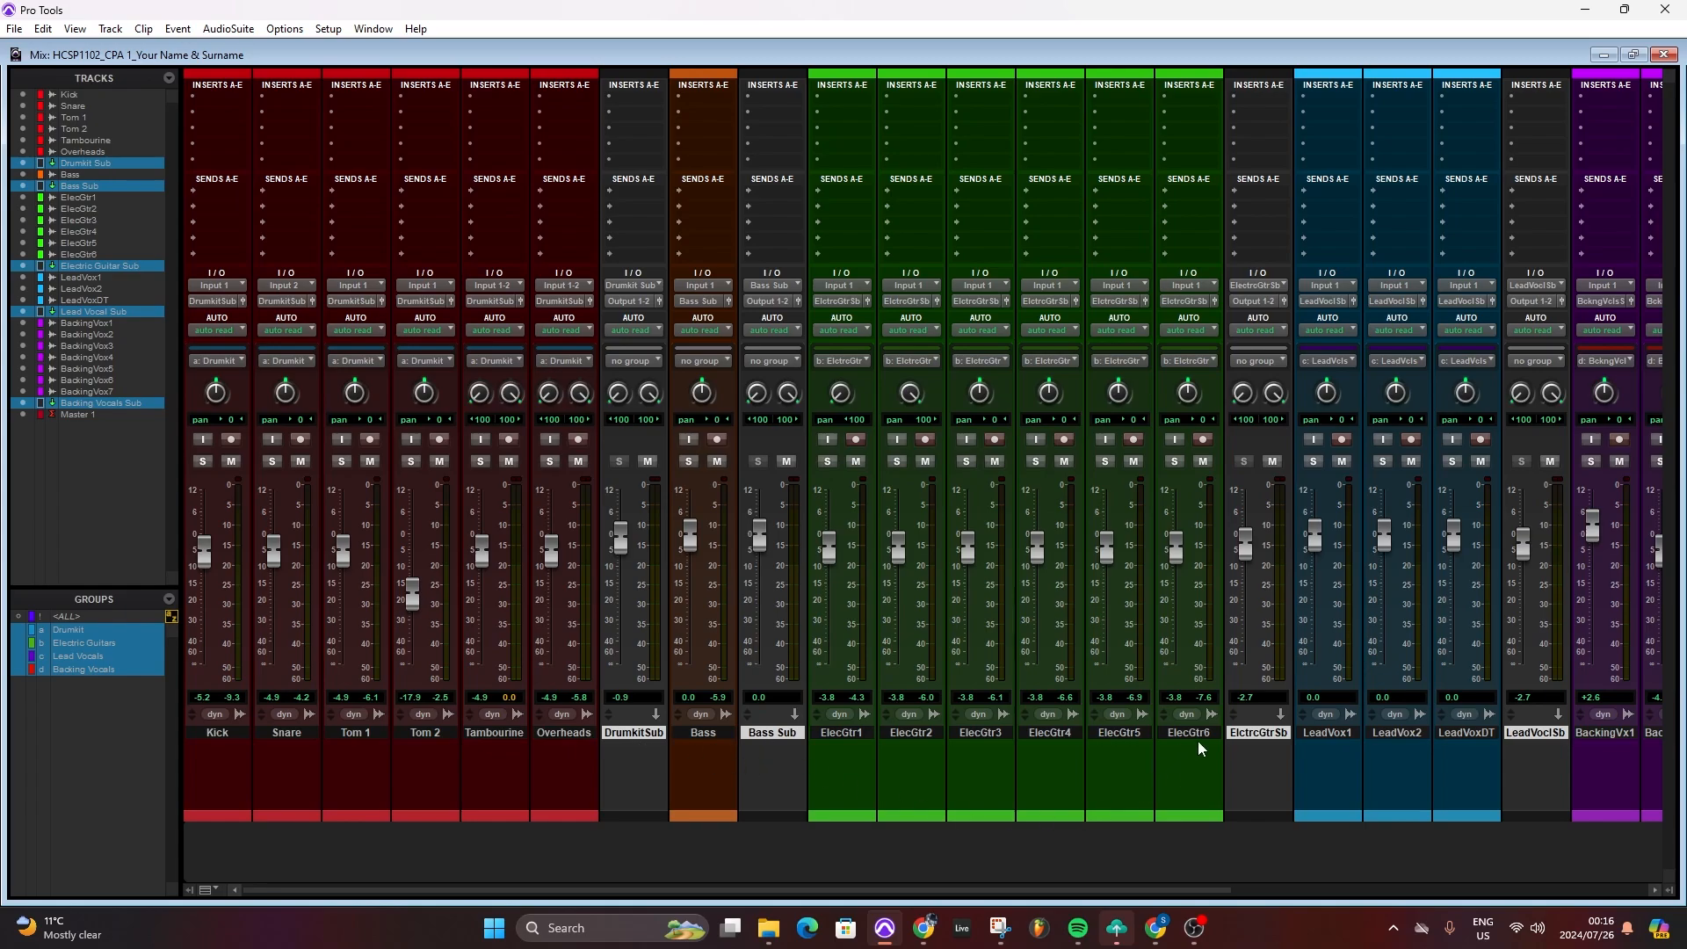
scroll(1379, 791, right, 3)
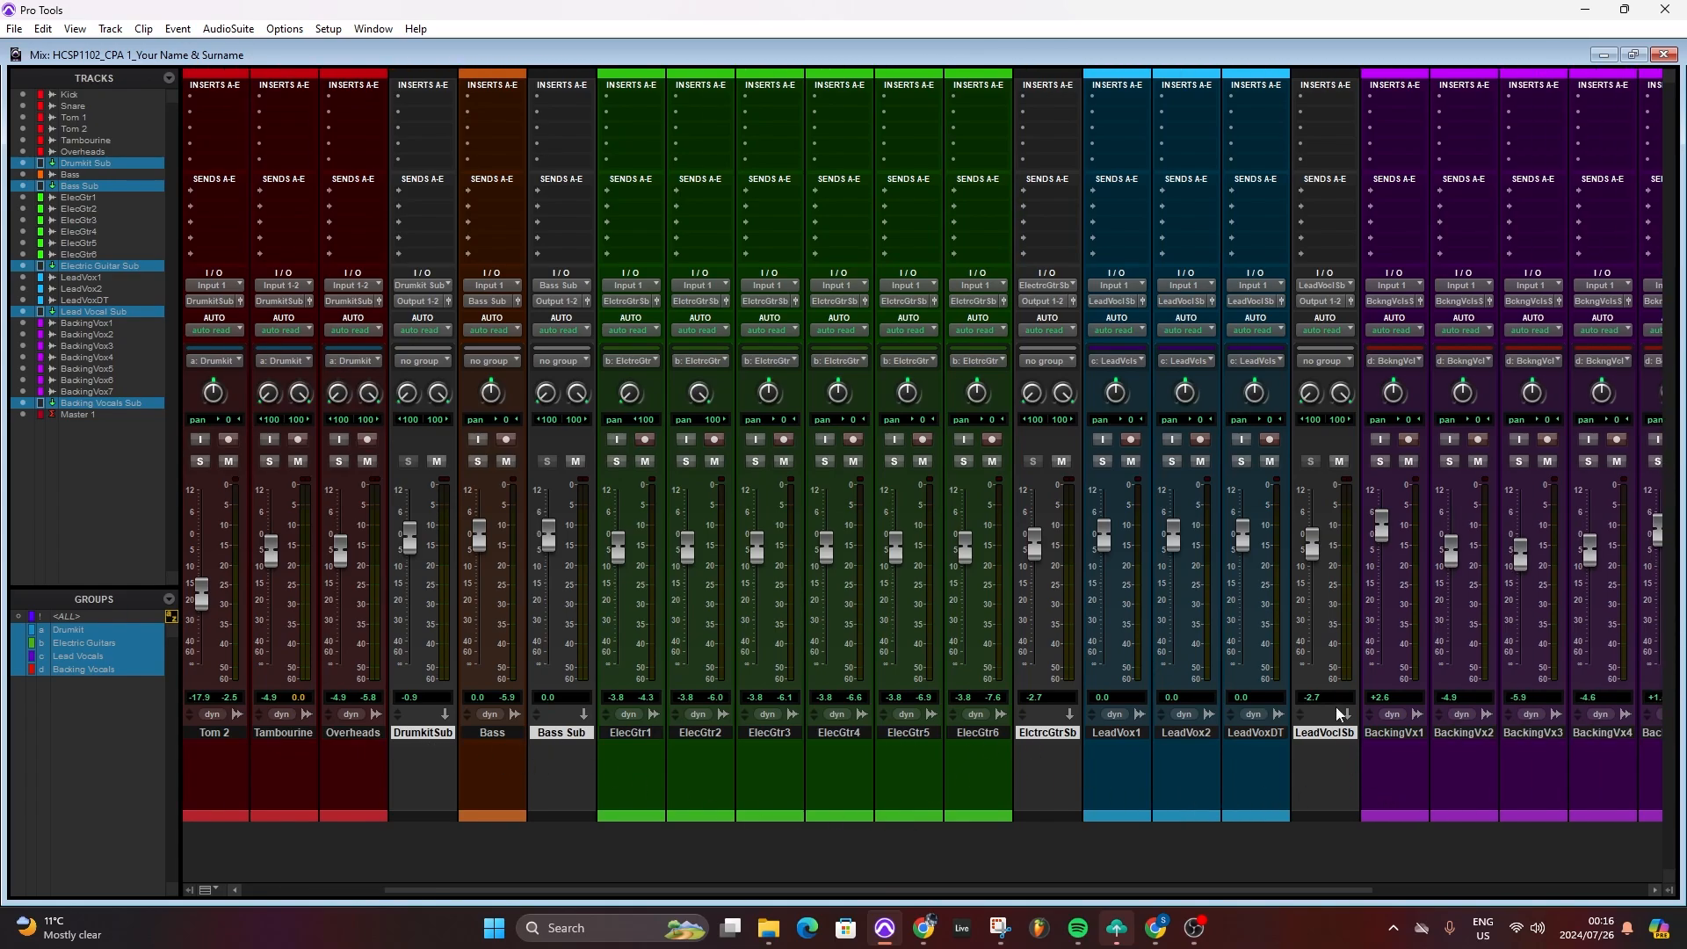
scroll(1355, 766, right, 6)
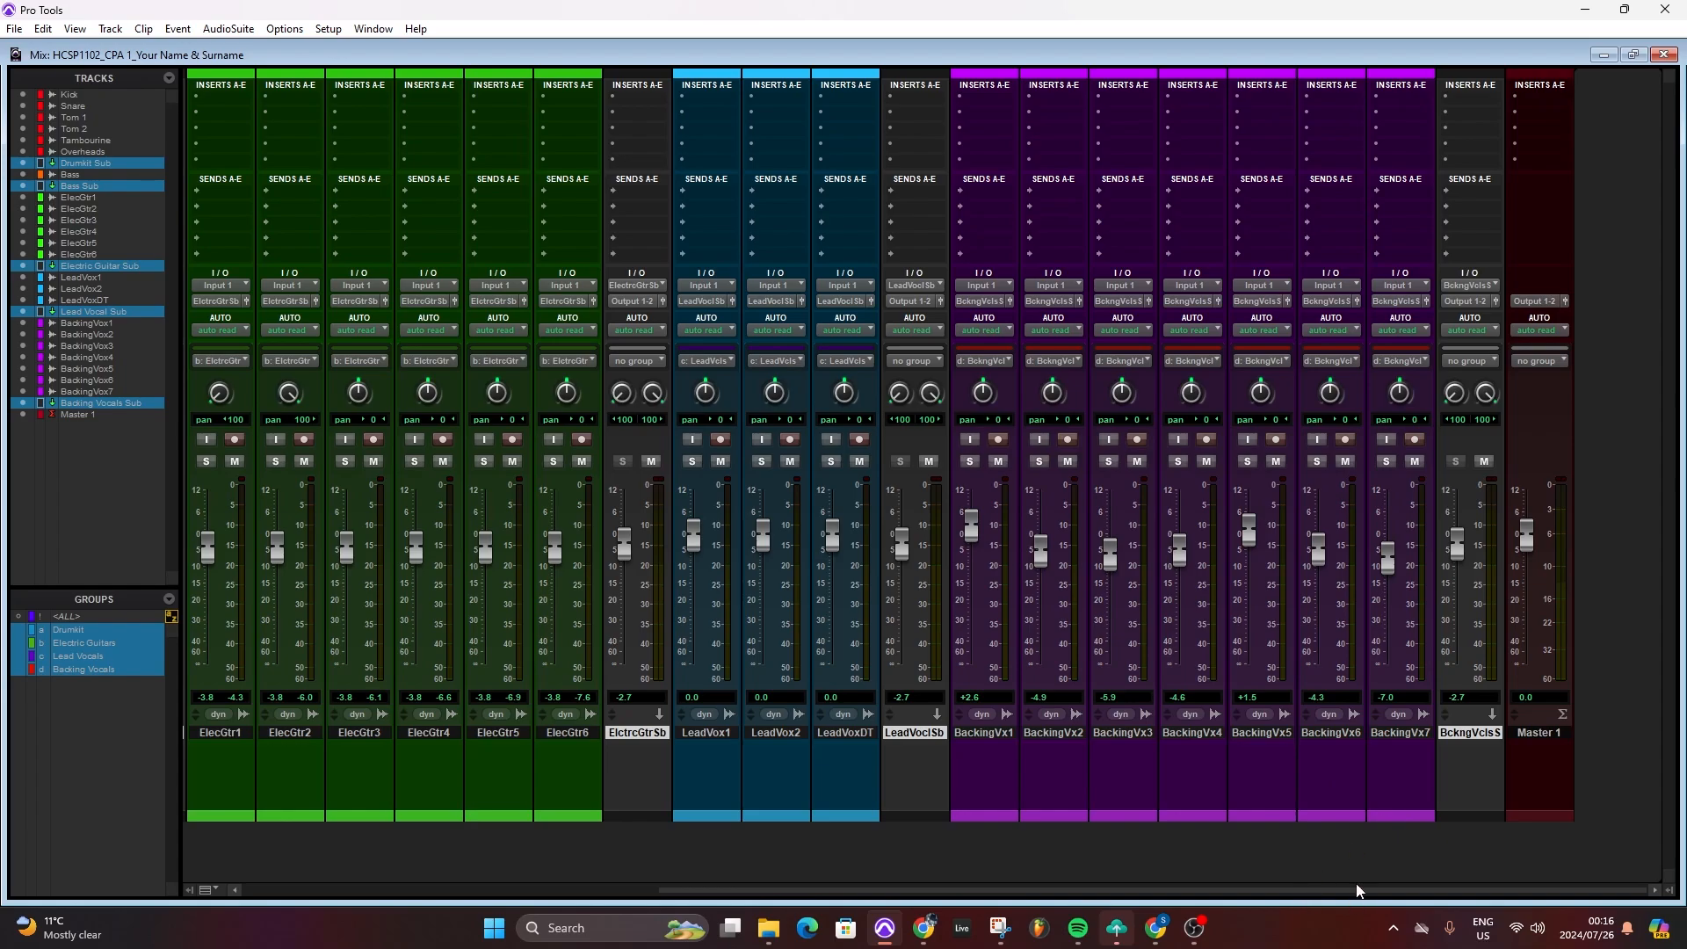
click(1472, 303)
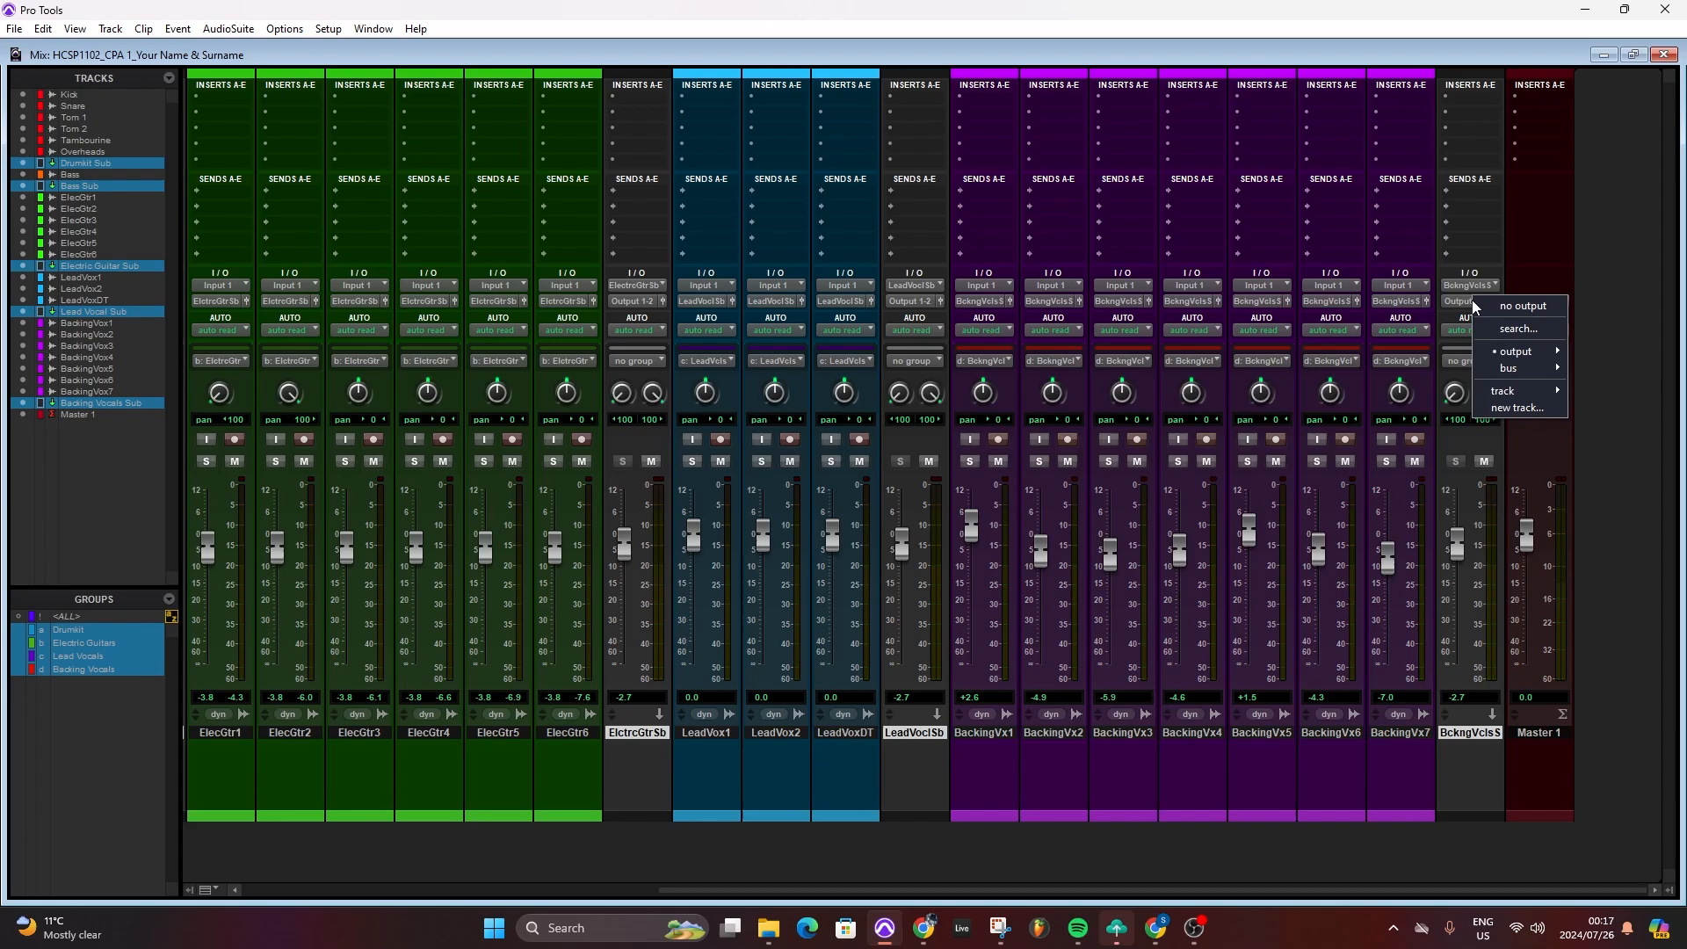
click(1510, 410)
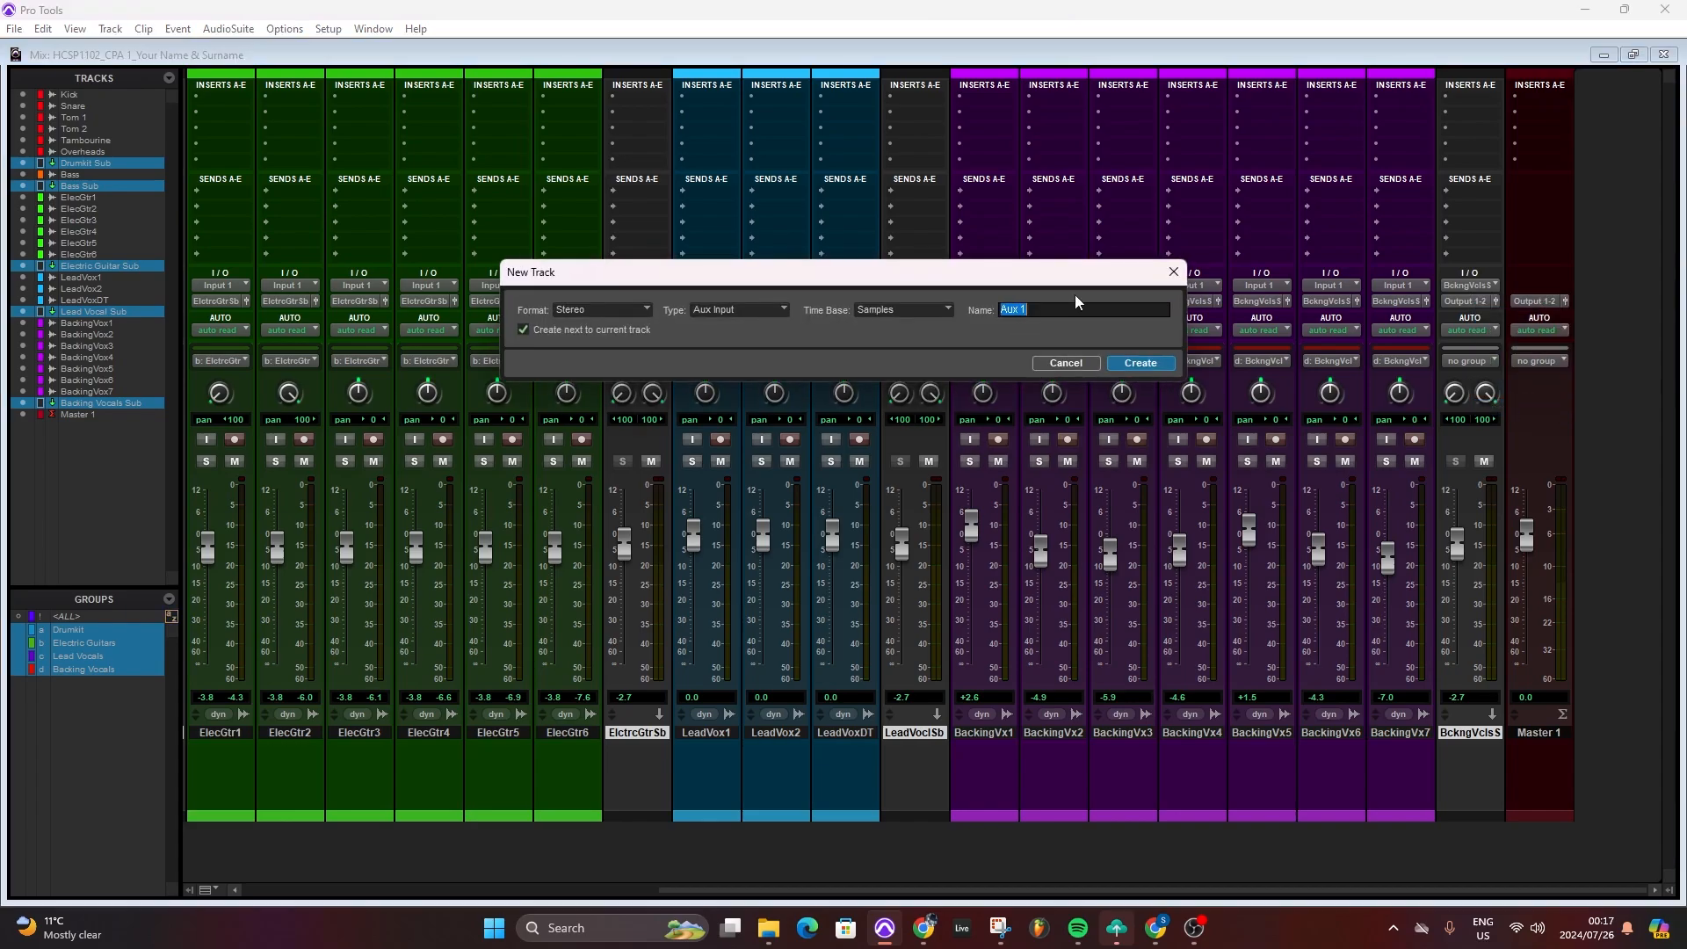
text(Sub Master)
click(1158, 361)
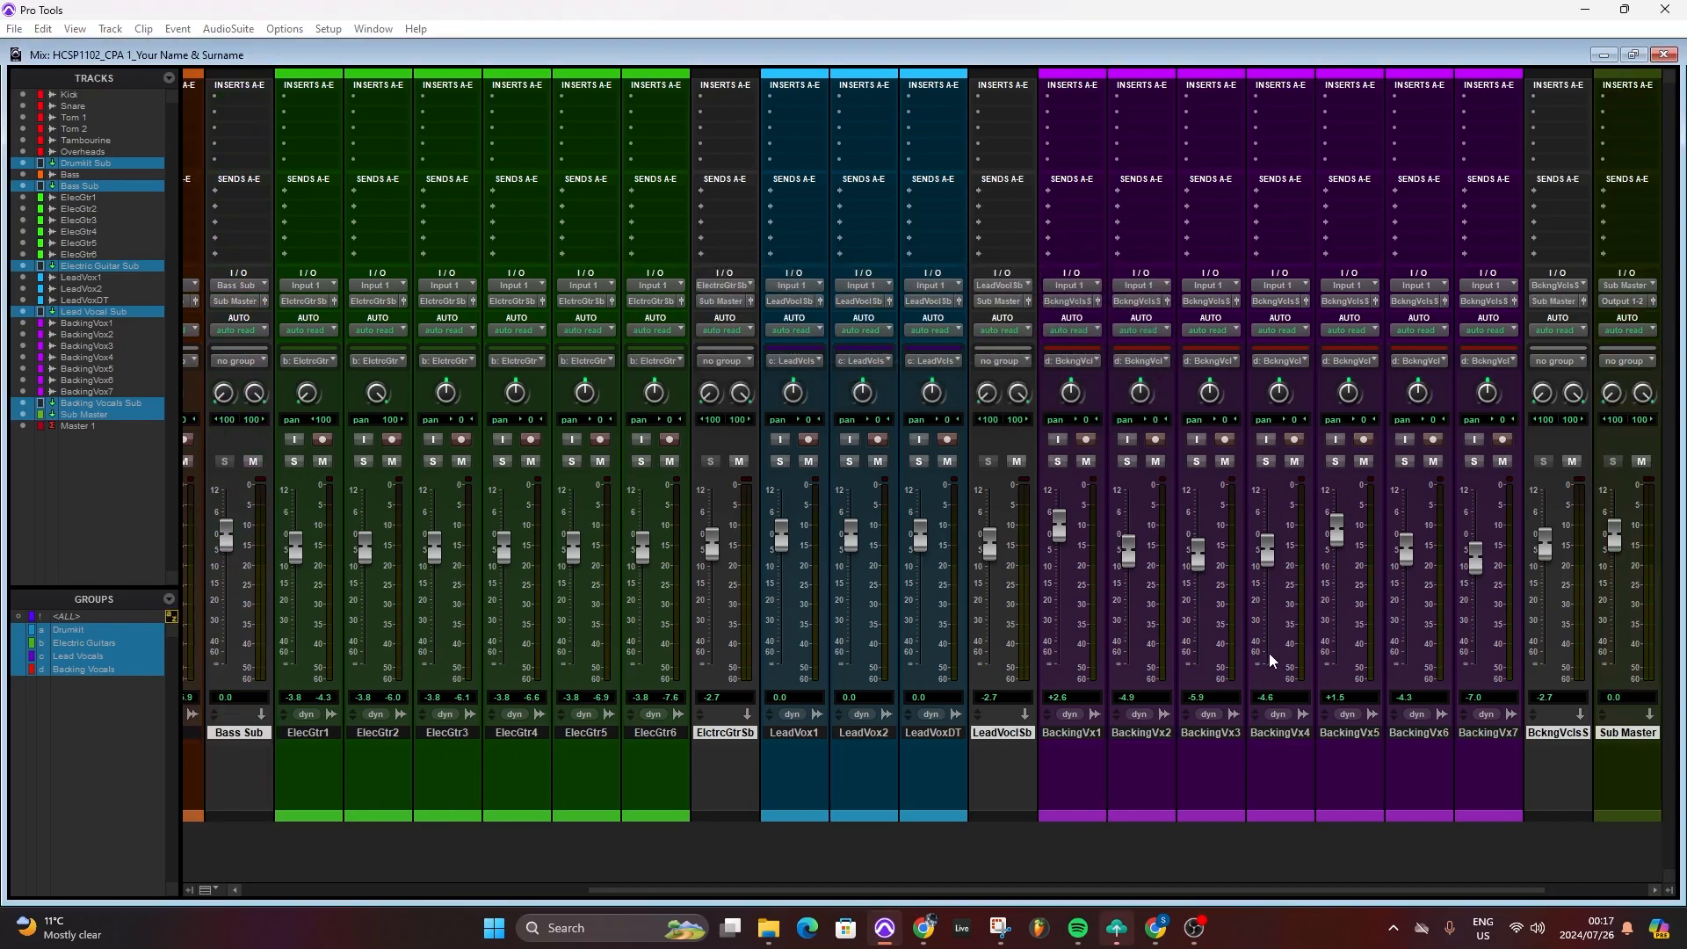
Change the Sub Master track color to the same dark red as the Master 1 track.
scroll(1290, 660, right, 3)
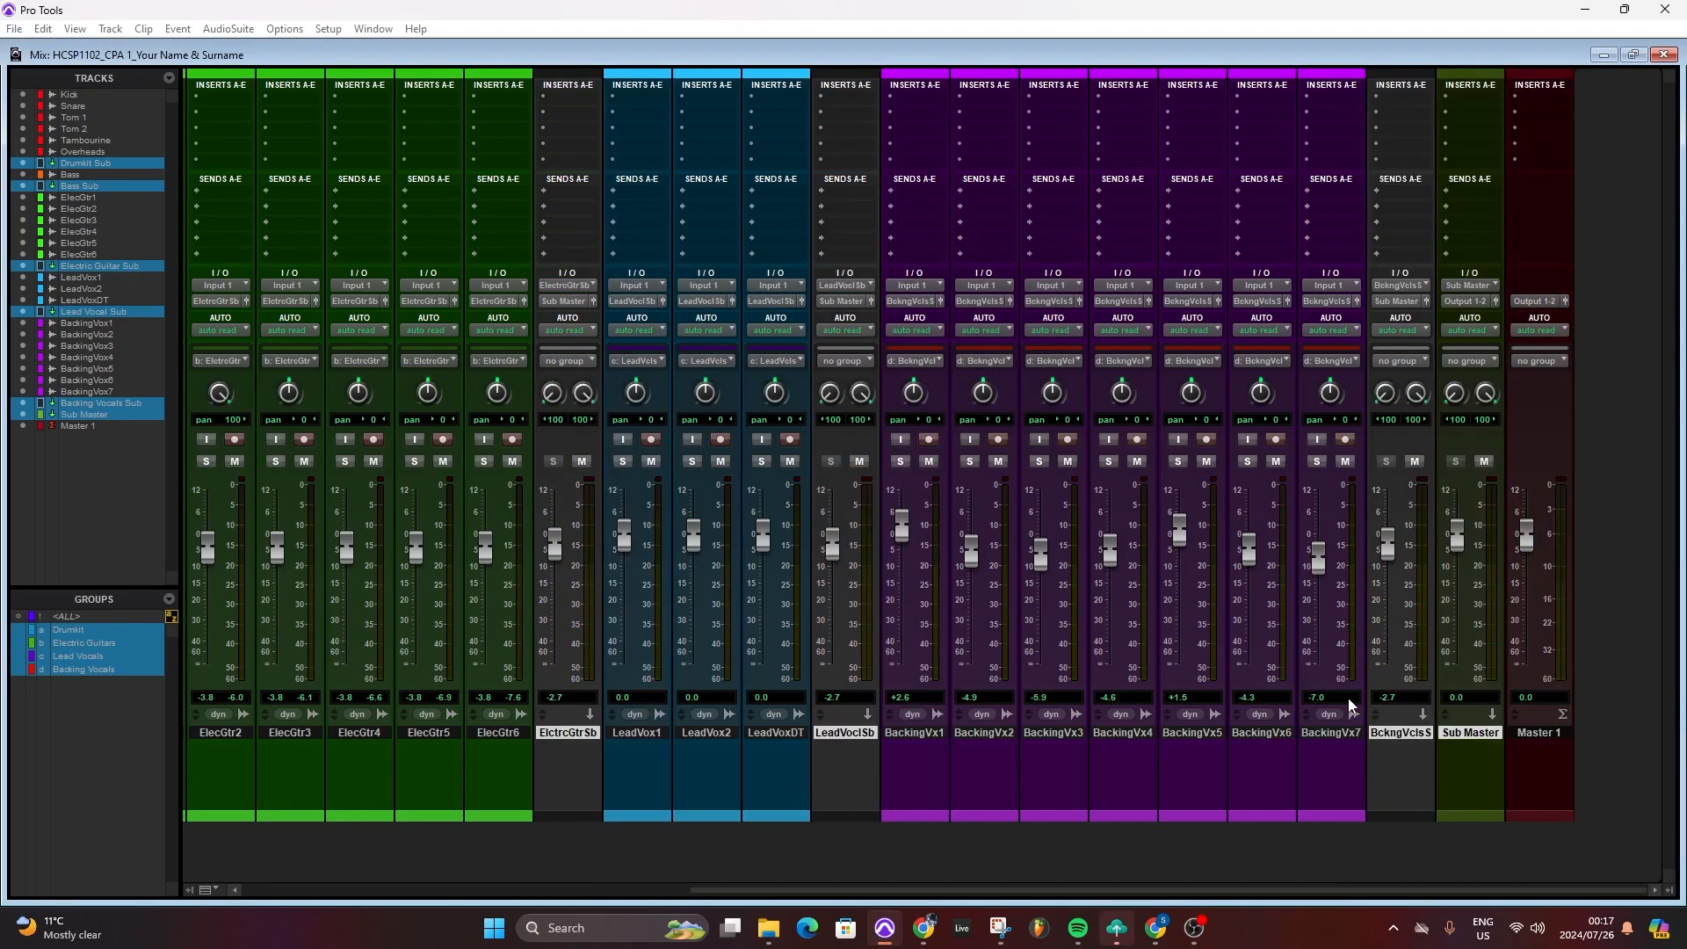
click(1528, 734)
click(1464, 736)
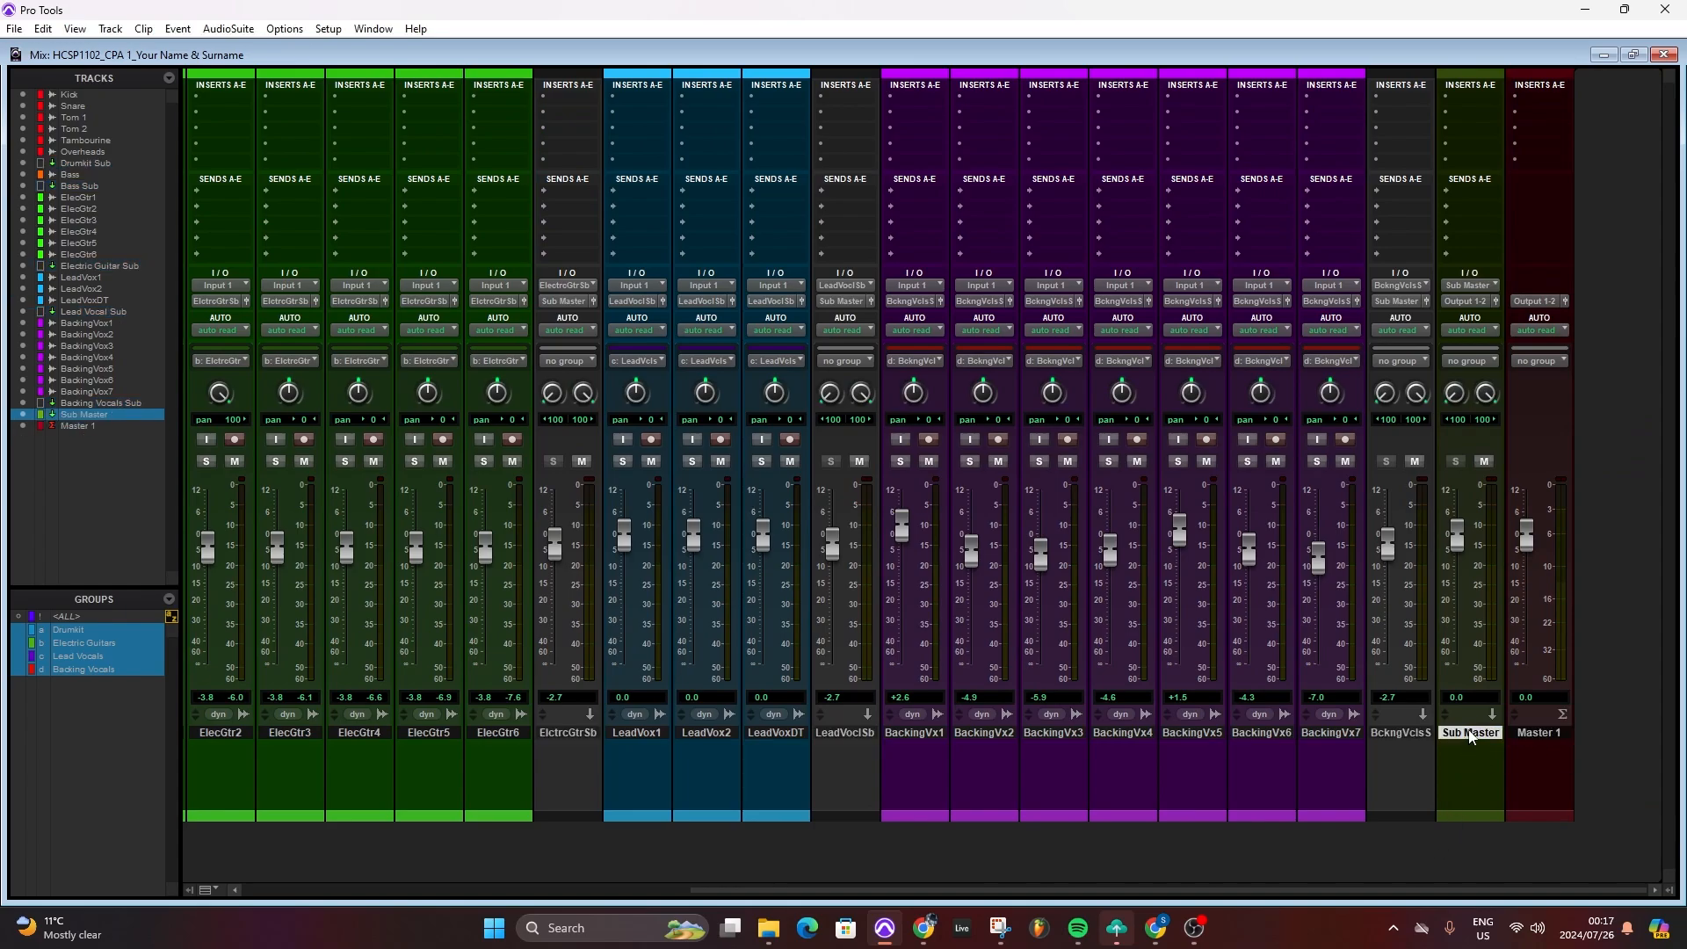
shift+click(1550, 735)
double_click(1473, 814)
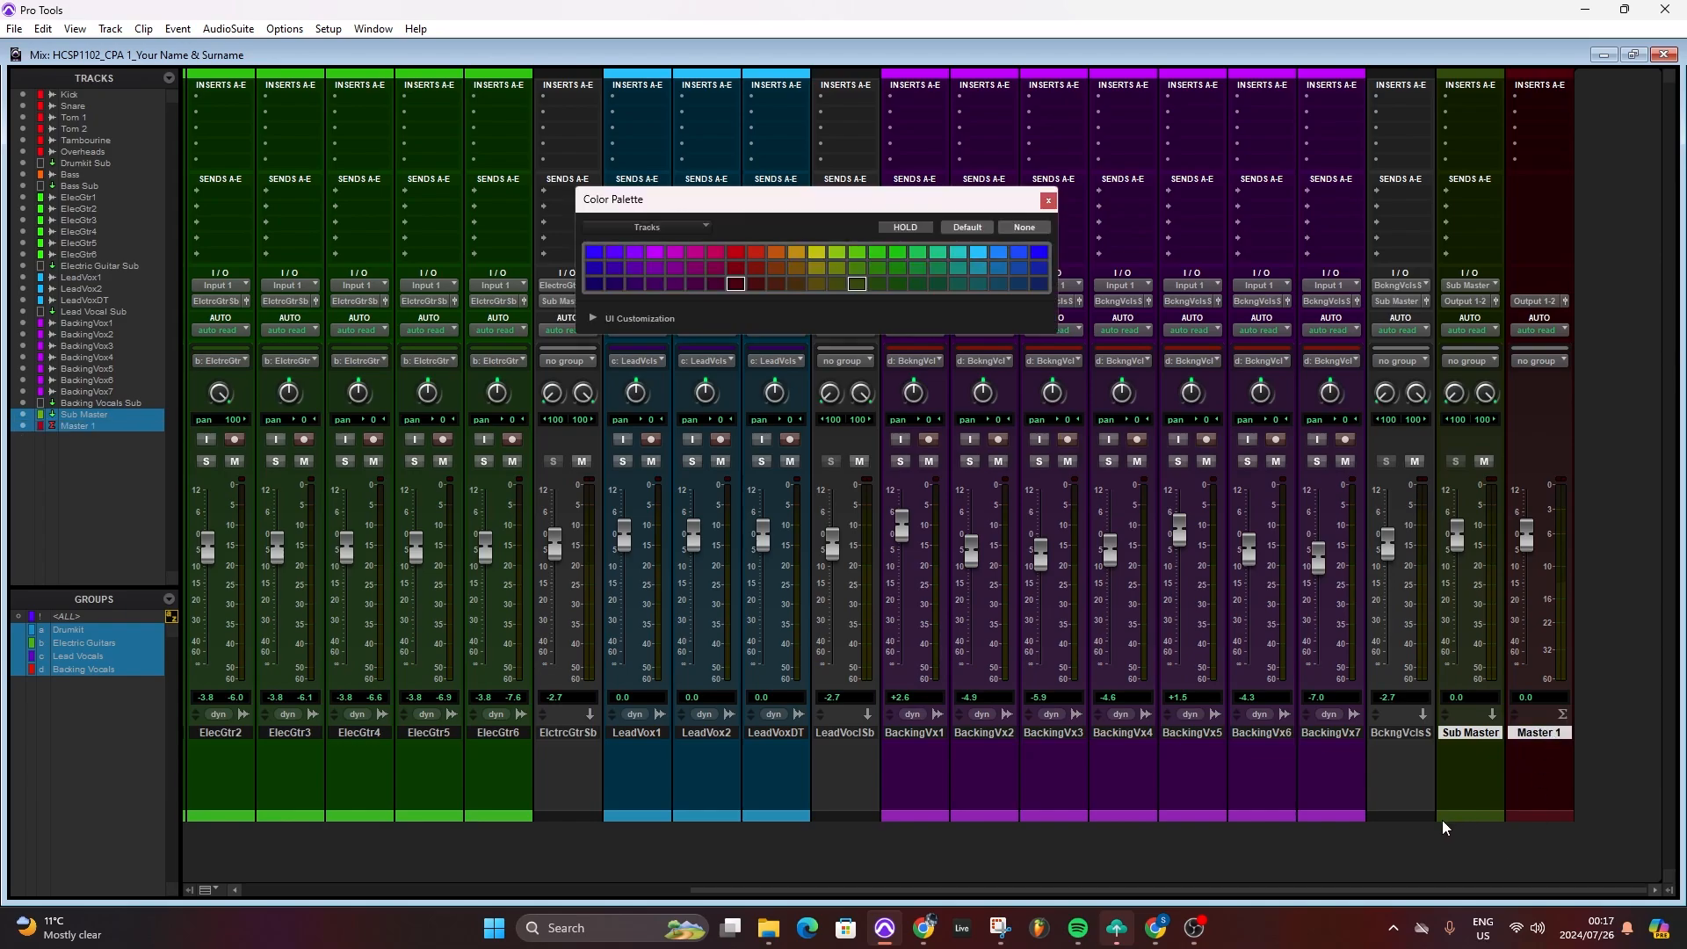
click(733, 284)
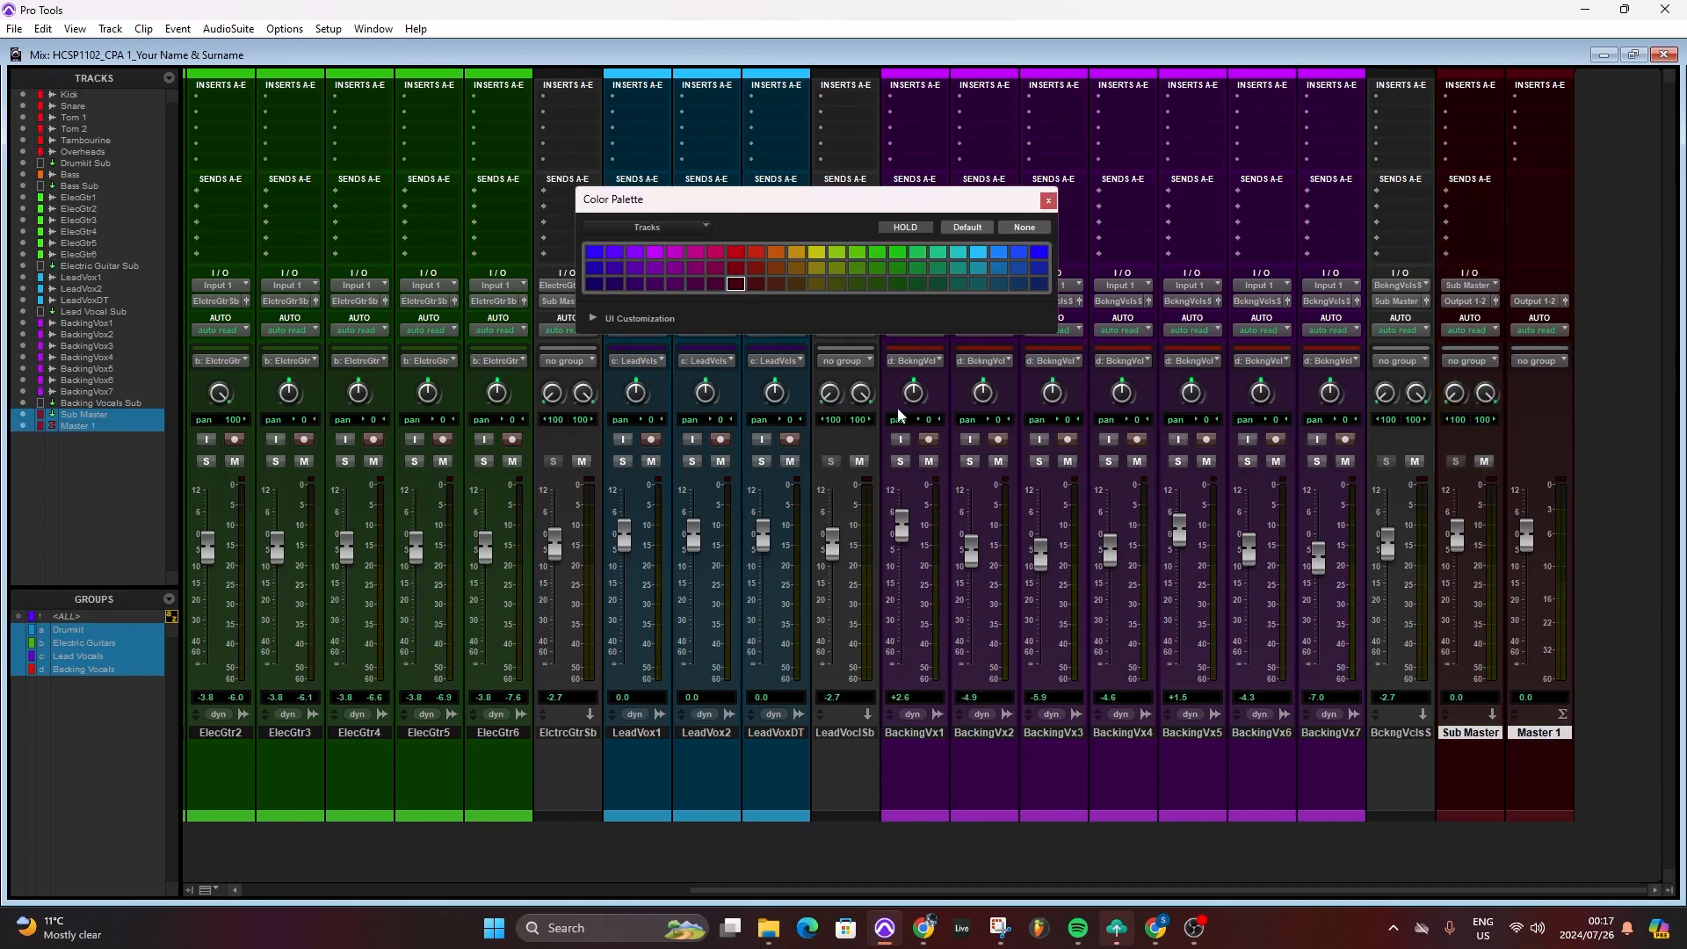
click(1045, 201)
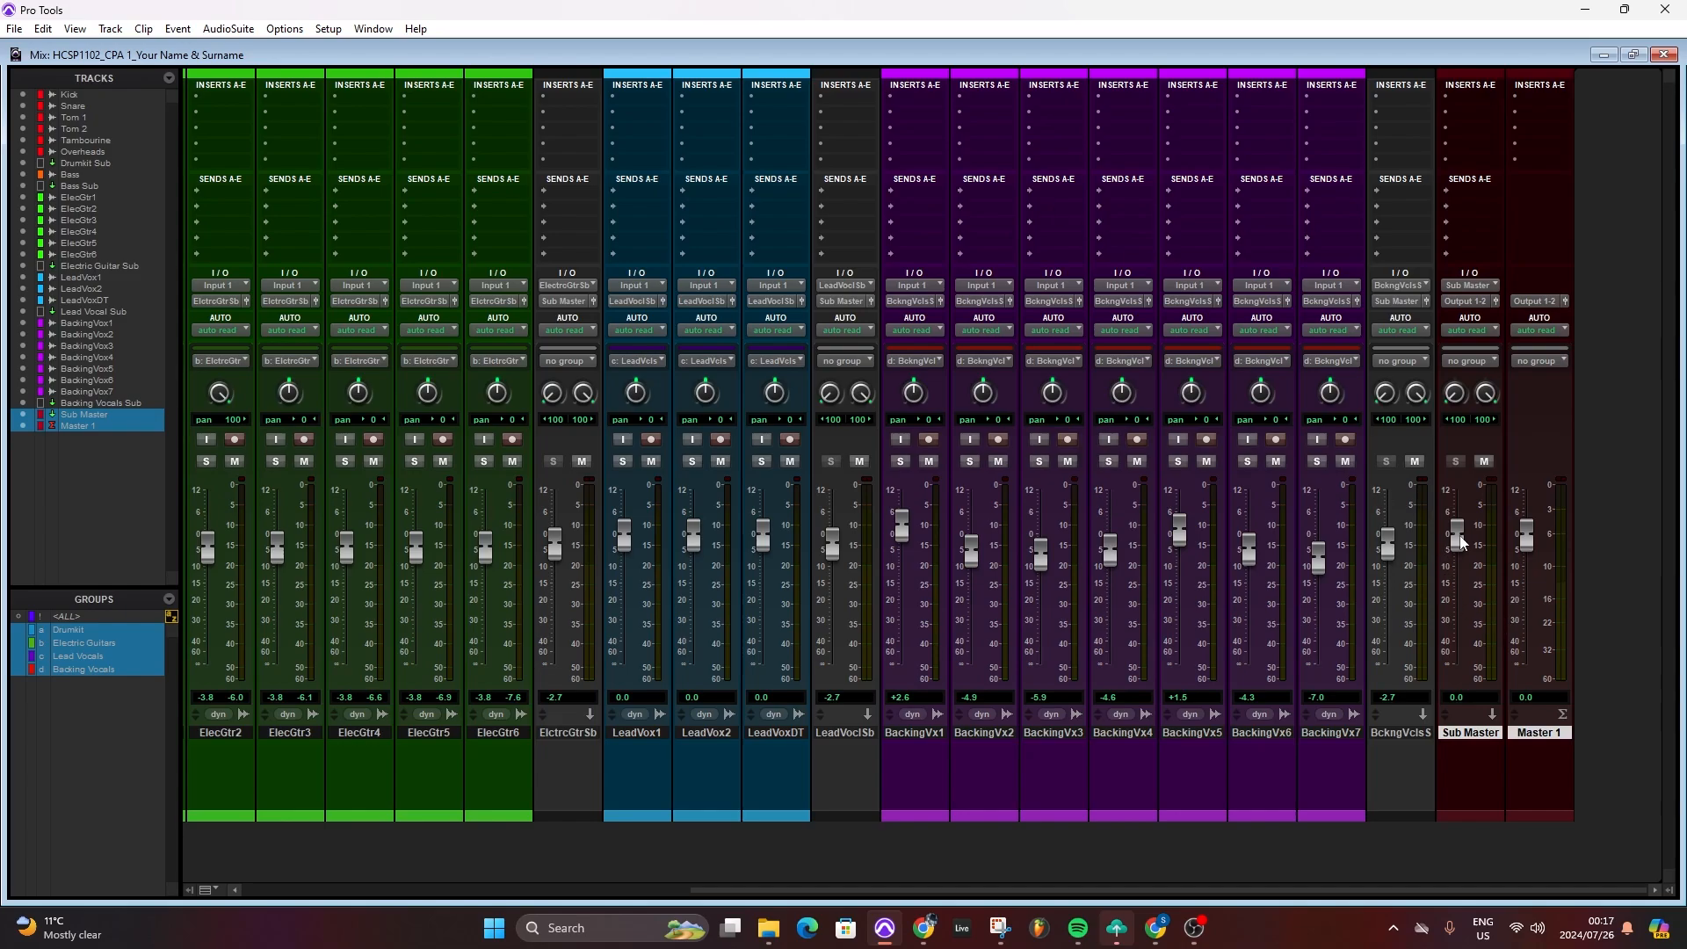
Set the Sub Master volume fader to -0.4 dB and play back the mix to check its level.
mouse_move(1460, 541)
mouse_down()
mouse_move(1462, 571)
mouse_move(1463, 534)
mouse_up()
drag(1447, 548, 1466, 534)
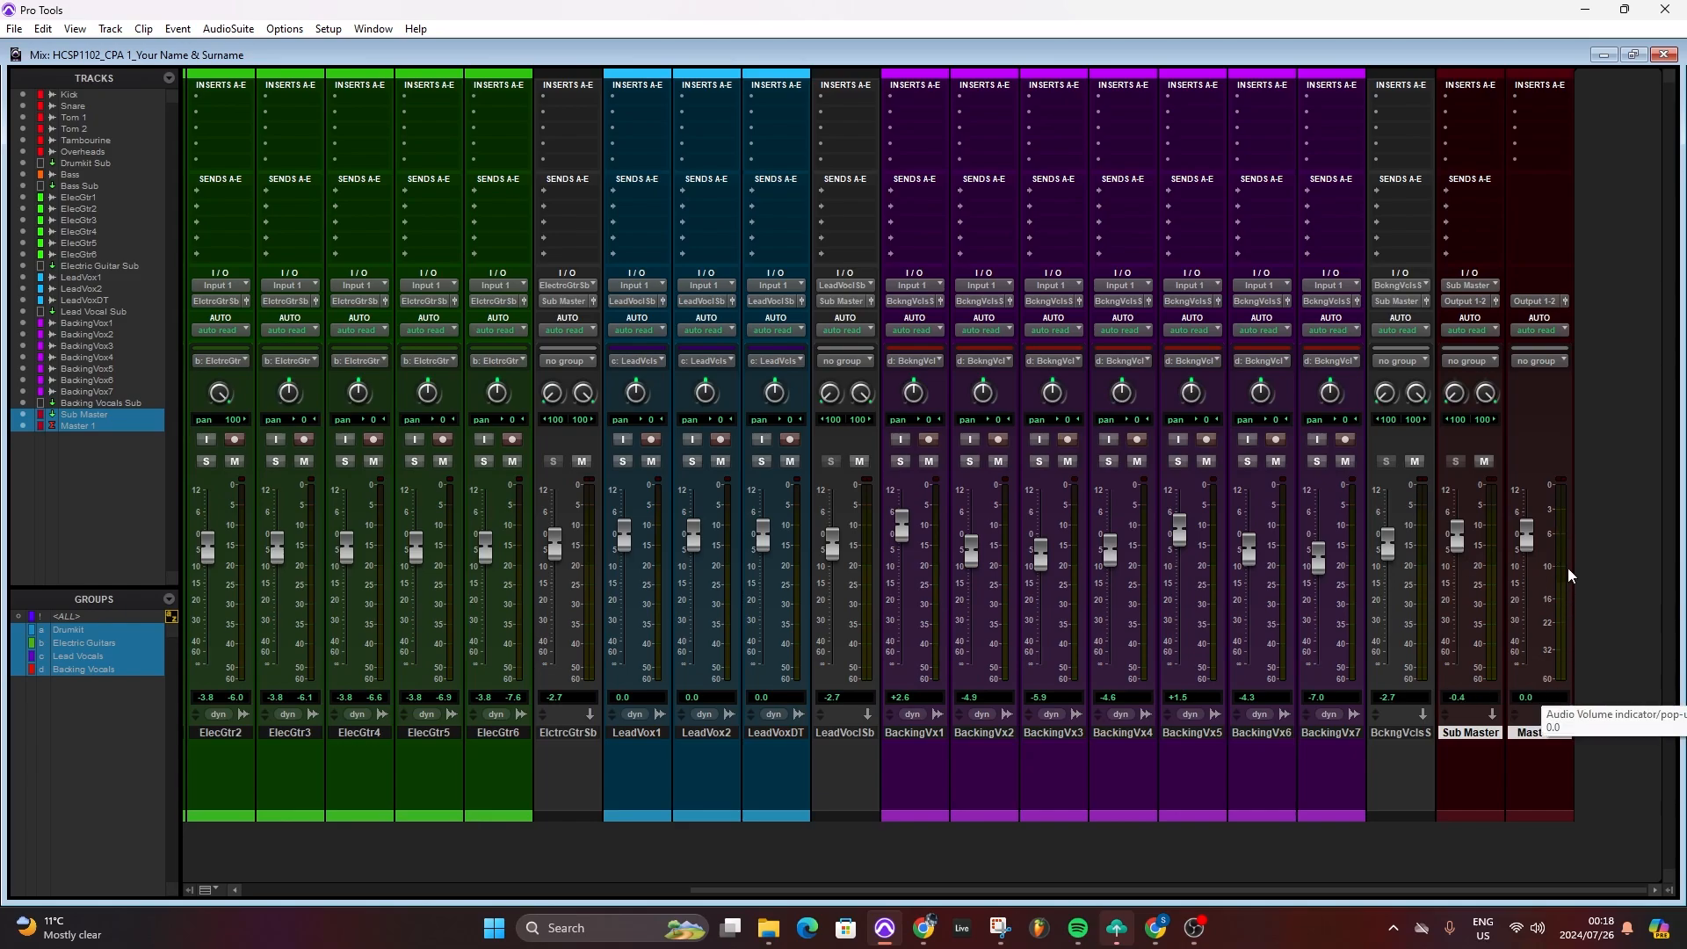
key(space)
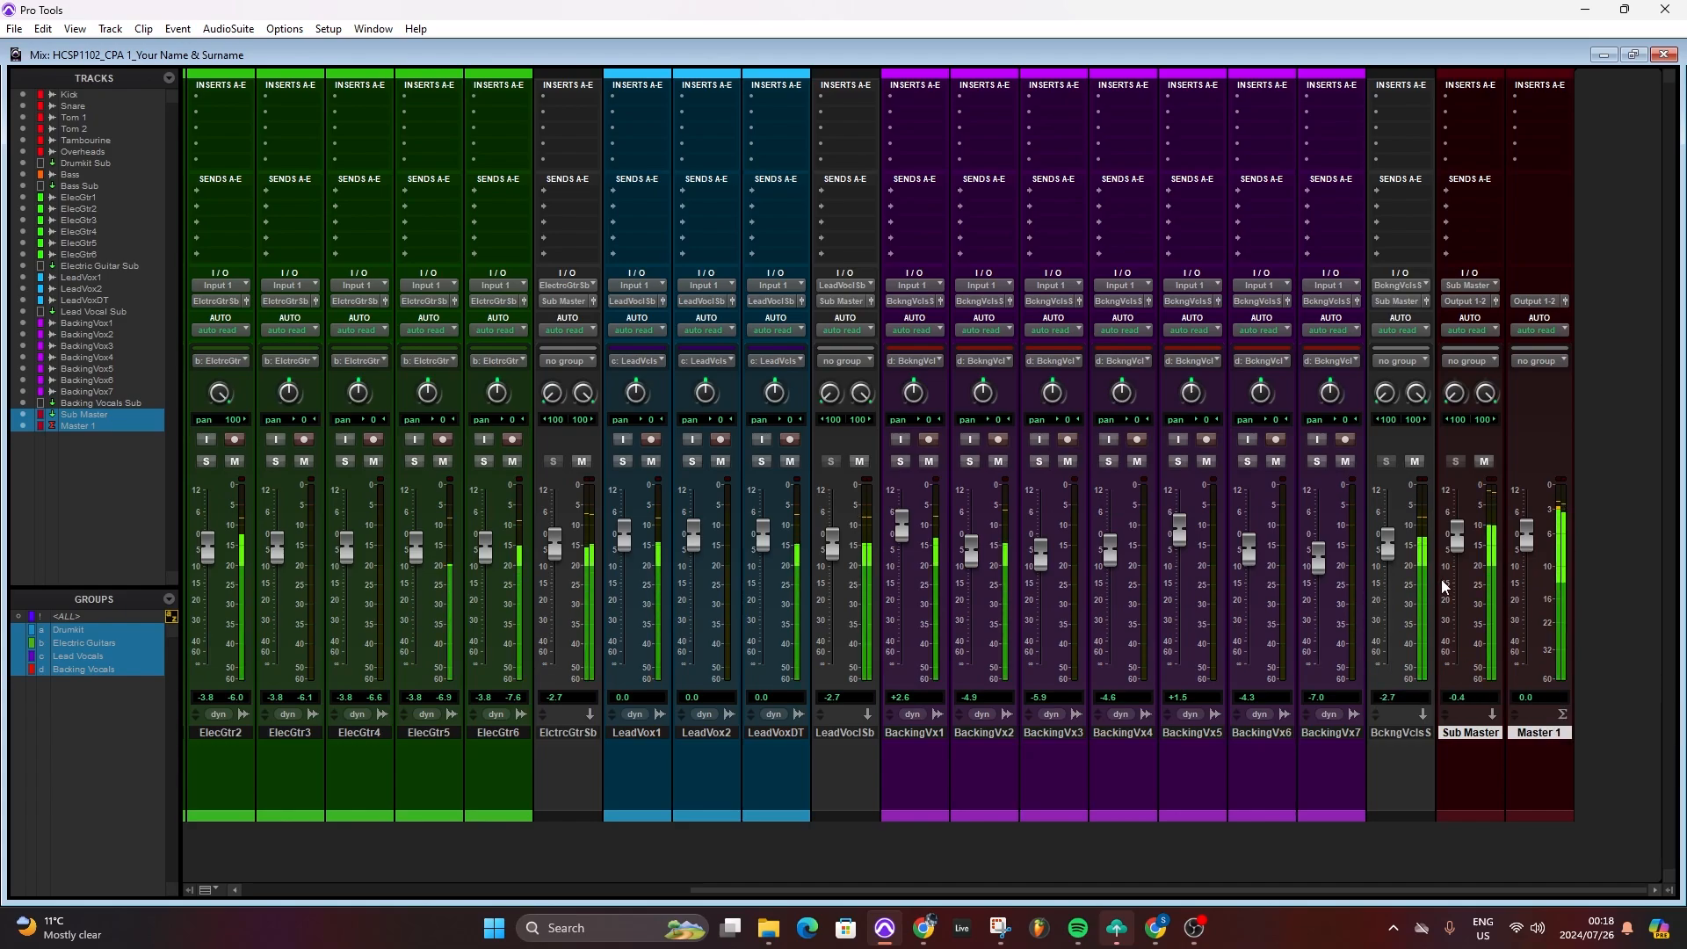
mouse_move(1455, 547)
mouse_down()
mouse_move(1455, 681)
mouse_move(1474, 542)
mouse_move(1466, 700)
mouse_move(1479, 601)
mouse_move(1458, 540)
mouse_up()
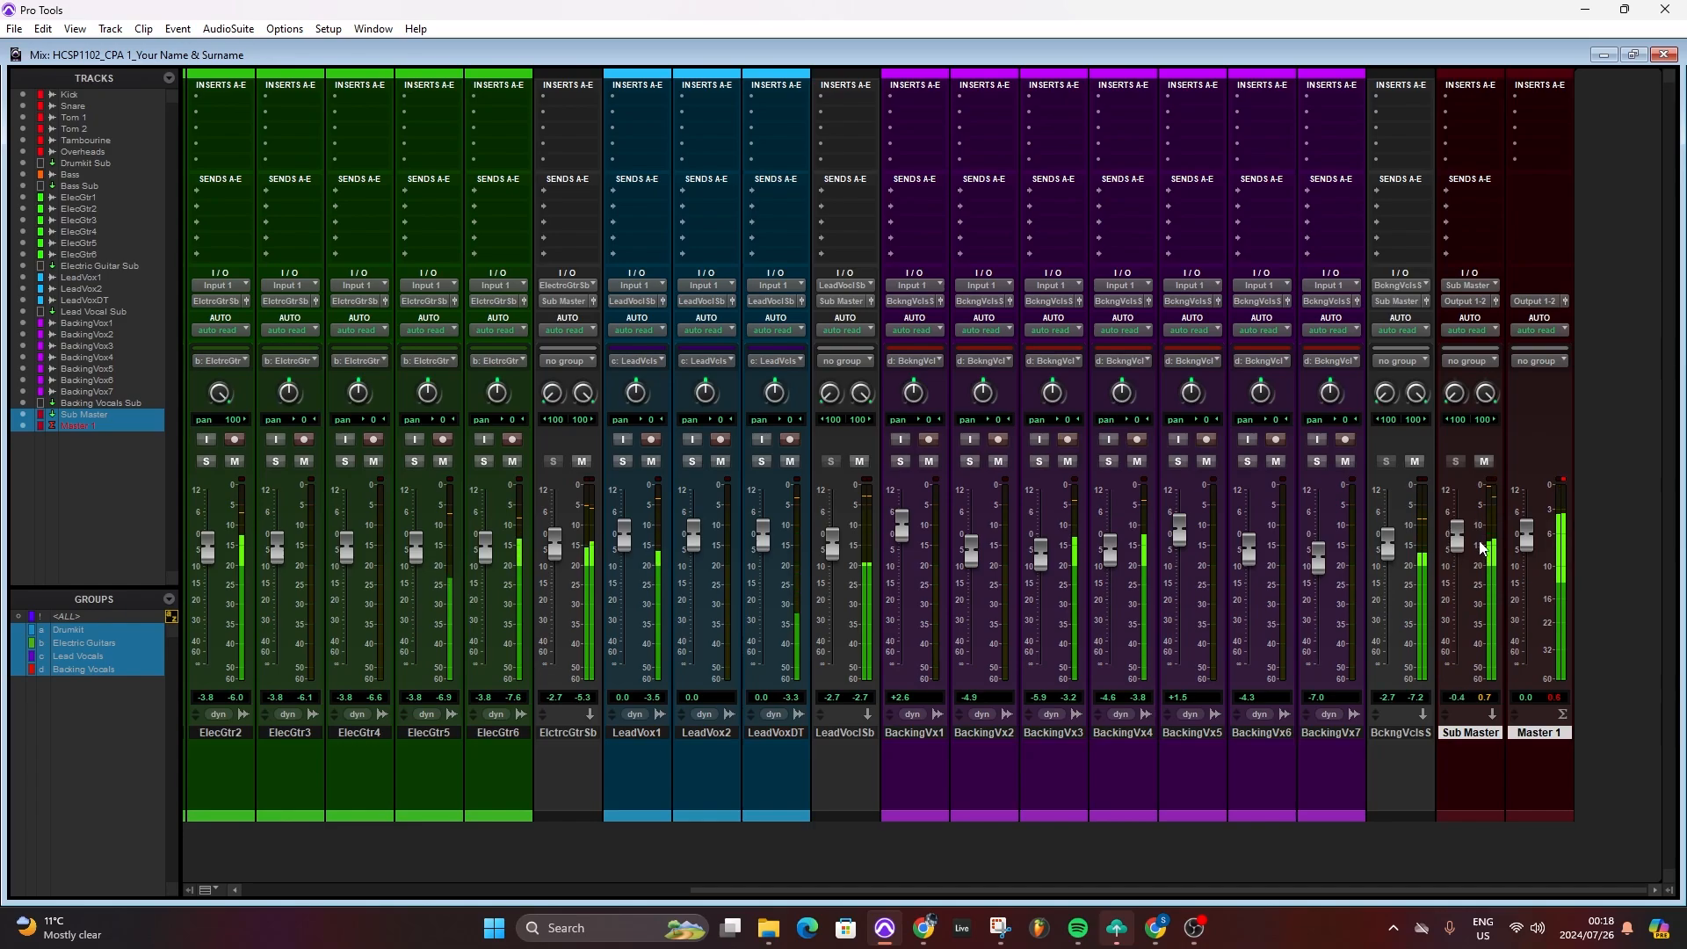
key(space)
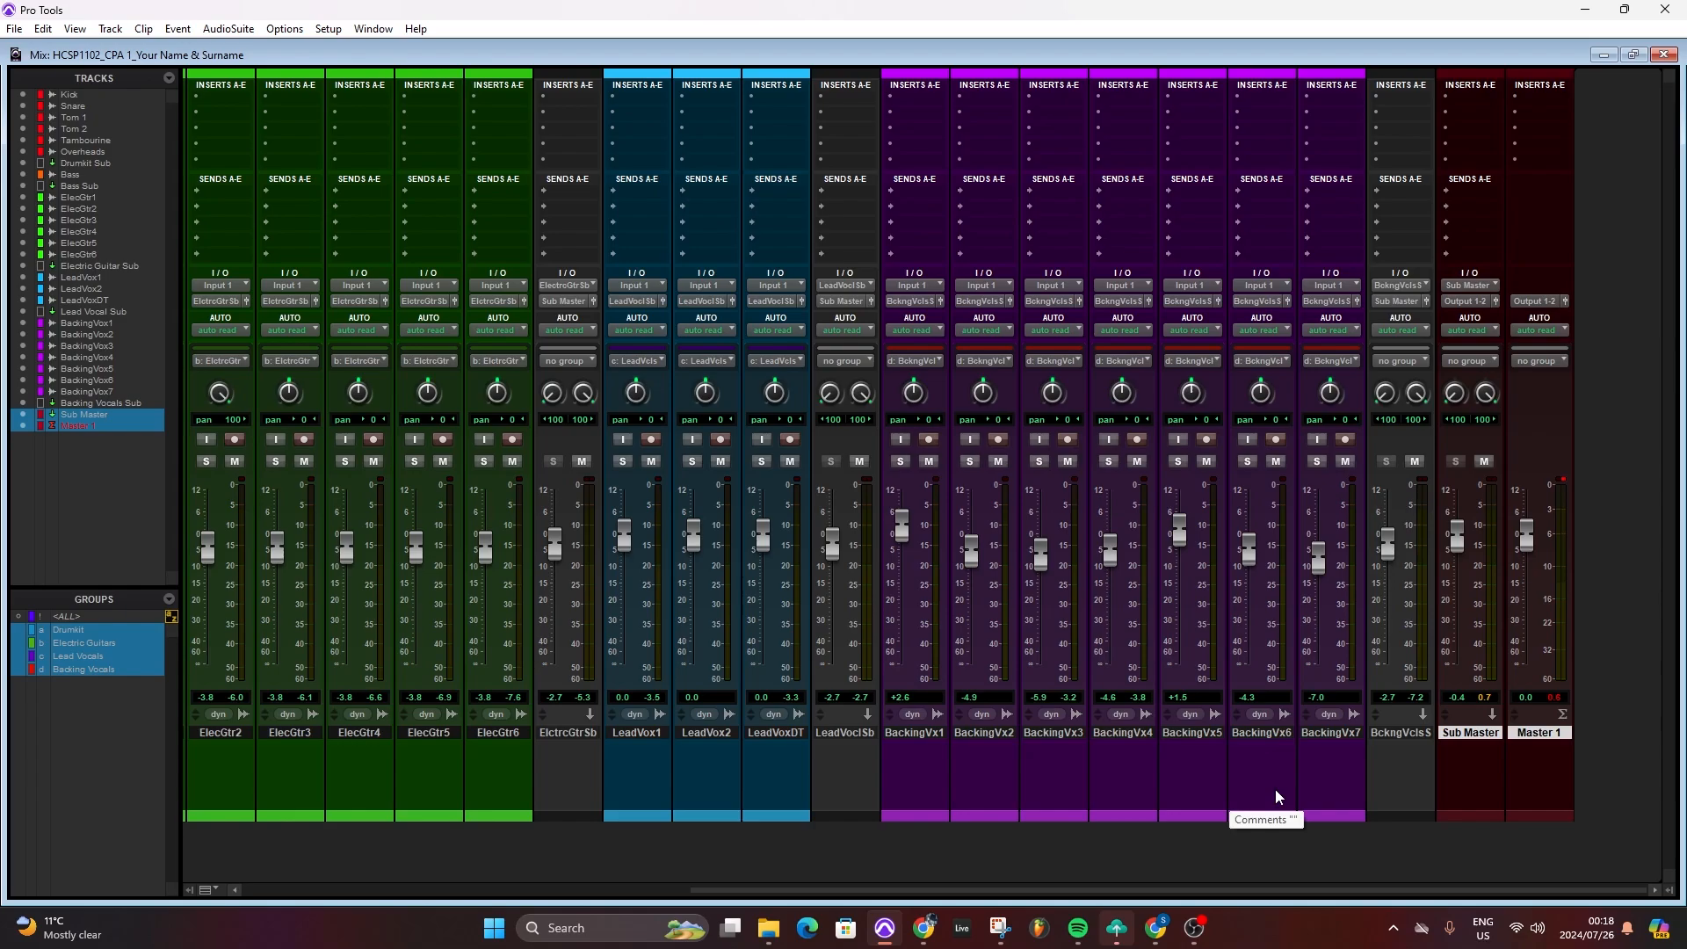
Examine the input and output routing from the individual tracks through their subs to the Sub Master and Master 1.
scroll(1152, 775, left, 4)
scroll(1152, 775, left, 6)
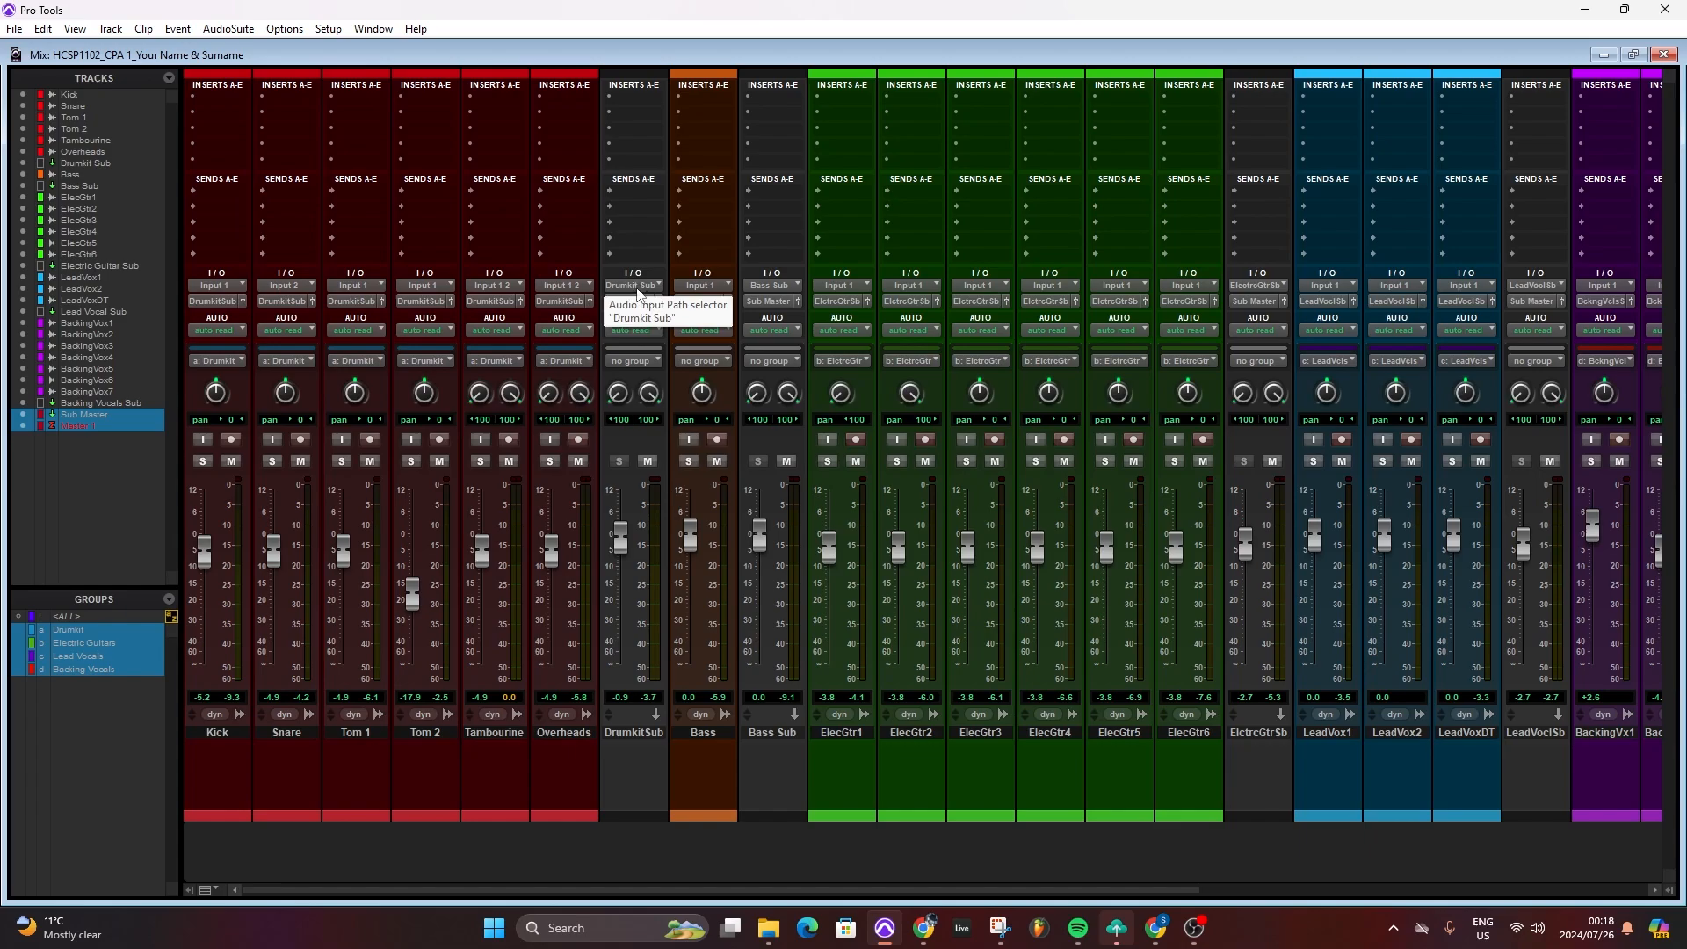
scroll(1131, 736, right, 3)
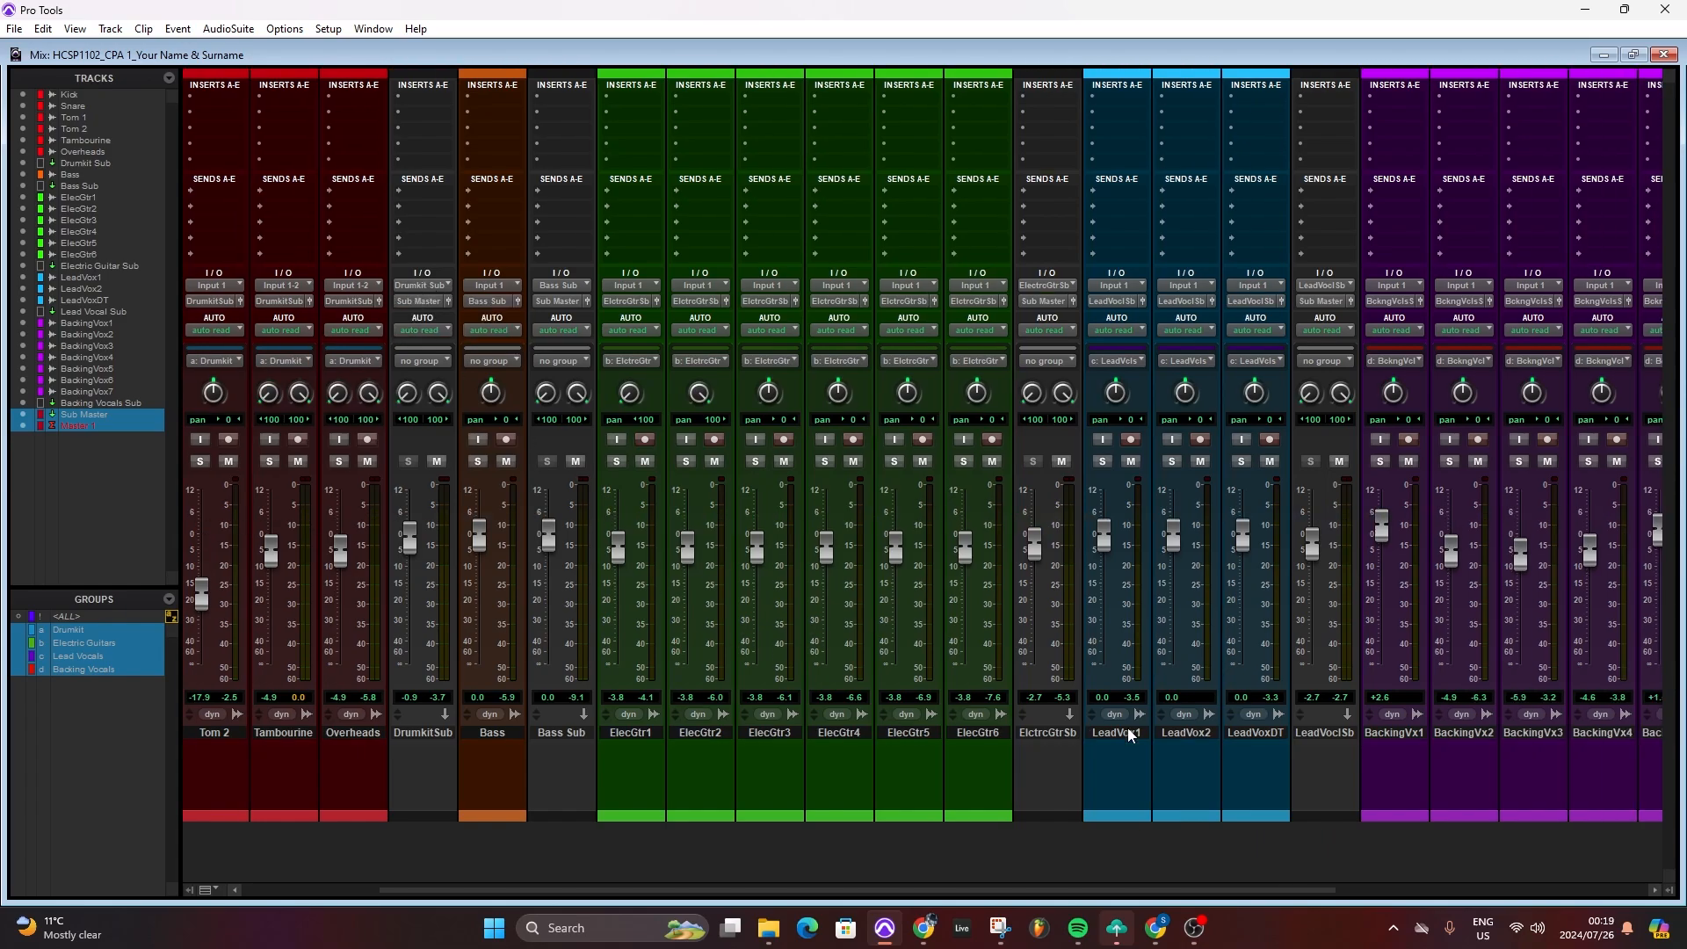
scroll(1129, 734, right, 7)
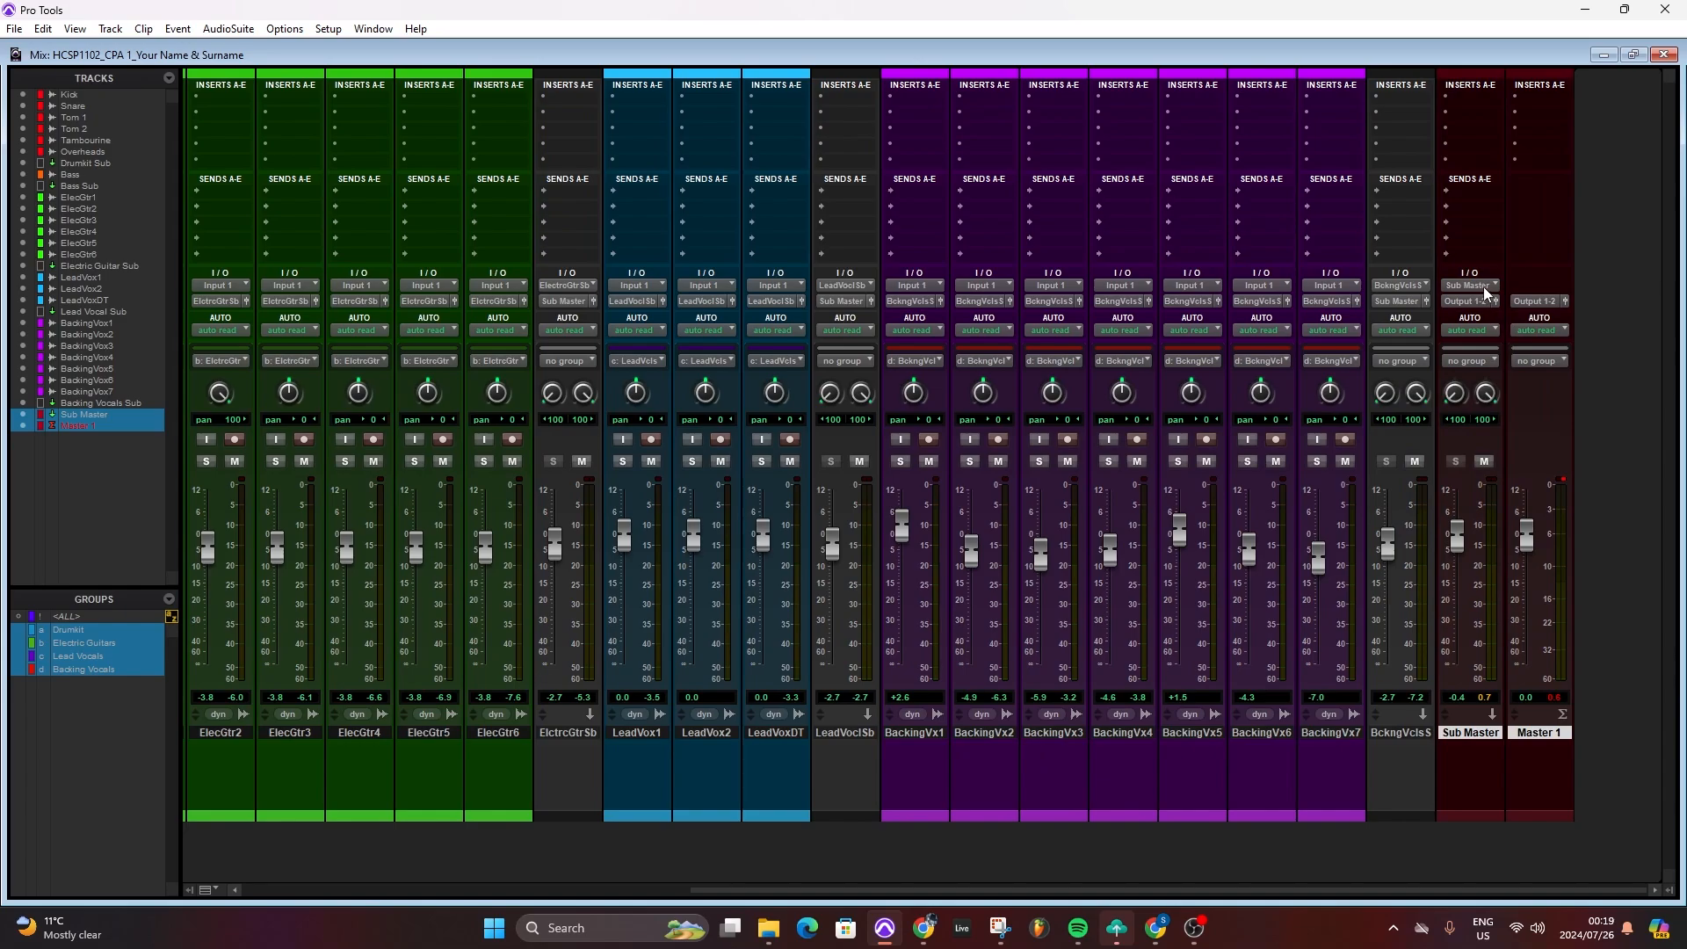
scroll(1038, 437, left, 10)
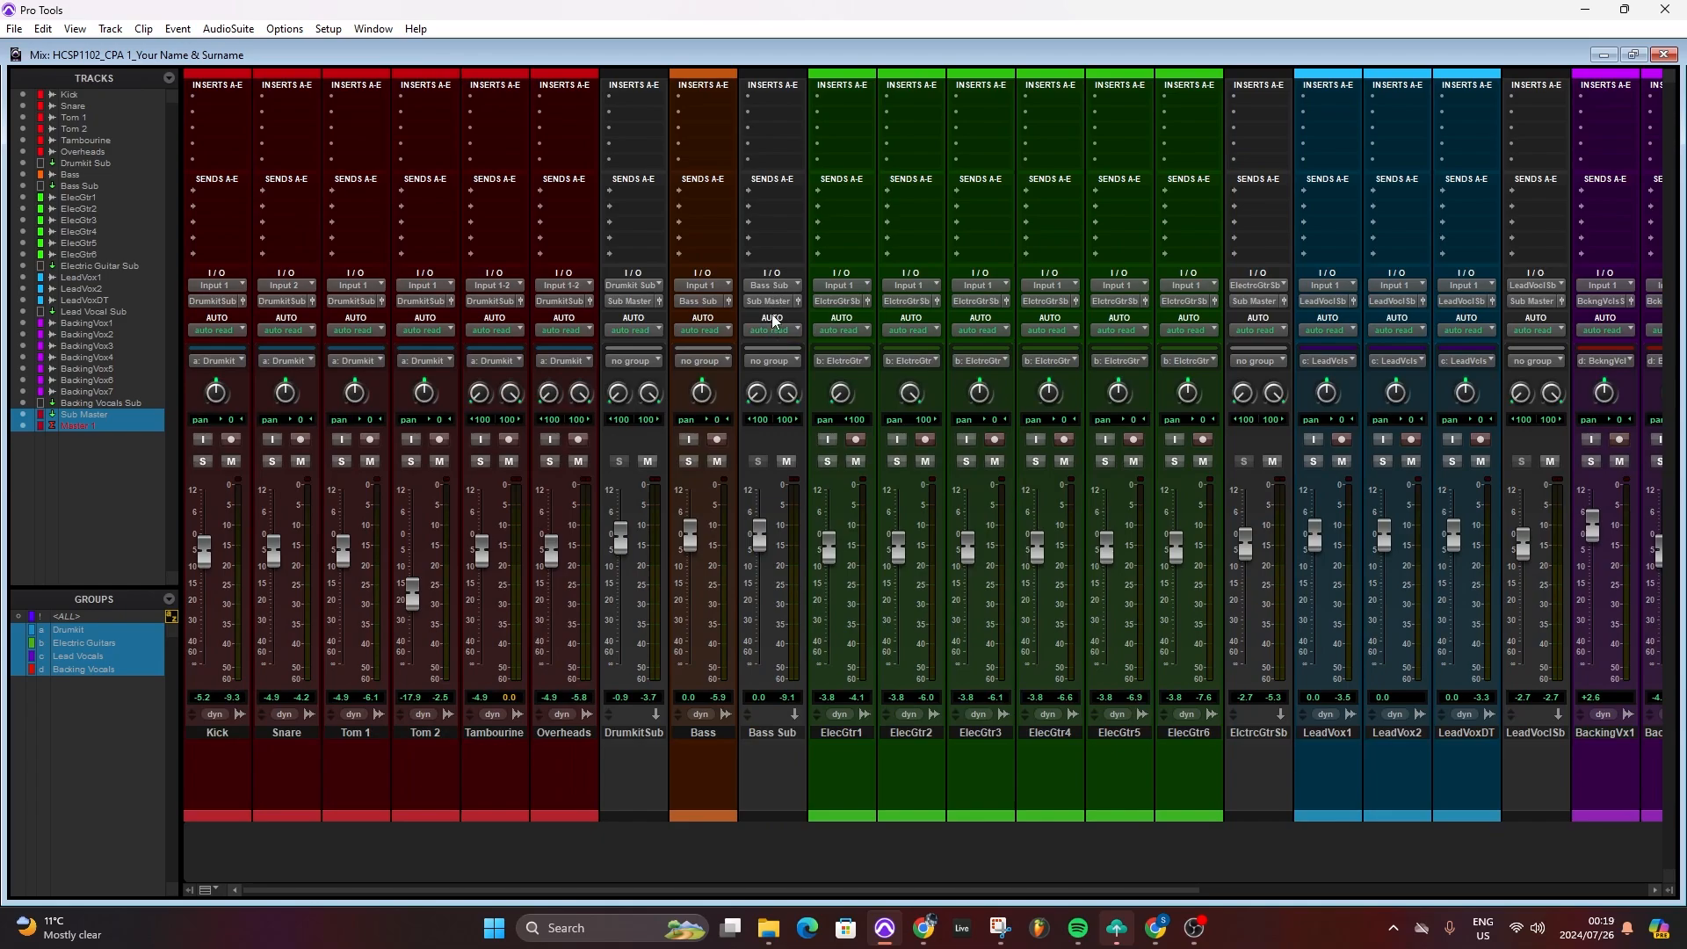
scroll(1385, 559, right, 1)
scroll(1385, 558, right, 10)
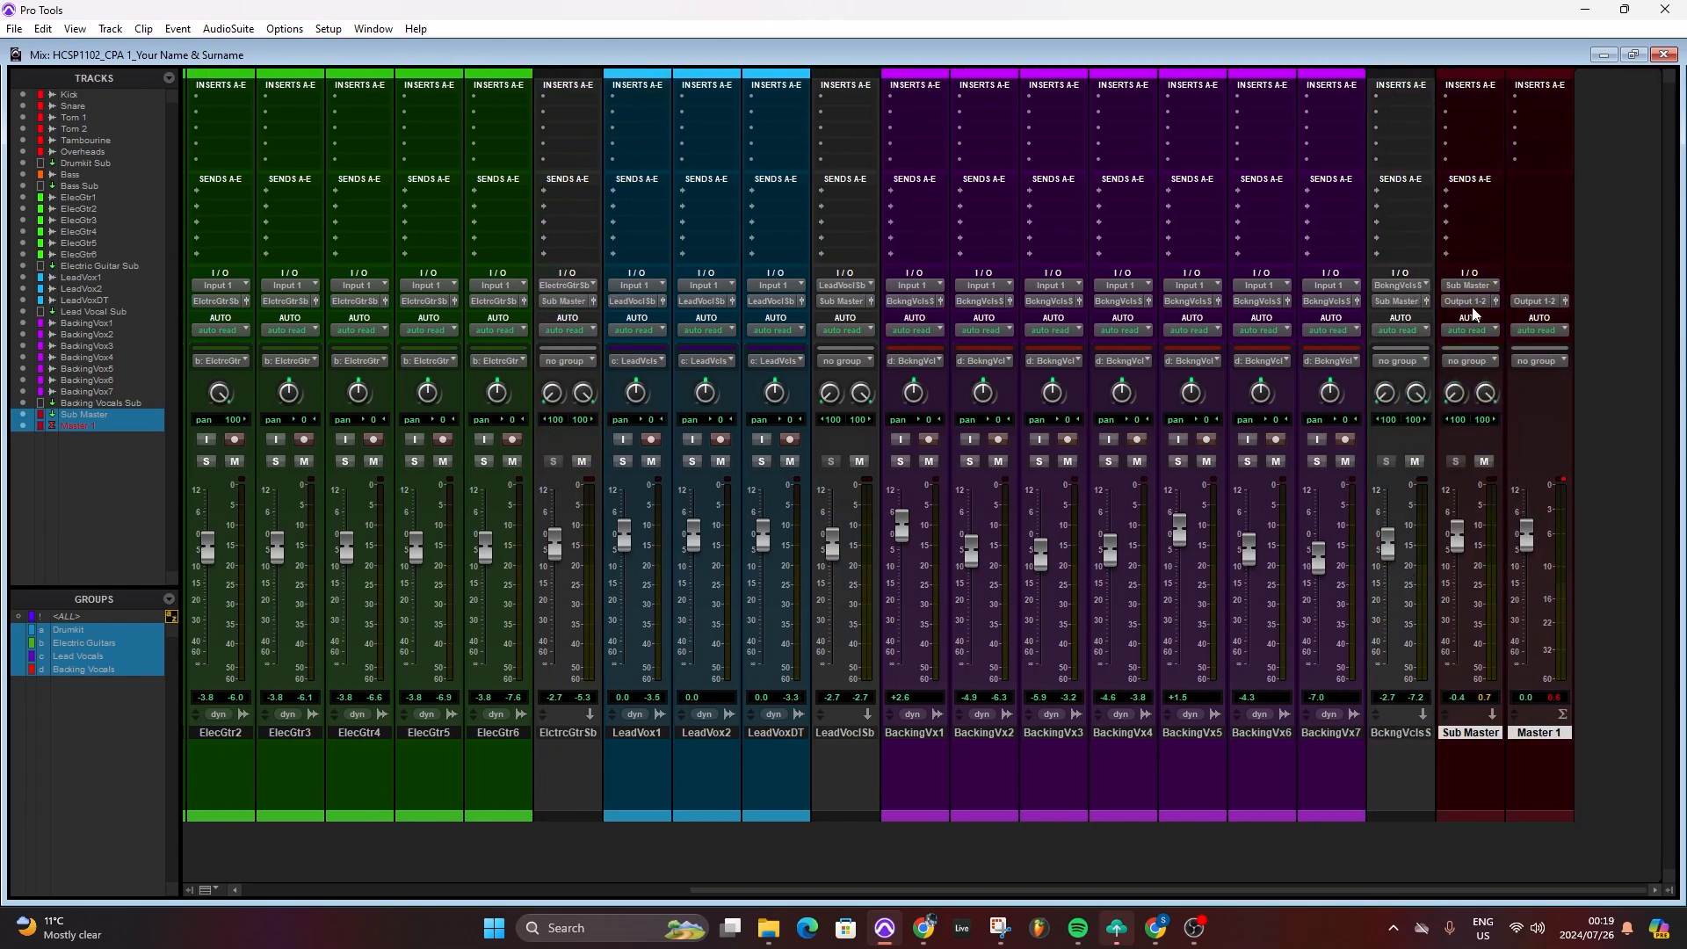
scroll(720, 444, left, 6)
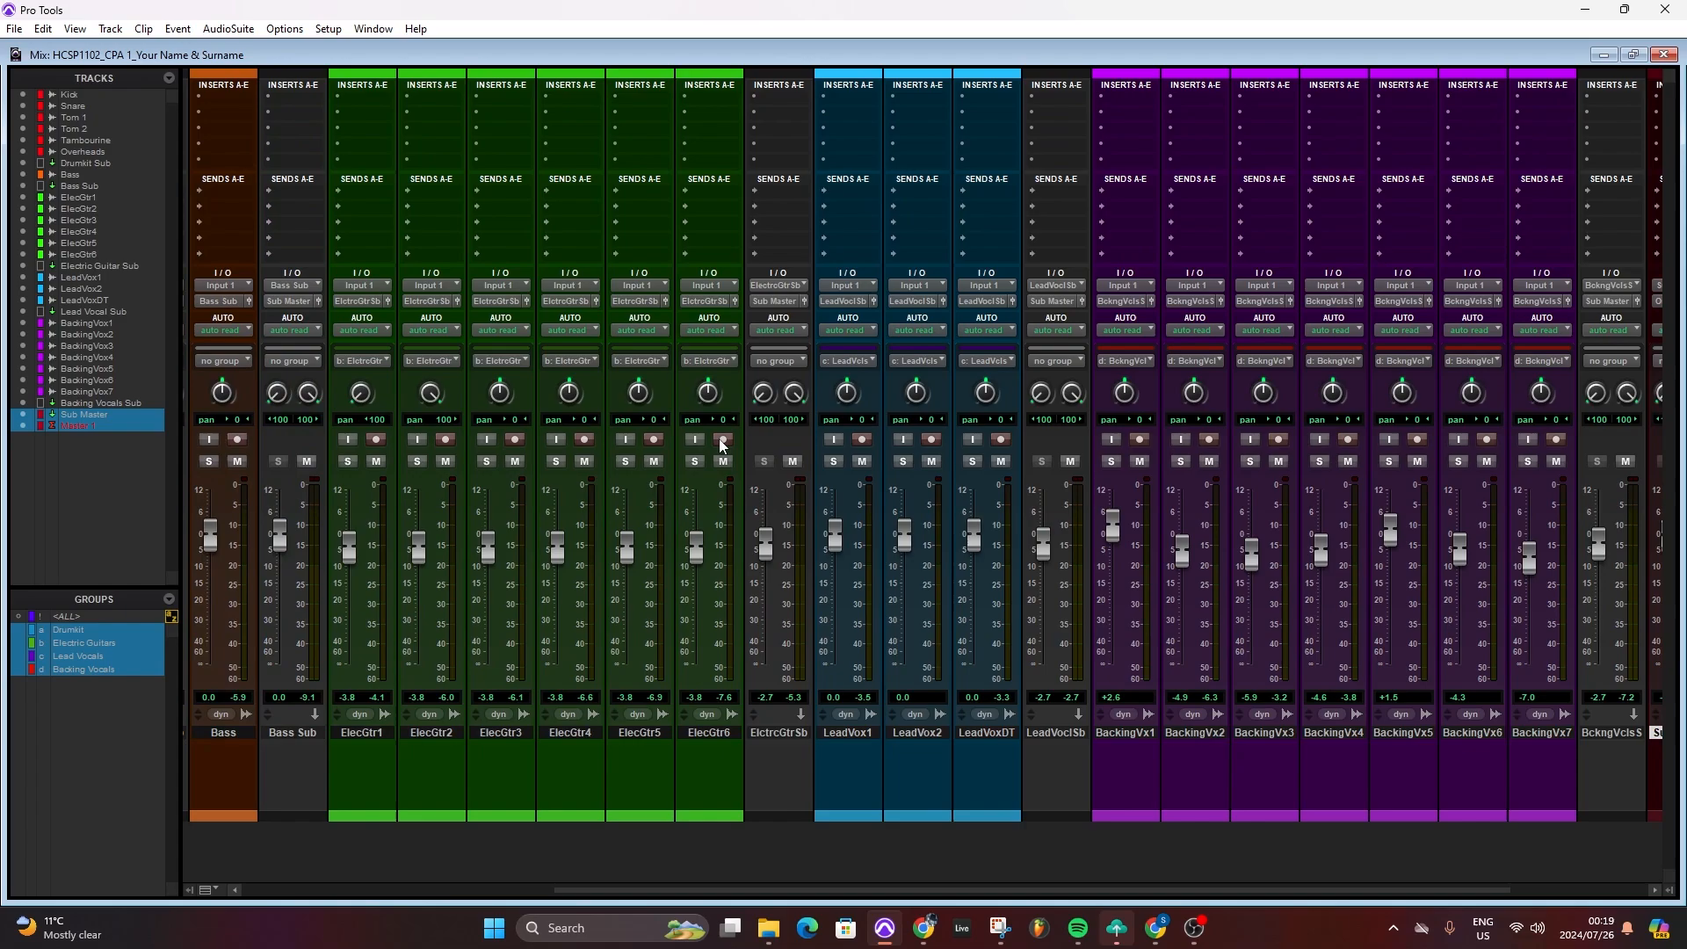
scroll(721, 443, left, 10)
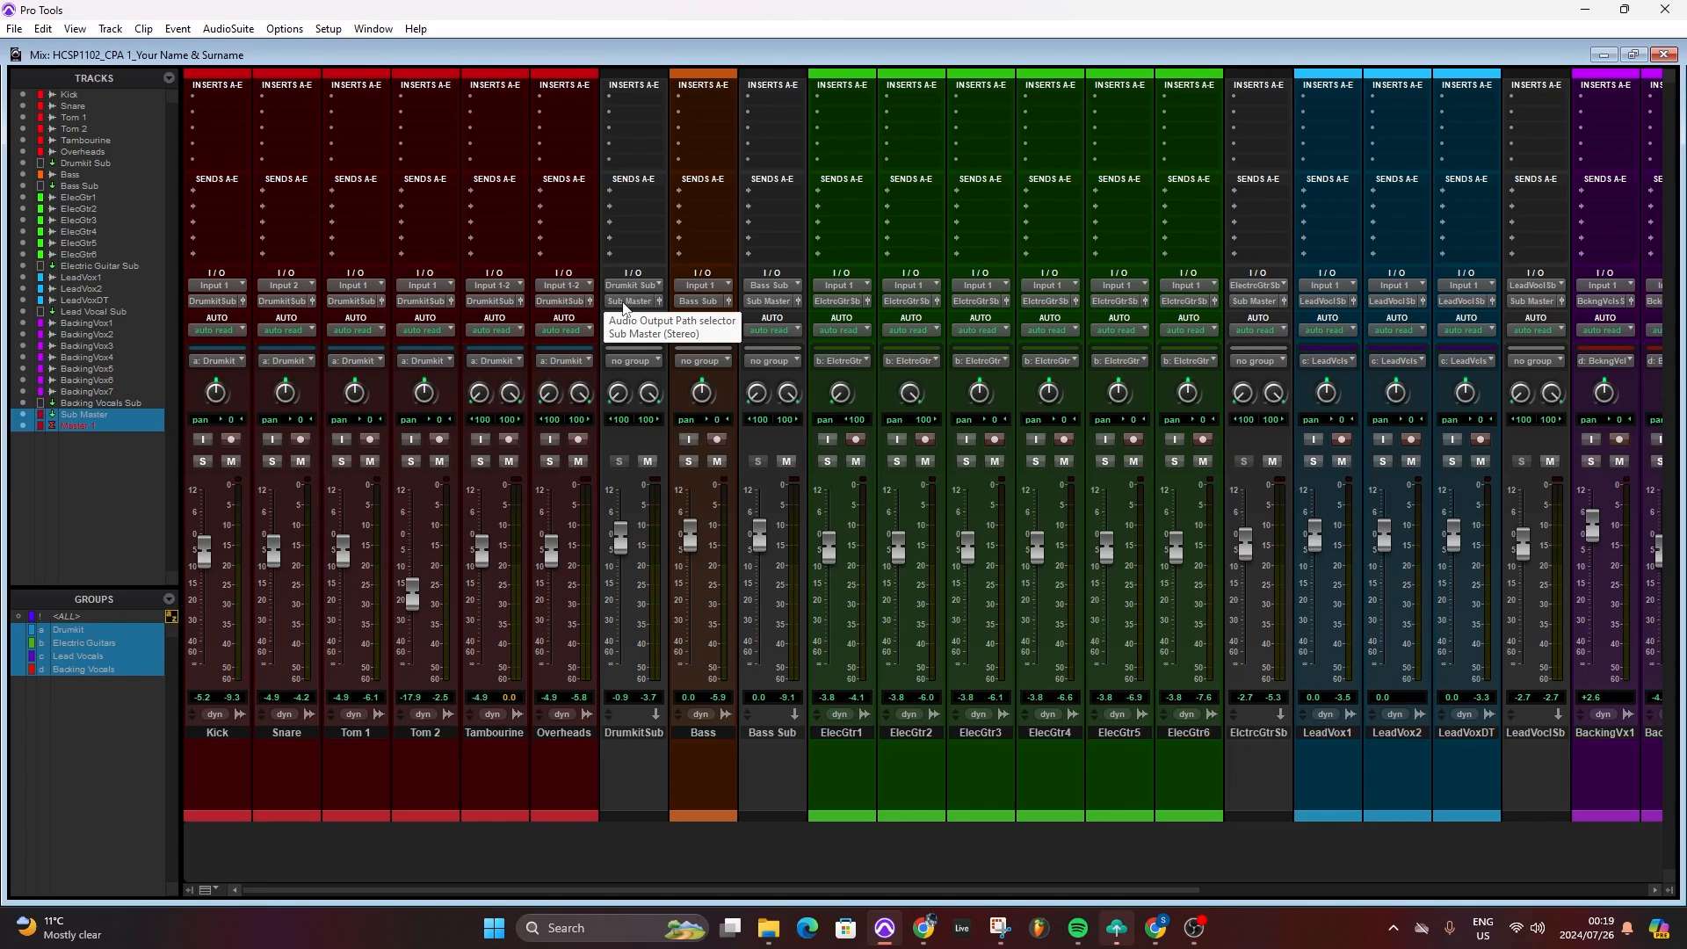
scroll(957, 451, right, 10)
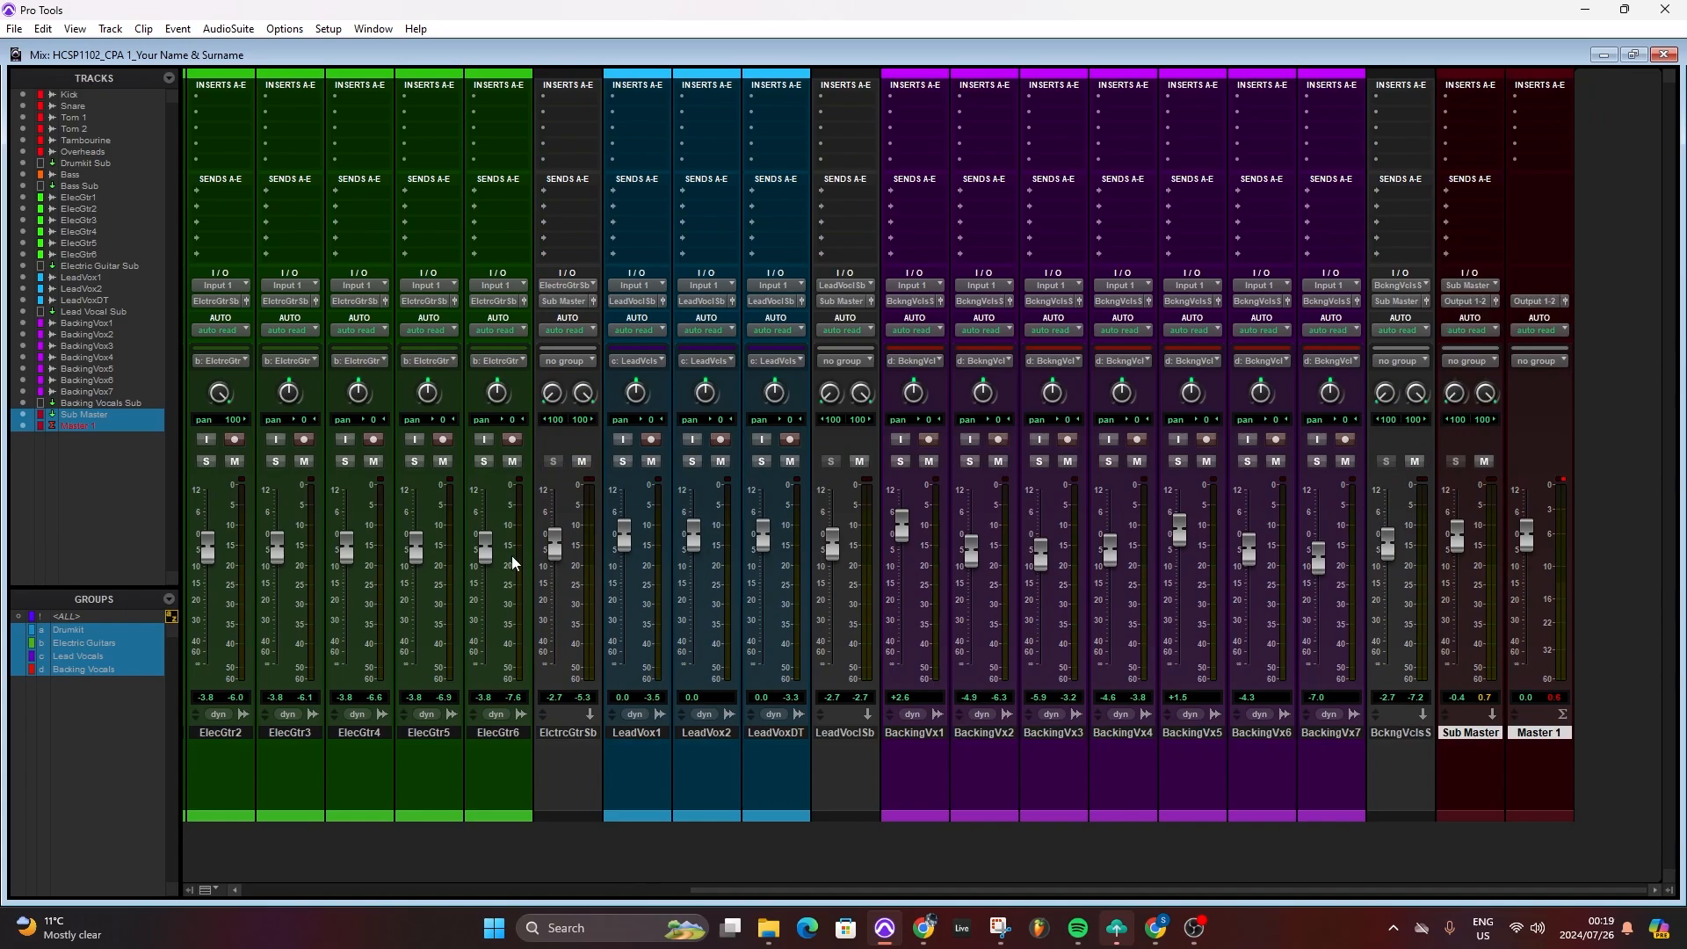
scroll(524, 571, left, 10)
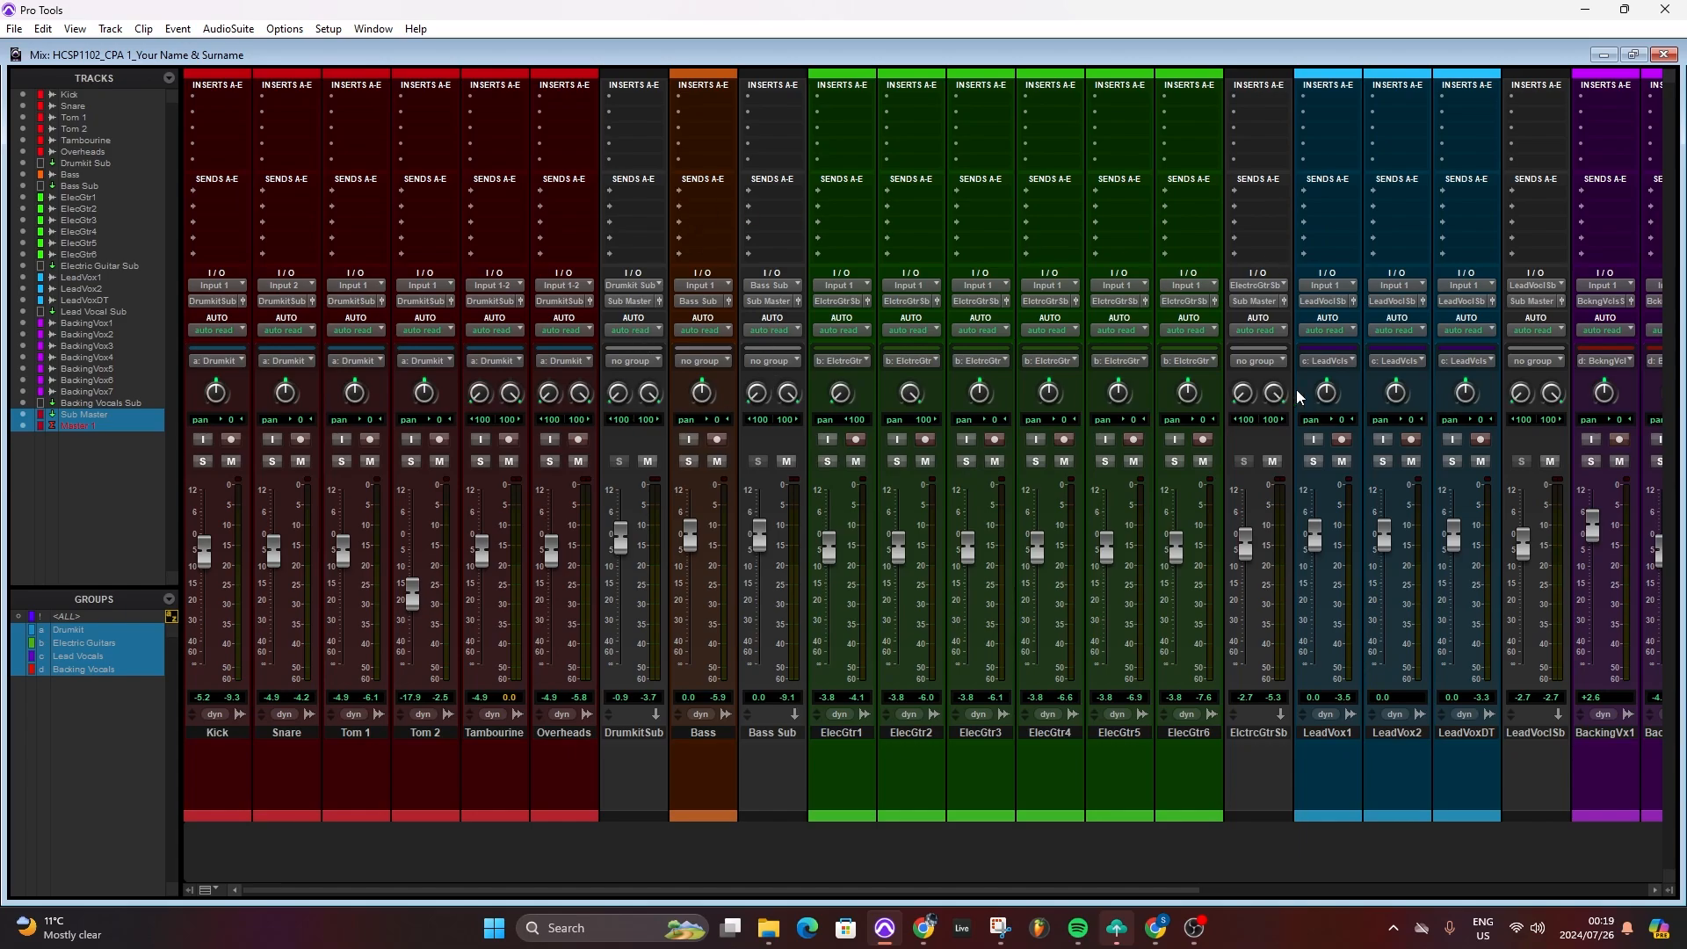
scroll(1343, 475, right, 3)
scroll(1342, 482, right, 1)
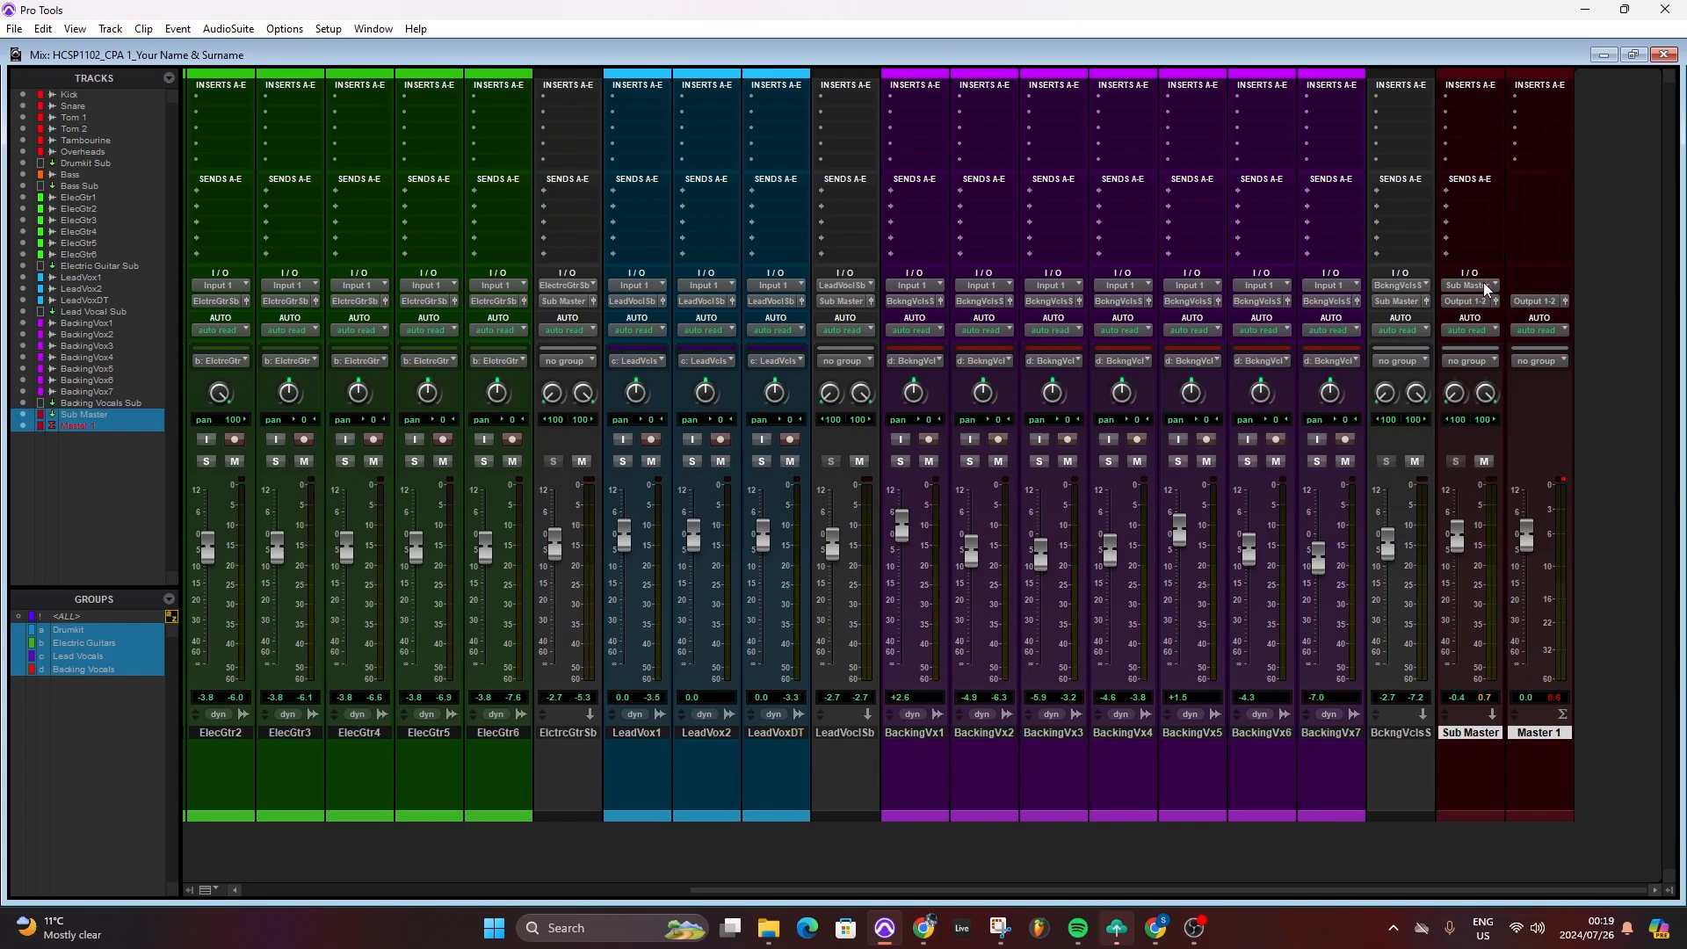
scroll(355, 734, left, 3)
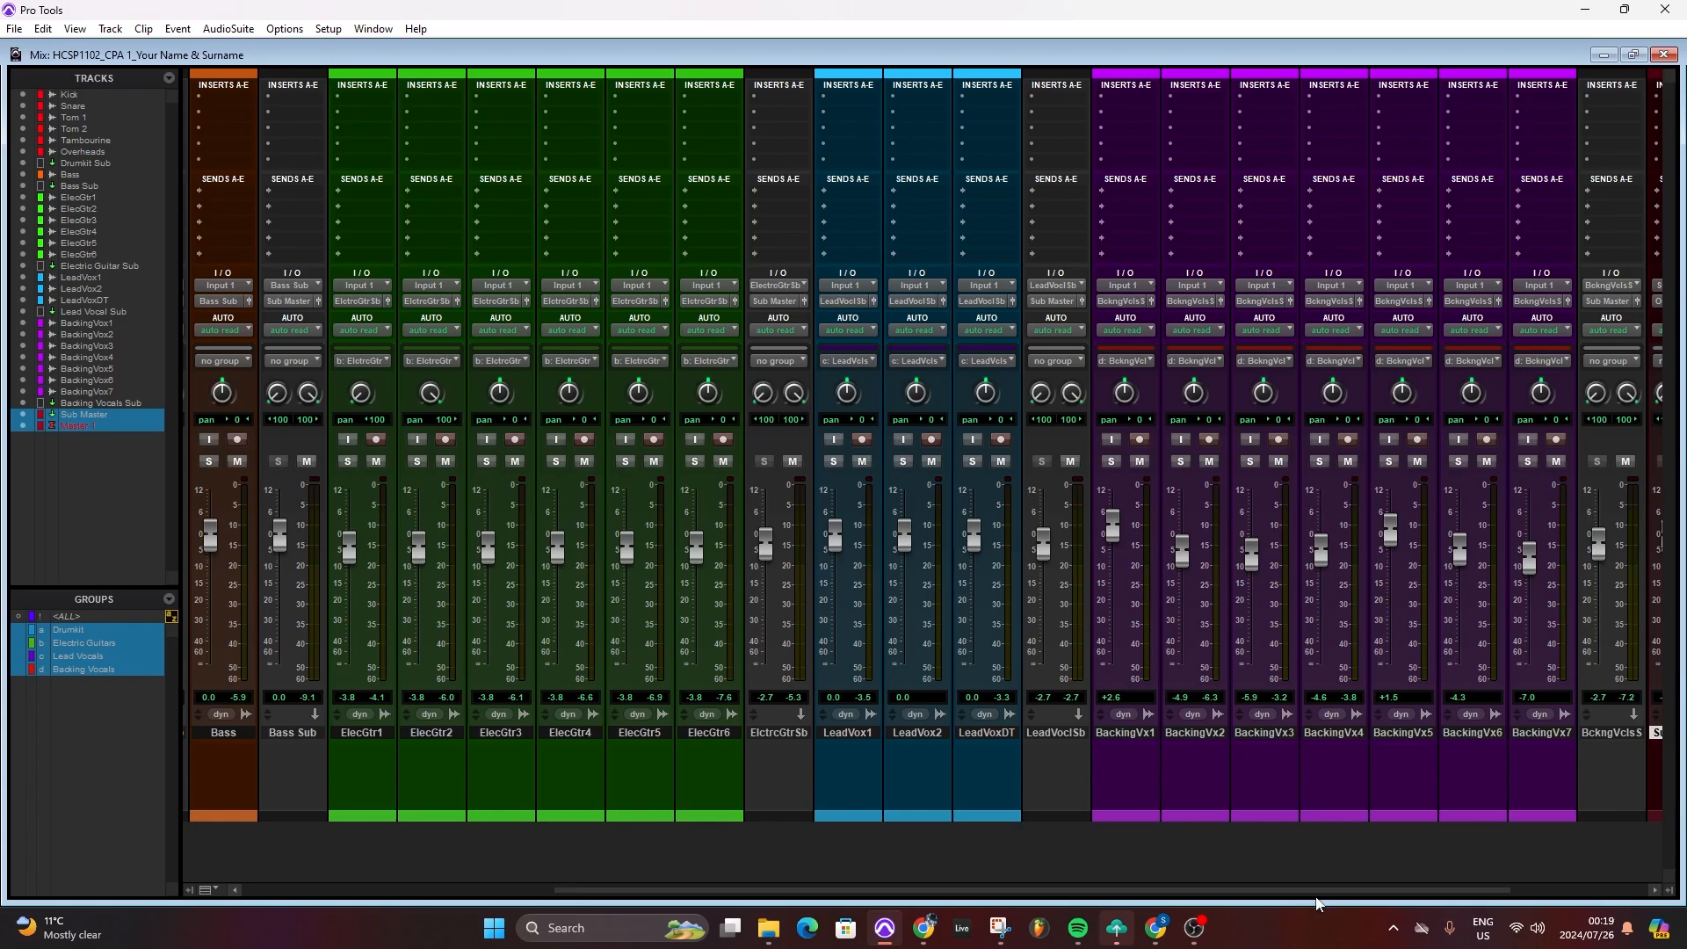
scroll(1377, 502, right, 3)
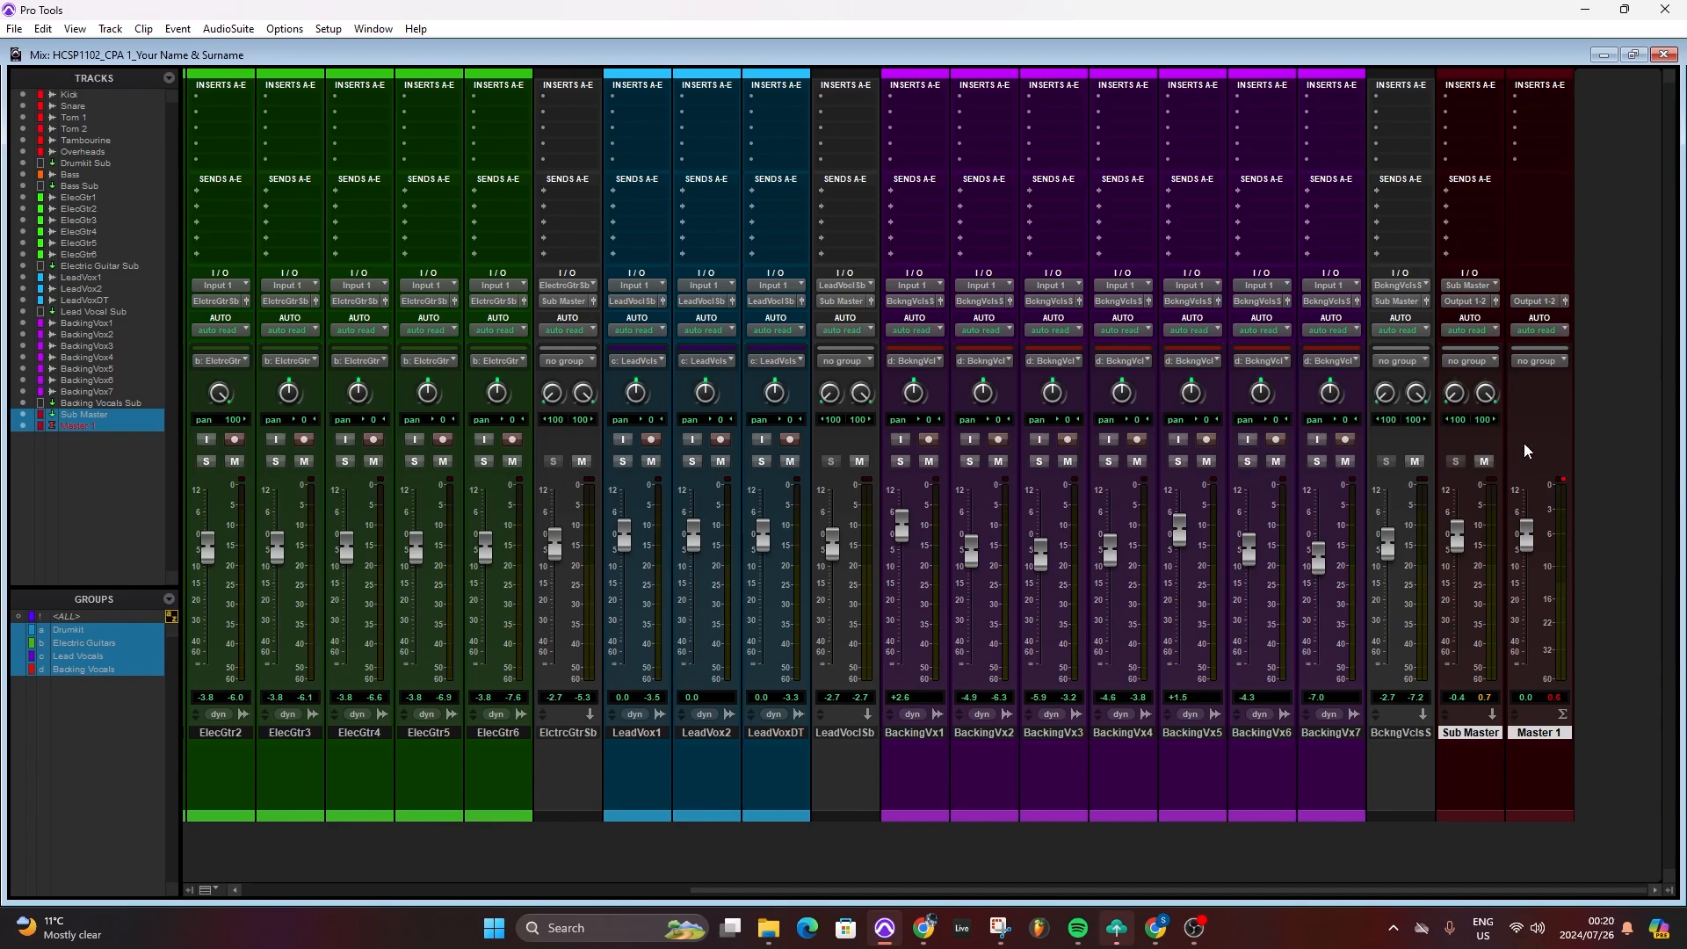
Insert the stereo multichannel Dyn3 Compressor/Limiter dynamics plug-in on the Sub Master track.
click(1447, 105)
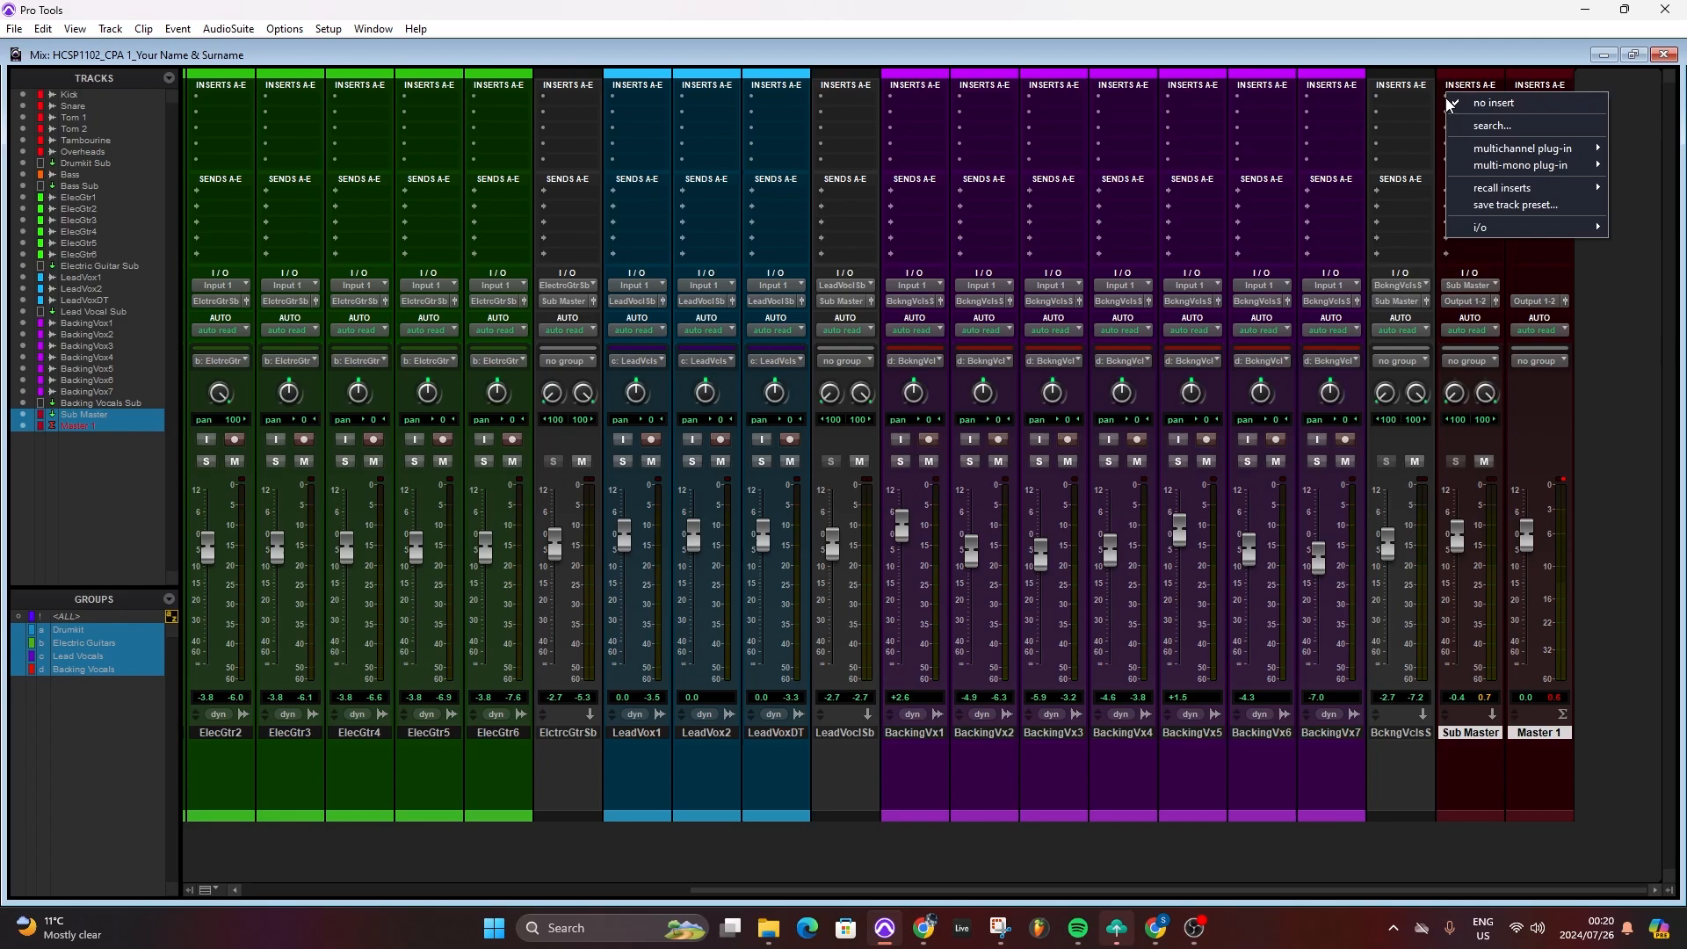
mouse_move(1543, 149)
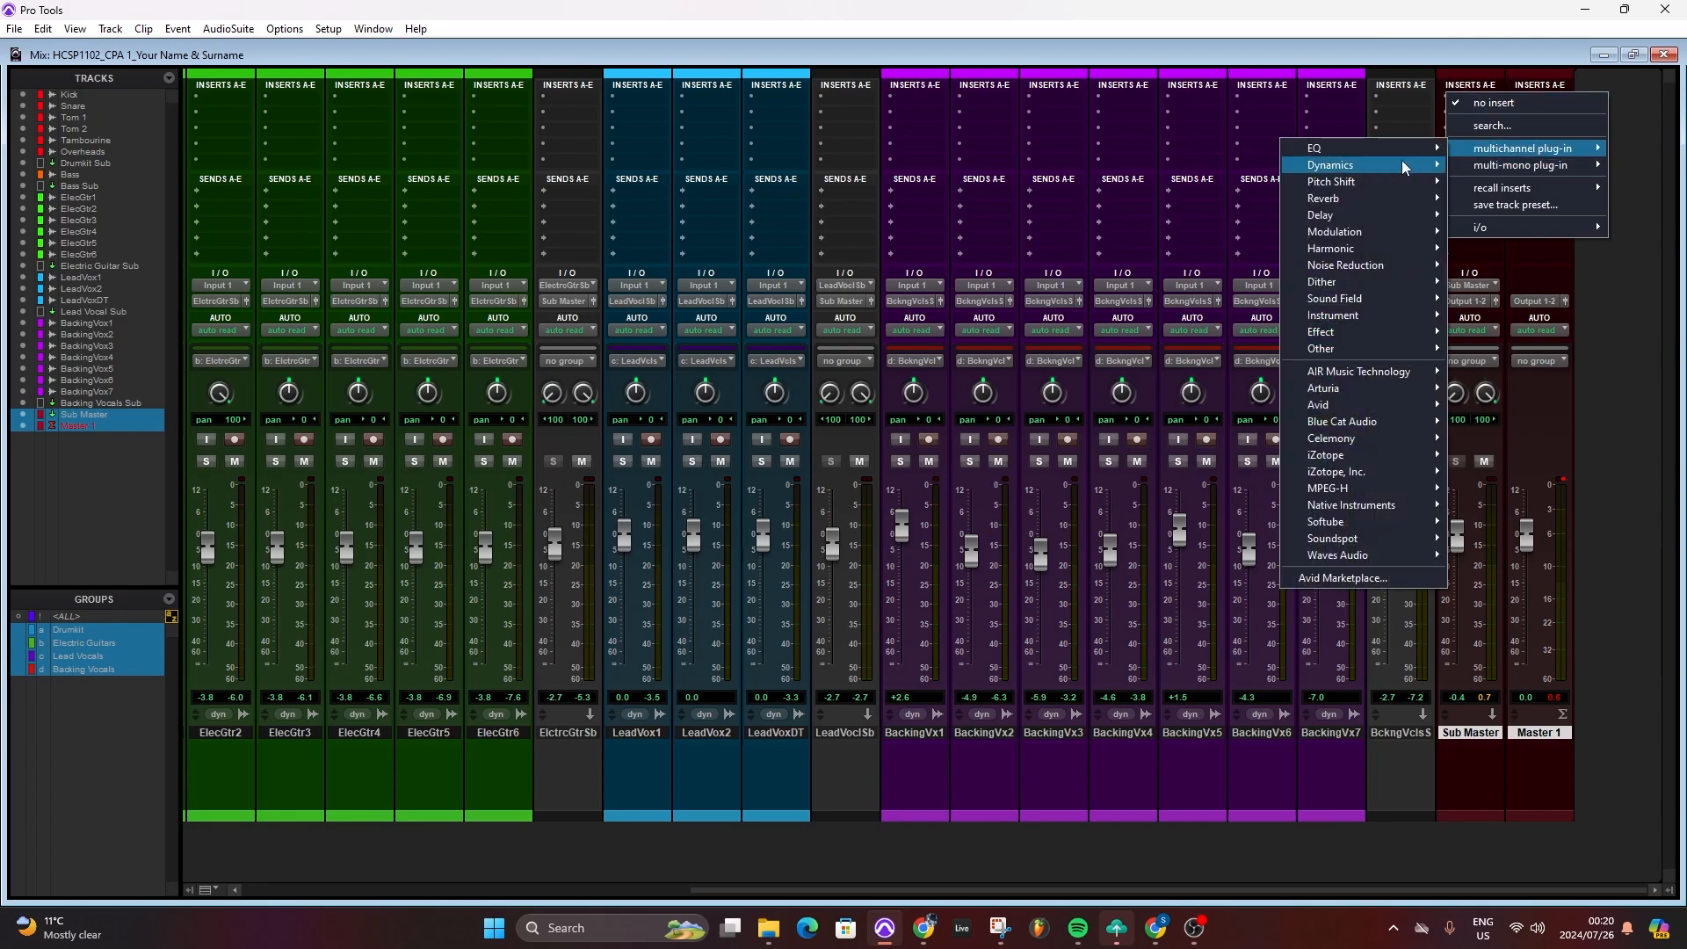
mouse_move(1351, 164)
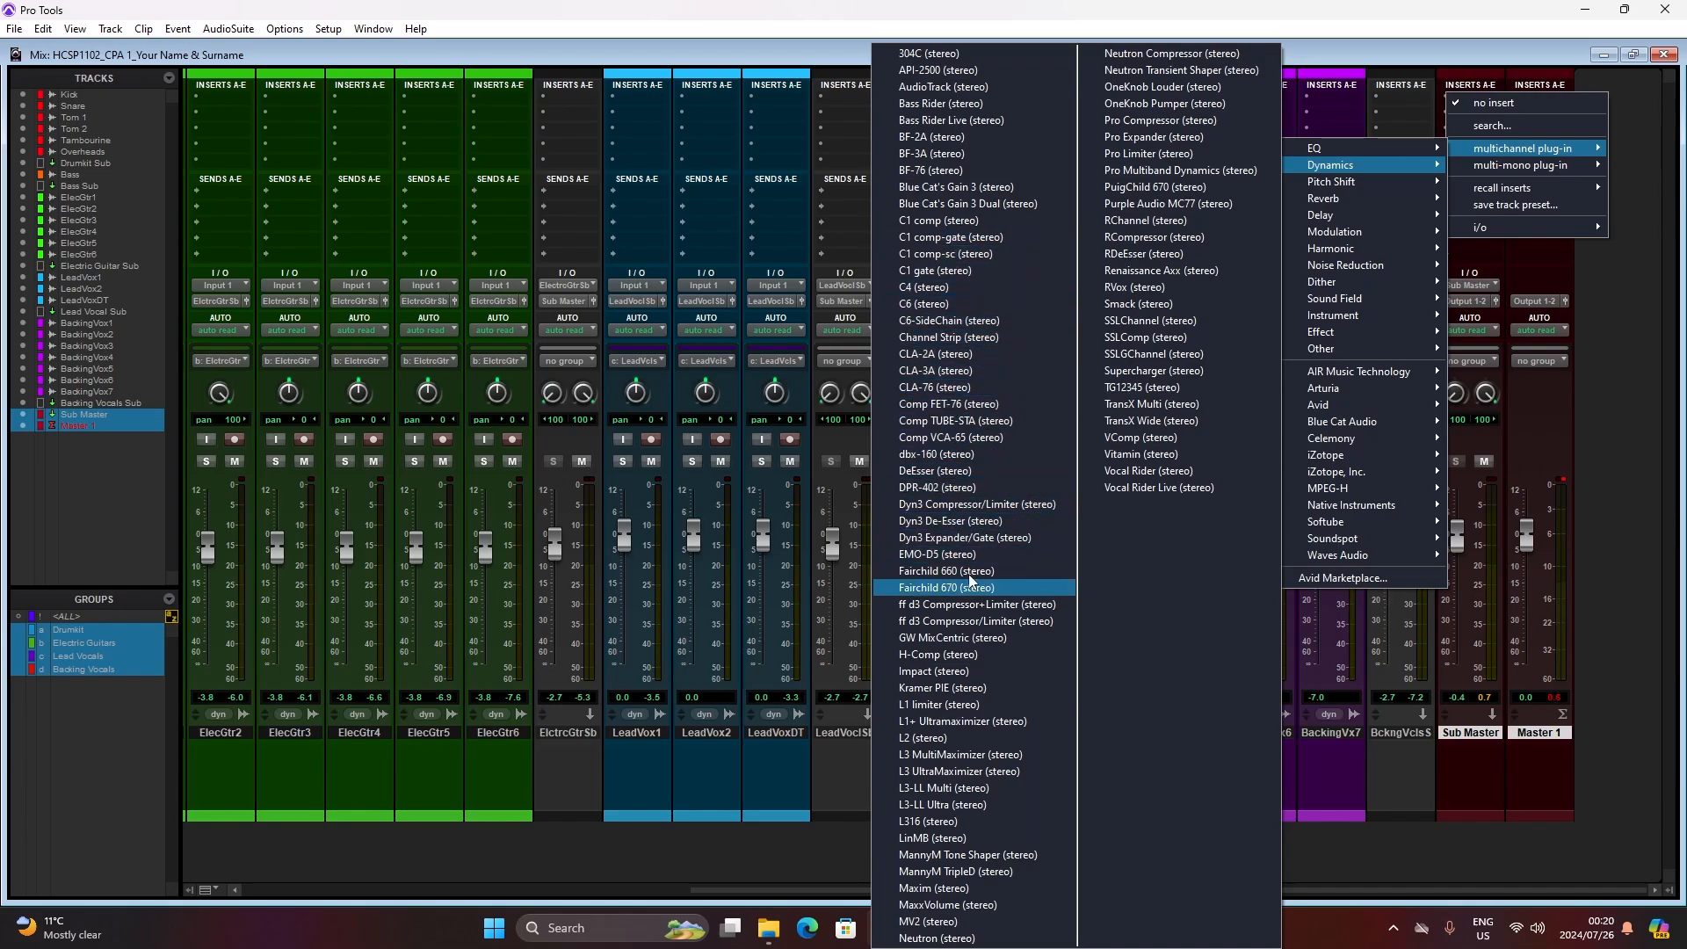
click(998, 503)
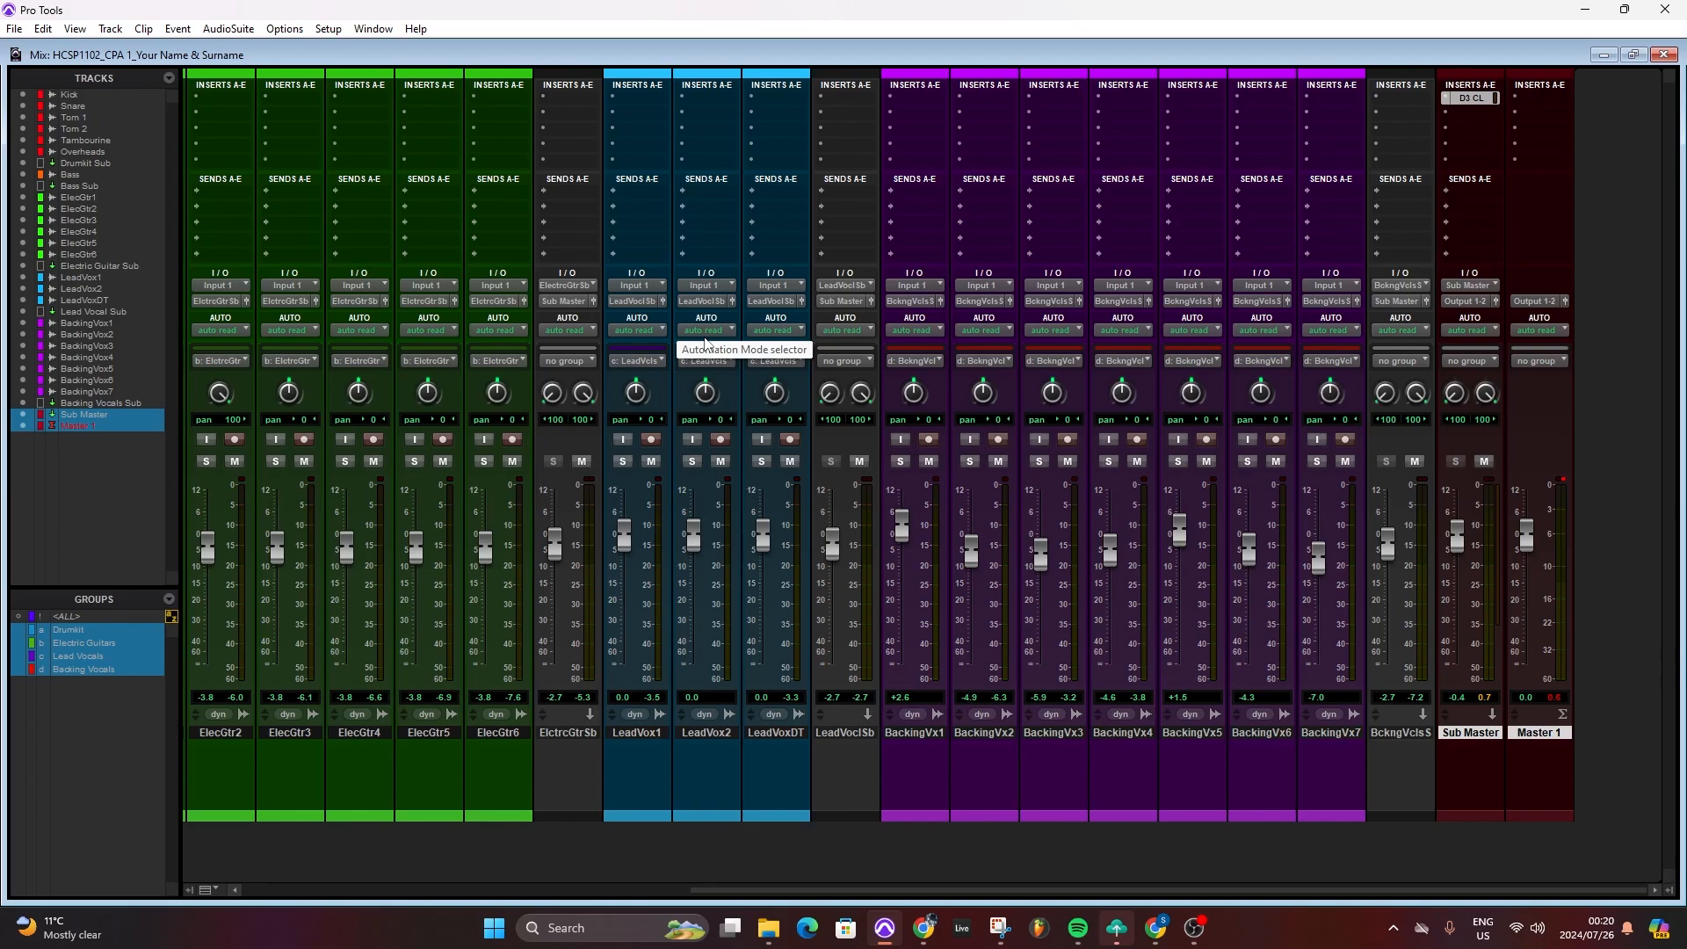
Move the Sub Master's compressor to the second insert slot and insert a stereo EQ3 7-Band in the first slot.
click(1460, 112)
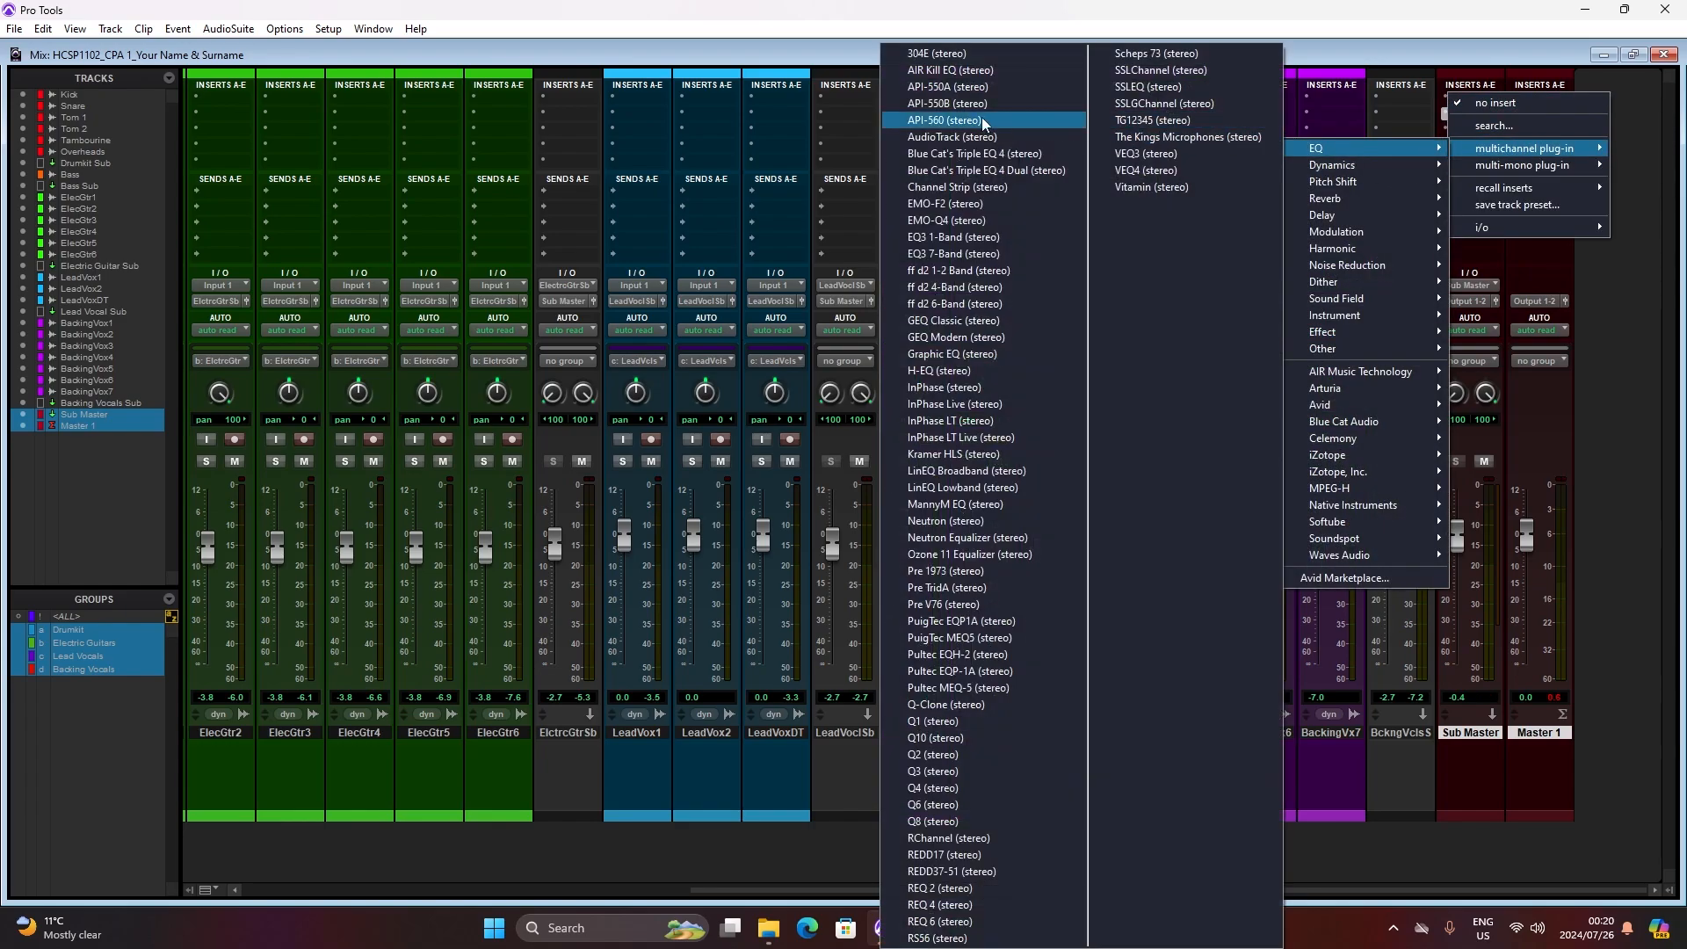
click(946, 253)
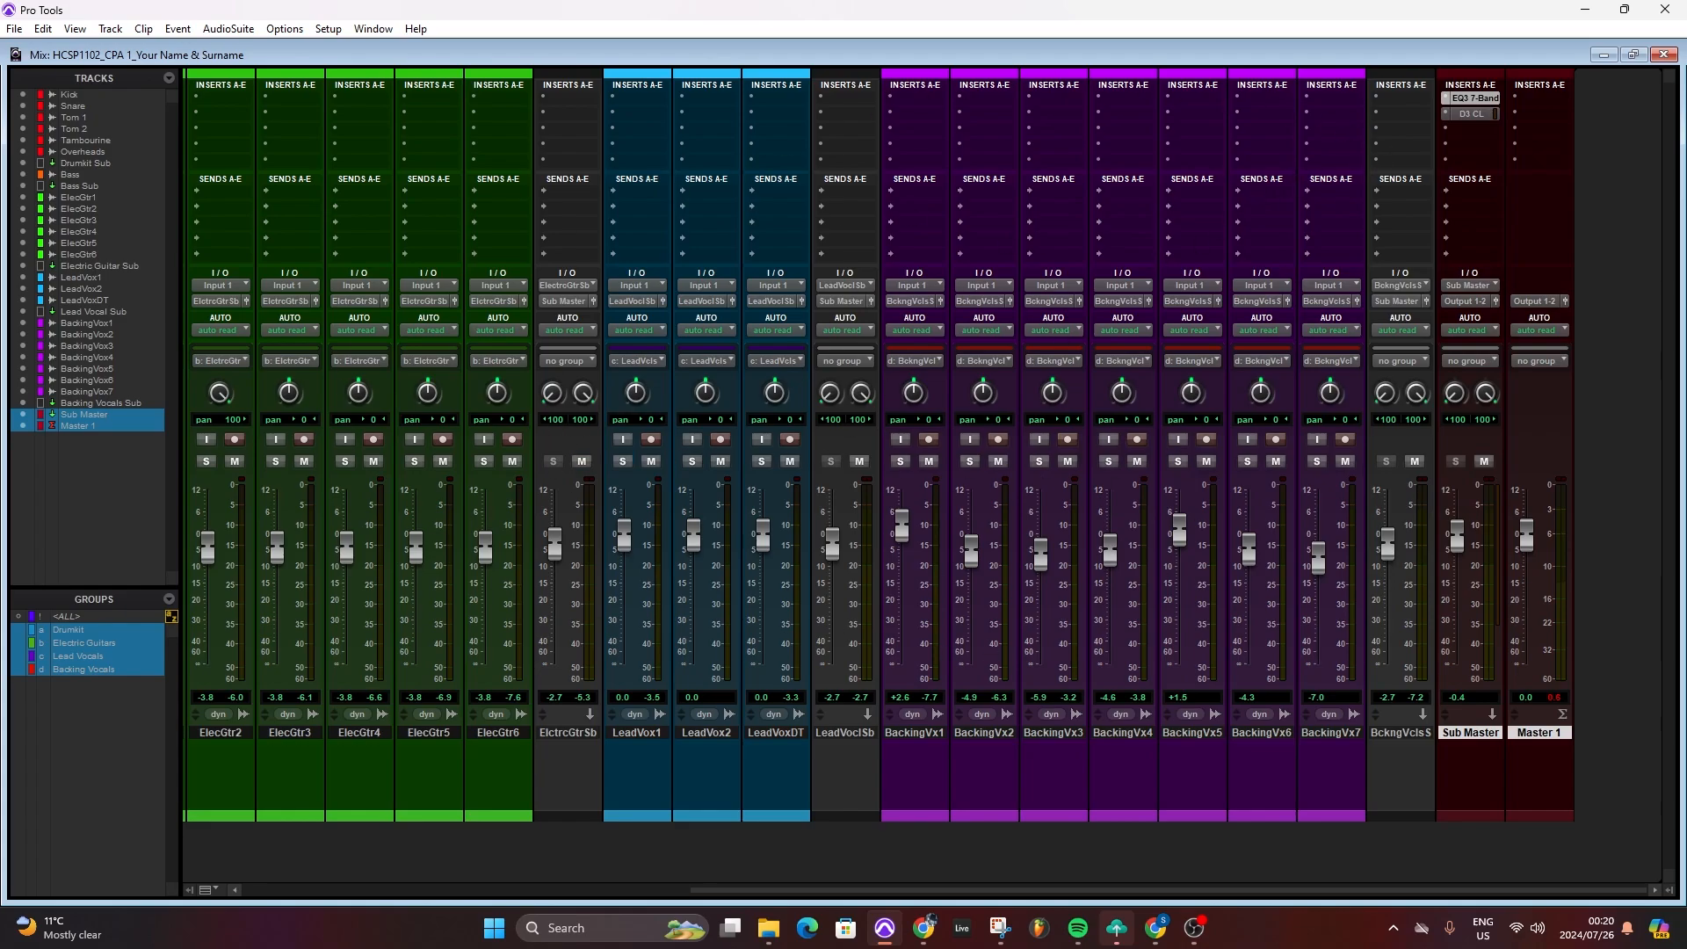
drag(873, 329, 928, 285)
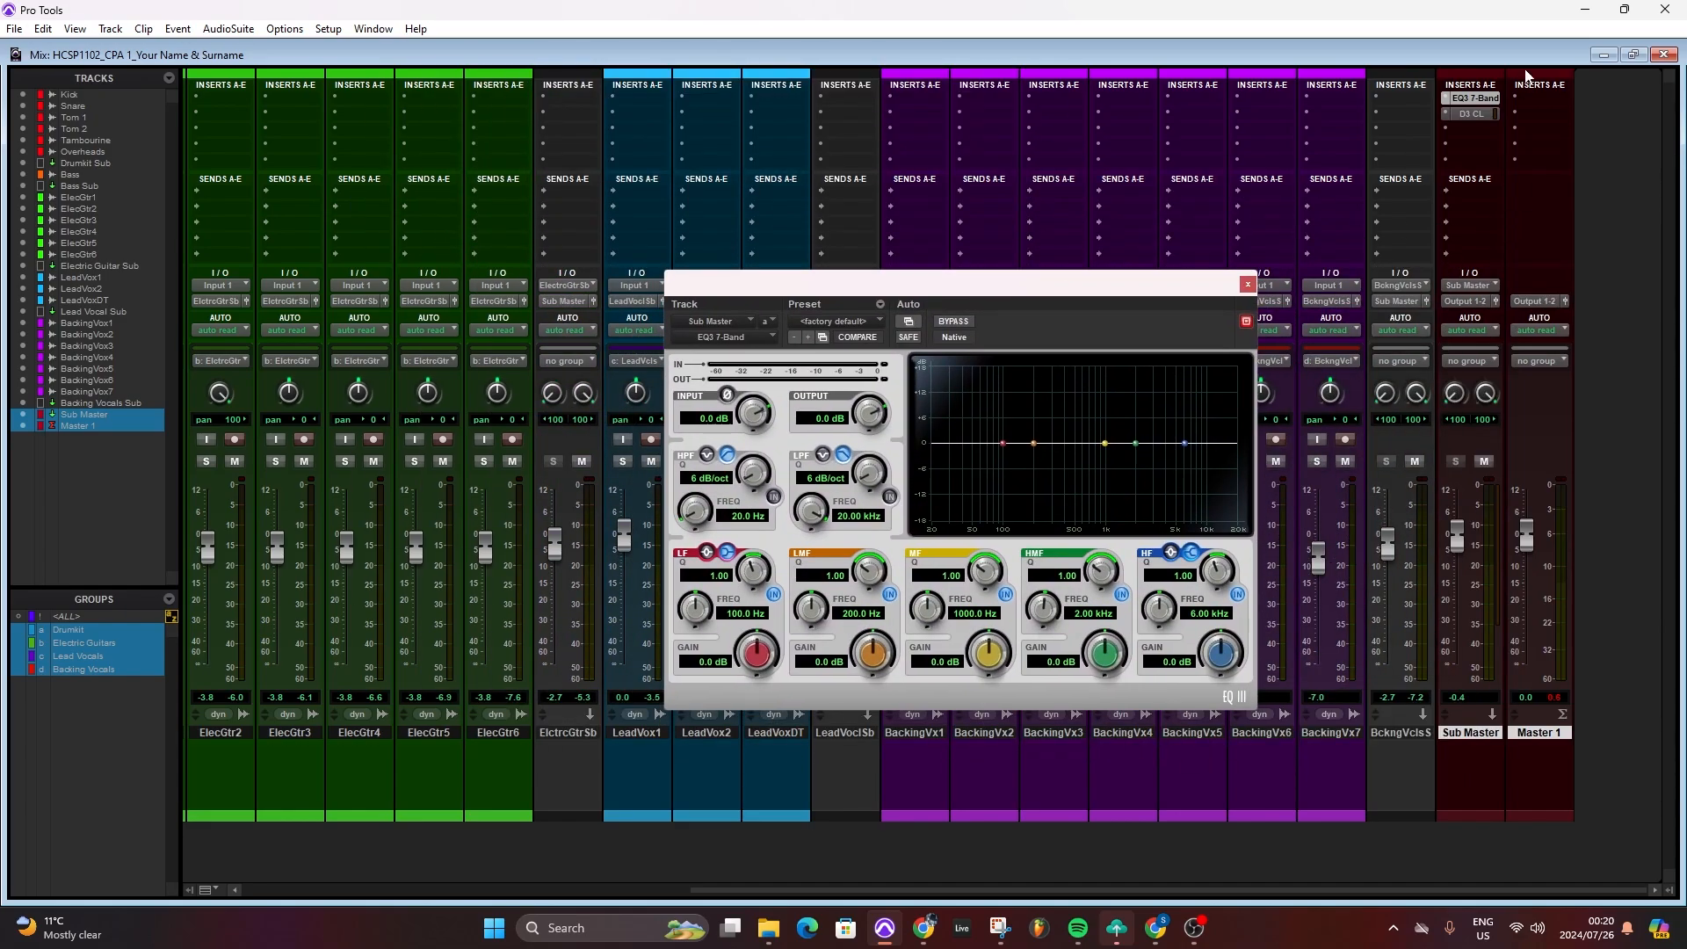
View the Sub Master's Compressor/Limiter and EQ3 7-Band windows side by side, and close both.
click(1472, 114)
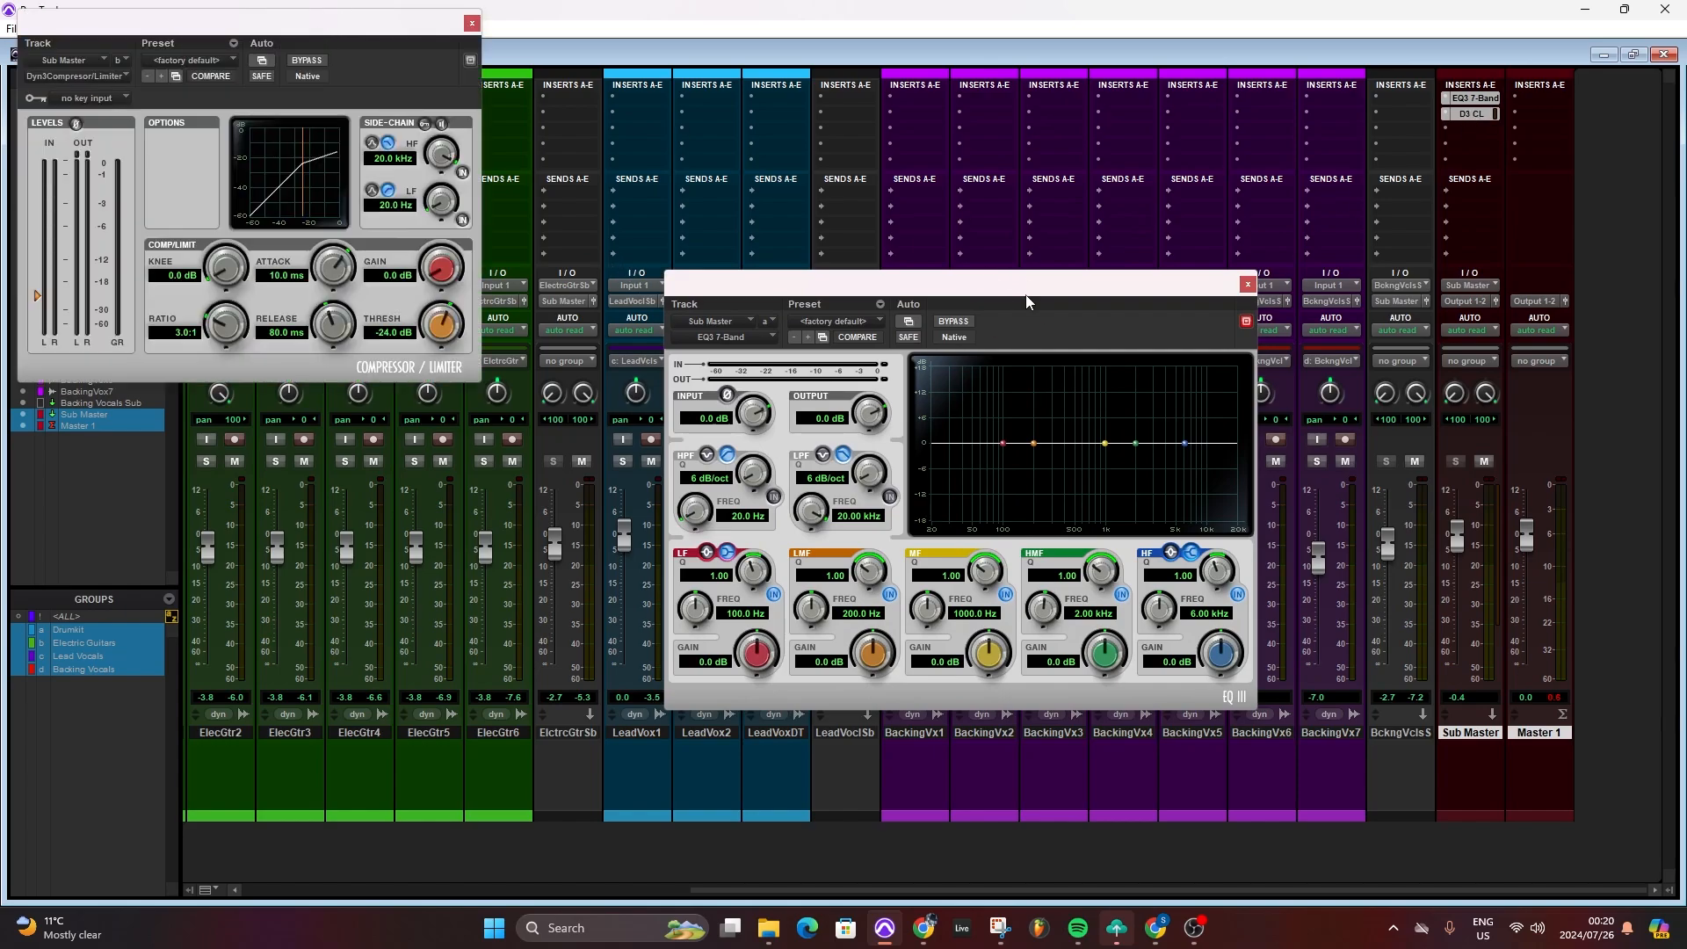
drag(1019, 293, 956, 310)
drag(413, 28, 517, 38)
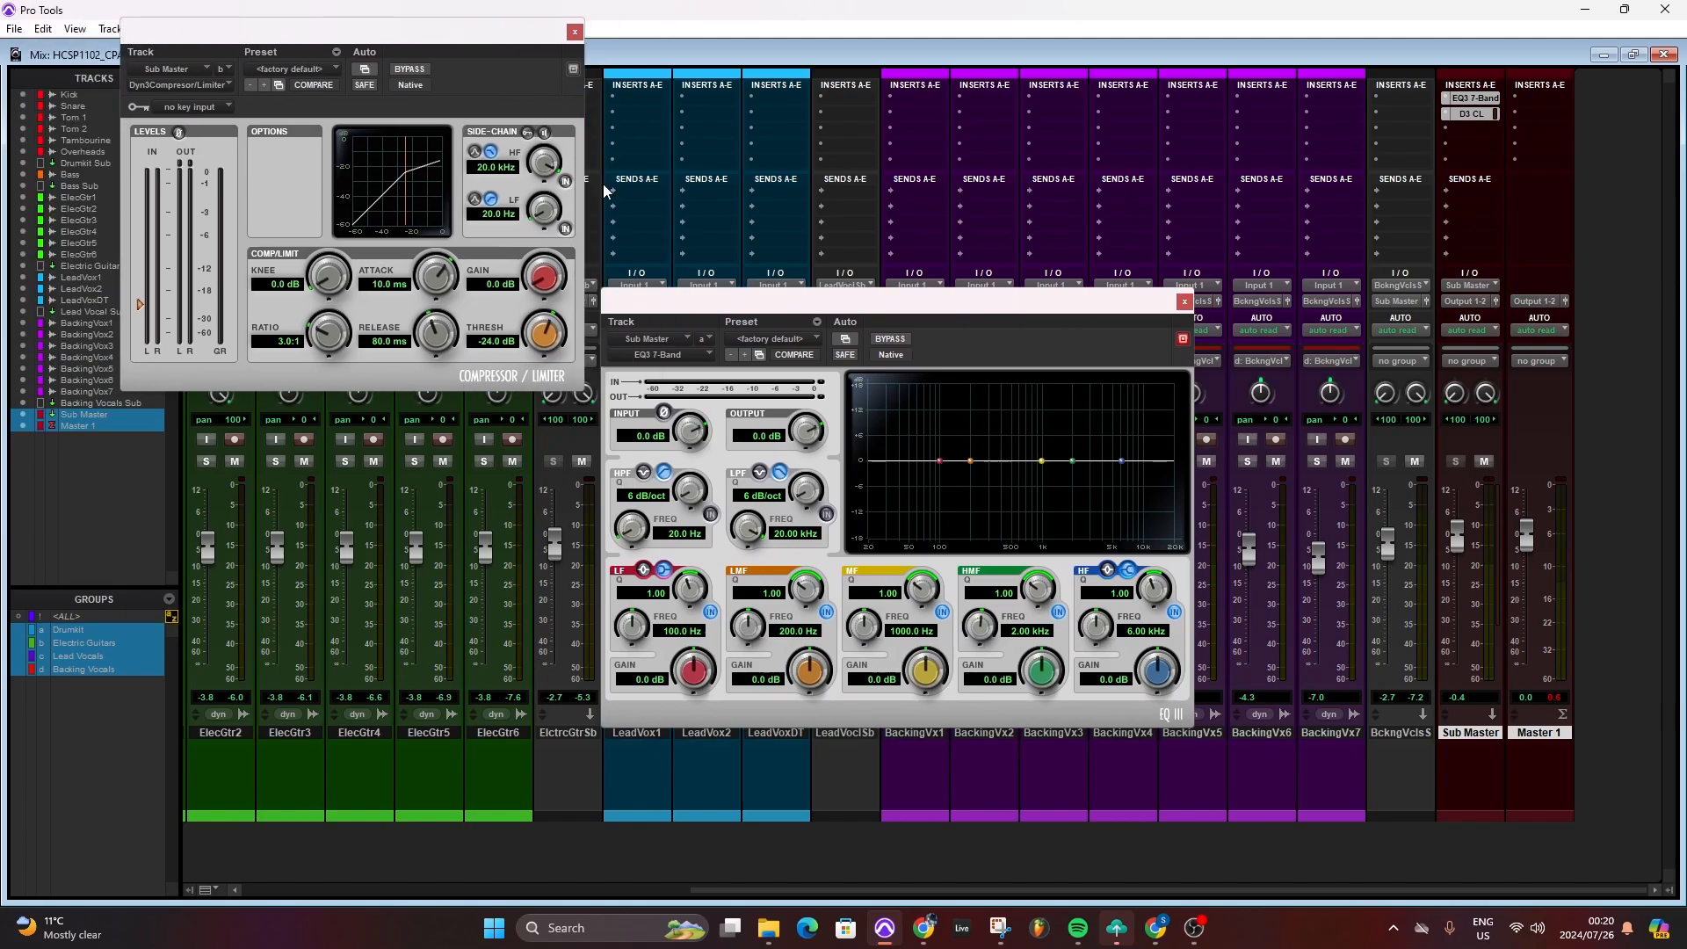
drag(861, 312, 1089, 225)
drag(439, 37, 591, 101)
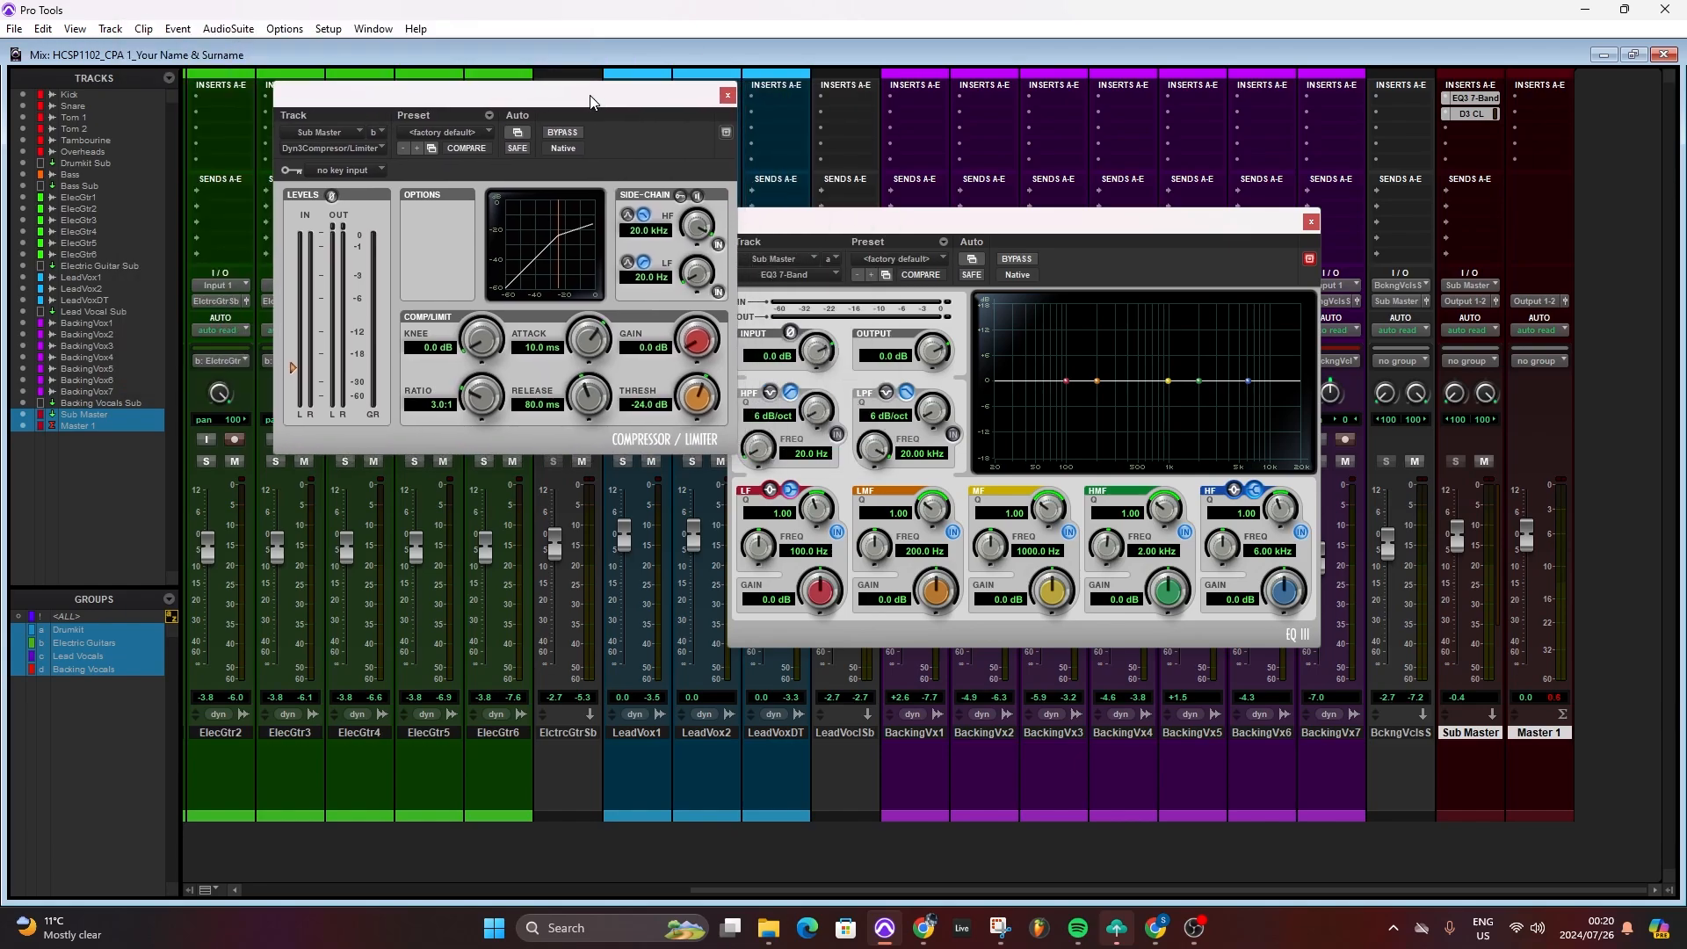
drag(1005, 224, 1074, 252)
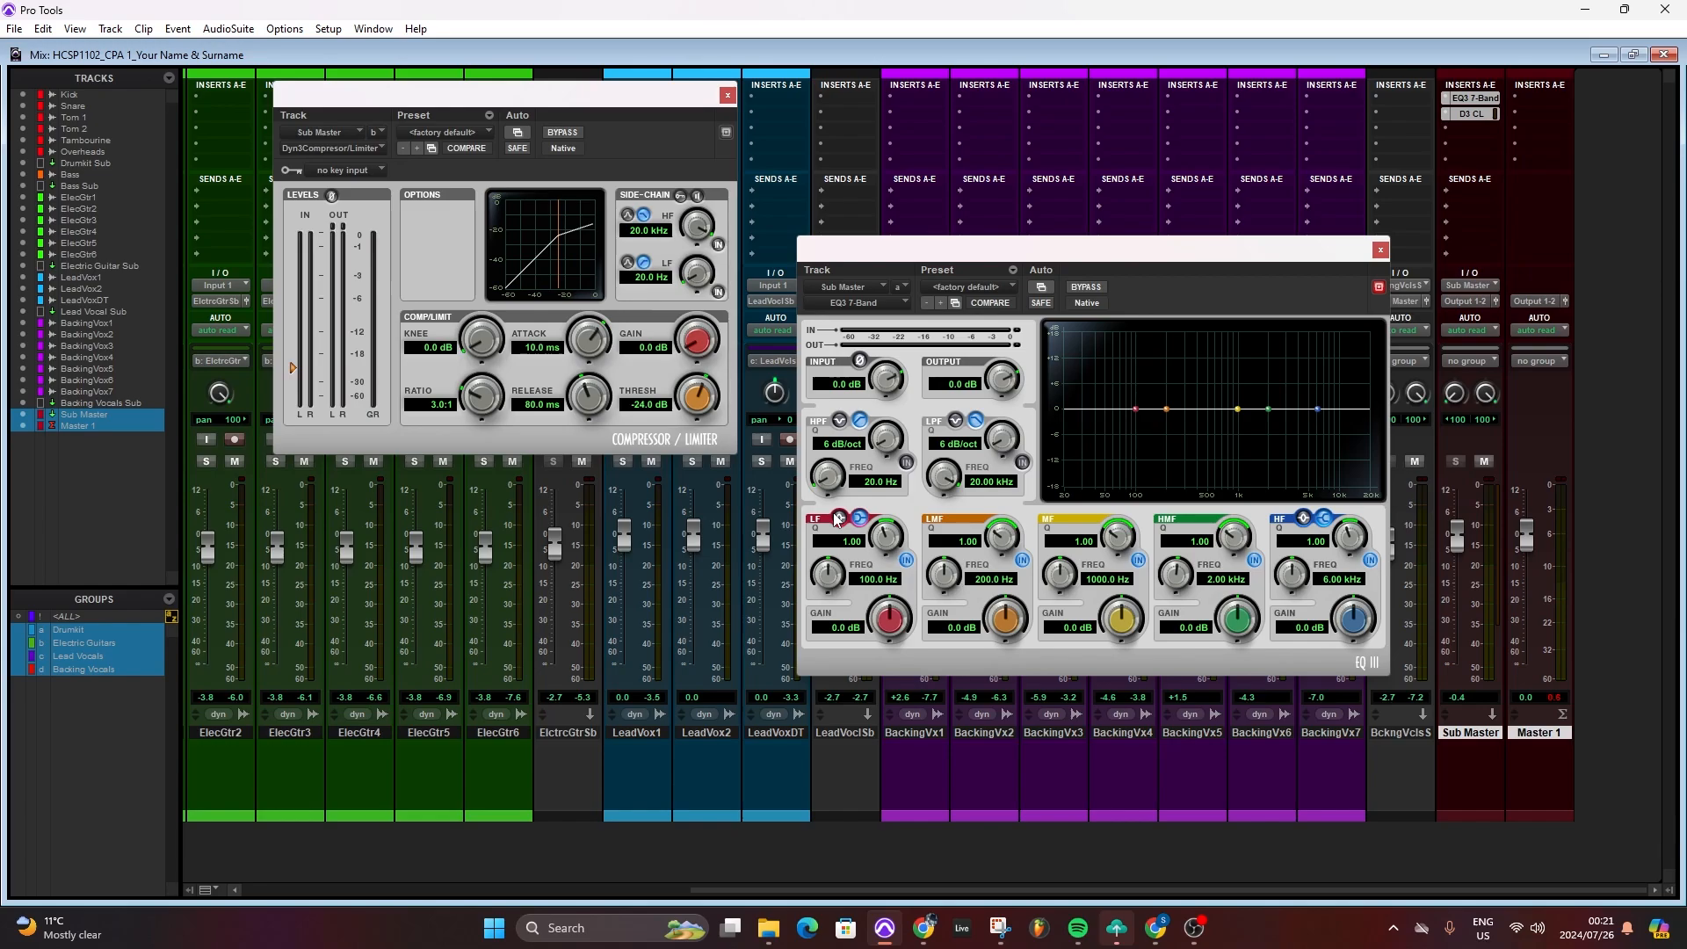
click(1380, 250)
click(727, 95)
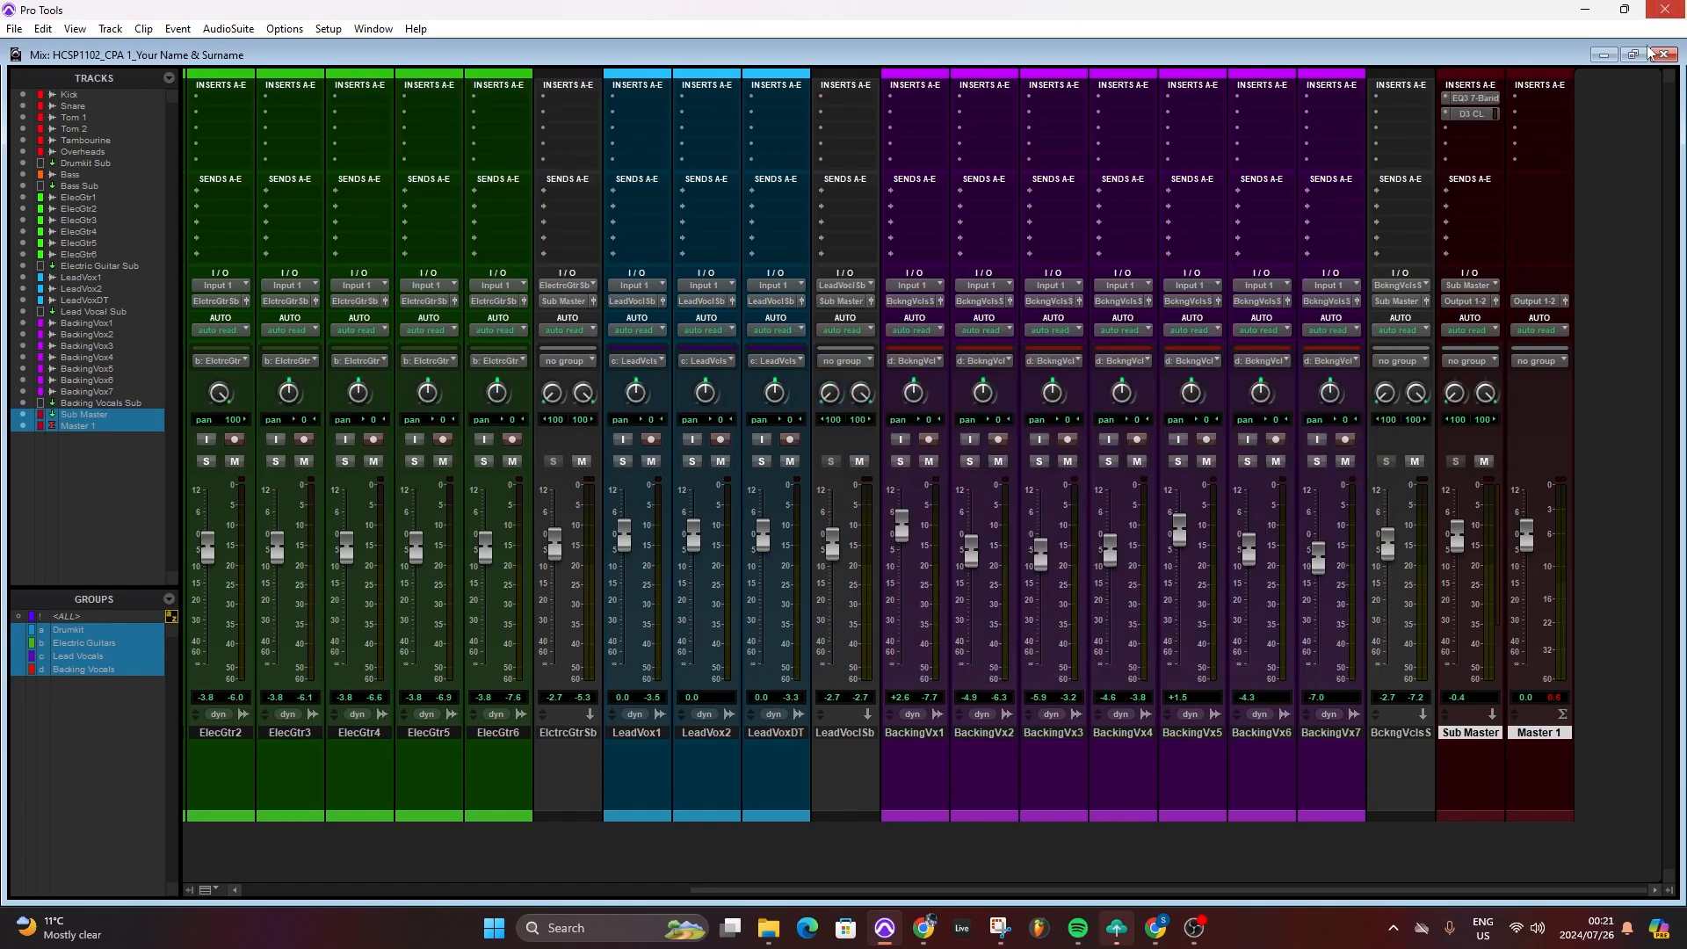